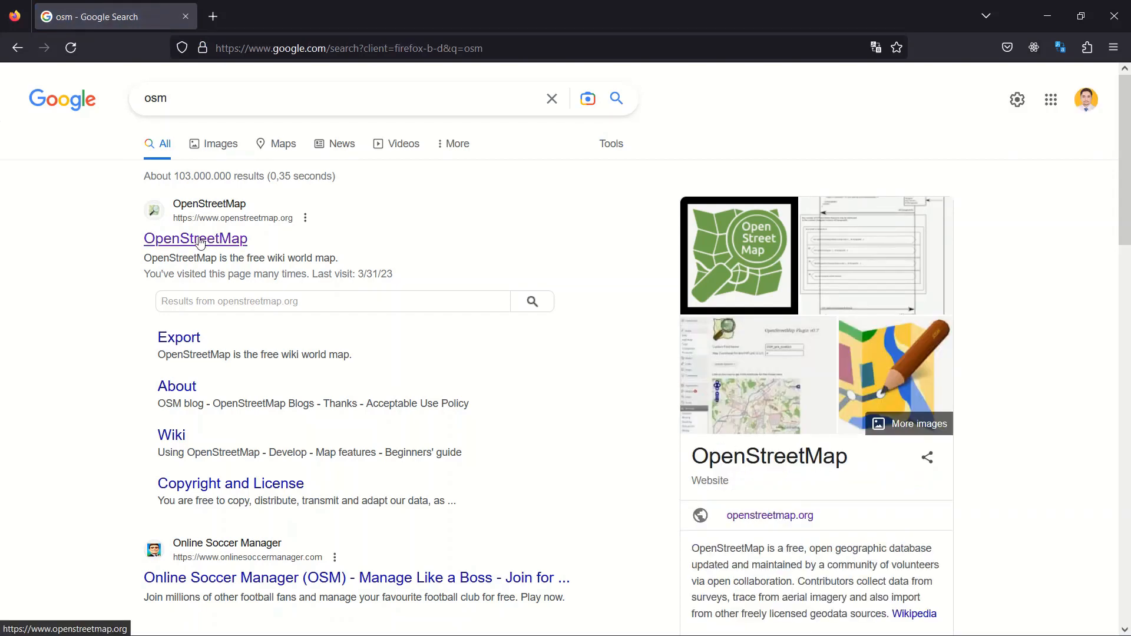
# Step: Open the OpenStreetMap website from the search results and search its map for stuttgart
pyautogui.click(199, 240)
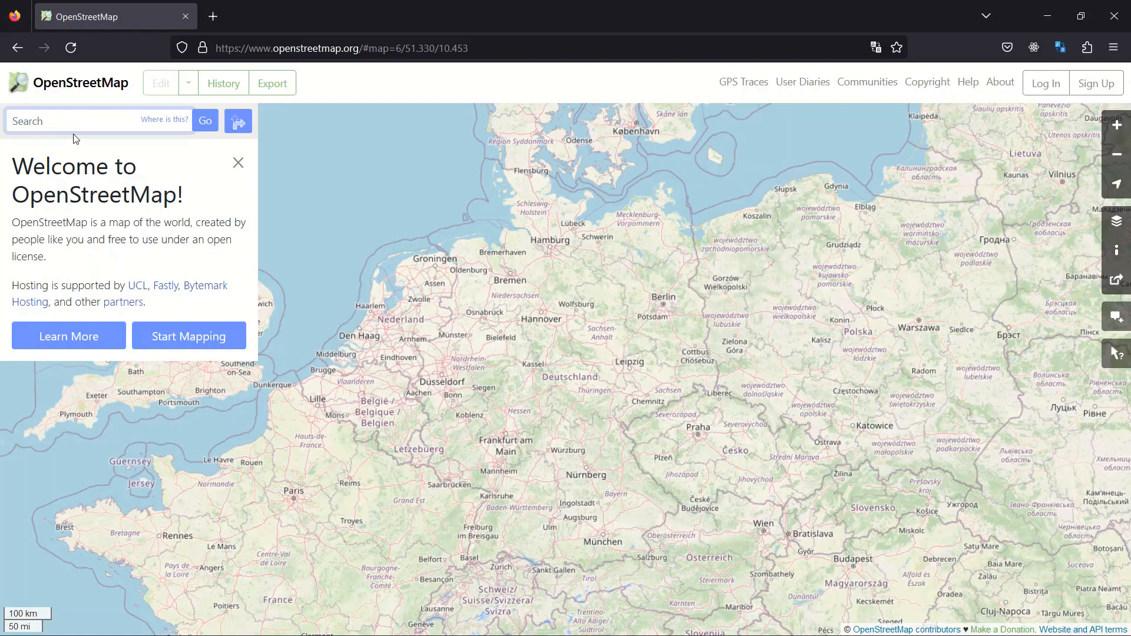
pyautogui.write('stuttgart')
pyautogui.press('Return')
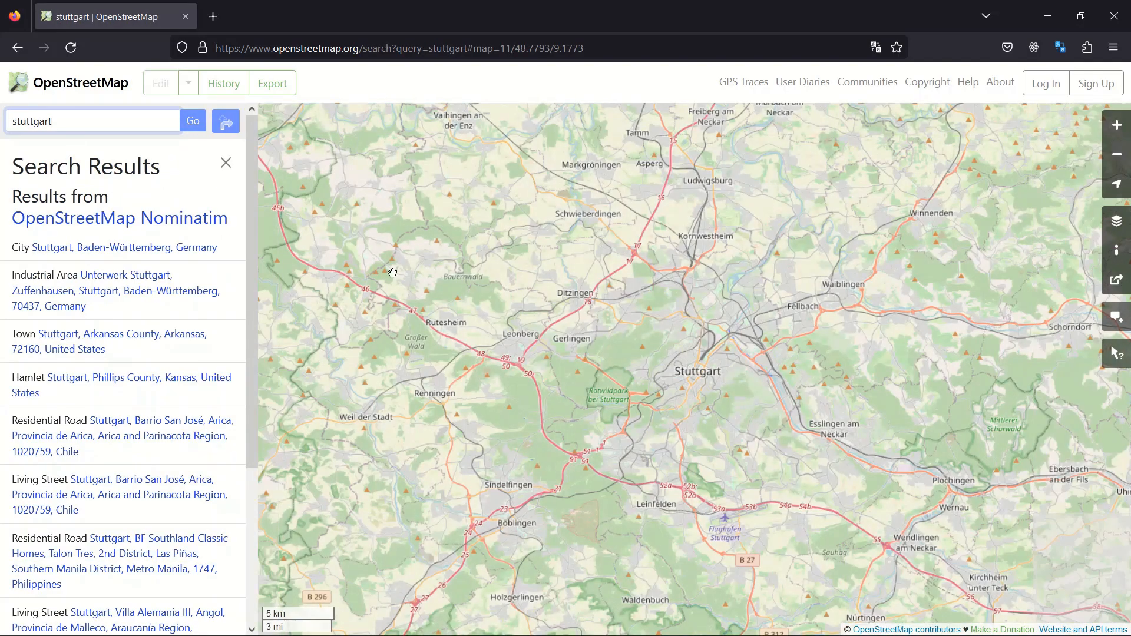
# Step: Locate the village of Hirschlanden, northwest of Stuttgart, on the map at street level
pyautogui.scroll(1, 702, 380)
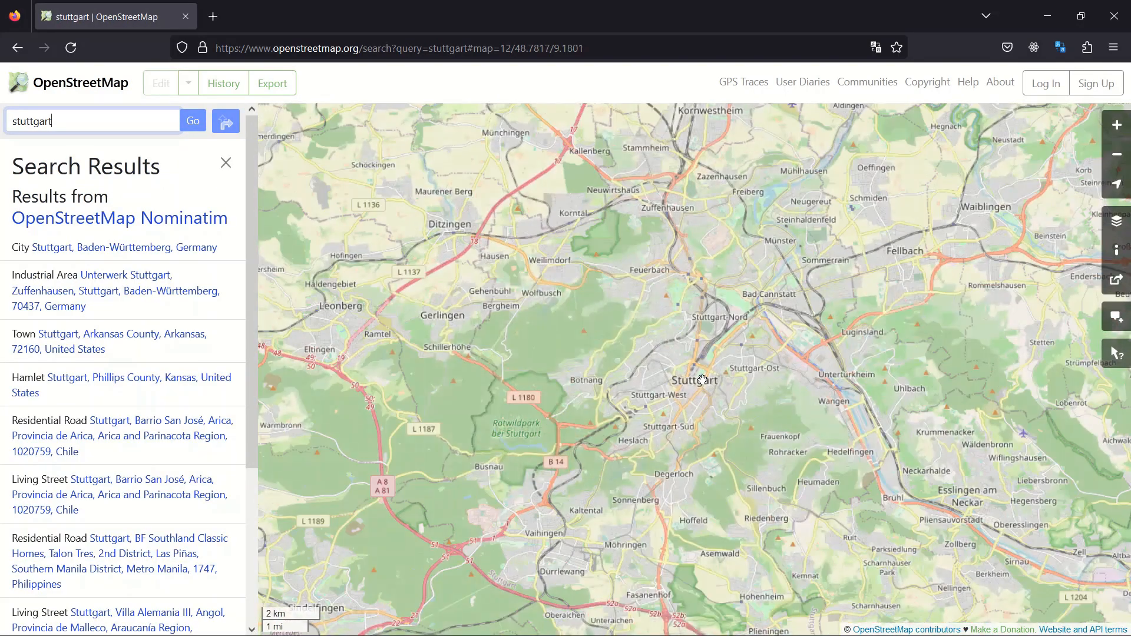
pyautogui.scroll(1, 702, 380)
pyautogui.moveTo(518, 278); pyautogui.dragTo(644, 440)
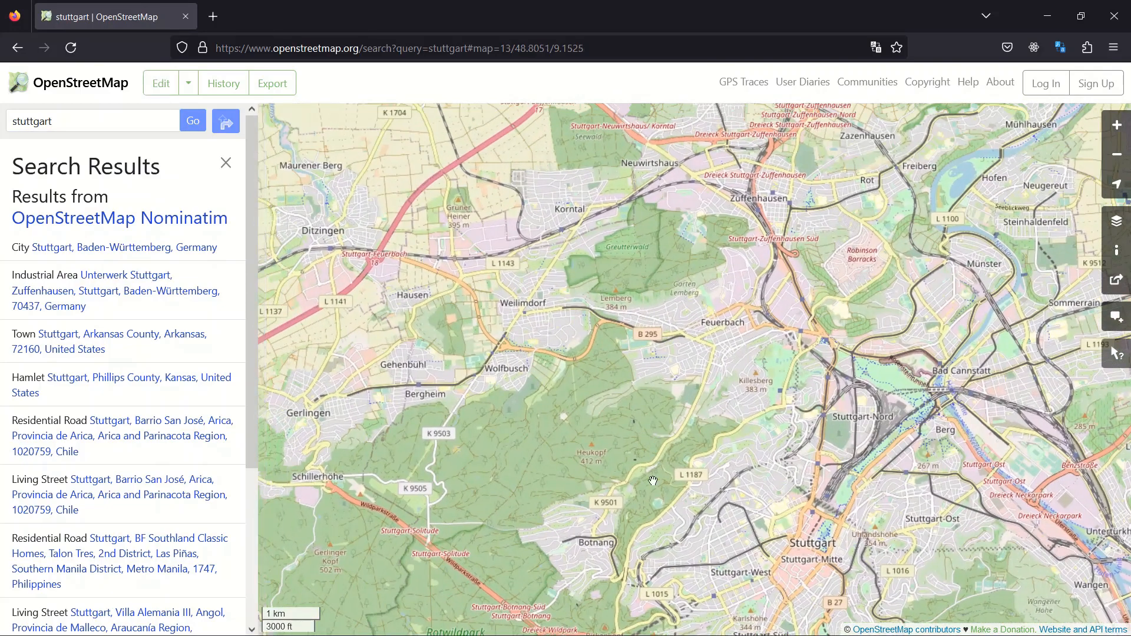
pyautogui.moveTo(576, 357); pyautogui.dragTo(718, 408)
pyautogui.scroll(1, 386, 224)
pyautogui.moveTo(386, 224); pyautogui.dragTo(589, 336)
pyautogui.scroll(2, 585, 347)
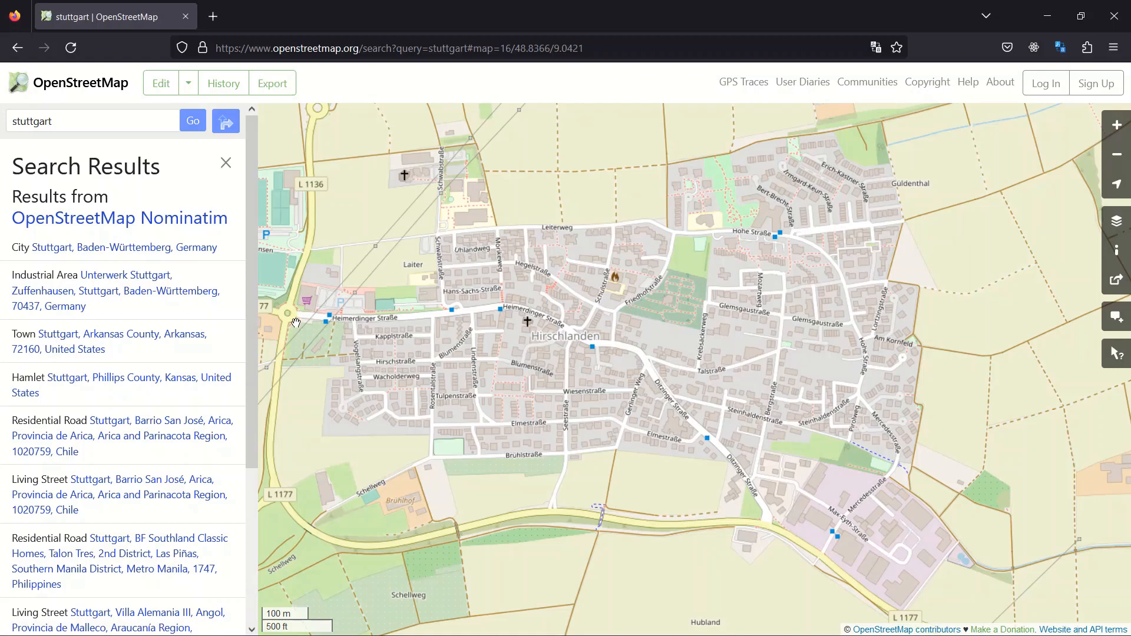
pyautogui.click(273, 83)
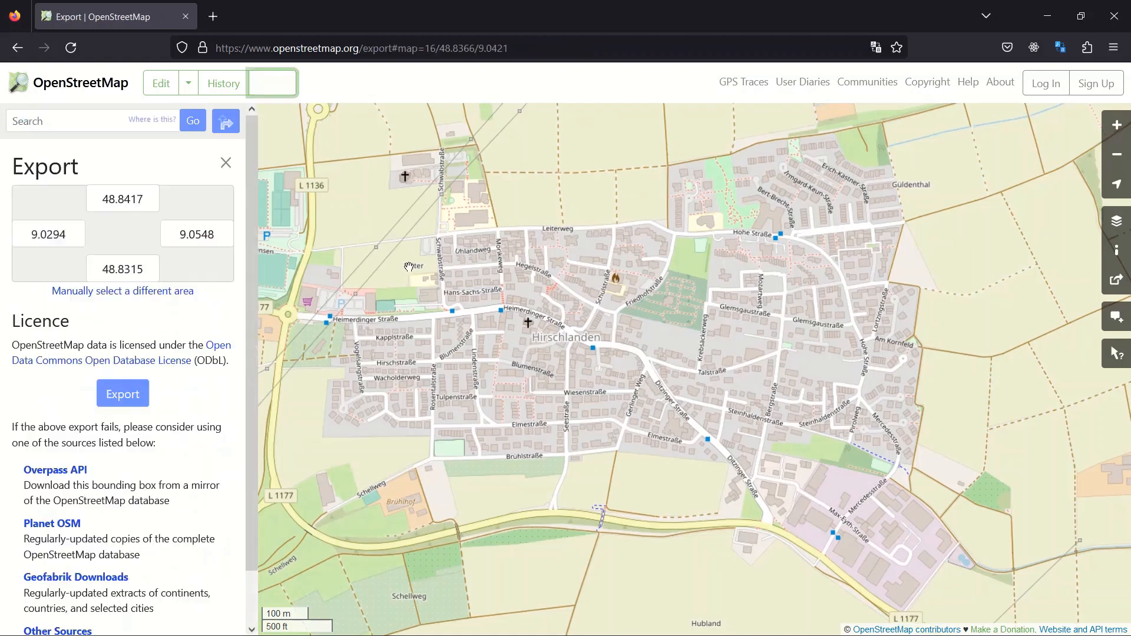
pyautogui.click(95, 293)
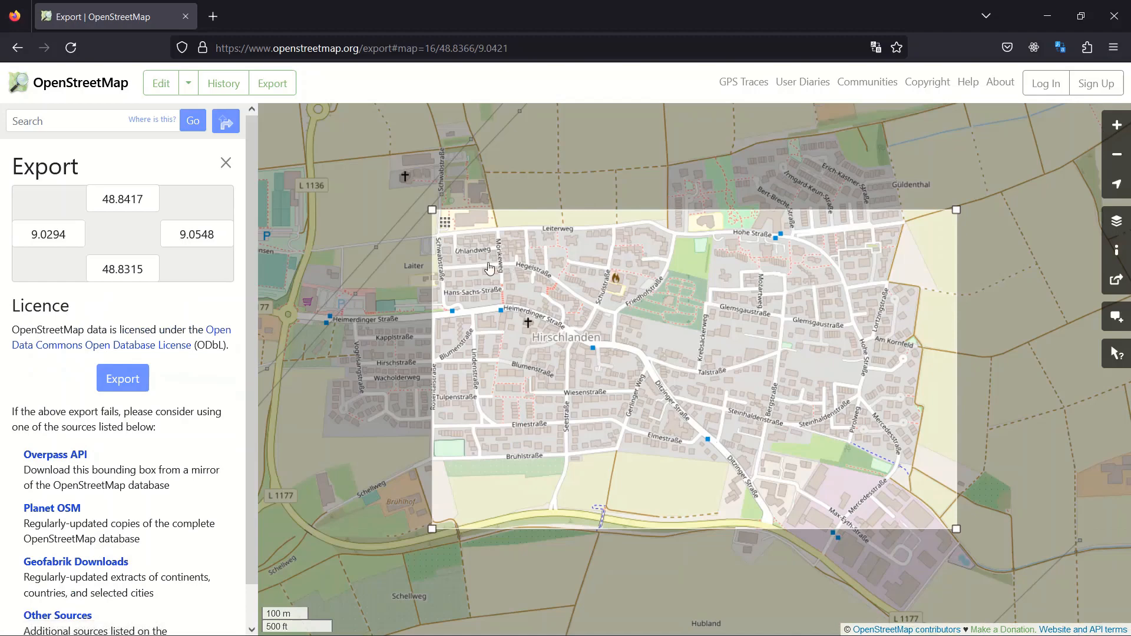
pyautogui.moveTo(432, 210); pyautogui.dragTo(303, 123)
pyautogui.scroll(-1, 607, 335)
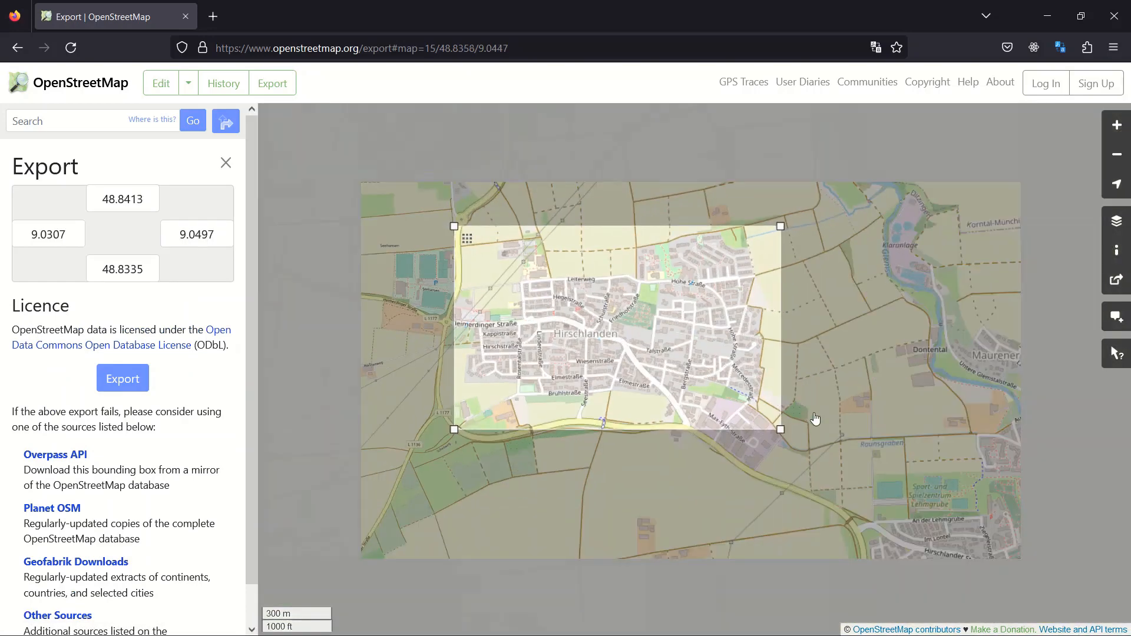
pyautogui.moveTo(782, 425); pyautogui.dragTo(826, 475)
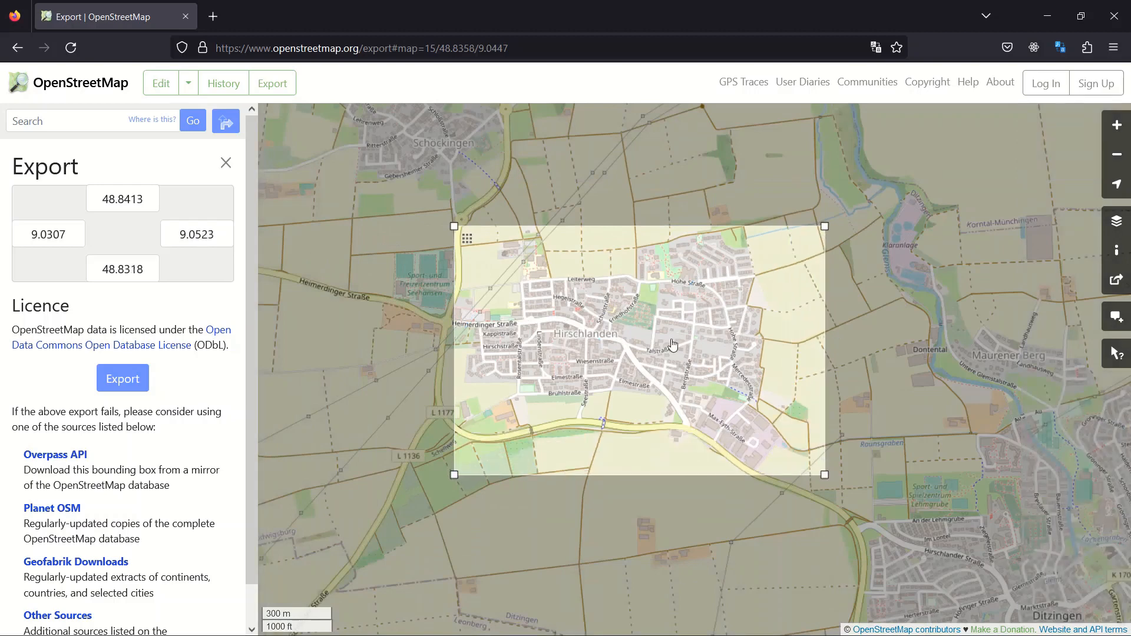
pyautogui.moveTo(454, 225); pyautogui.dragTo(388, 188)
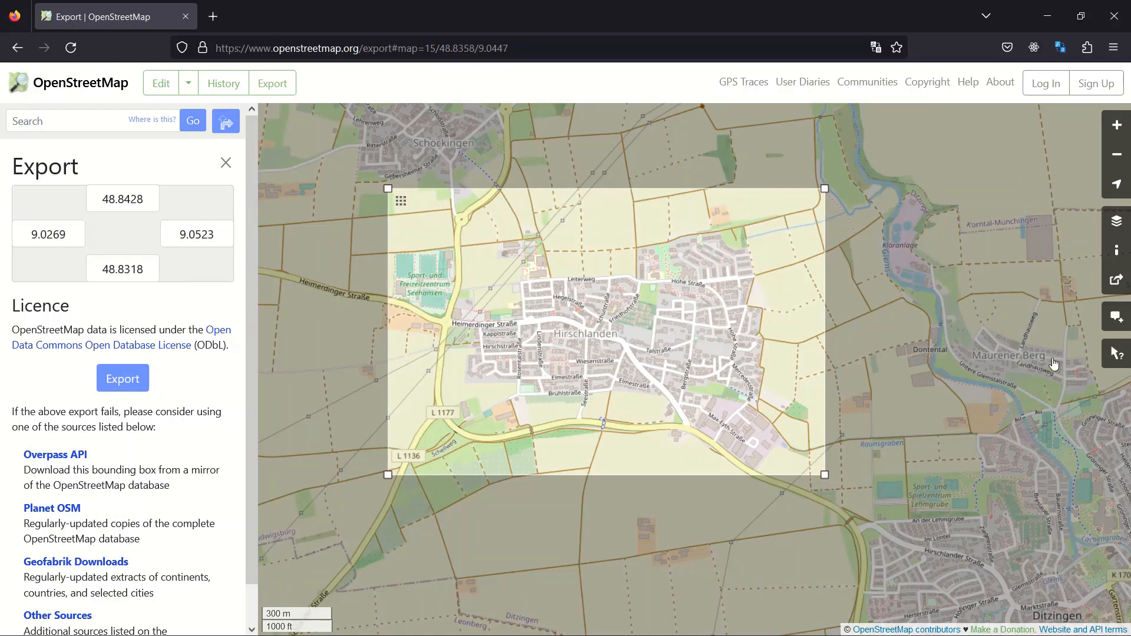
pyautogui.click(226, 162)
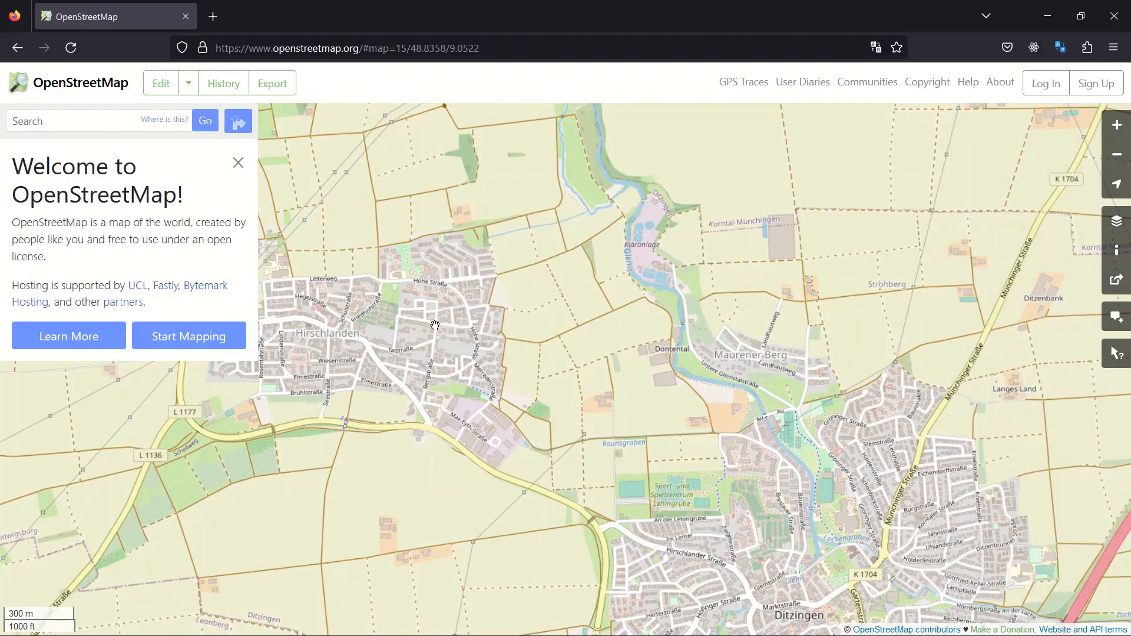
pyautogui.moveTo(434, 324); pyautogui.dragTo(616, 329)
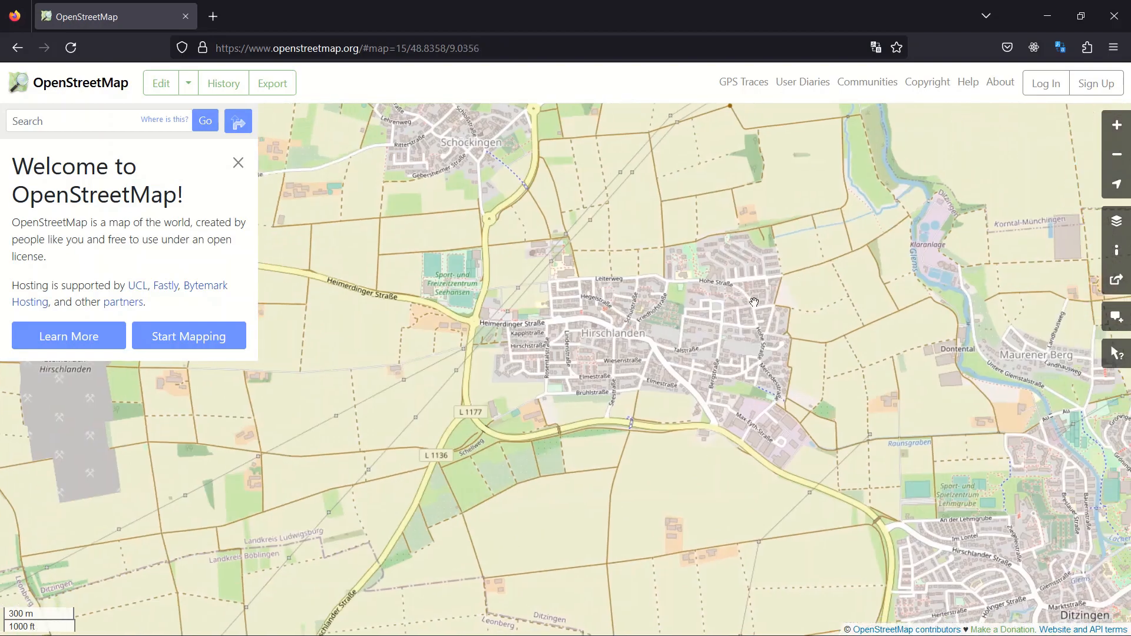
pyautogui.scroll(1, 754, 302)
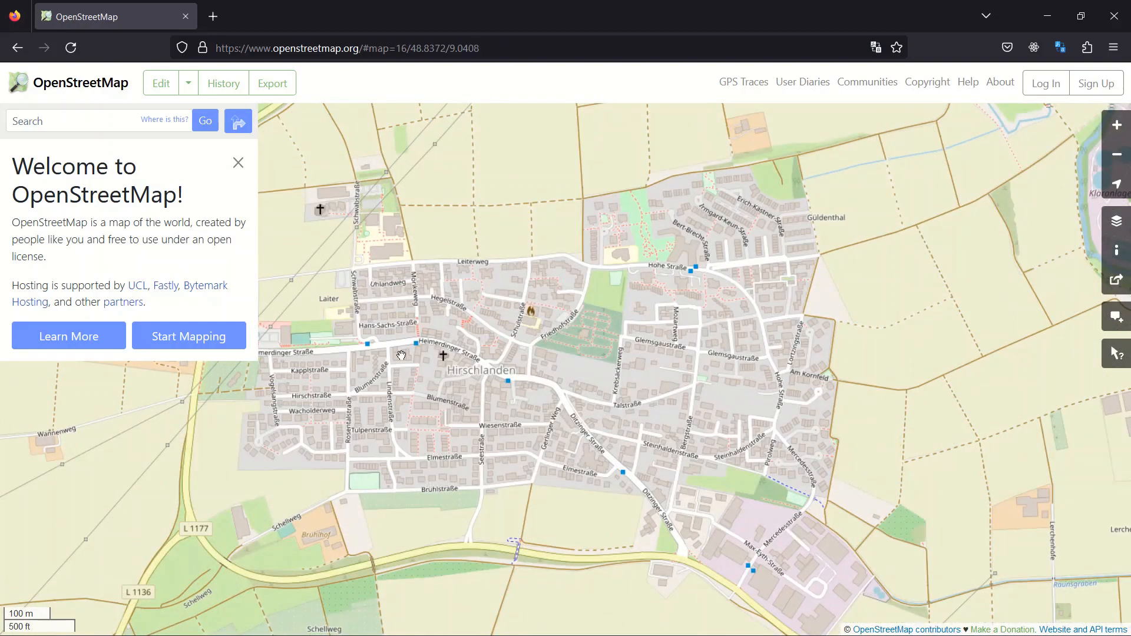
pyautogui.scroll(1, 521, 392)
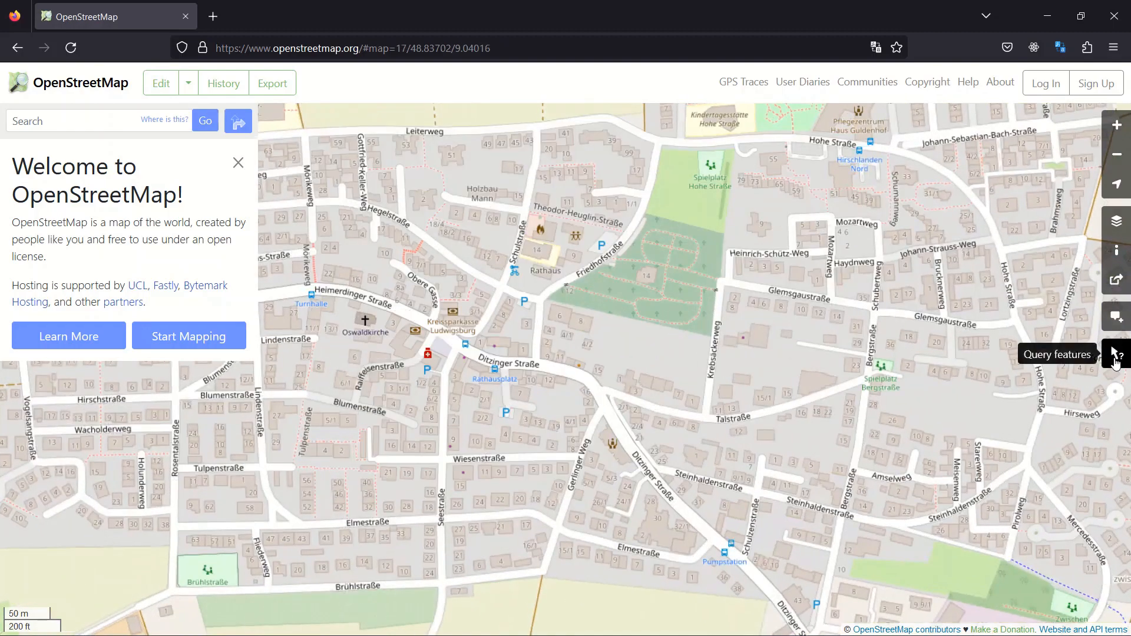
pyautogui.click(1115, 358)
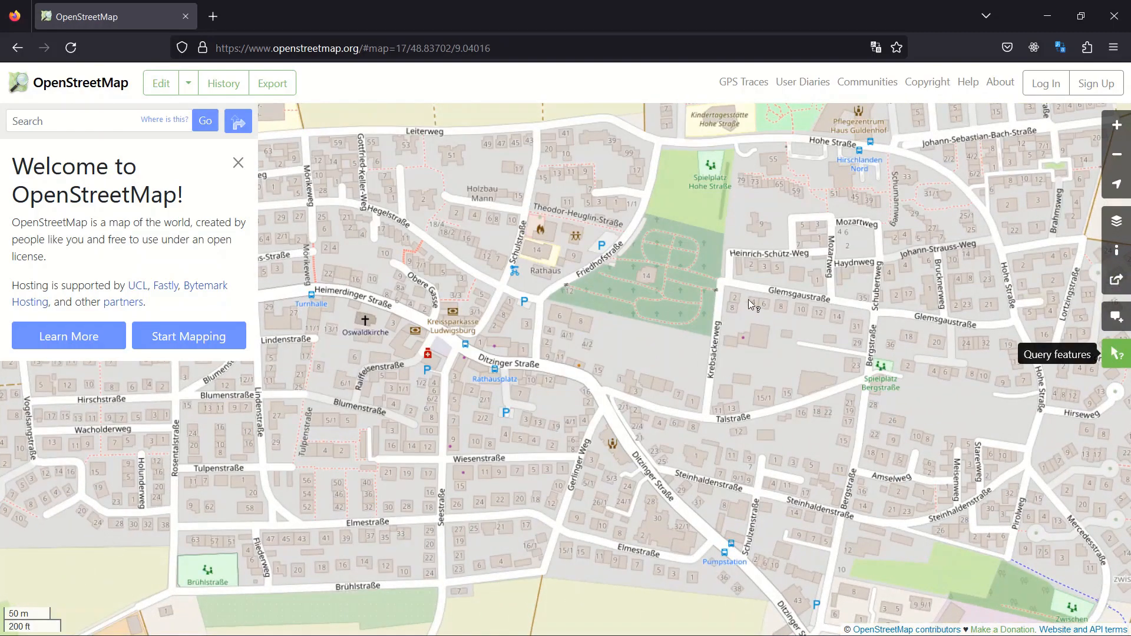
pyautogui.scroll(1, 803, 286)
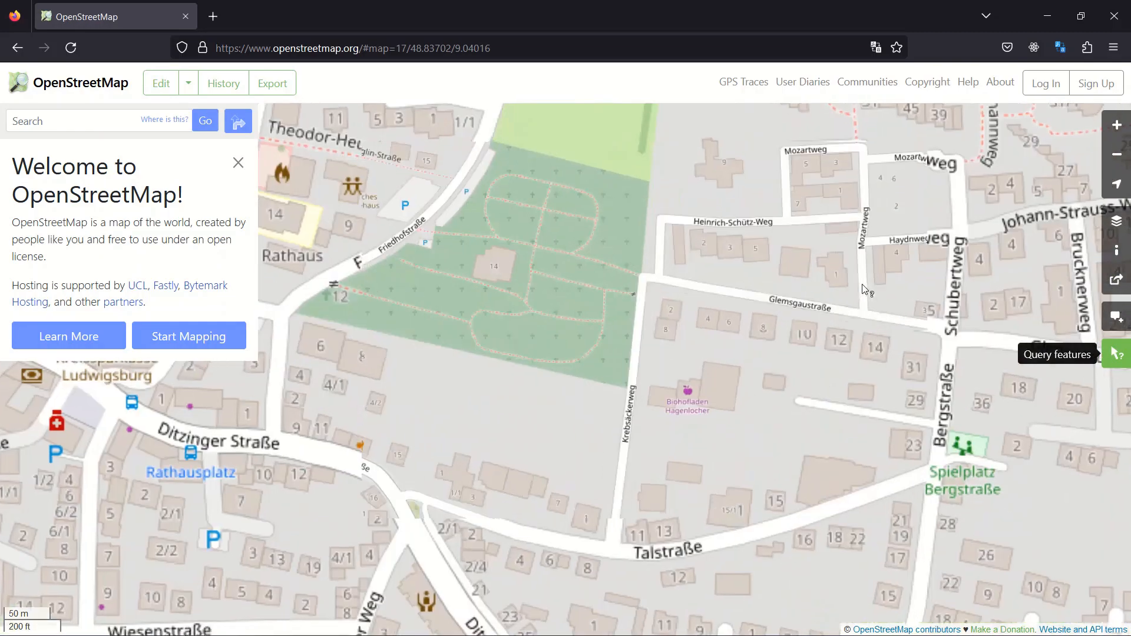
pyautogui.click(713, 317)
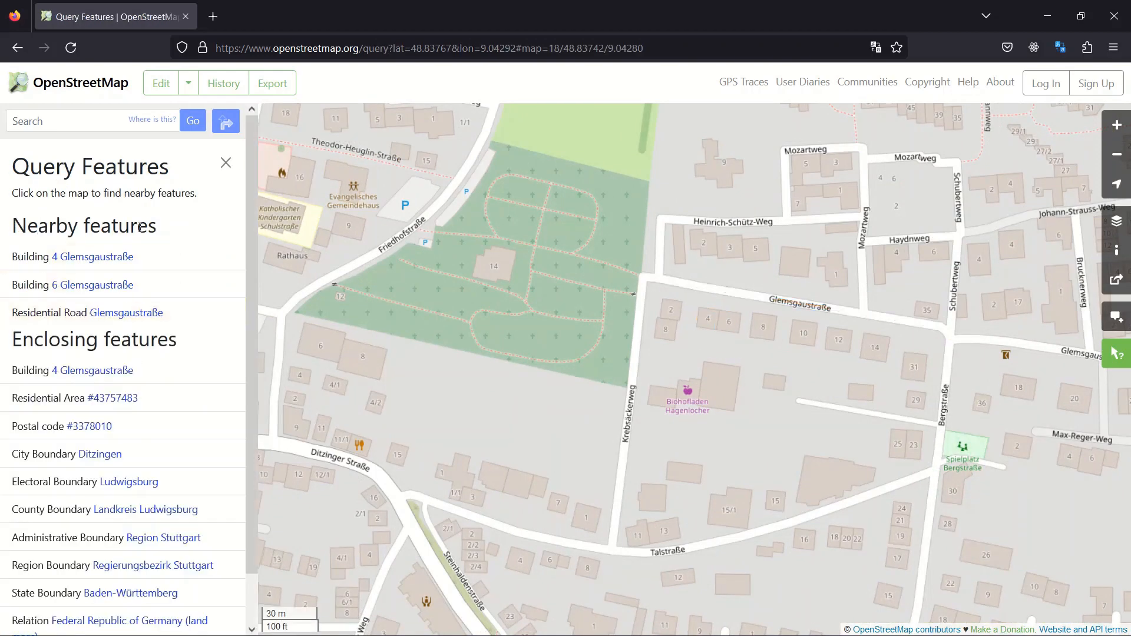
pyautogui.scroll(-2, 140, 227)
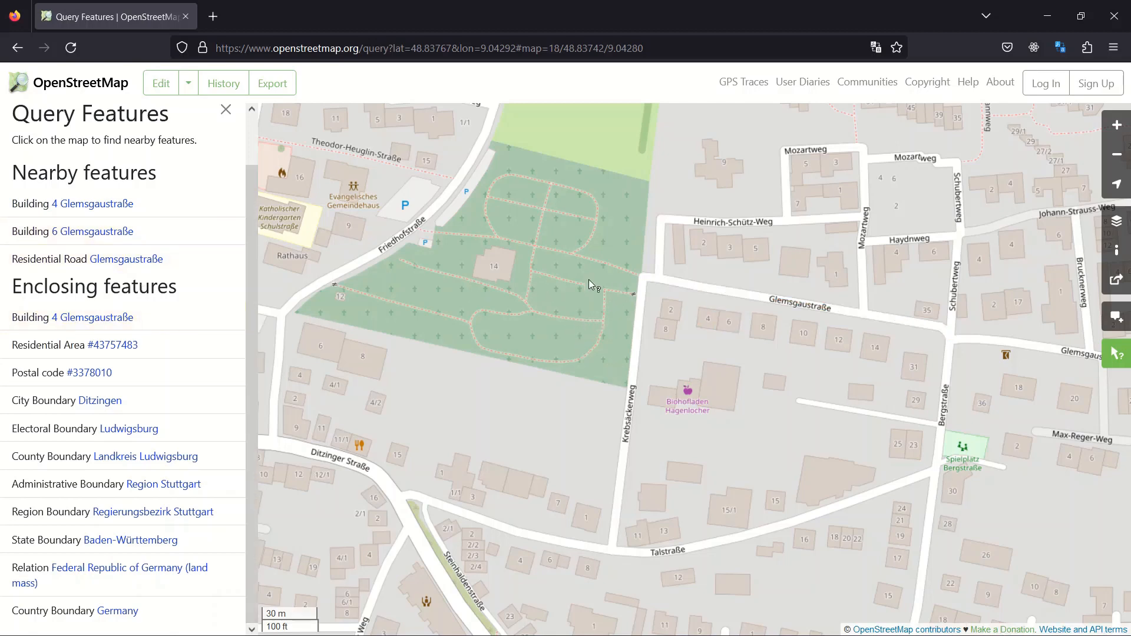
# Step: Manually select an export area around Hirschlanden, from about 48.8318 to 48.8414 latitude and 9.0301 to 9.0517 longitude
pyautogui.scroll(-2, 549, 316)
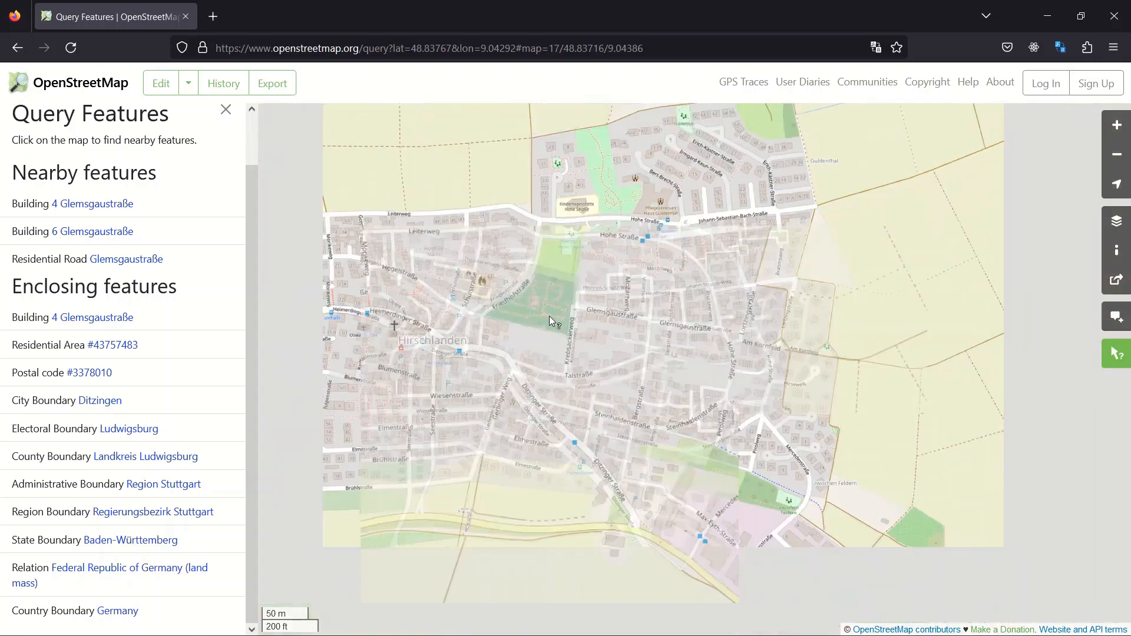
pyautogui.moveTo(504, 375); pyautogui.dragTo(648, 361)
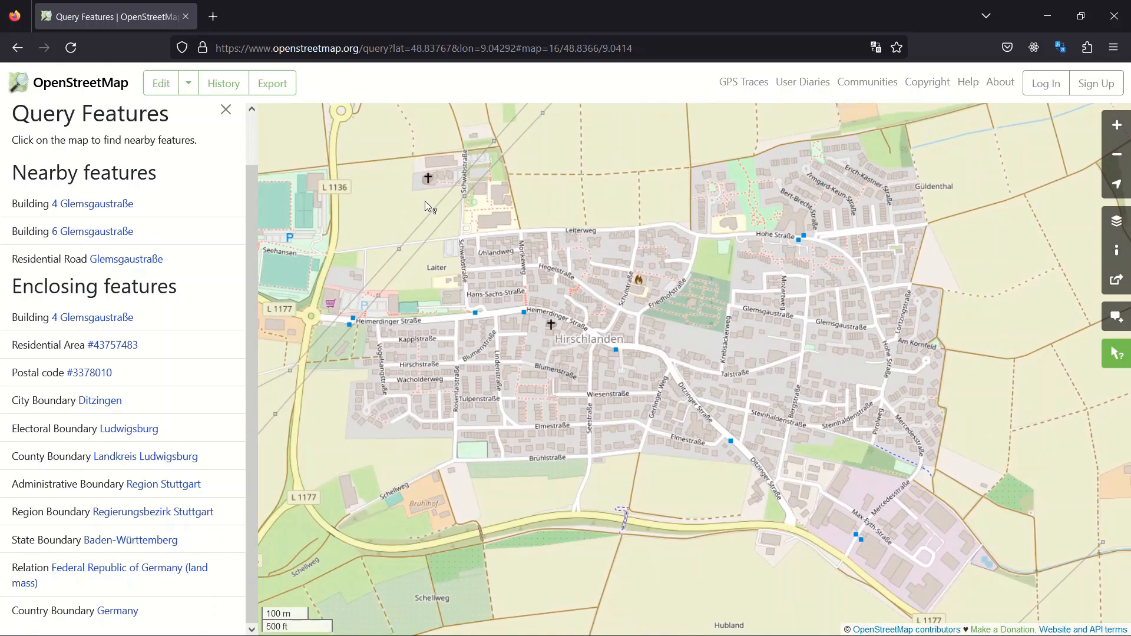
pyautogui.click(272, 84)
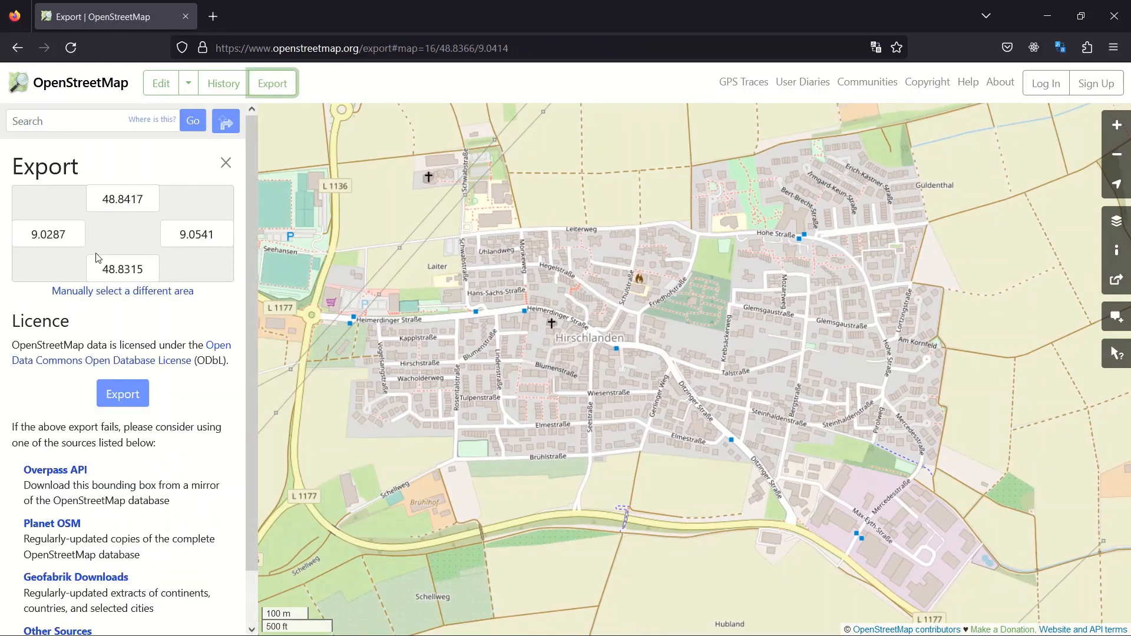
pyautogui.click(116, 291)
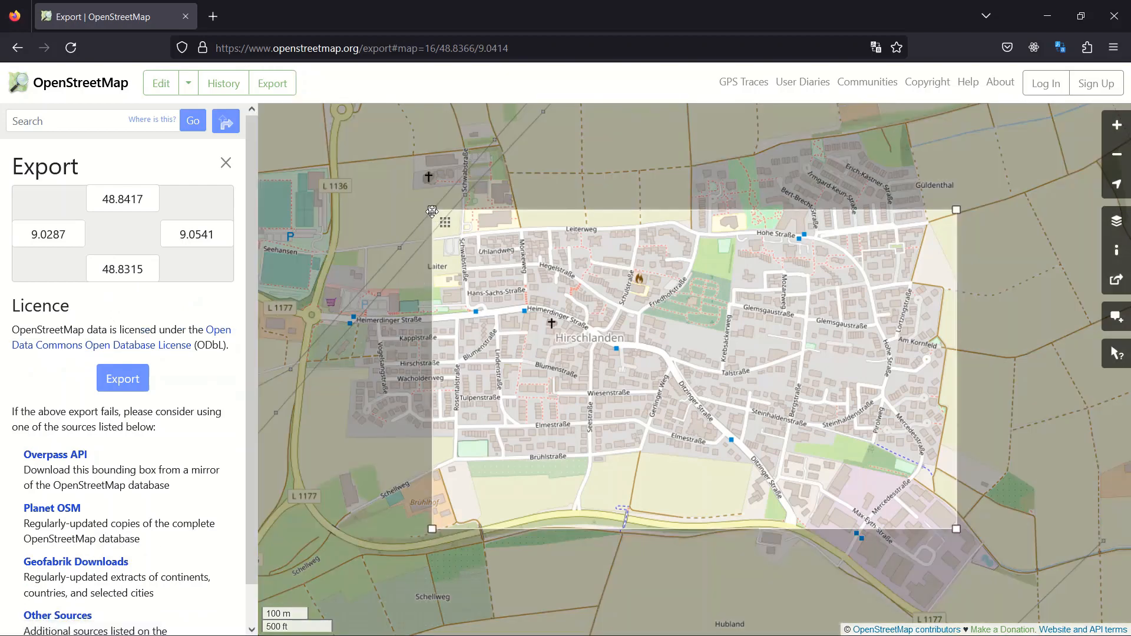
pyautogui.moveTo(325, 162); pyautogui.dragTo(305, 133)
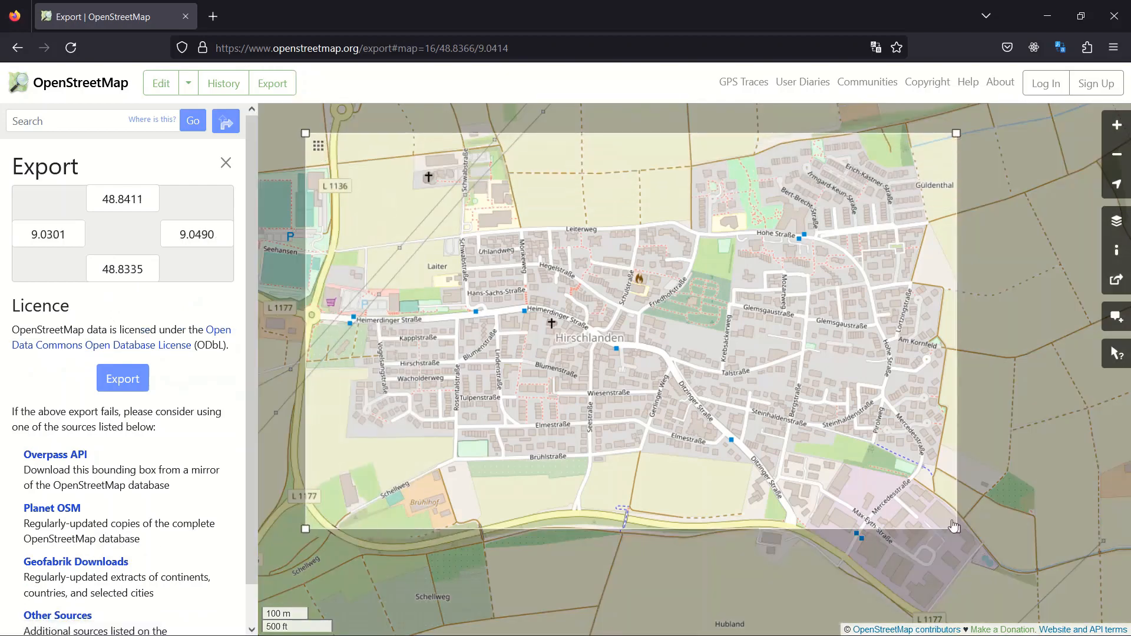
pyautogui.moveTo(956, 526); pyautogui.dragTo(1047, 621)
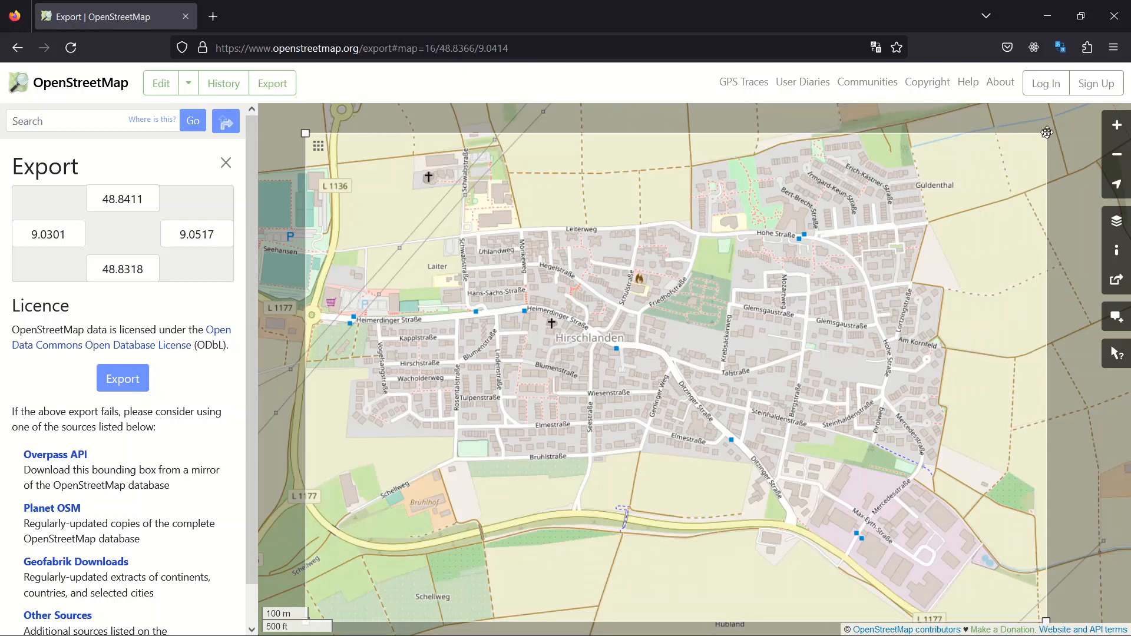
pyautogui.moveTo(1046, 133); pyautogui.dragTo(1047, 121)
pyautogui.scroll(-1, 731, 367)
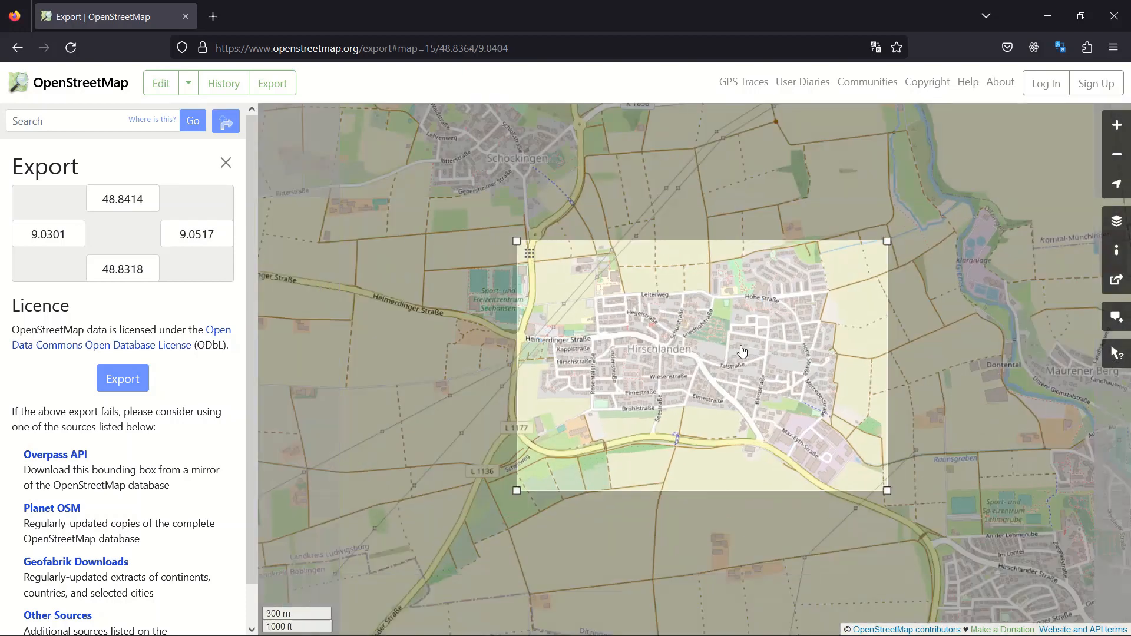
# Step: Export the selected area as an OSM file and show the downloaded file in its folder
pyautogui.click(123, 378)
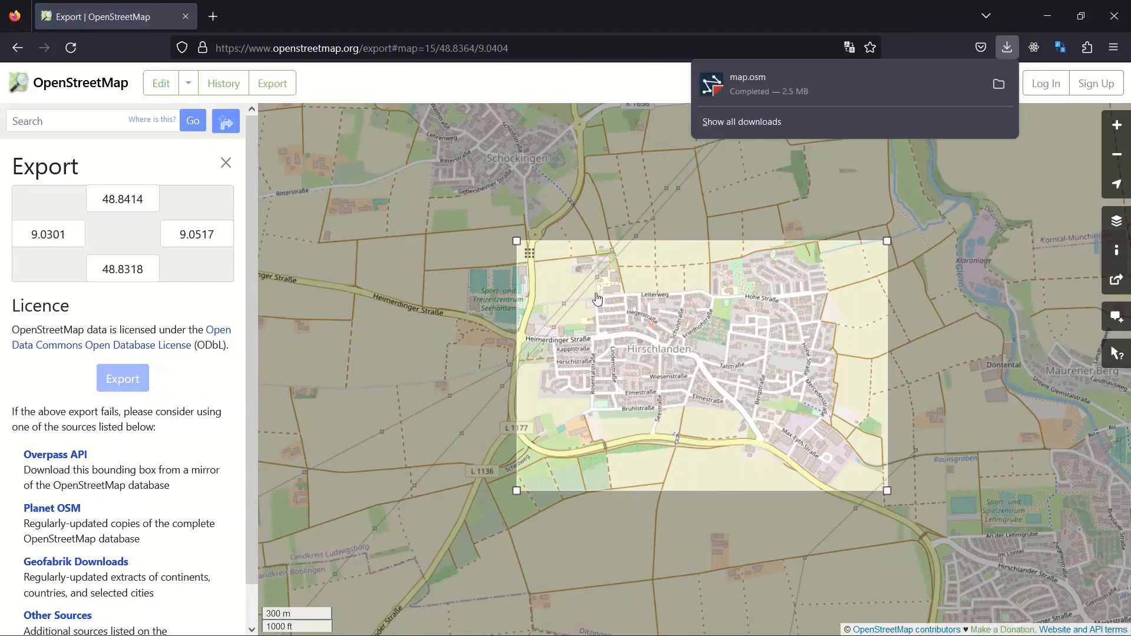
pyautogui.click(996, 86)
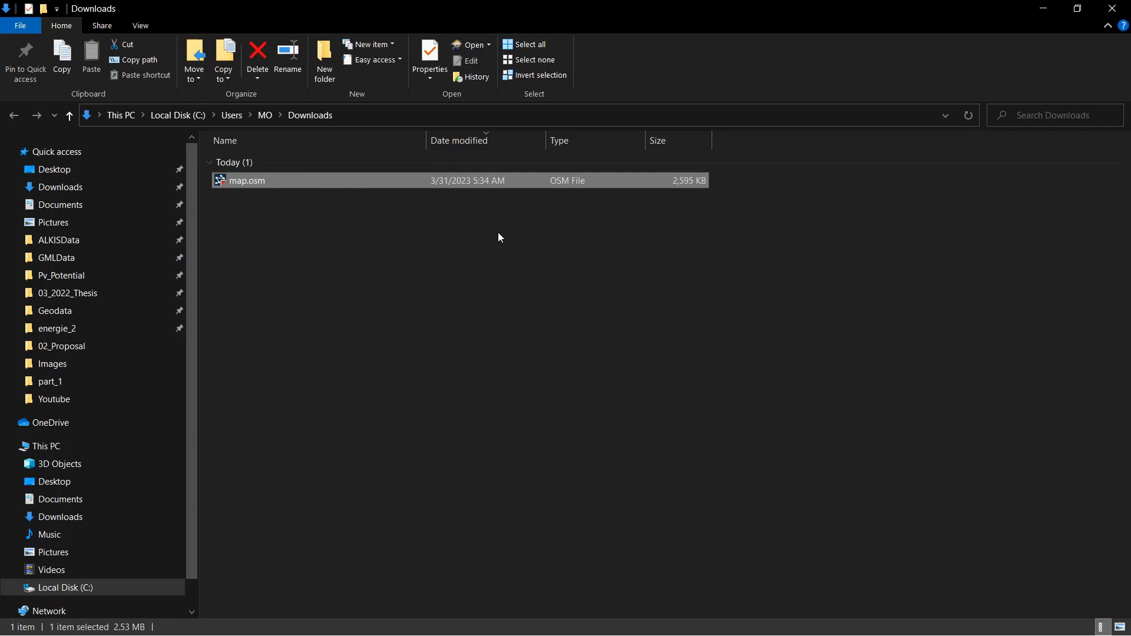
pyautogui.press('super+Left')
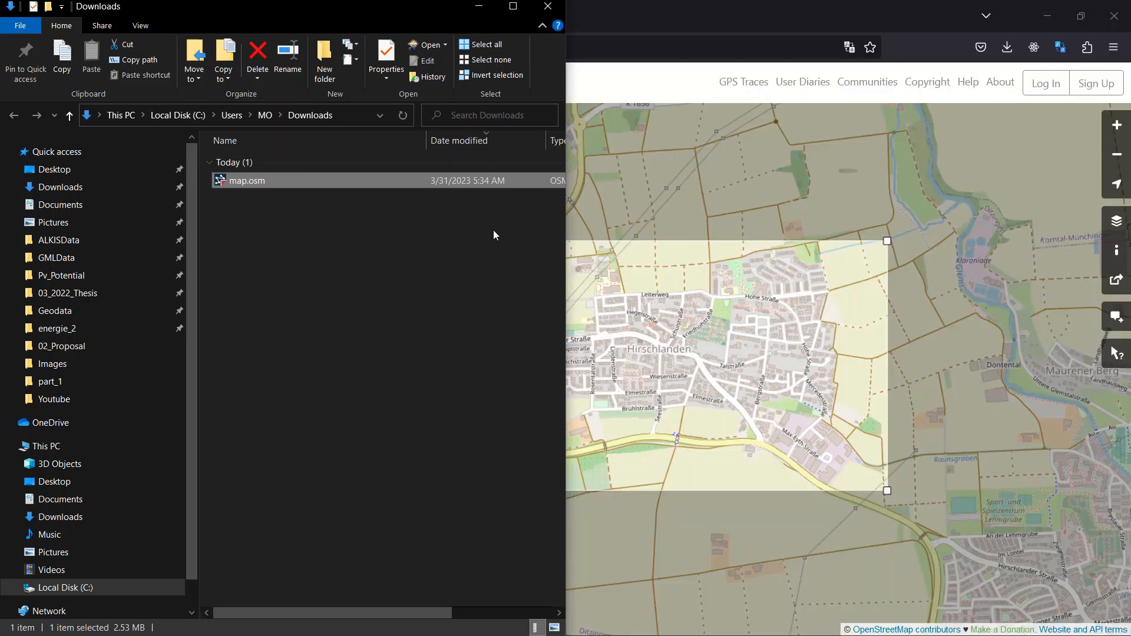
# Step: Close the browser, and switch to the untitled QGIS project with the Downloads window out of the way
pyautogui.click(1115, 17)
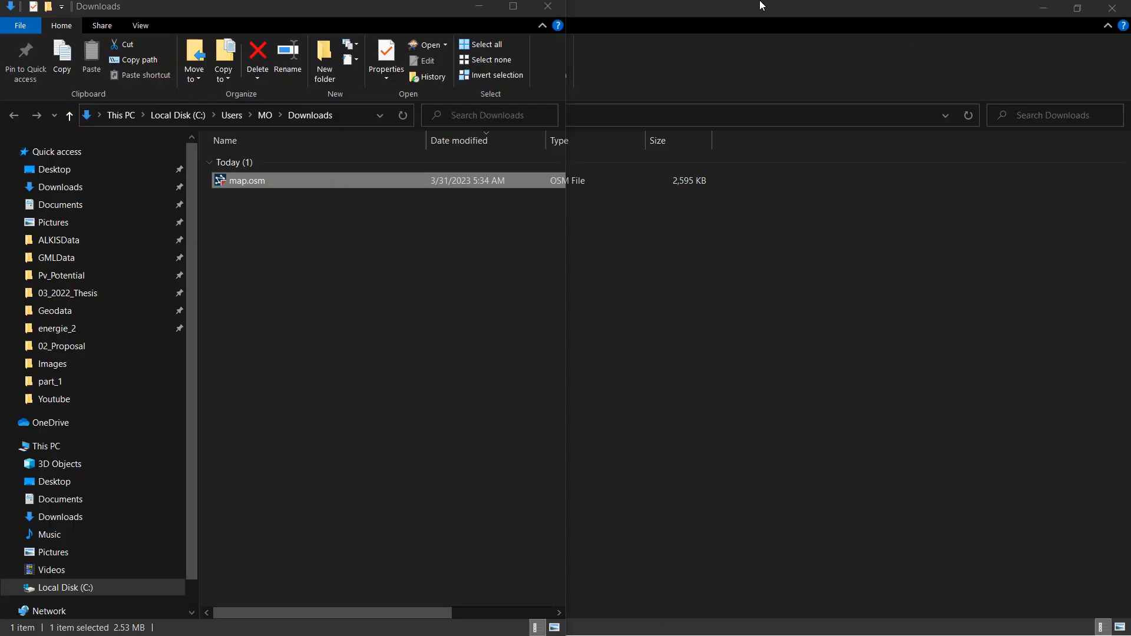
pyautogui.hotkey('alt', 'Tab')
pyautogui.press('Tab')
pyautogui.press('Tab')
pyautogui.press('Tab')
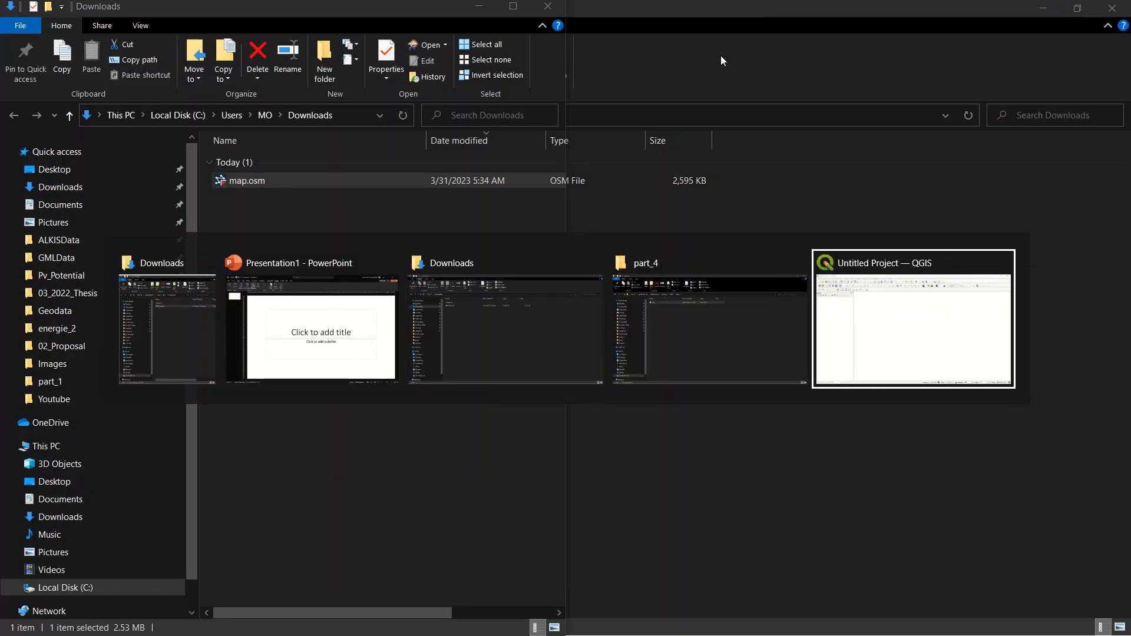
pyautogui.hotkey('alt', 'Tab')
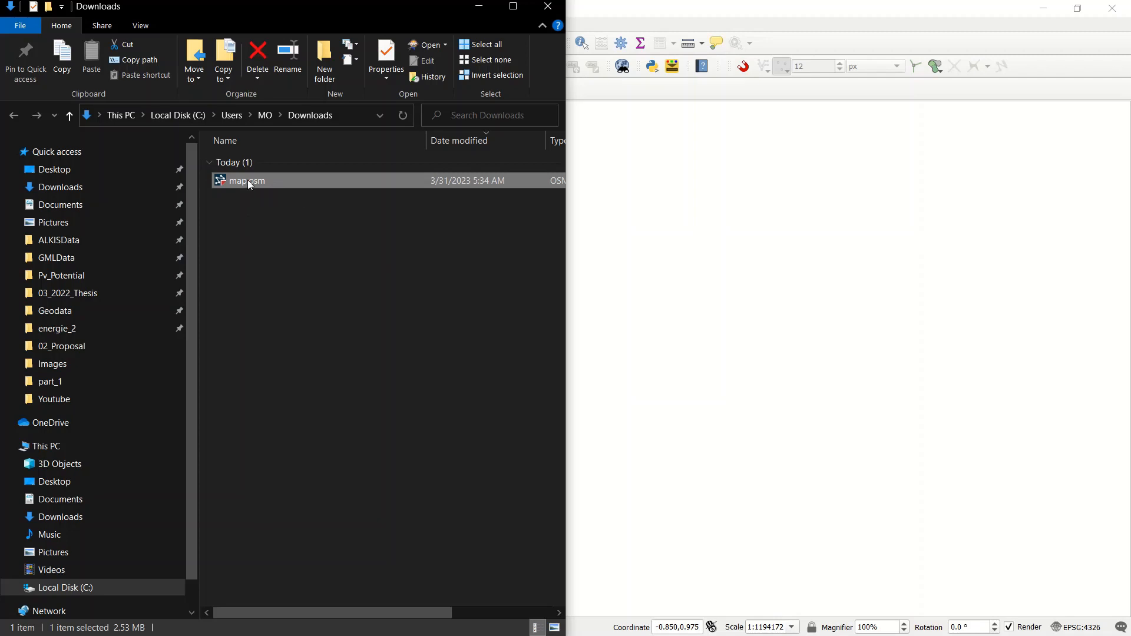
pyautogui.click(480, 7)
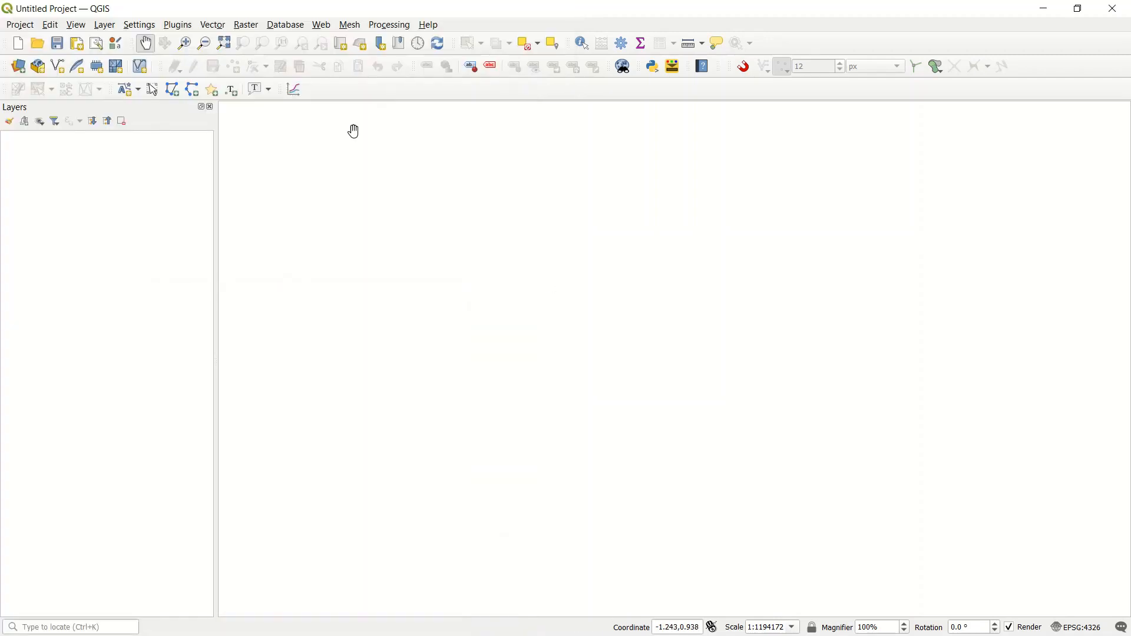
# Step: Open the Data Source Manager for adding a vector layer to the project
pyautogui.click(214, 25)
pyautogui.moveTo(112, 29)
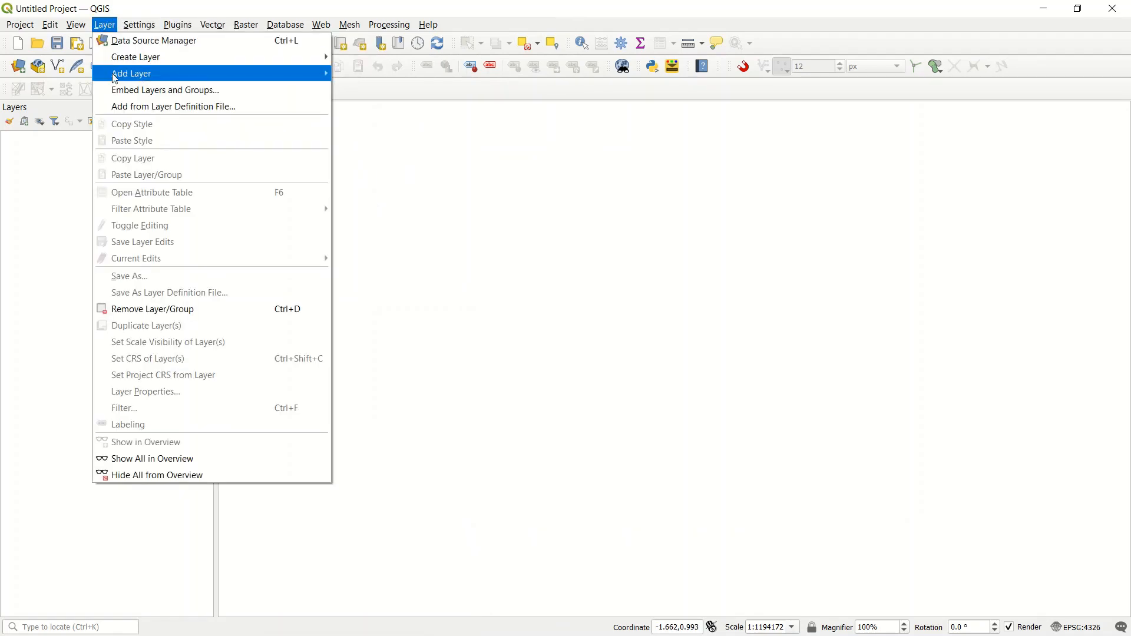
pyautogui.moveTo(125, 77)
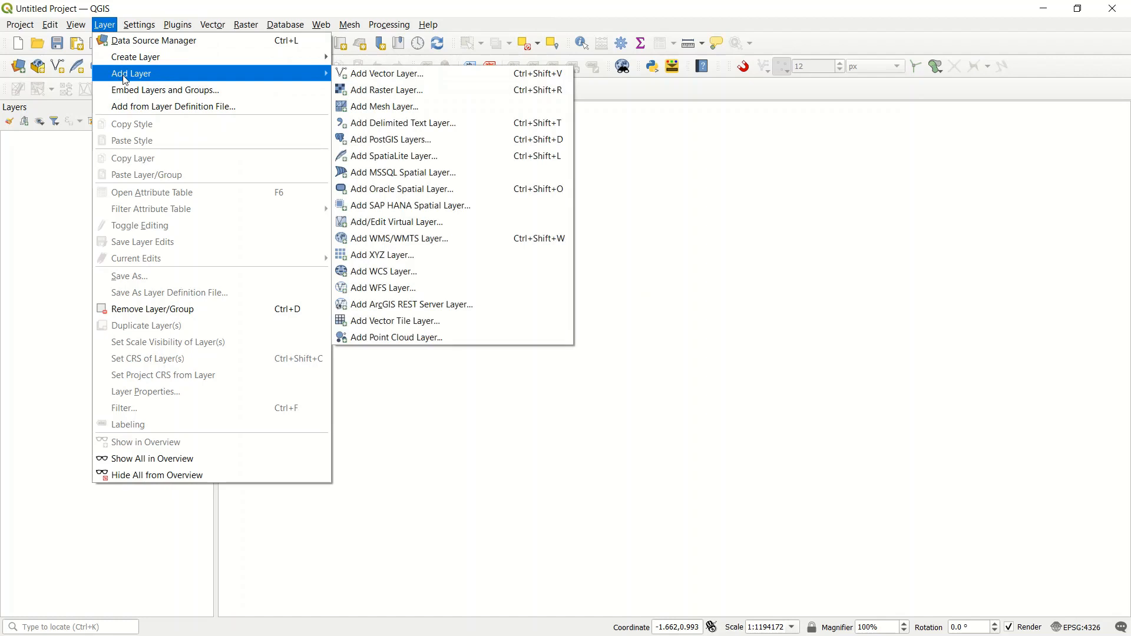
pyautogui.click(379, 77)
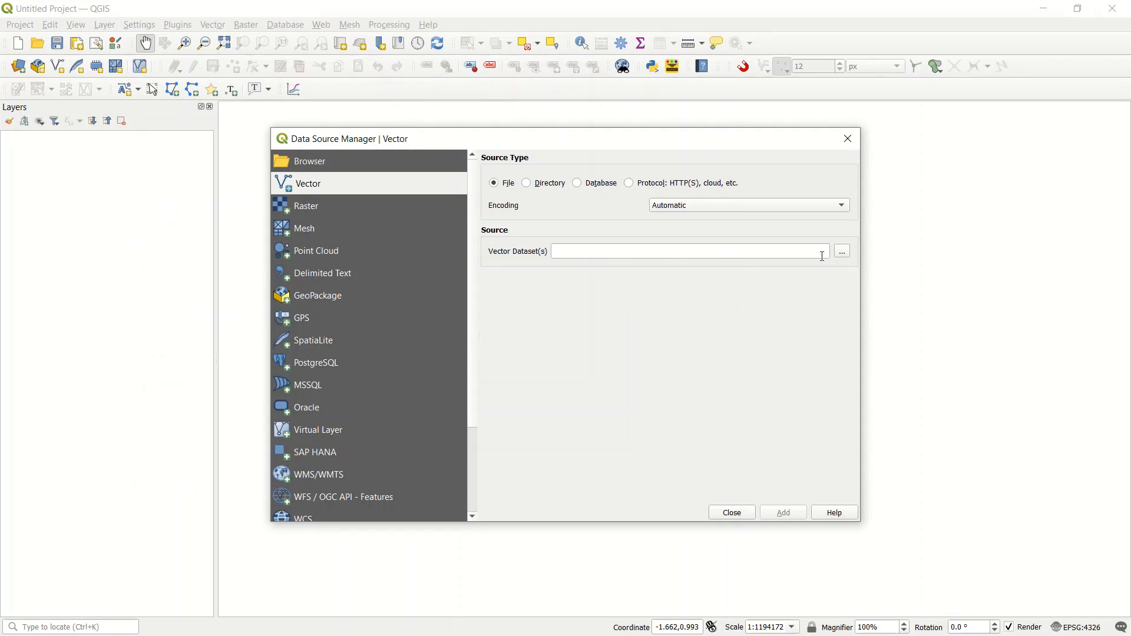
# Step: Choose map.osm from the Downloads folder as the source vector dataset
pyautogui.click(844, 255)
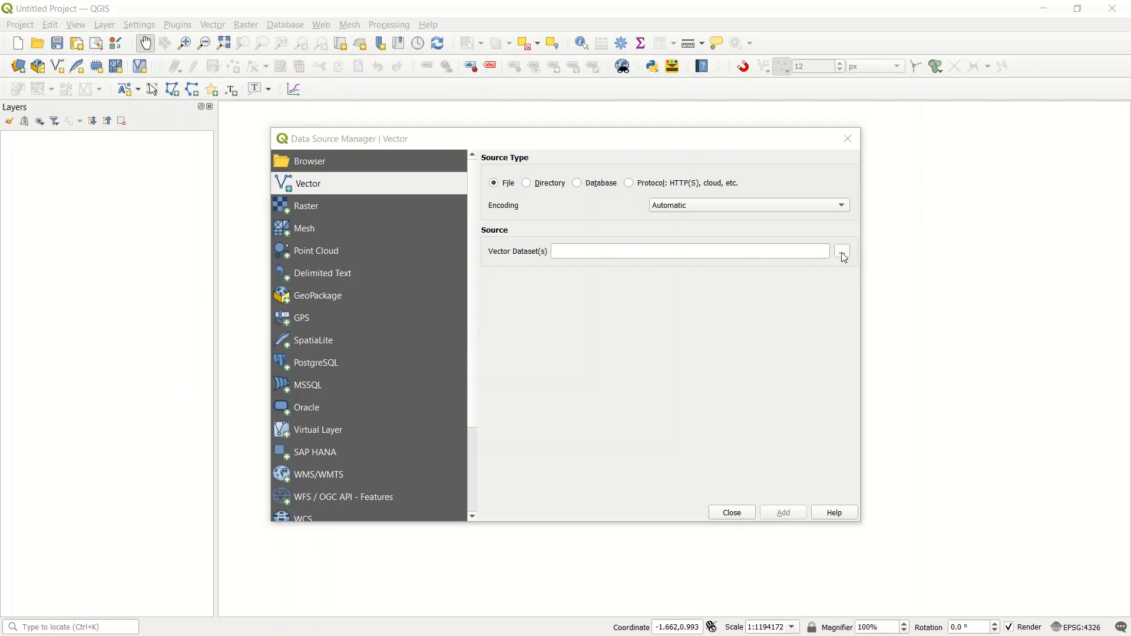
pyautogui.moveTo(663, 170); pyautogui.dragTo(644, 128)
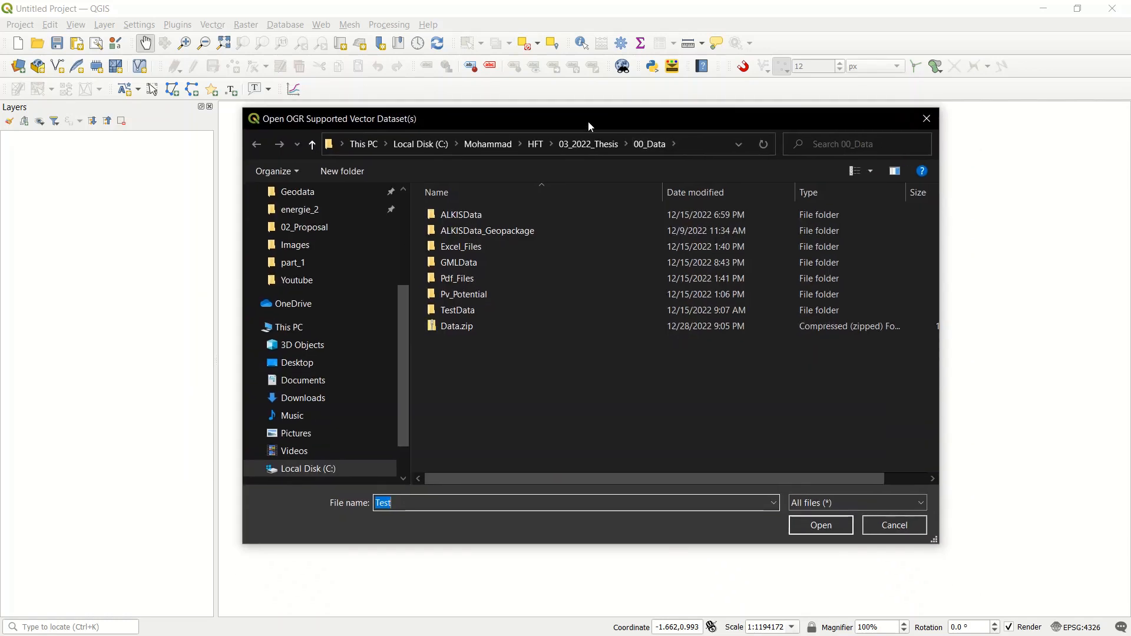
pyautogui.click(297, 281)
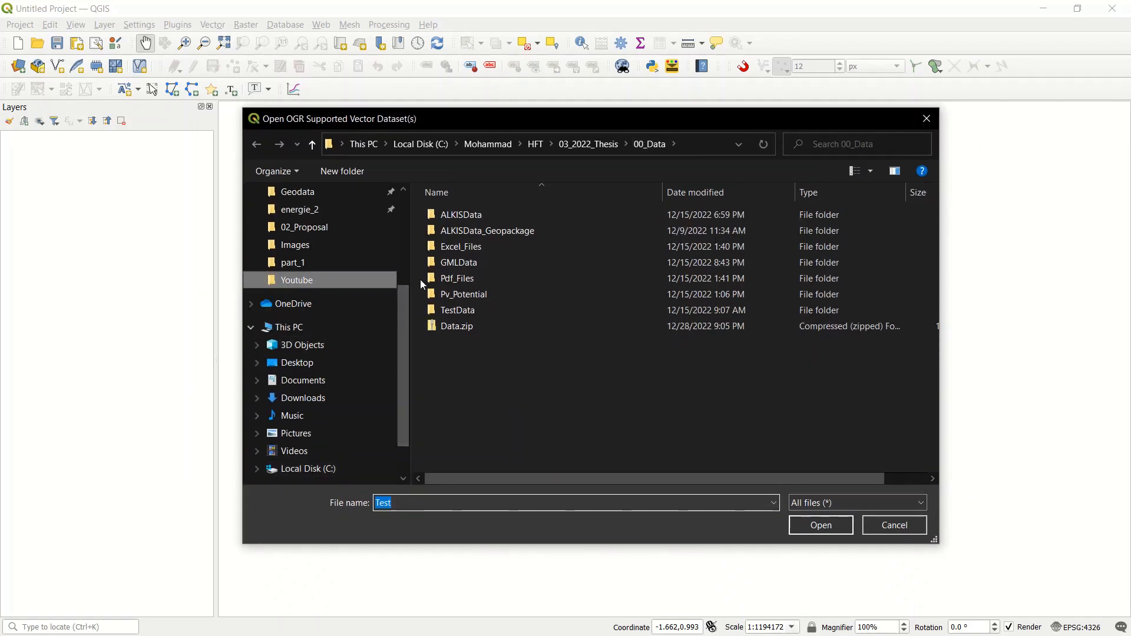
pyautogui.doubleClick(468, 256)
pyautogui.doubleClick(565, 243)
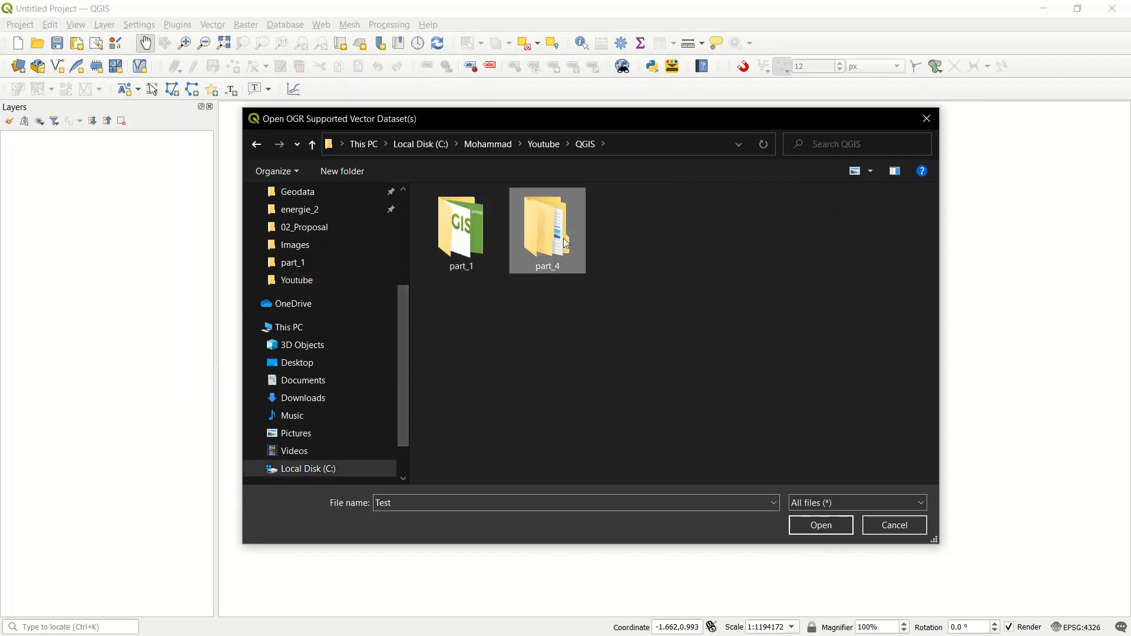
pyautogui.scroll(5, 386, 346)
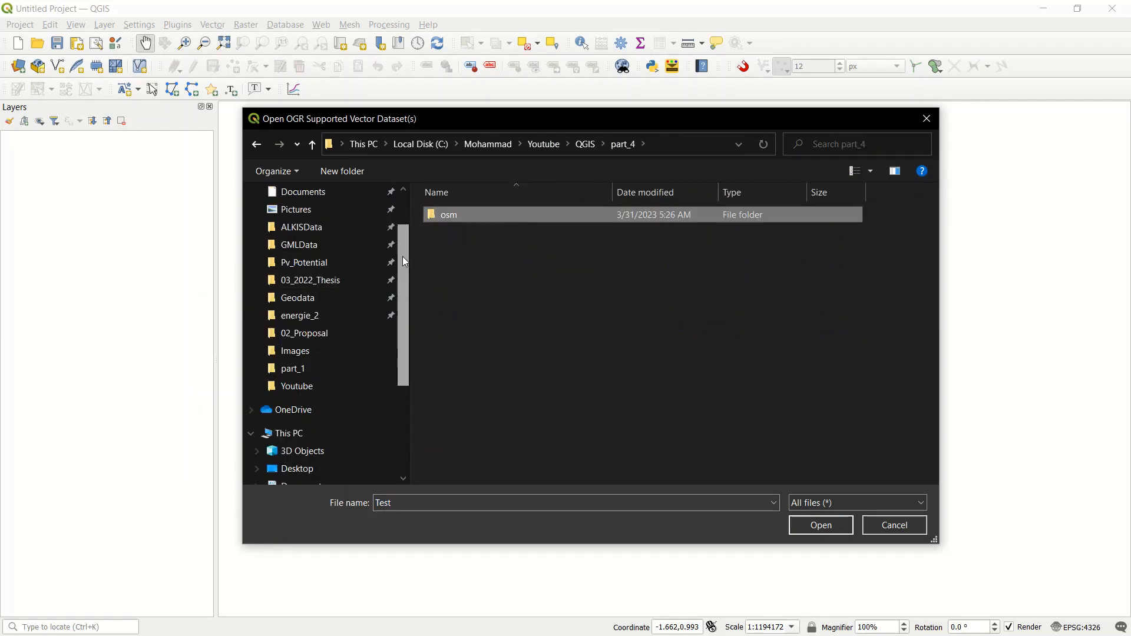
pyautogui.click(321, 239)
pyautogui.click(453, 236)
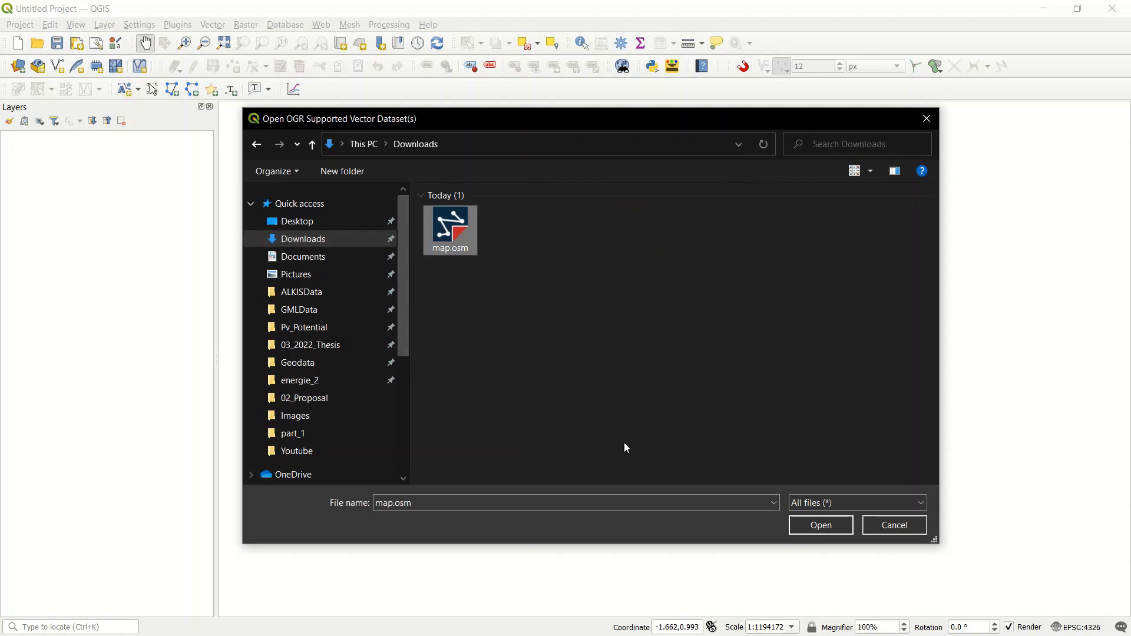
pyautogui.click(822, 525)
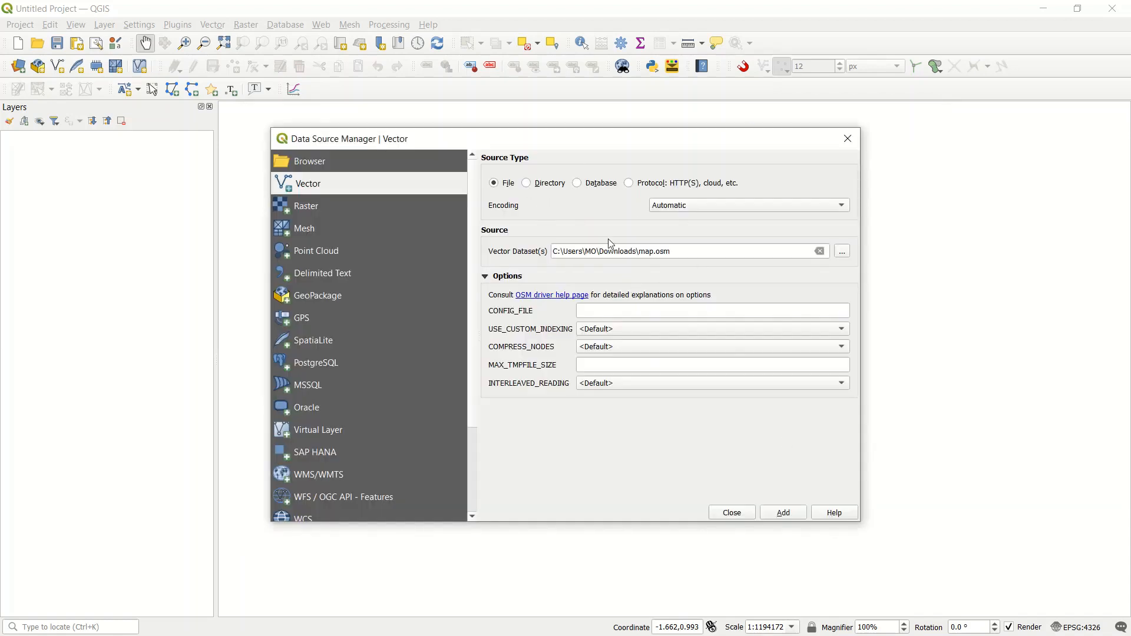
# Step: Add only the multipolygons layer from map.osm to the project and close the Data Source Manager
pyautogui.click(785, 513)
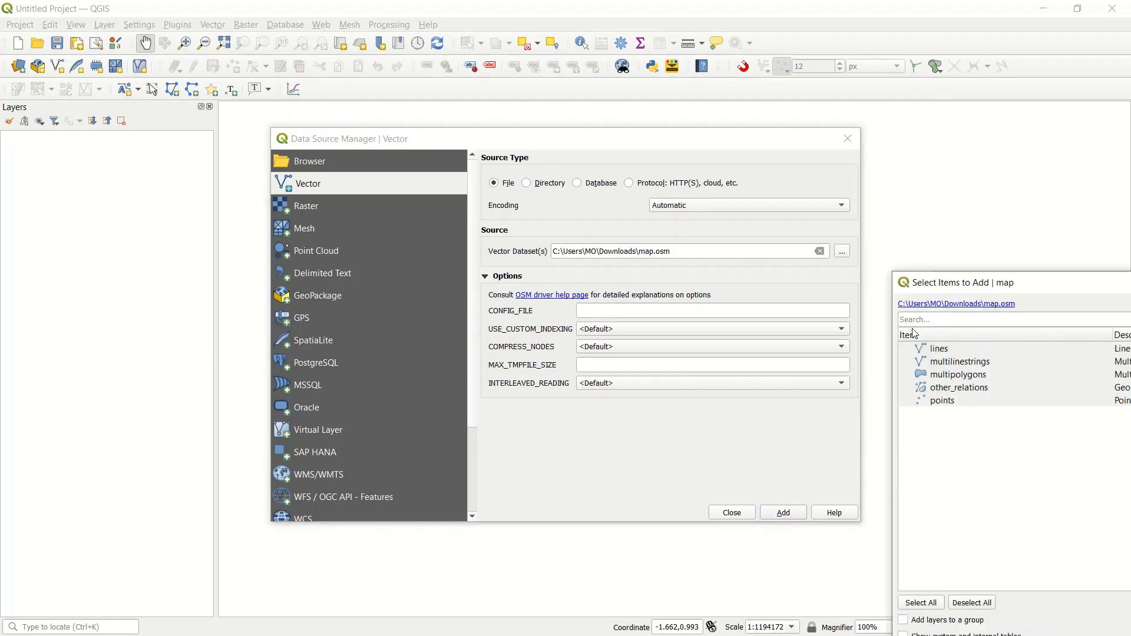
pyautogui.moveTo(1096, 284); pyautogui.dragTo(532, 116)
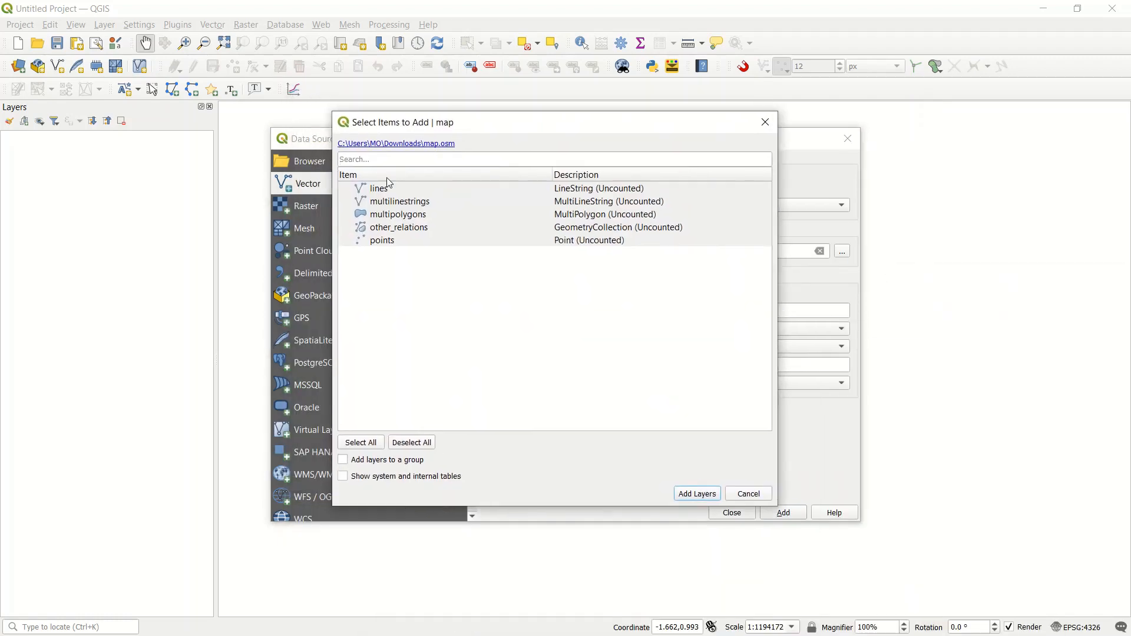
pyautogui.click(408, 218)
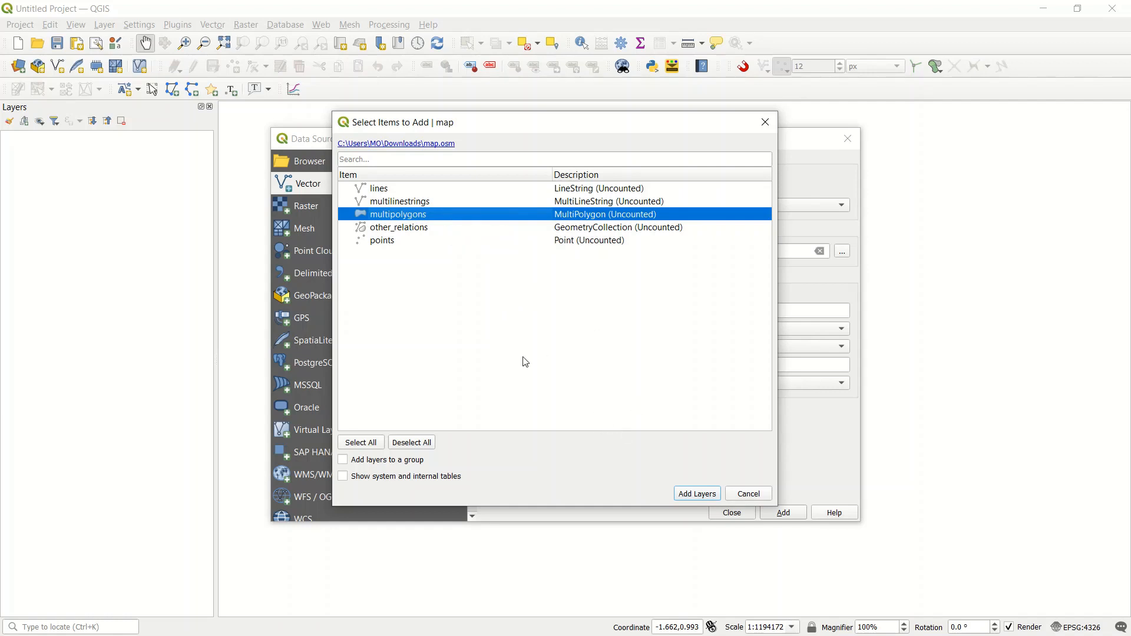
pyautogui.click(692, 497)
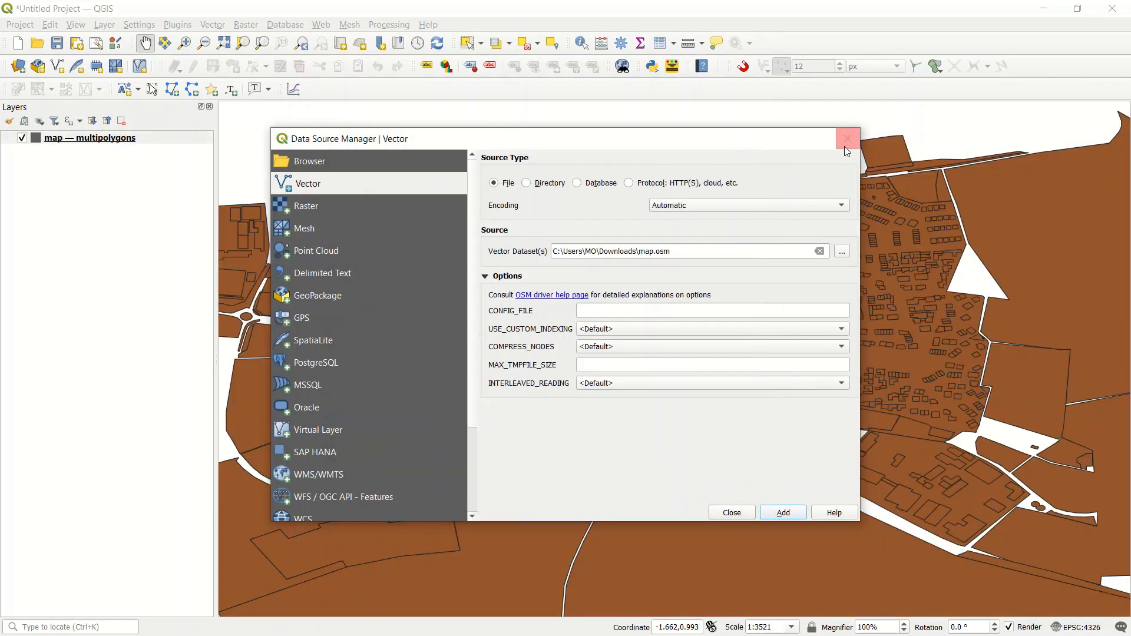
pyautogui.click(738, 517)
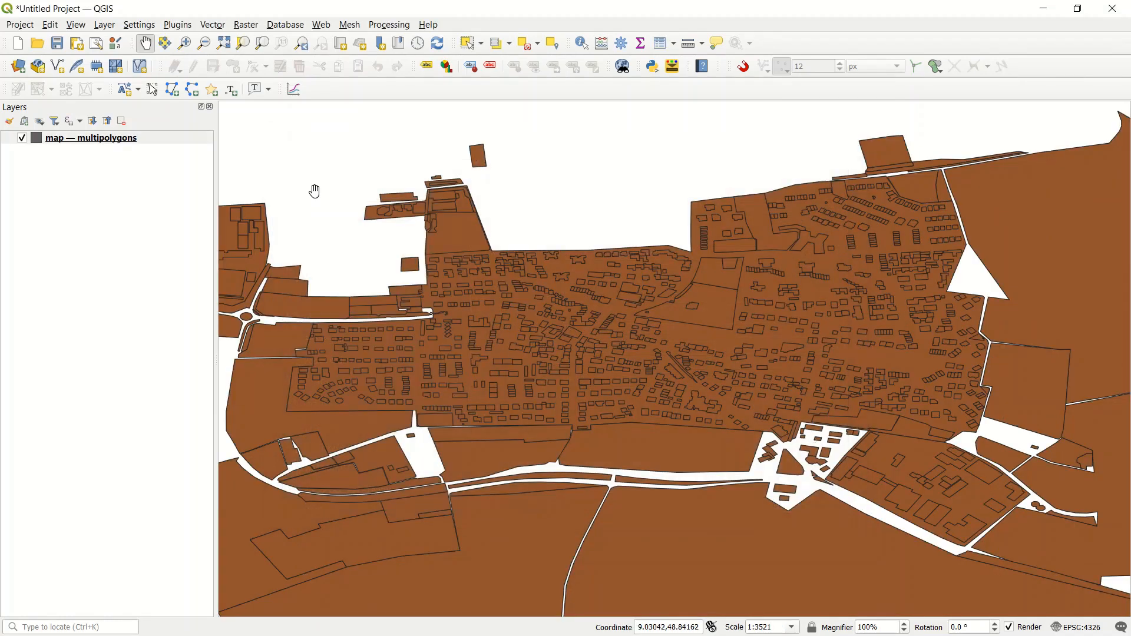
# Step: Set the project coordinate reference system to ETRS89 / UTM zone 32N (EPSG:25832)
pyautogui.scroll(-1, 553, 348)
pyautogui.moveTo(546, 369); pyautogui.dragTo(501, 306)
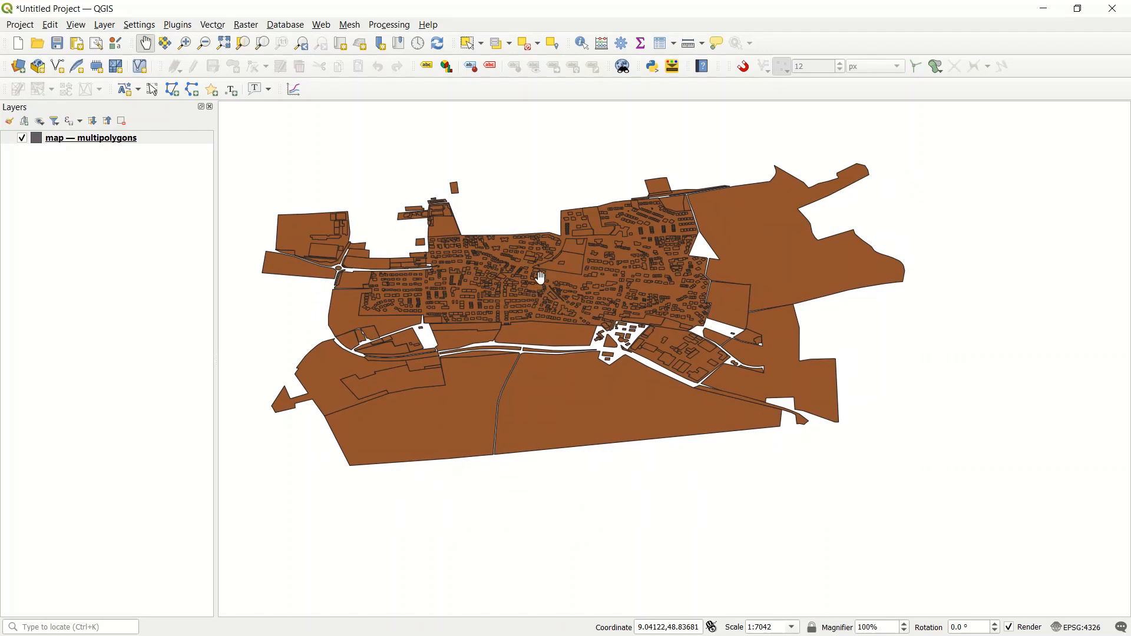
pyautogui.moveTo(563, 284); pyautogui.dragTo(621, 301)
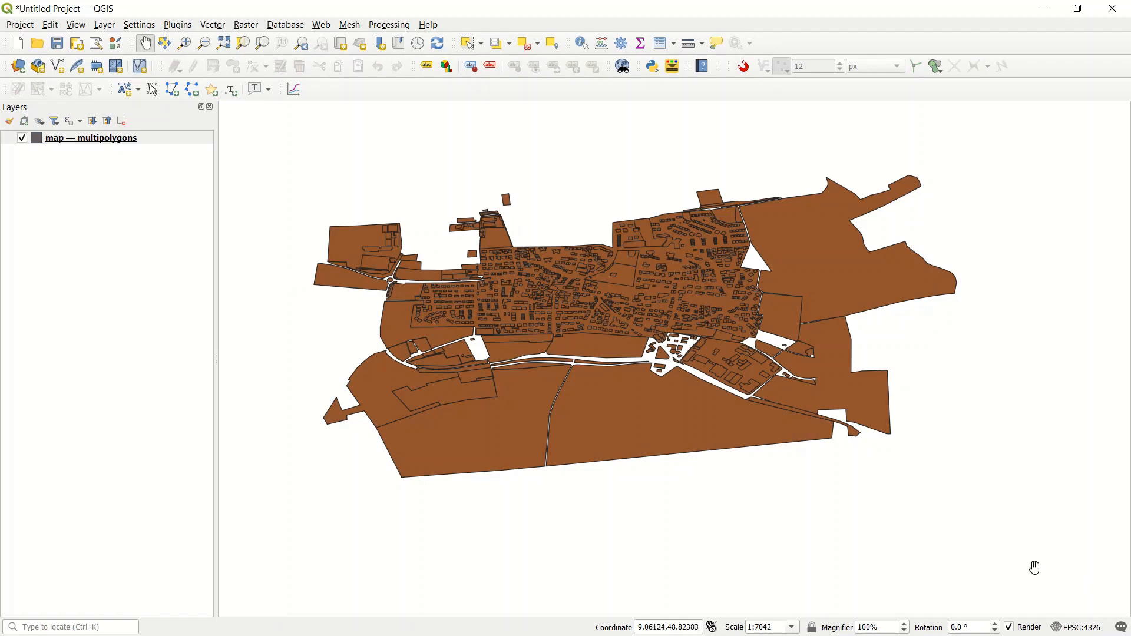
pyautogui.click(1084, 630)
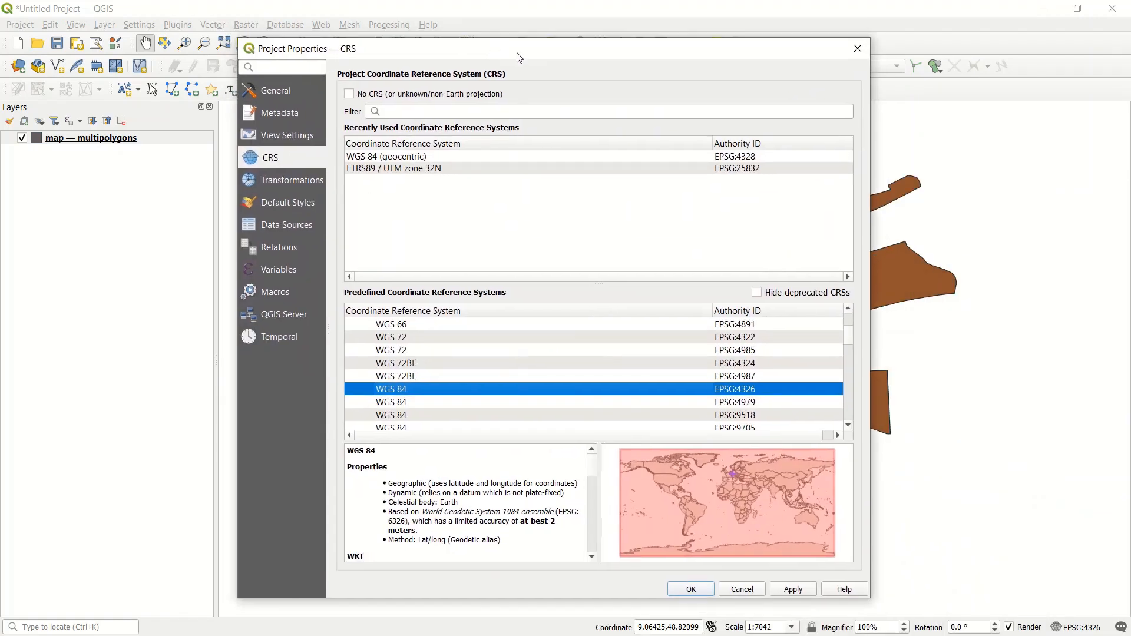
pyautogui.click(450, 170)
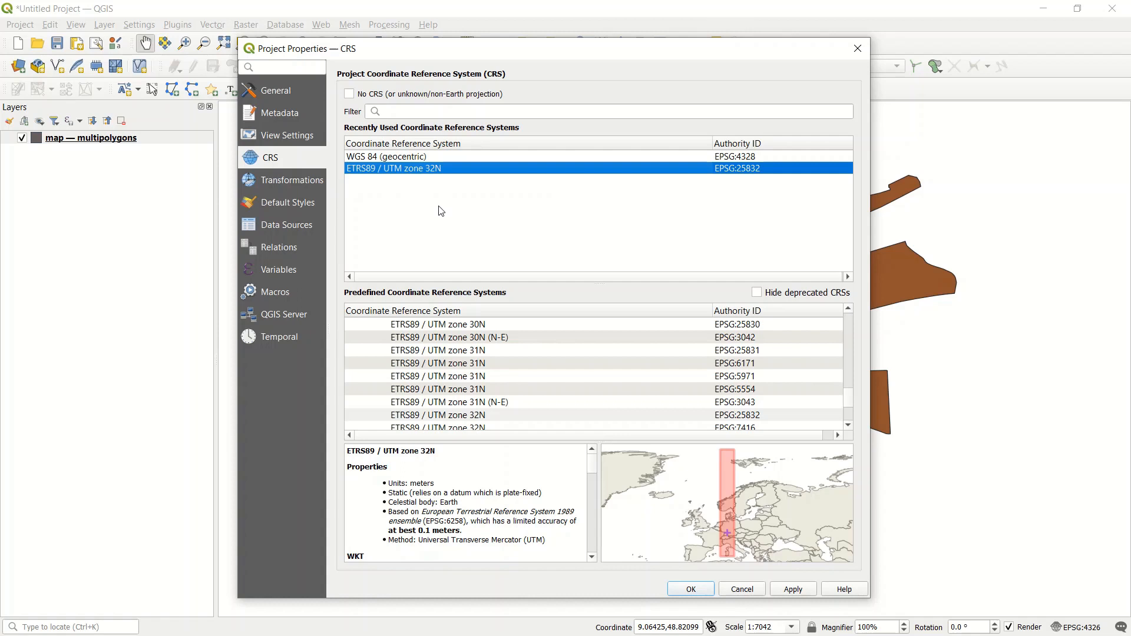
pyautogui.click(793, 592)
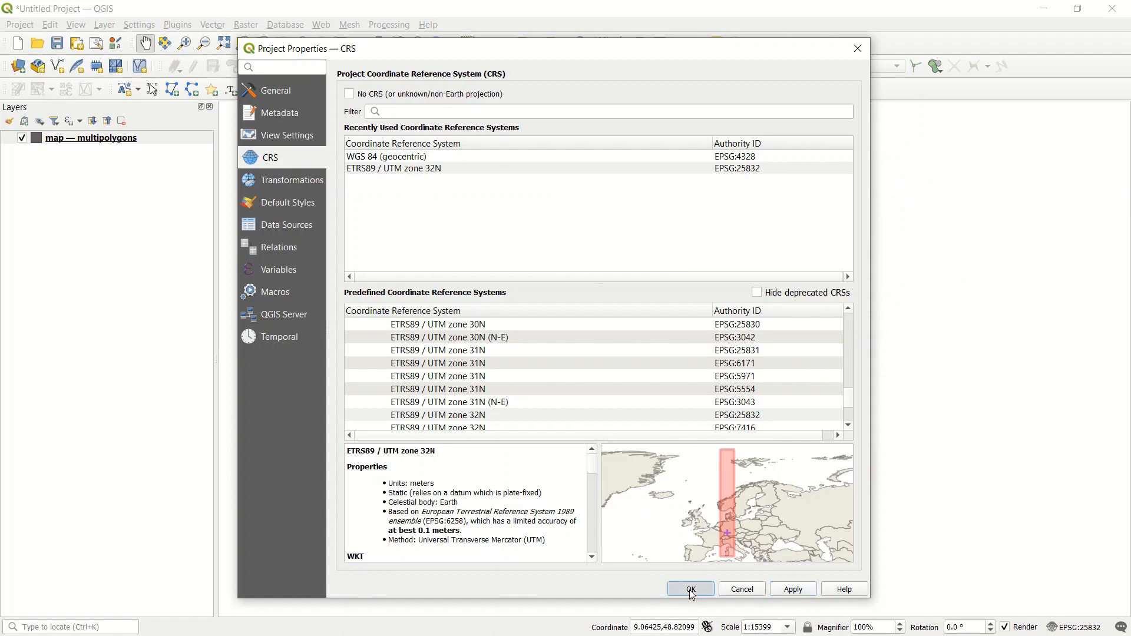
pyautogui.click(691, 590)
# Step: Zoom the map to the extent of the multipolygons layer
pyautogui.moveTo(682, 349); pyautogui.dragTo(618, 342)
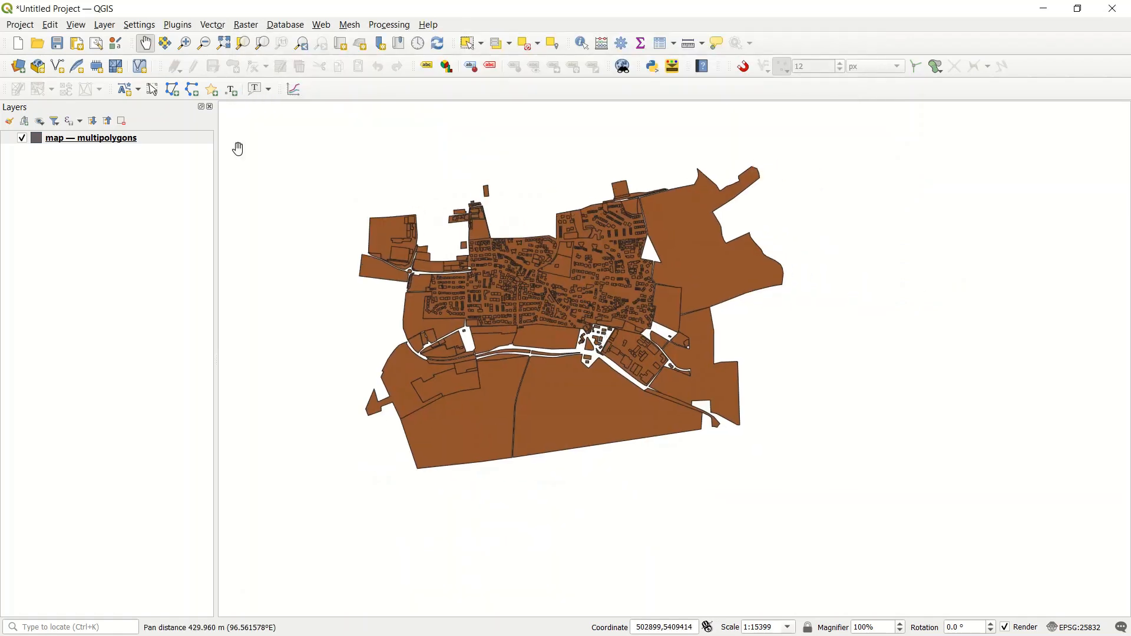
pyautogui.rightClick(51, 140)
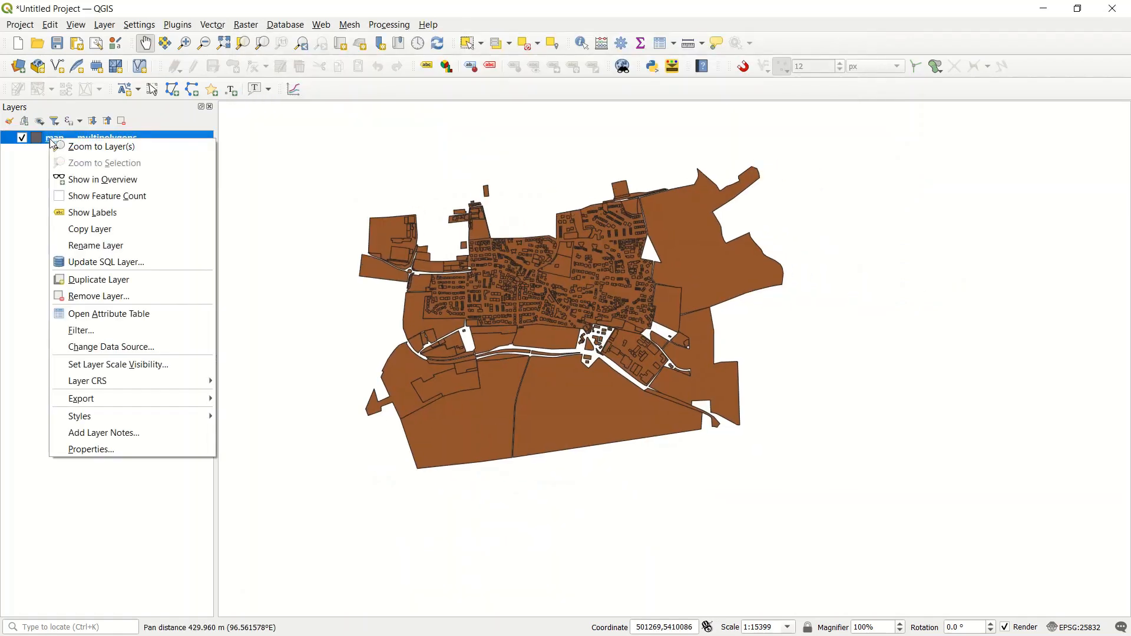
pyautogui.click(89, 146)
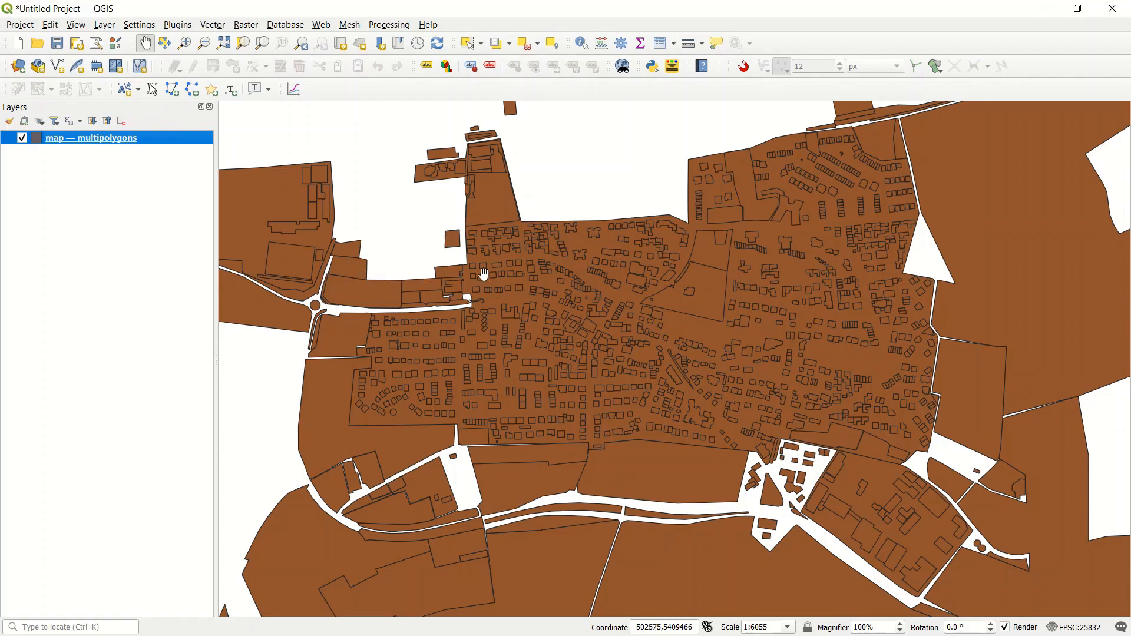
# Step: Open the attribute table of the multipolygons layer and maximize its window
pyautogui.rightClick(84, 146)
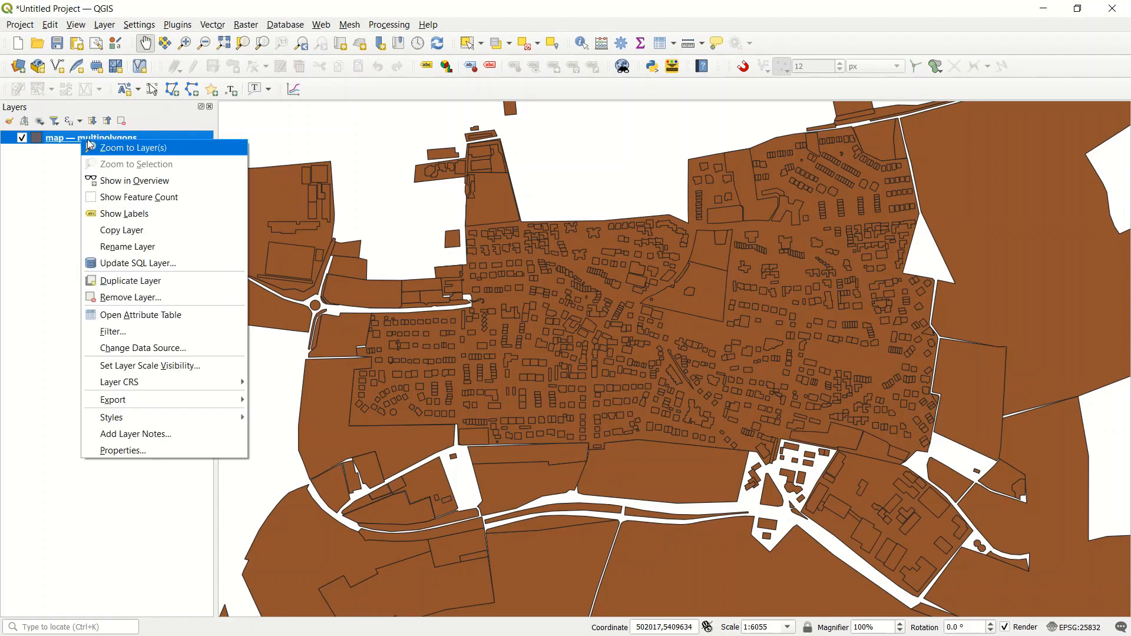
pyautogui.click(171, 321)
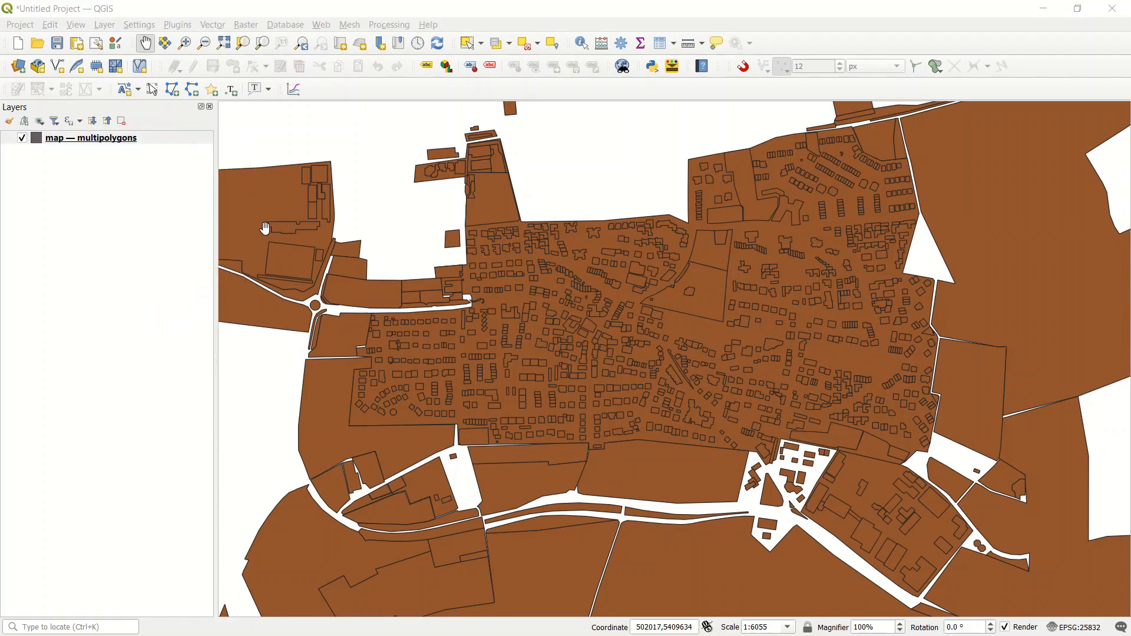
pyautogui.moveTo(1130, 197); pyautogui.dragTo(403, 70)
pyautogui.moveTo(648, 355); pyautogui.dragTo(837, 508)
pyautogui.click(785, 72)
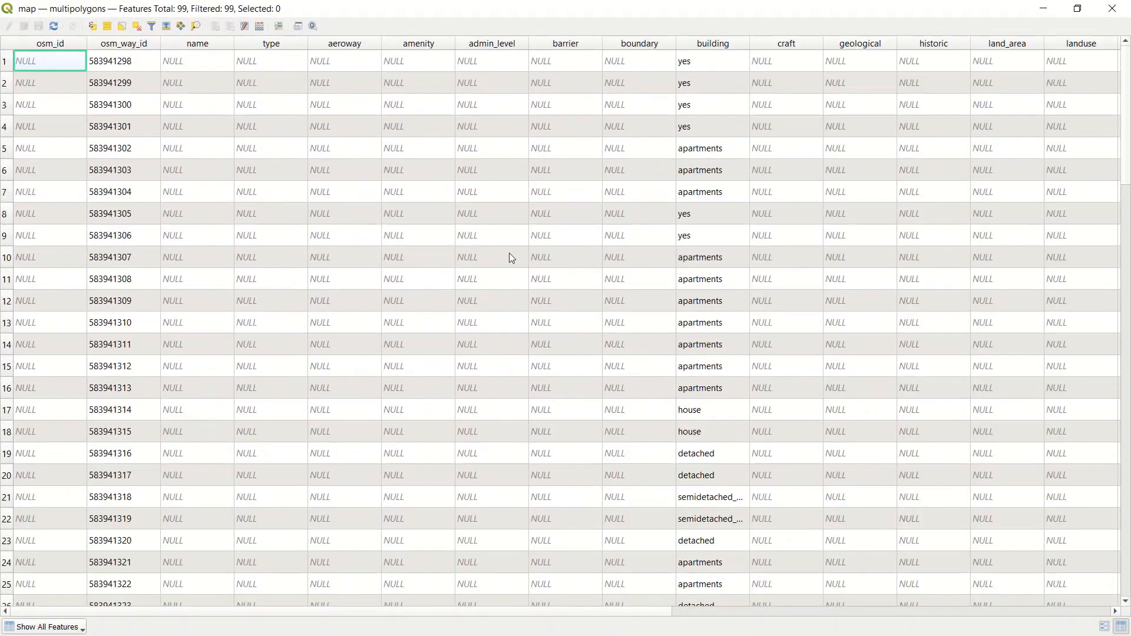
# Step: Sort the multipolygons attribute table by the building column in descending order
pyautogui.moveTo(109, 613); pyautogui.dragTo(173, 615)
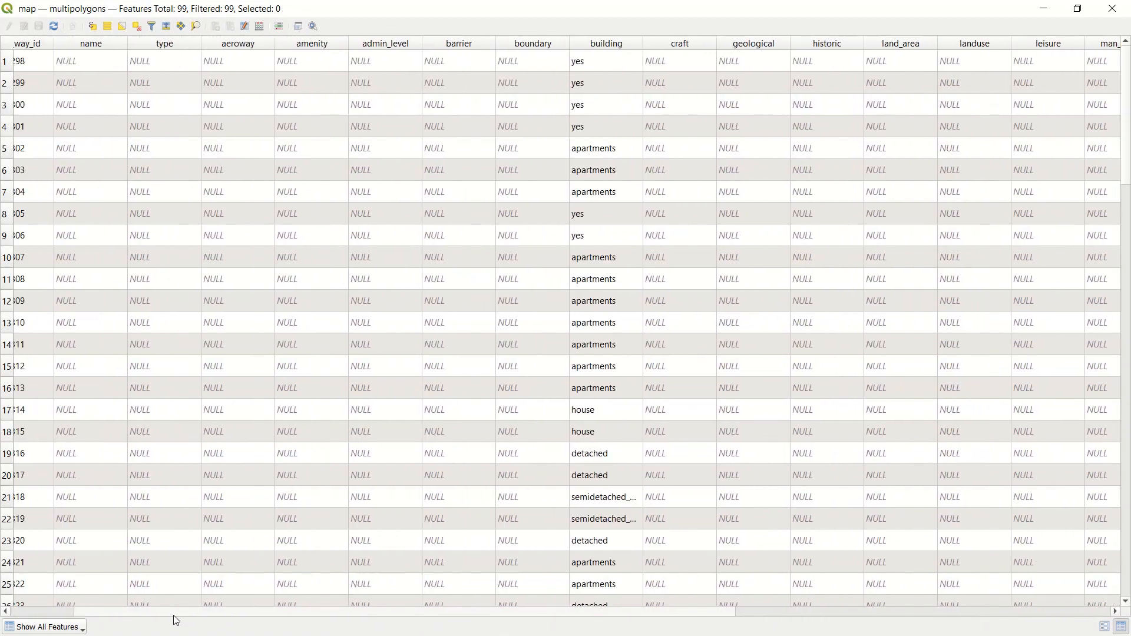
pyautogui.scroll(-12, 601, 178)
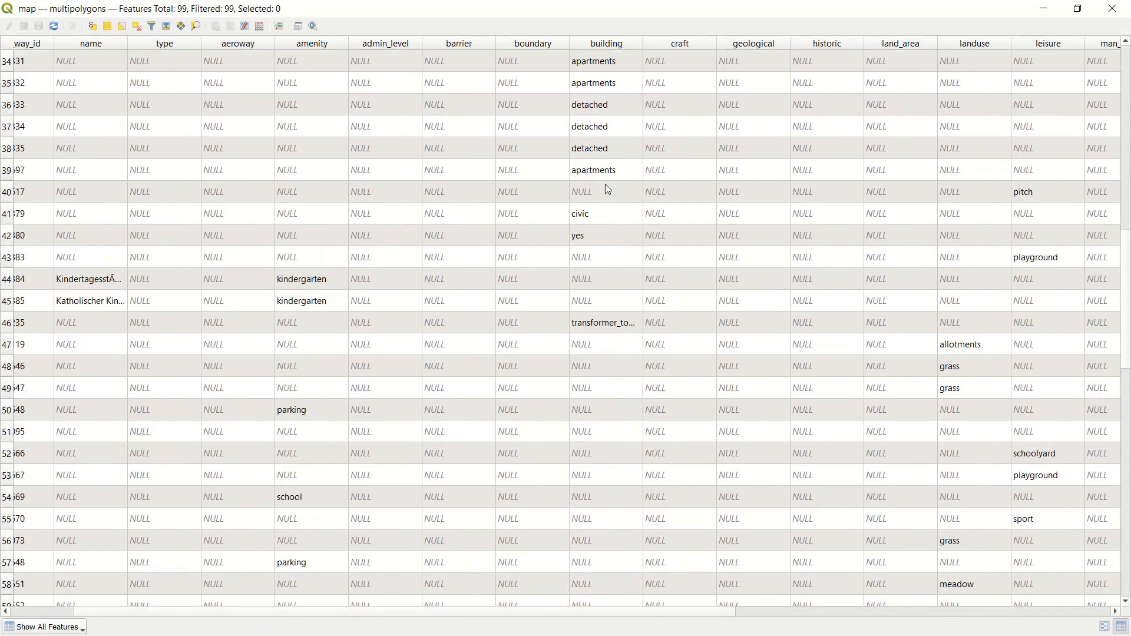
pyautogui.scroll(12, 613, 189)
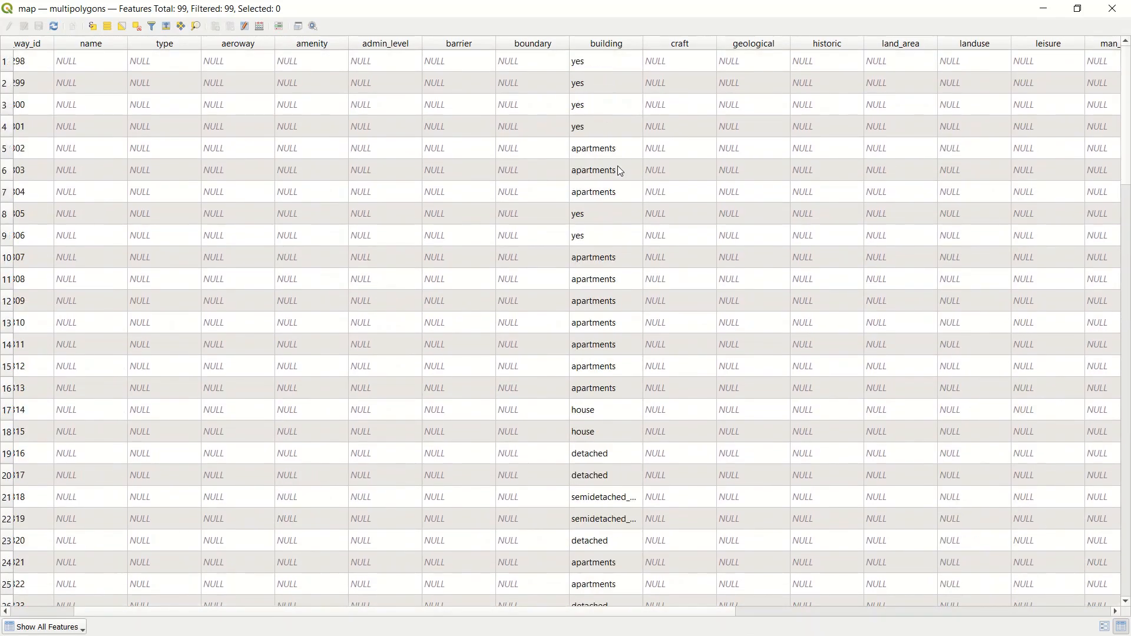
pyautogui.click(630, 45)
pyautogui.click(629, 44)
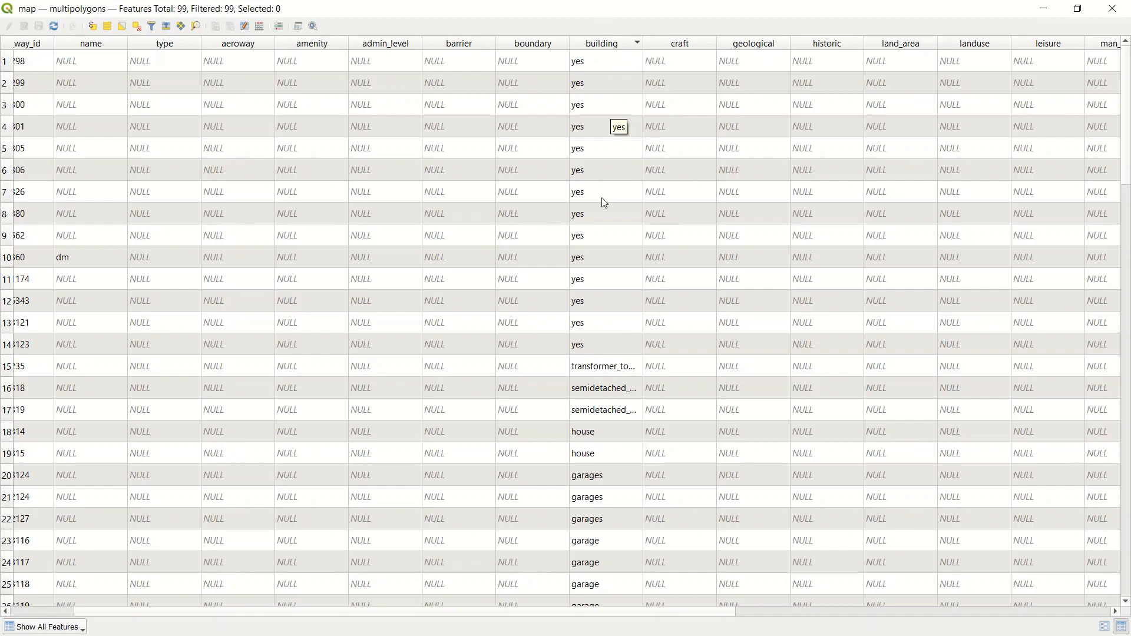
# Step: Examine the building types and the other attributes in the sorted table, and close the table
pyautogui.scroll(-9, 608, 298)
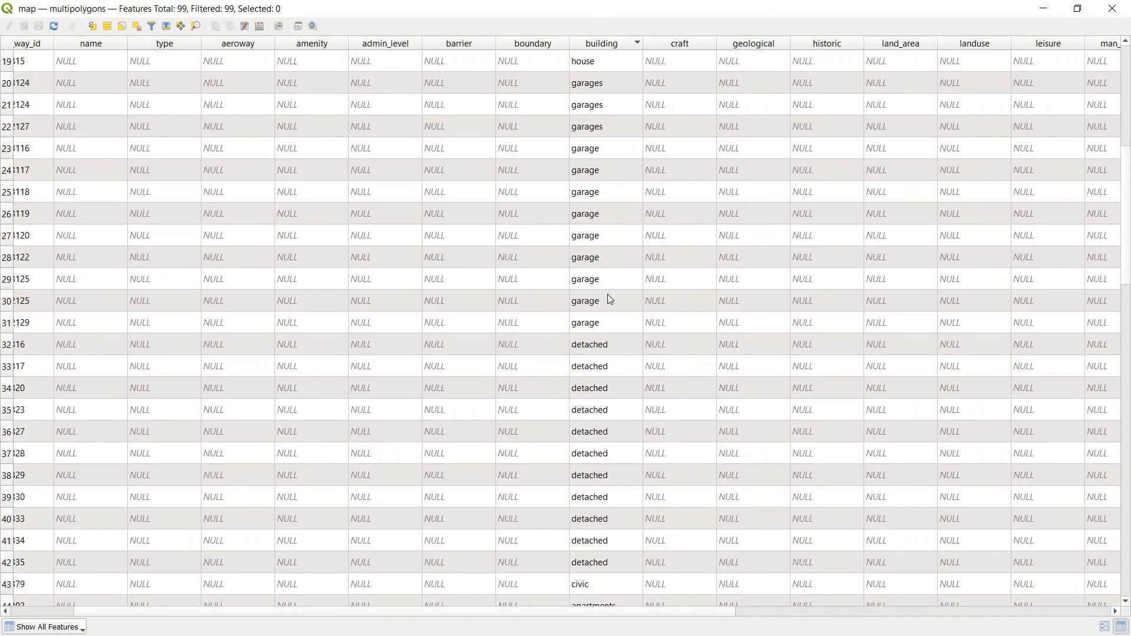
pyautogui.scroll(-4, 611, 290)
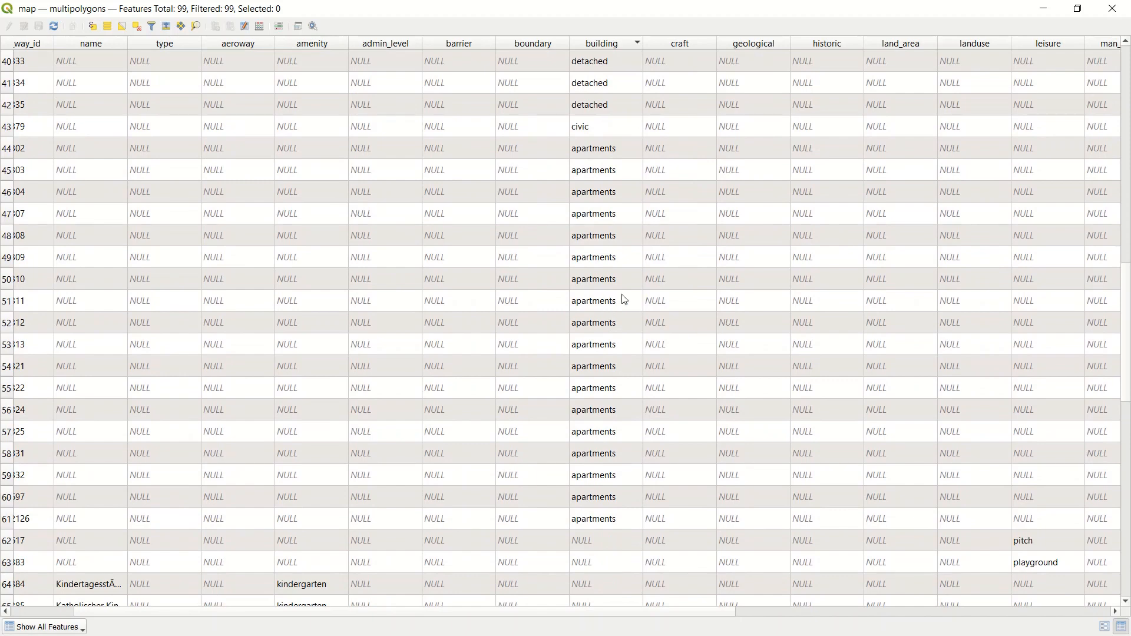
pyautogui.scroll(-1, 642, 211)
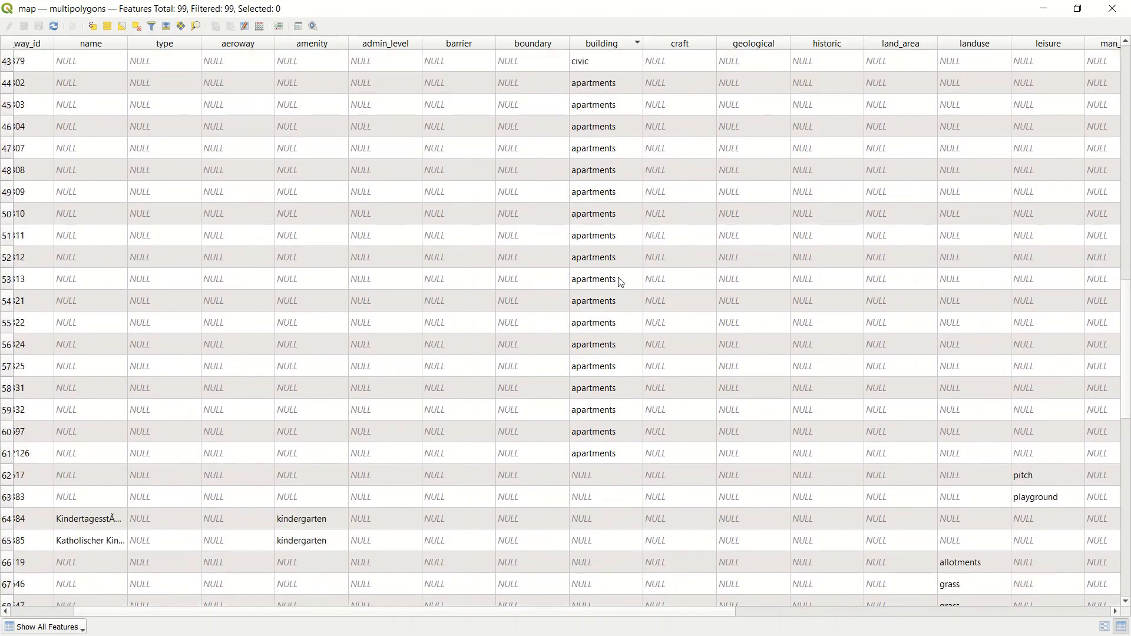
pyautogui.scroll(7, 625, 259)
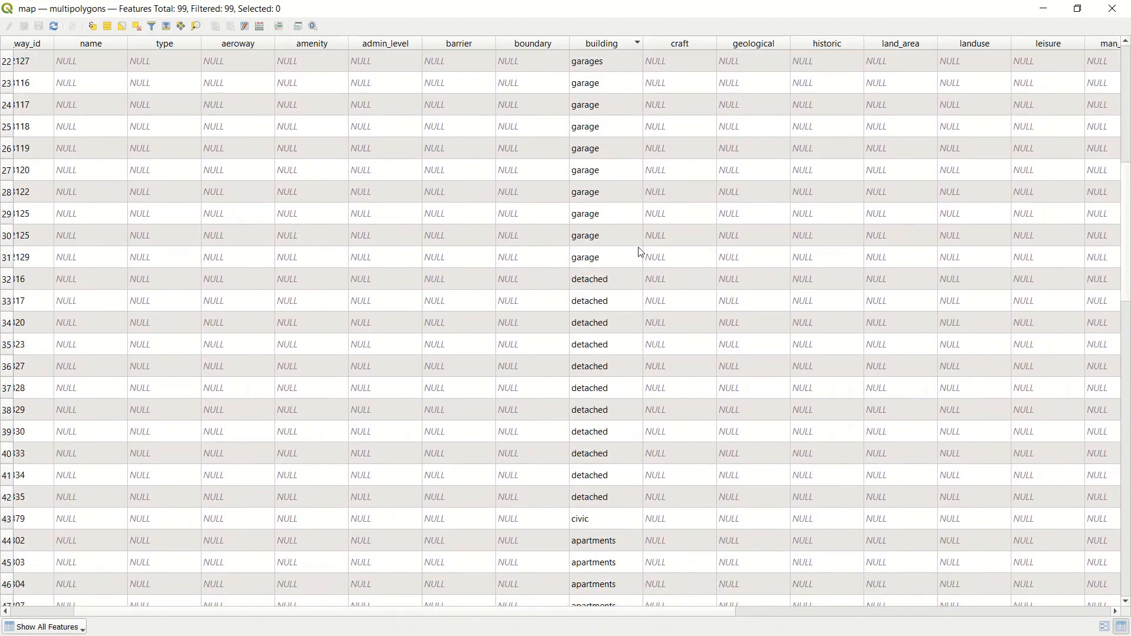
pyautogui.scroll(4, 621, 268)
pyautogui.scroll(3, 622, 266)
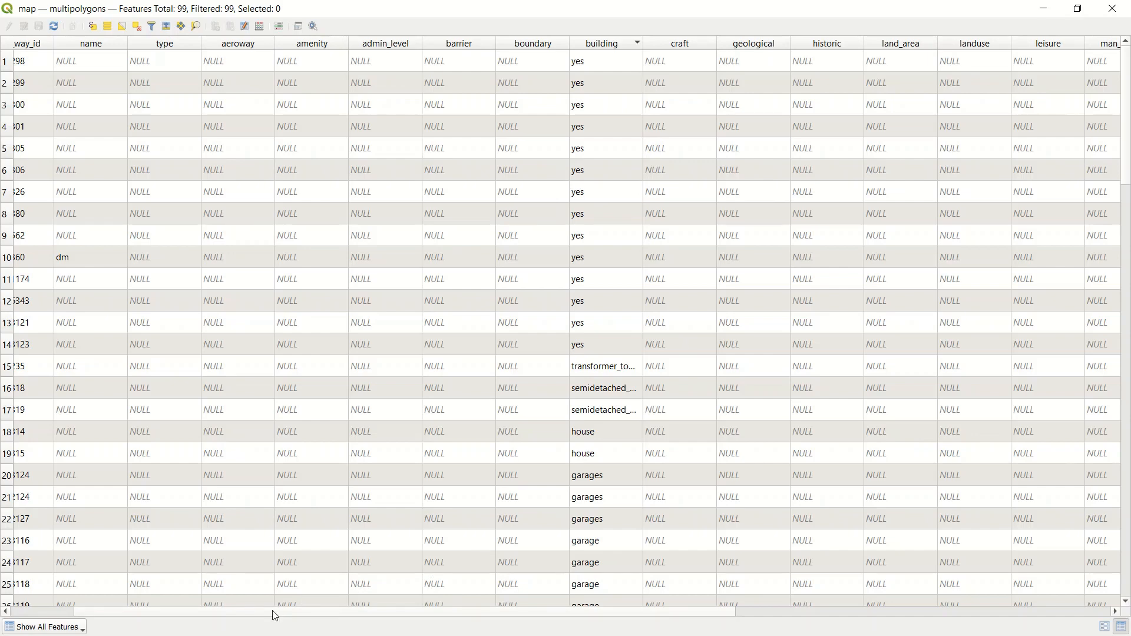
pyautogui.moveTo(269, 614); pyautogui.dragTo(177, 626)
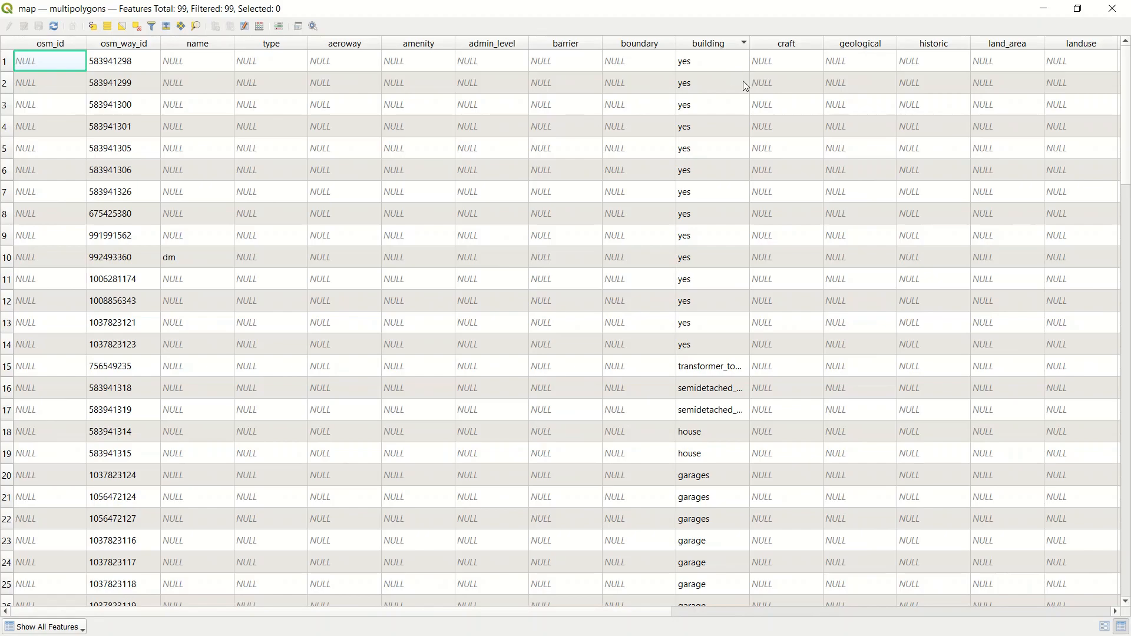
pyautogui.click(1112, 9)
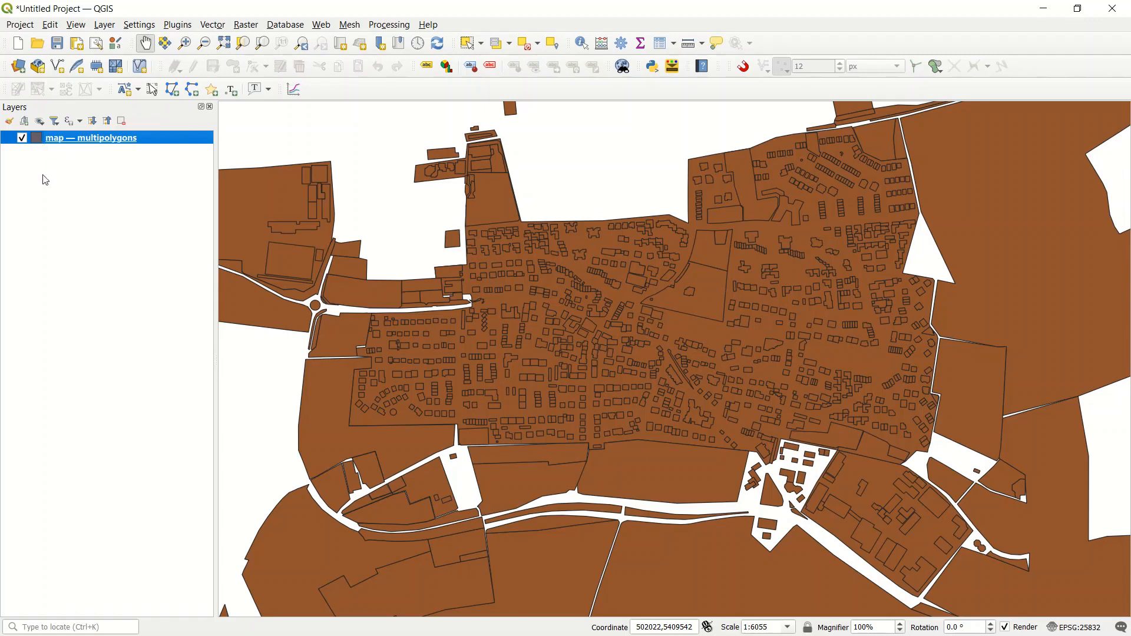
# Step: Add a layer group named "Exported by shapefiles" and move the multipolygons layer below it
pyautogui.click(24, 121)
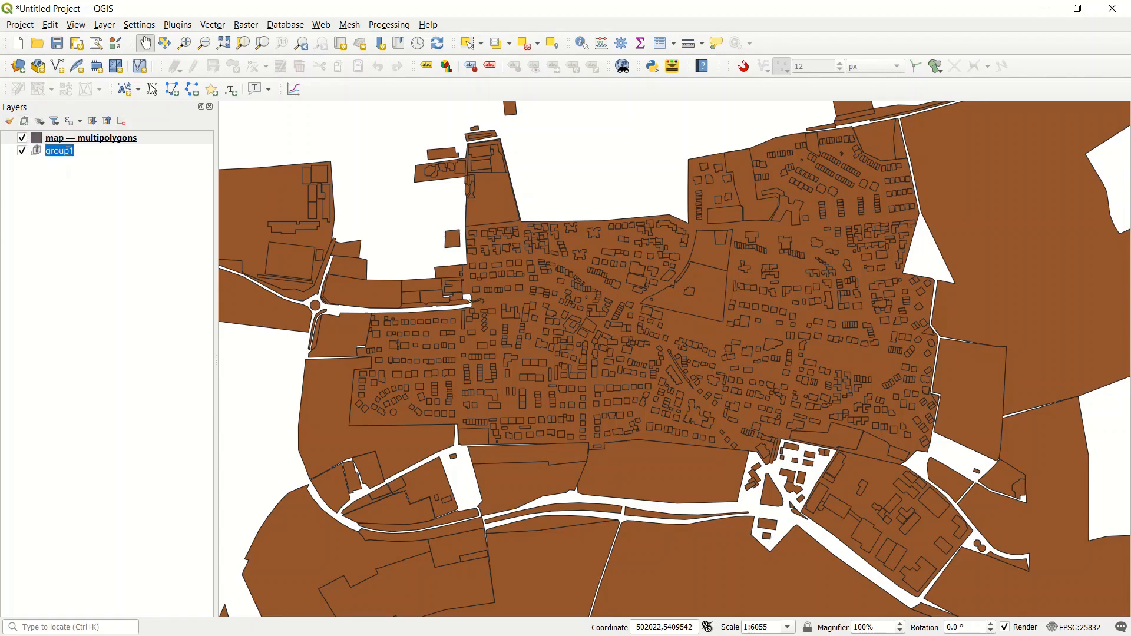
pyautogui.write('Exported by shapefiles')
pyautogui.press('Return')
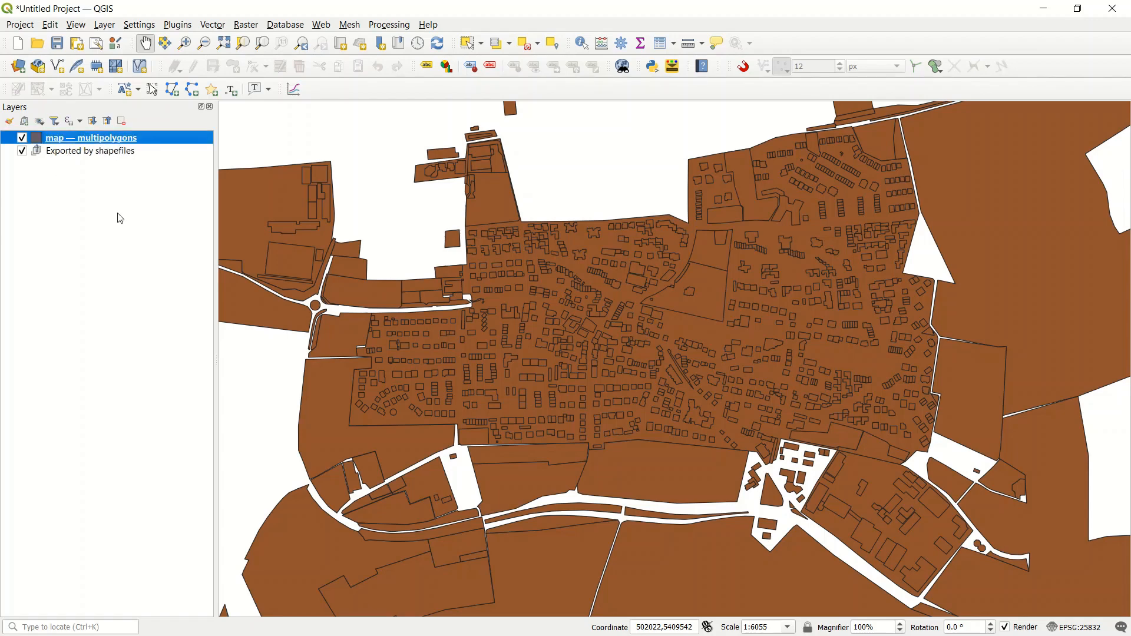
pyautogui.moveTo(77, 143); pyautogui.dragTo(71, 181)
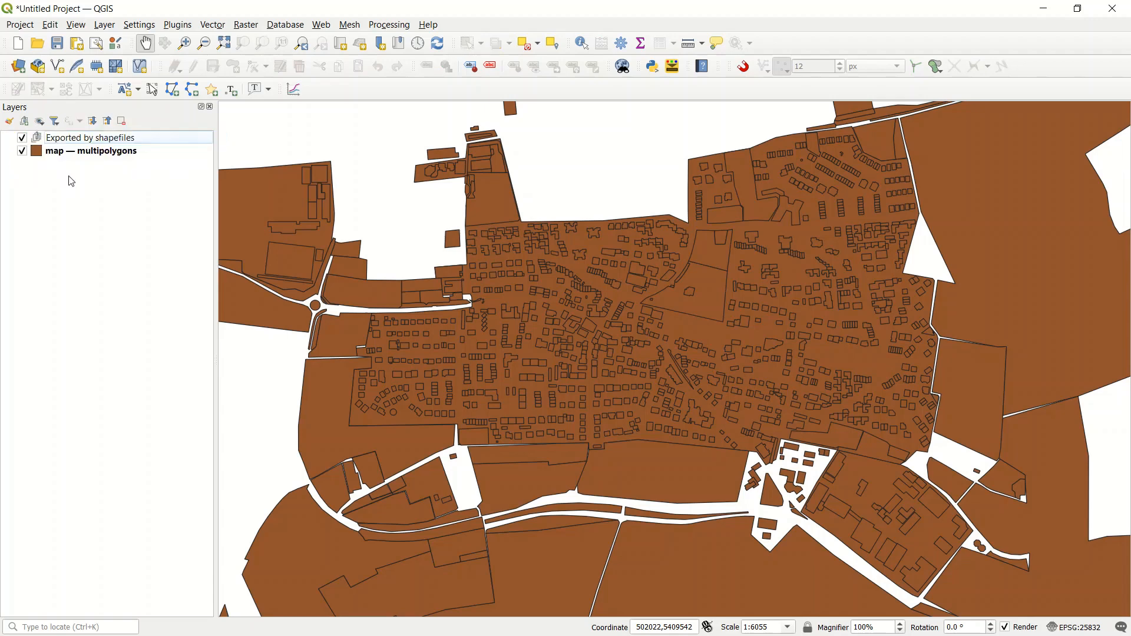
# Step: Open the Select by Expression dialog for the multipolygons layer and enlarge its window
pyautogui.rightClick(57, 152)
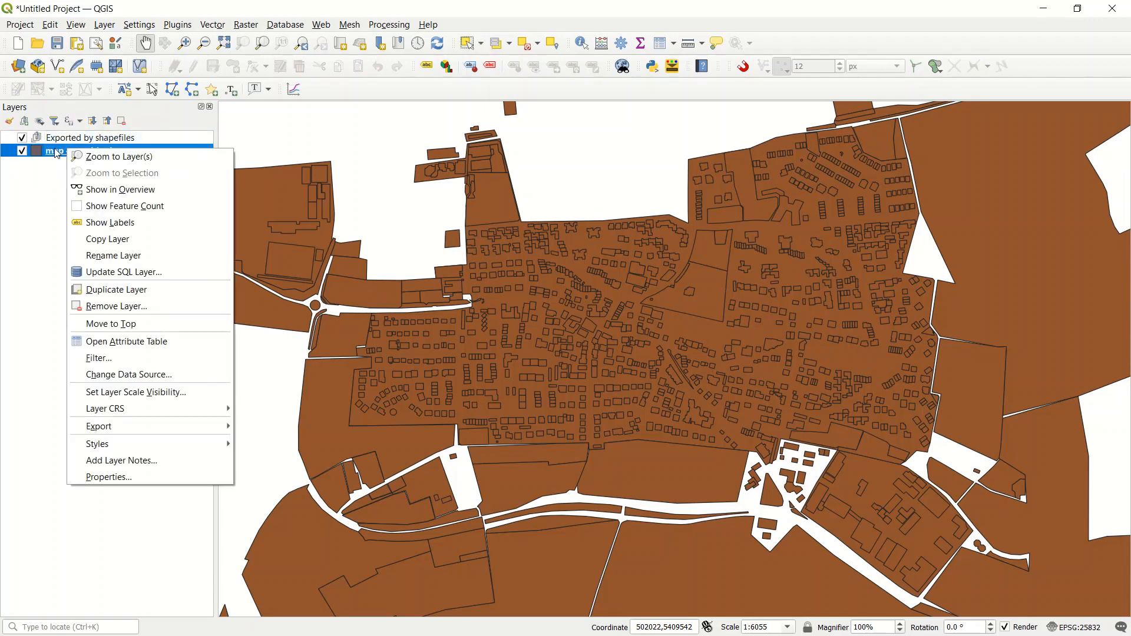
pyautogui.click(57, 185)
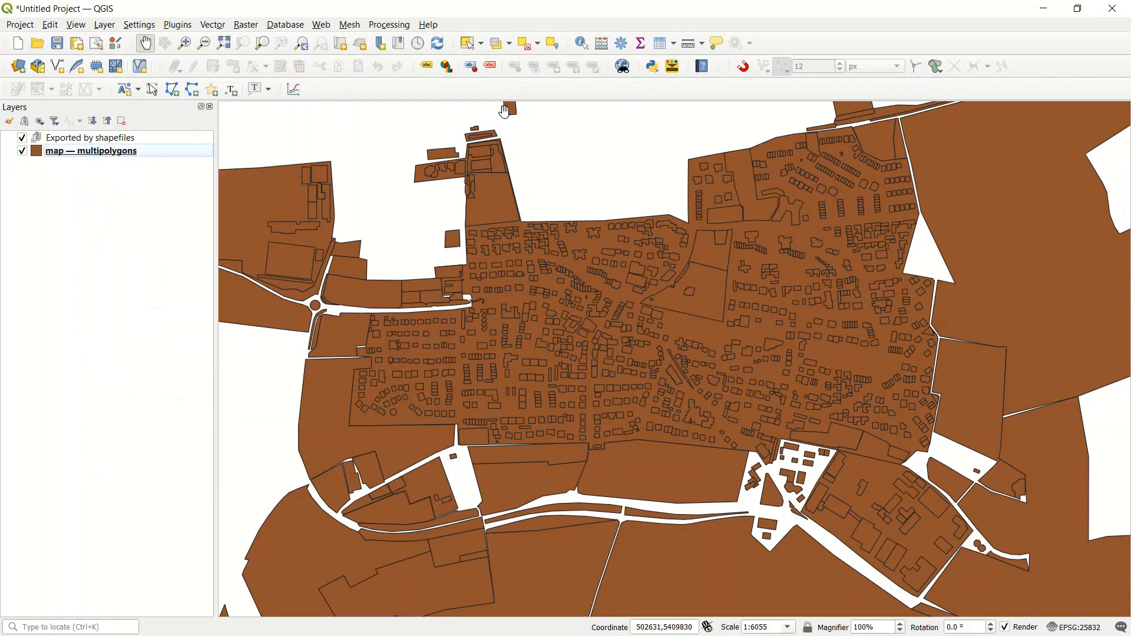
pyautogui.click(510, 43)
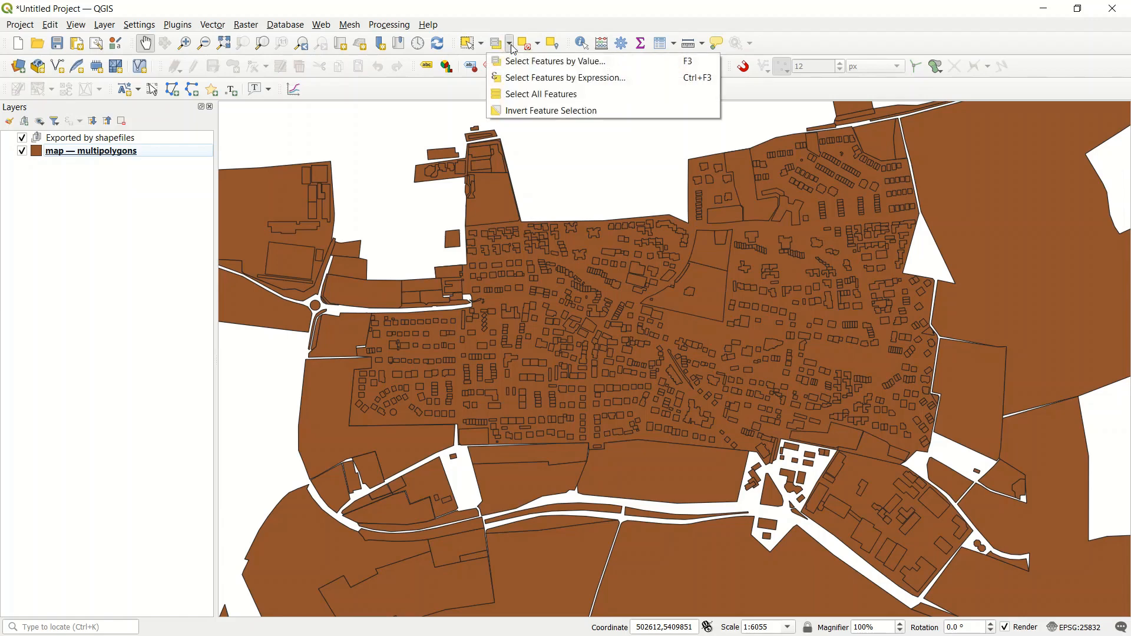
pyautogui.click(535, 80)
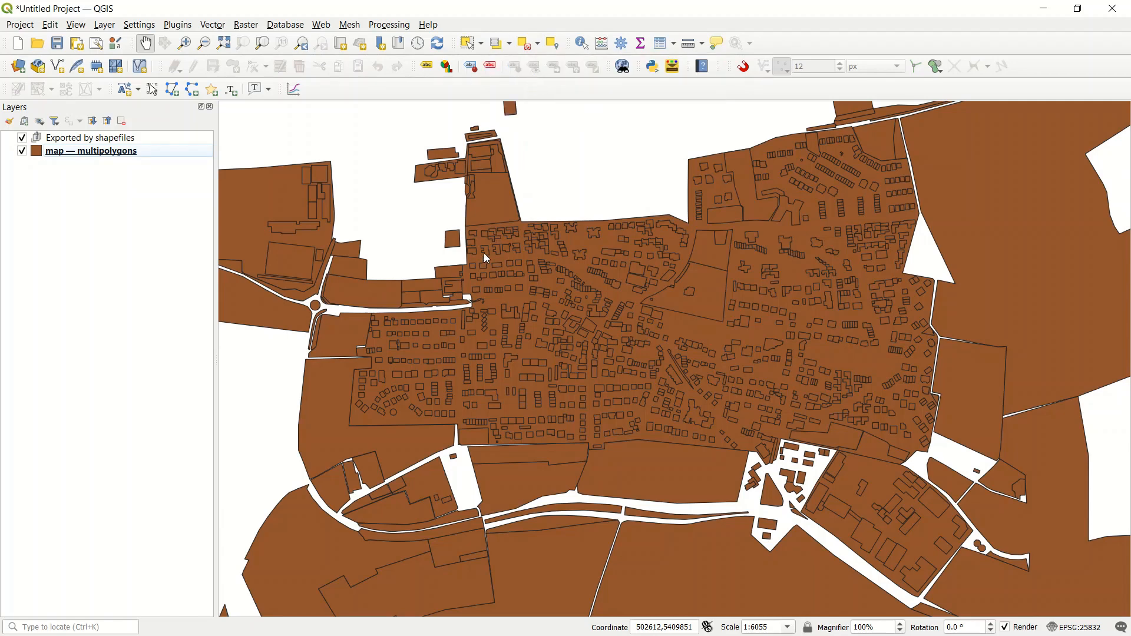
pyautogui.moveTo(616, 94); pyautogui.dragTo(464, 81)
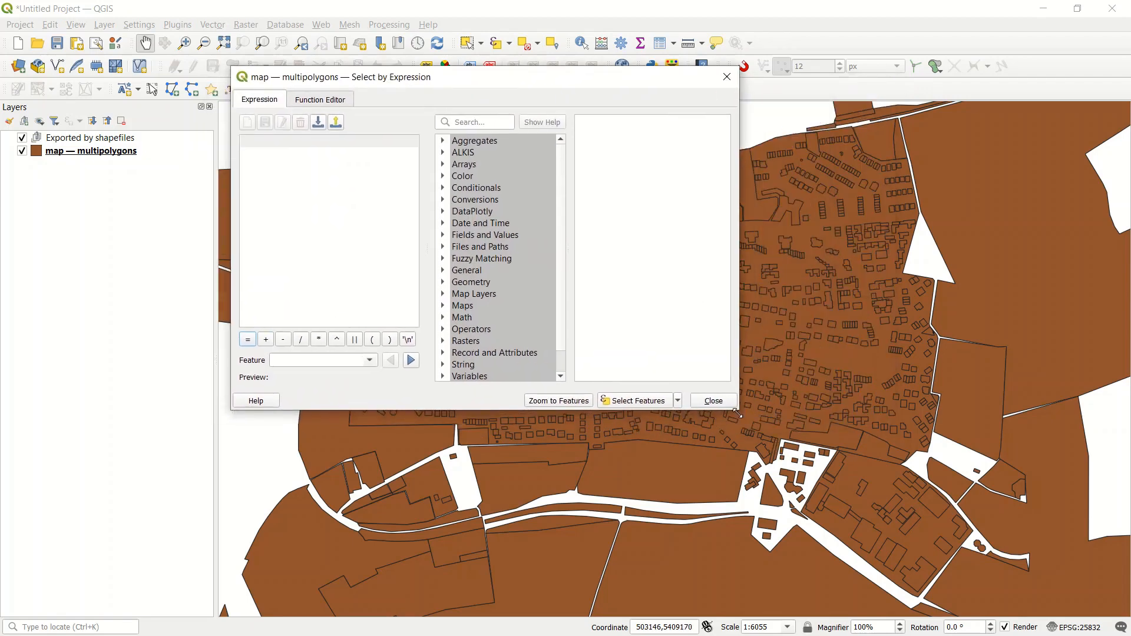
pyautogui.moveTo(741, 415); pyautogui.dragTo(997, 545)
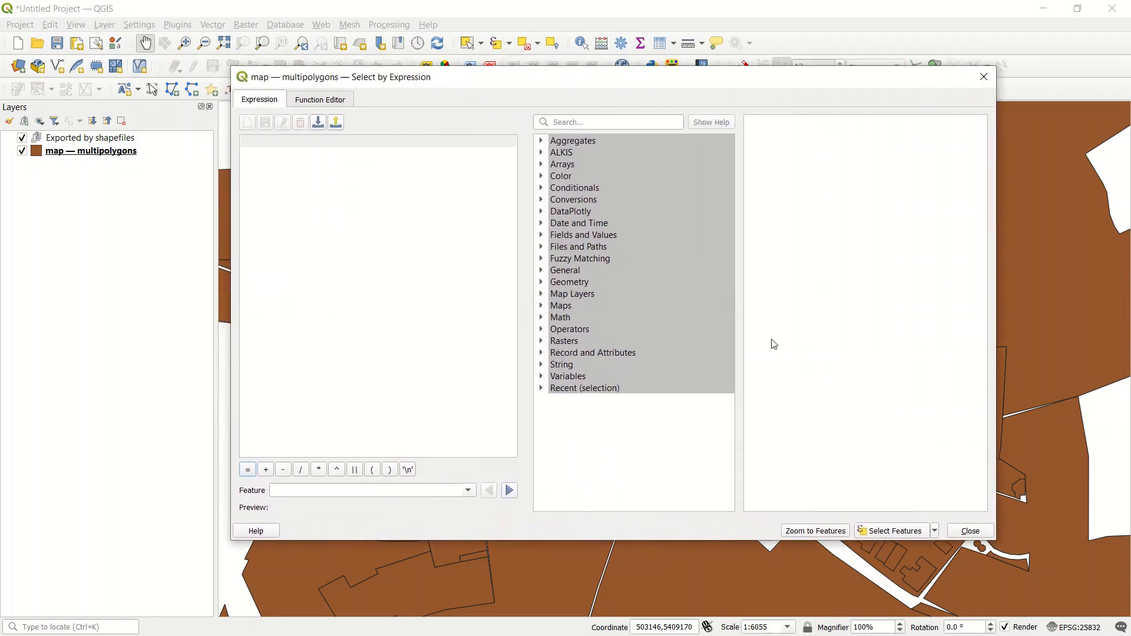
pyautogui.click(541, 236)
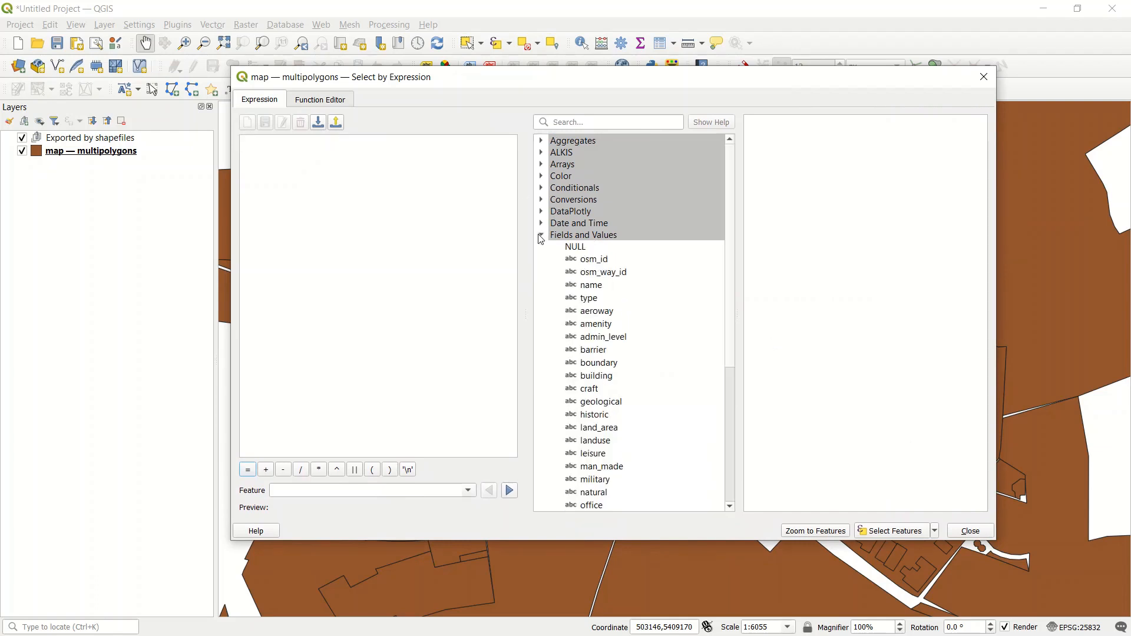
pyautogui.click(540, 236)
pyautogui.click(308, 169)
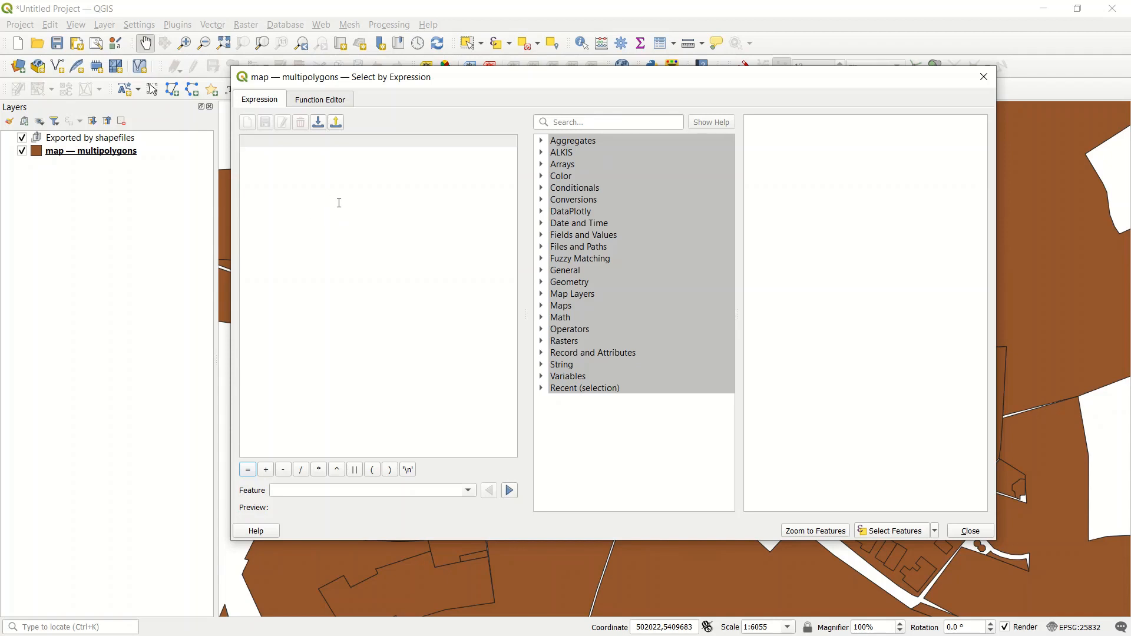
pyautogui.write('"')
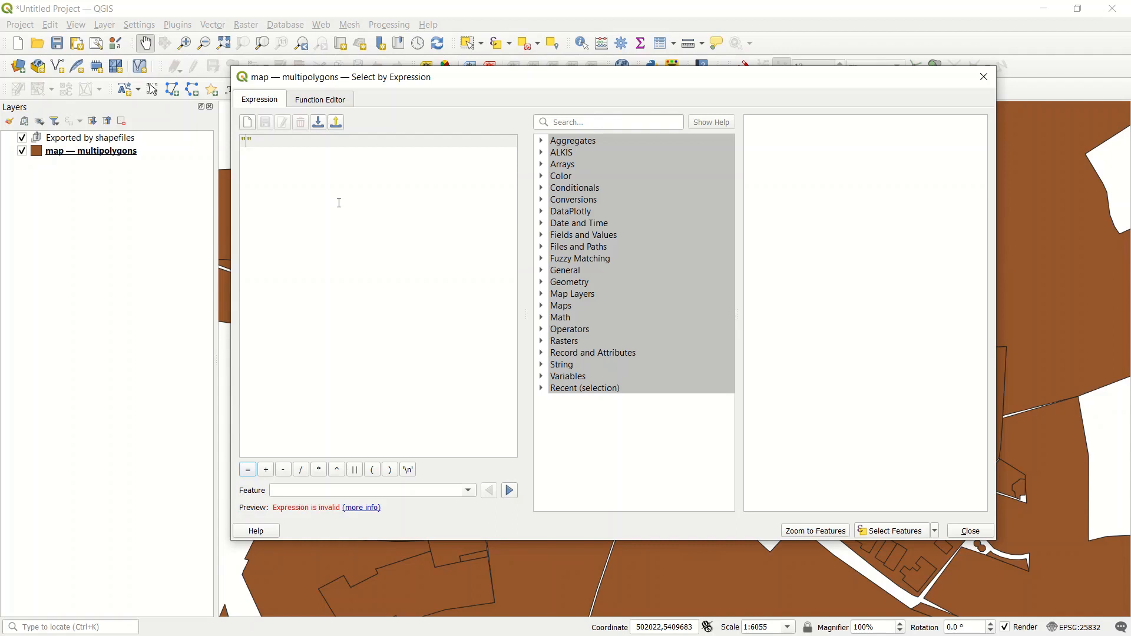
pyautogui.press('BackSpace')
pyautogui.write("'")
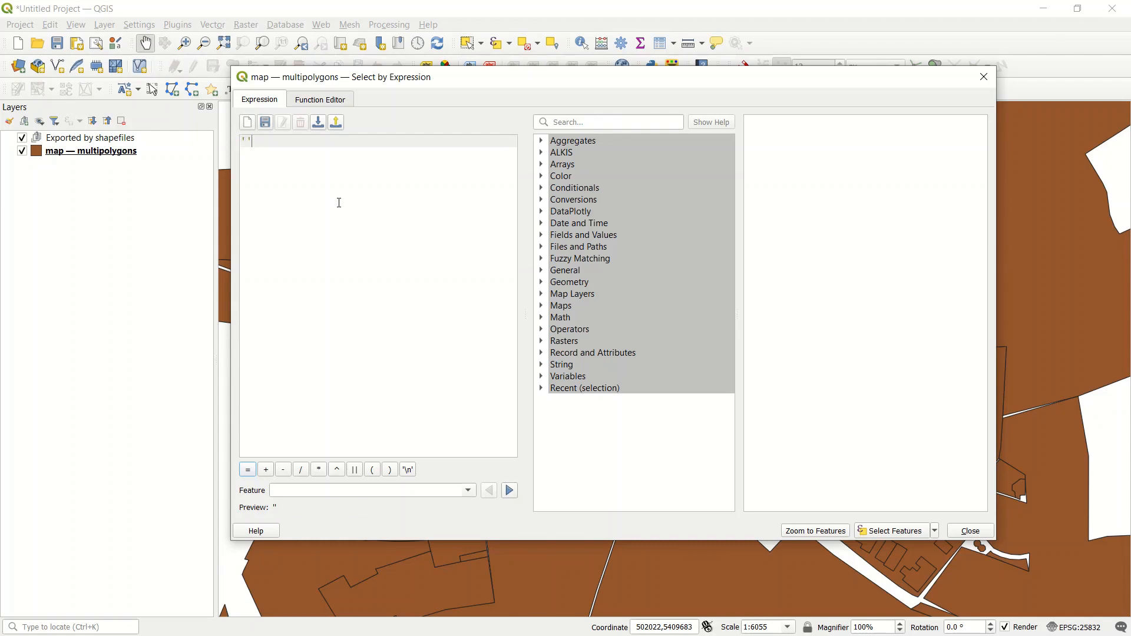
pyautogui.press('BackSpace')
pyautogui.write('"')
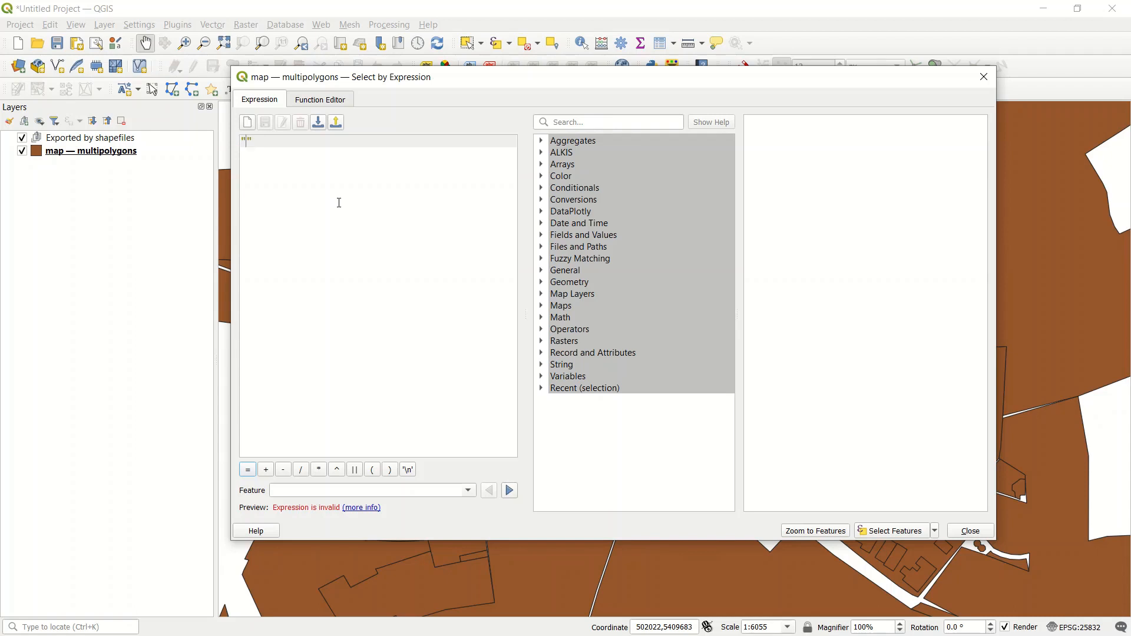
pyautogui.write('bu')
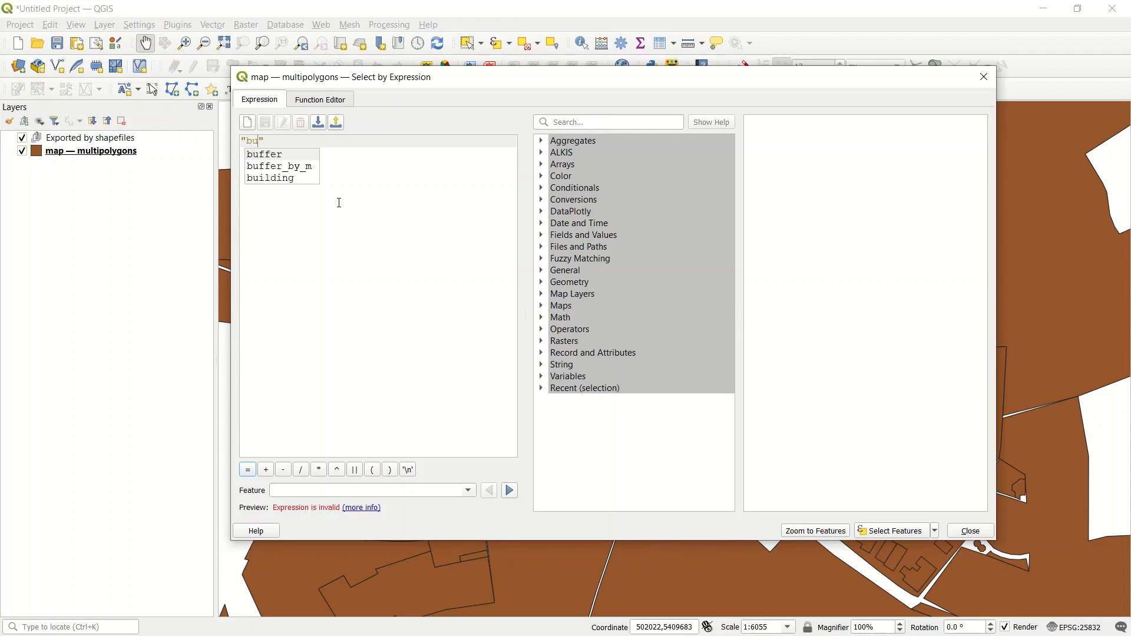
pyautogui.write('i')
pyautogui.press('Return')
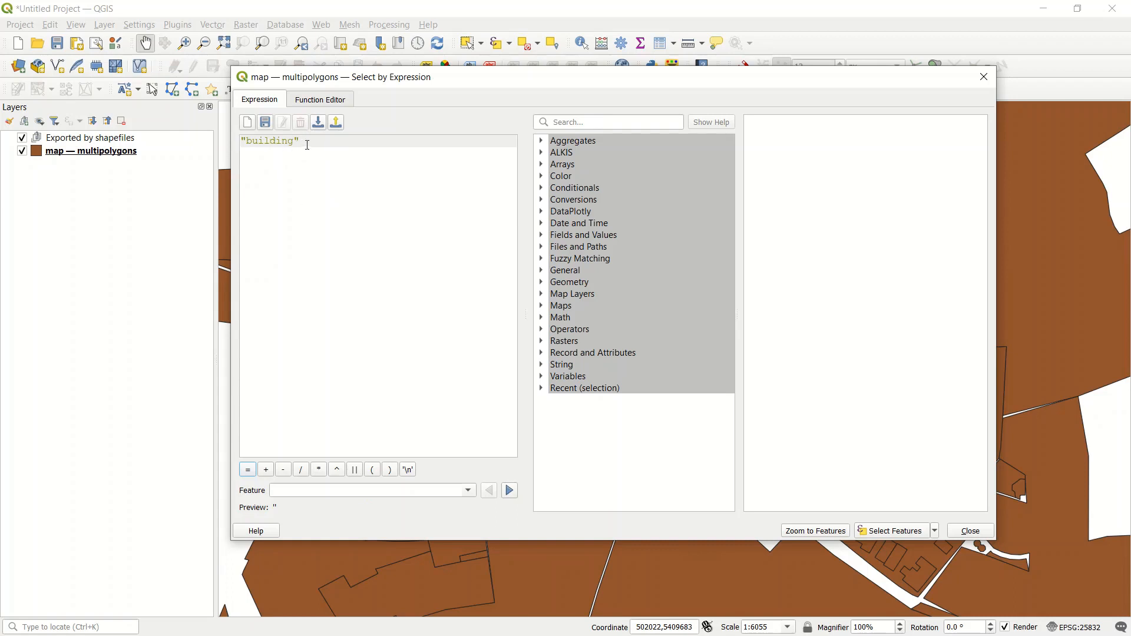
pyautogui.hotkey('ctrl', 'a')
pyautogui.press('BackSpace')
# Step: Insert the building field from Fields and Values into the expression and list all its unique values
pyautogui.click(554, 237)
pyautogui.scroll(-3, 557, 243)
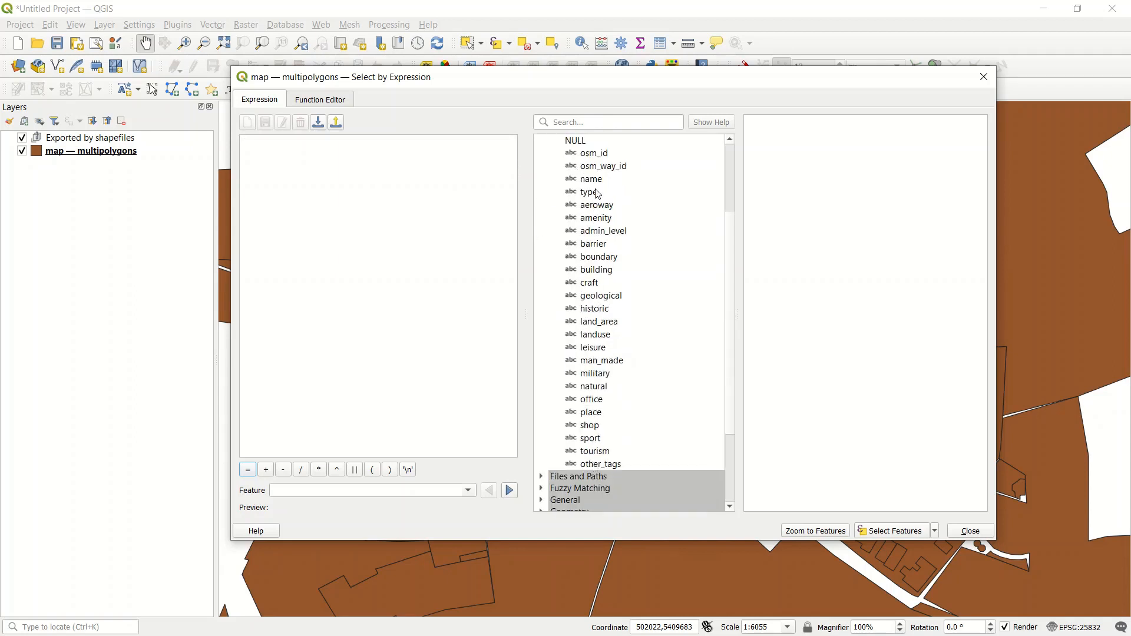
pyautogui.doubleClick(597, 270)
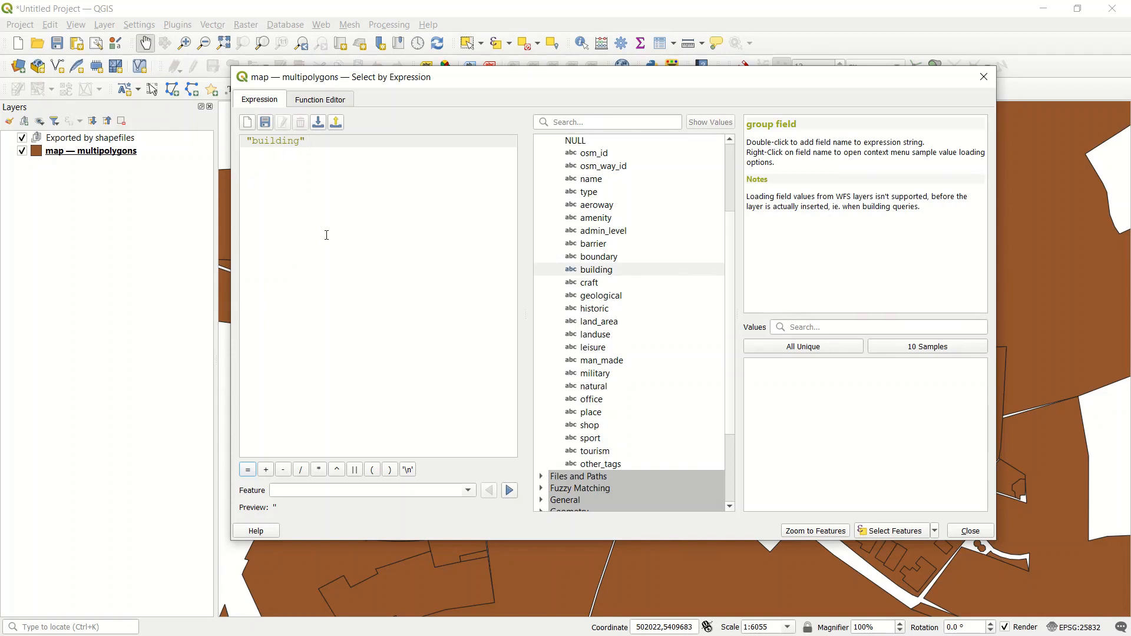
pyautogui.click(806, 349)
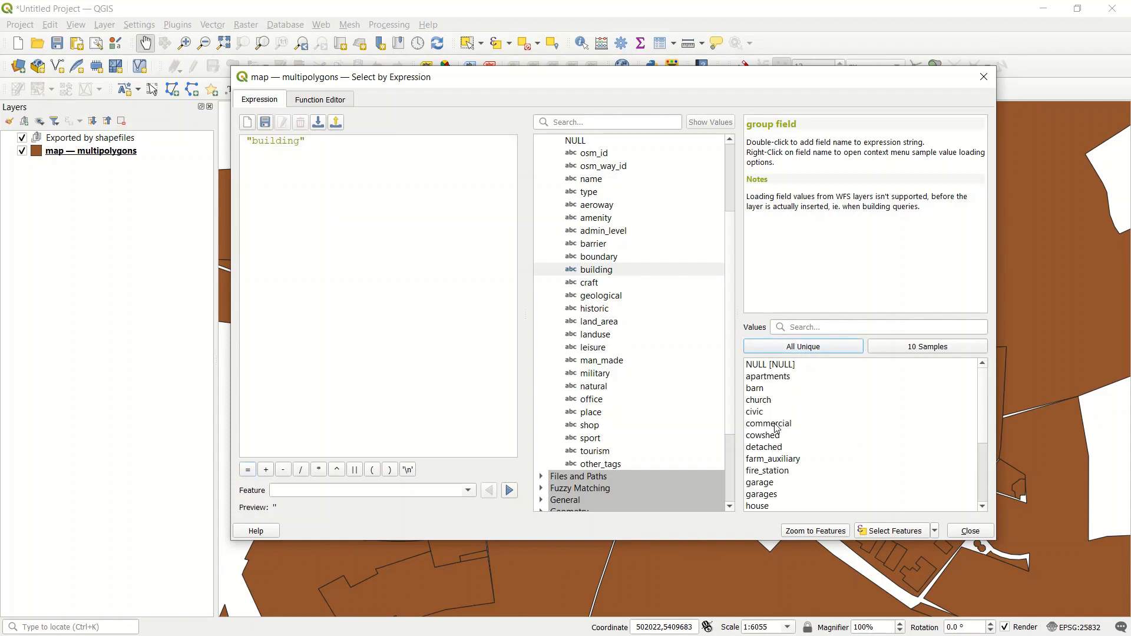
pyautogui.scroll(-3, 778, 421)
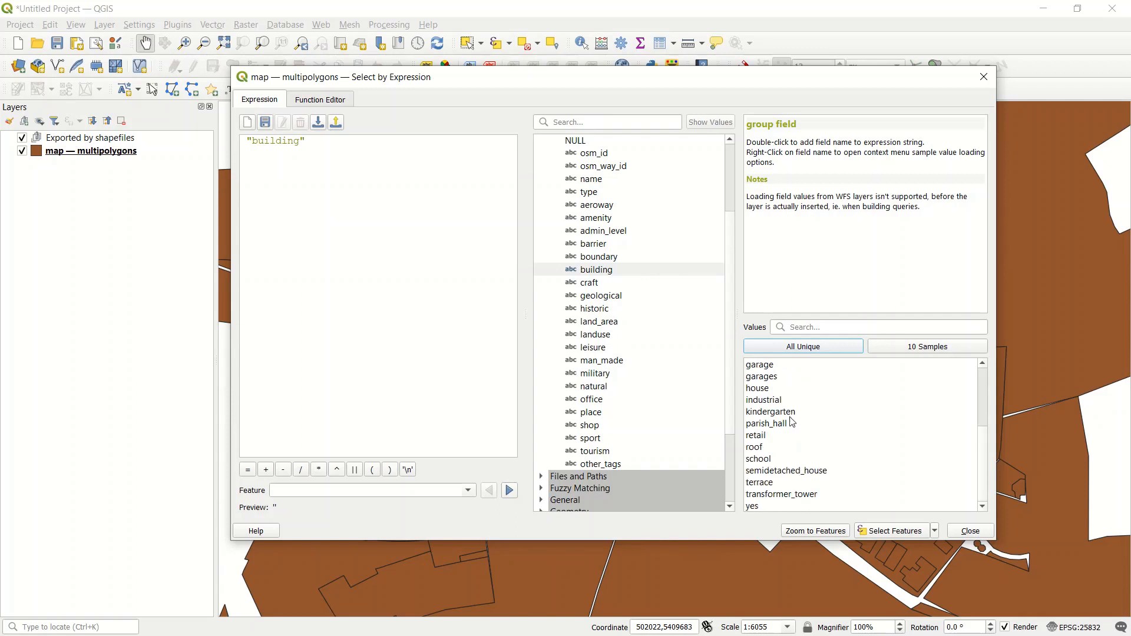
pyautogui.scroll(3, 791, 430)
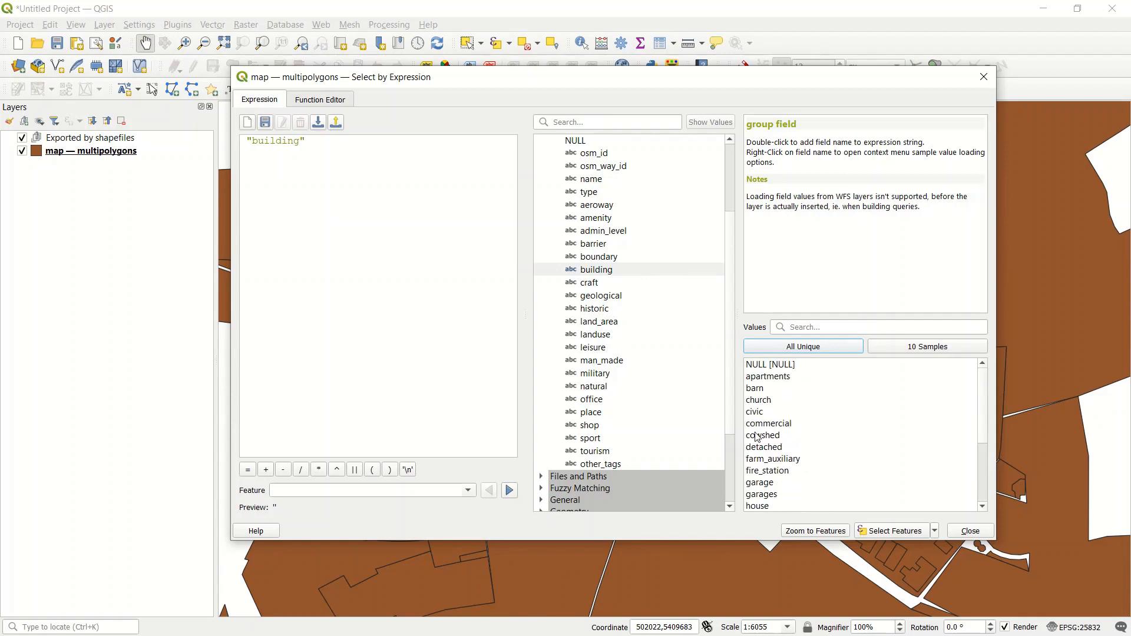
# Step: Complete the expression as "building" is not NULL, select the matching features and close the dialog
pyautogui.moveTo(441, 86); pyautogui.dragTo(472, 94)
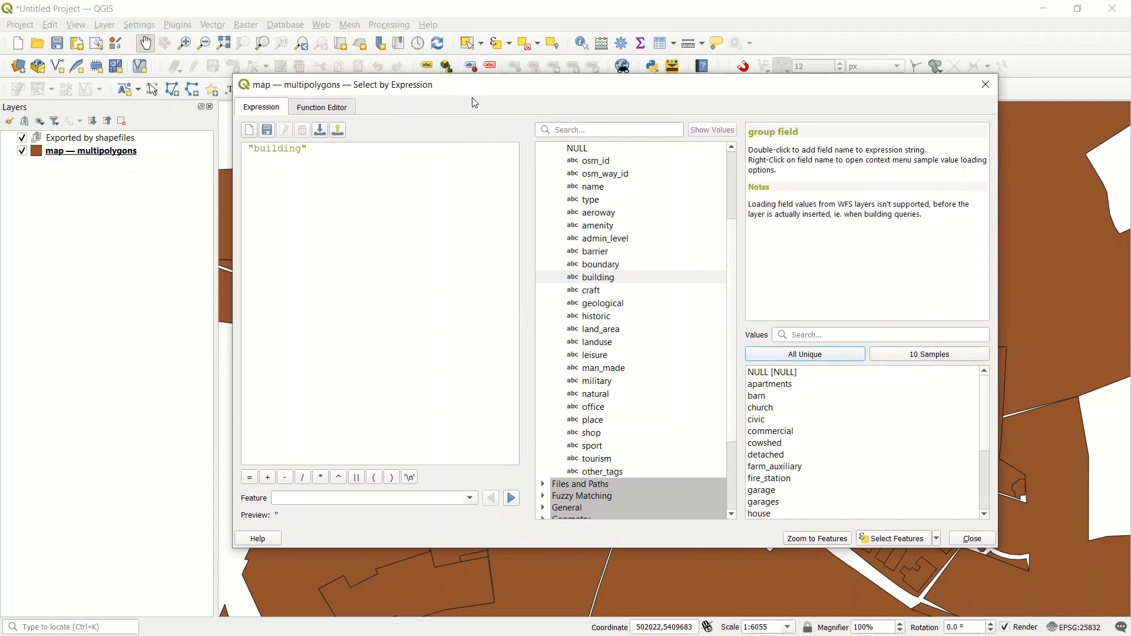
pyautogui.click(338, 150)
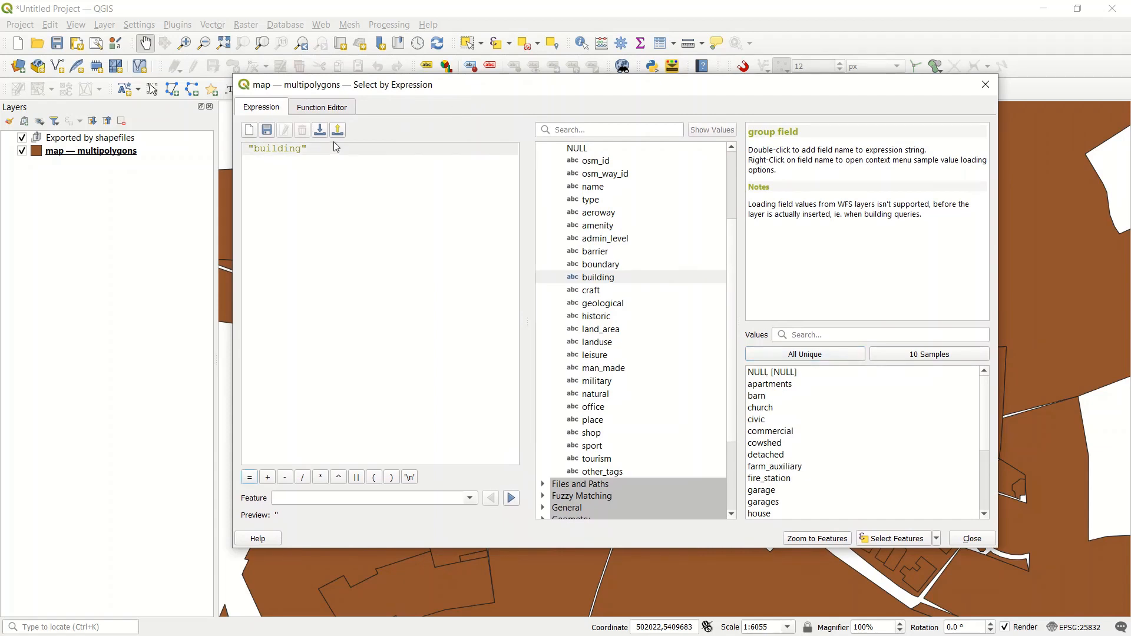
pyautogui.write('is n')
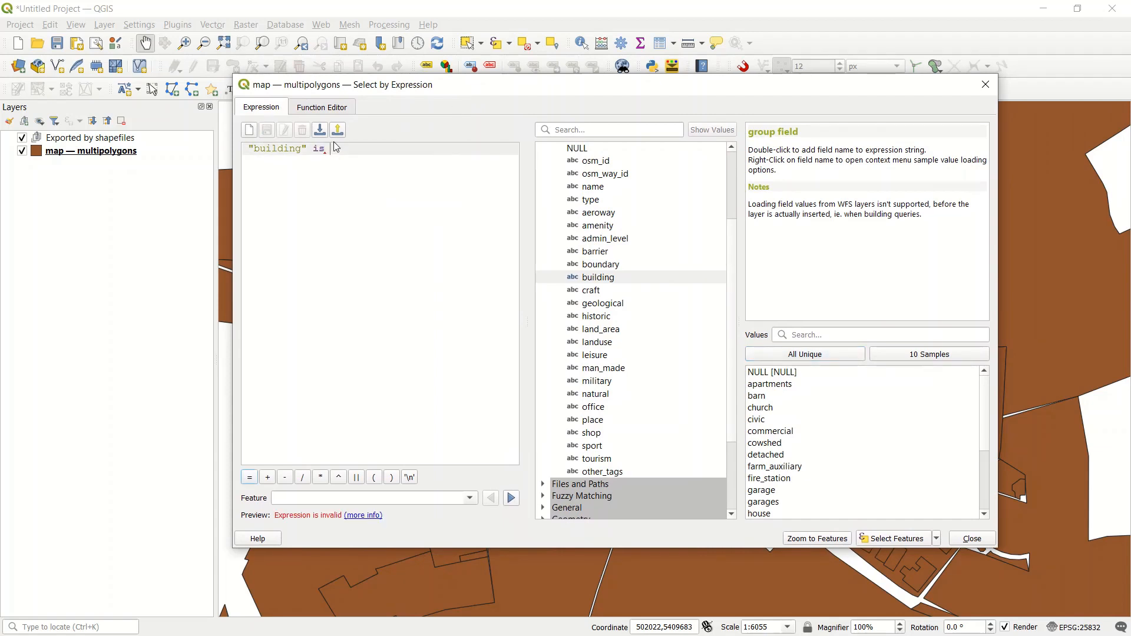
pyautogui.write('ot NULL')
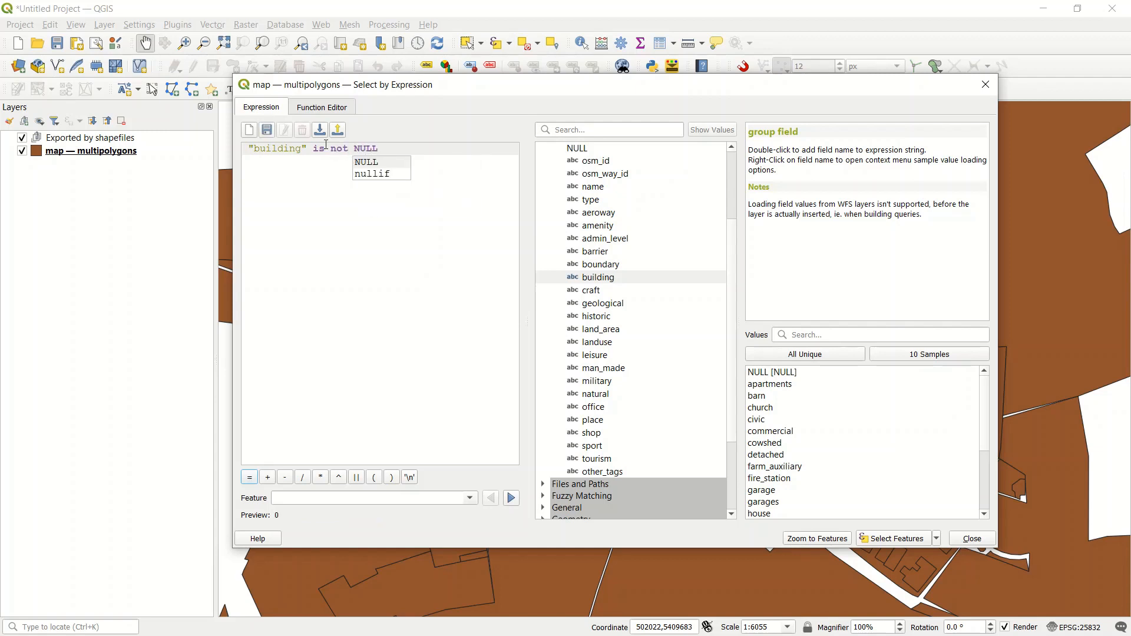
pyautogui.click(392, 273)
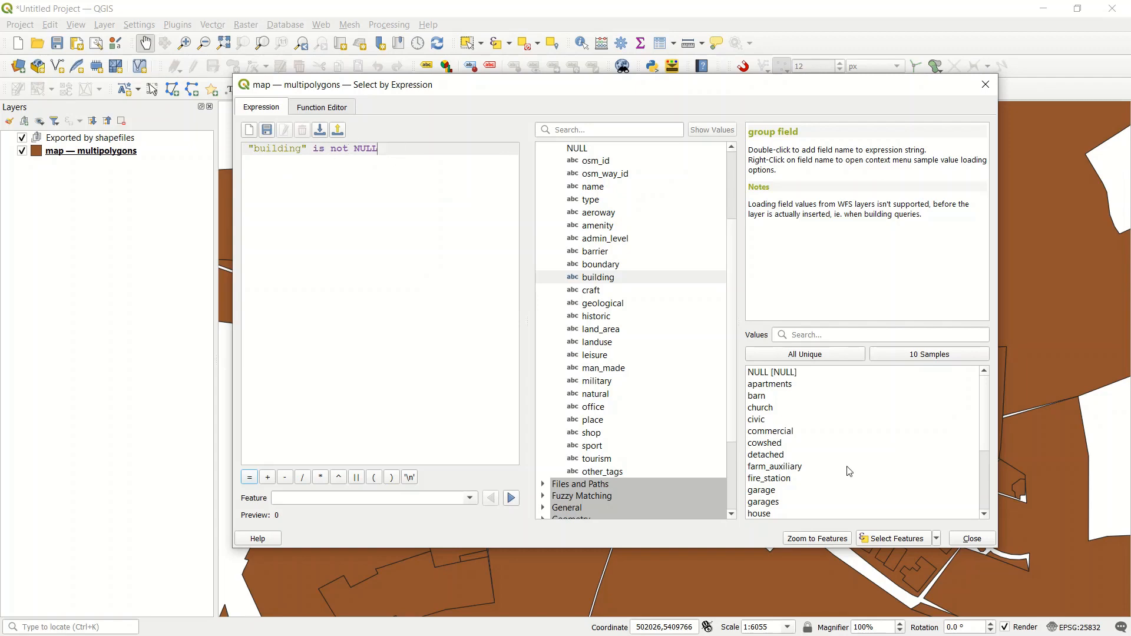
pyautogui.click(899, 539)
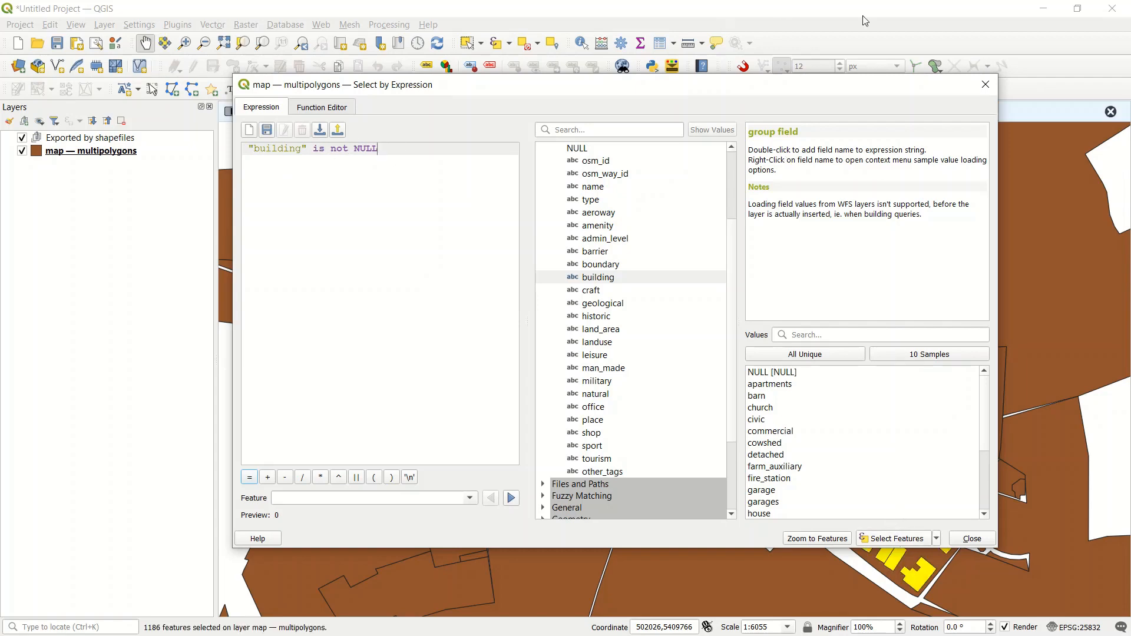
pyautogui.click(985, 84)
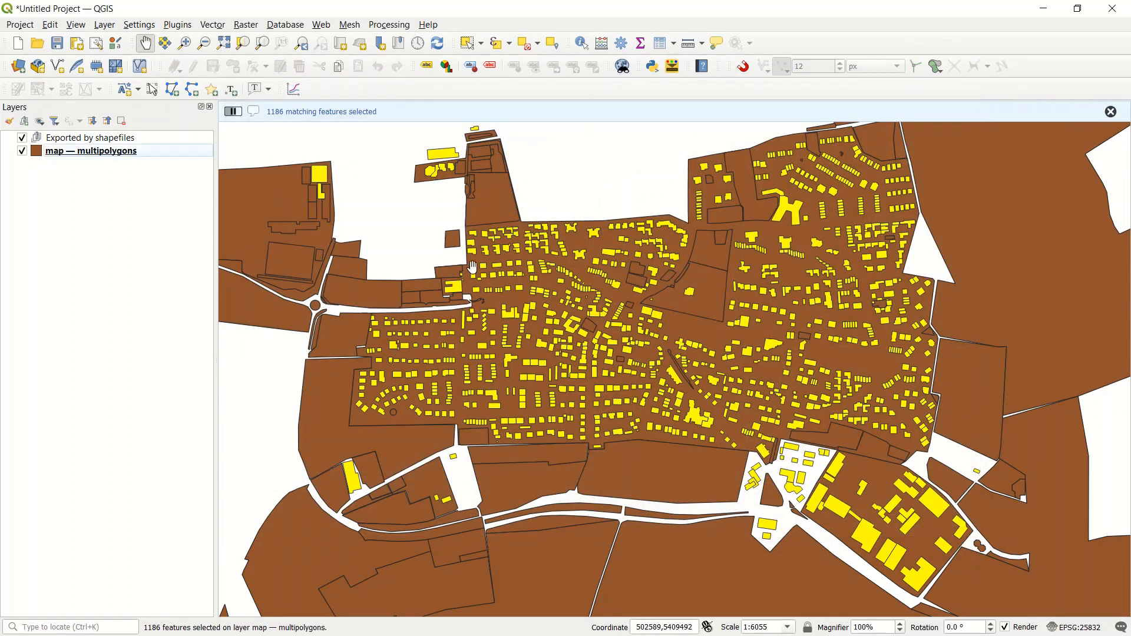
# Step: Open the export dialog for only the selected features of the multipolygons layer and enlarge and reposition its window
pyautogui.rightClick(70, 151)
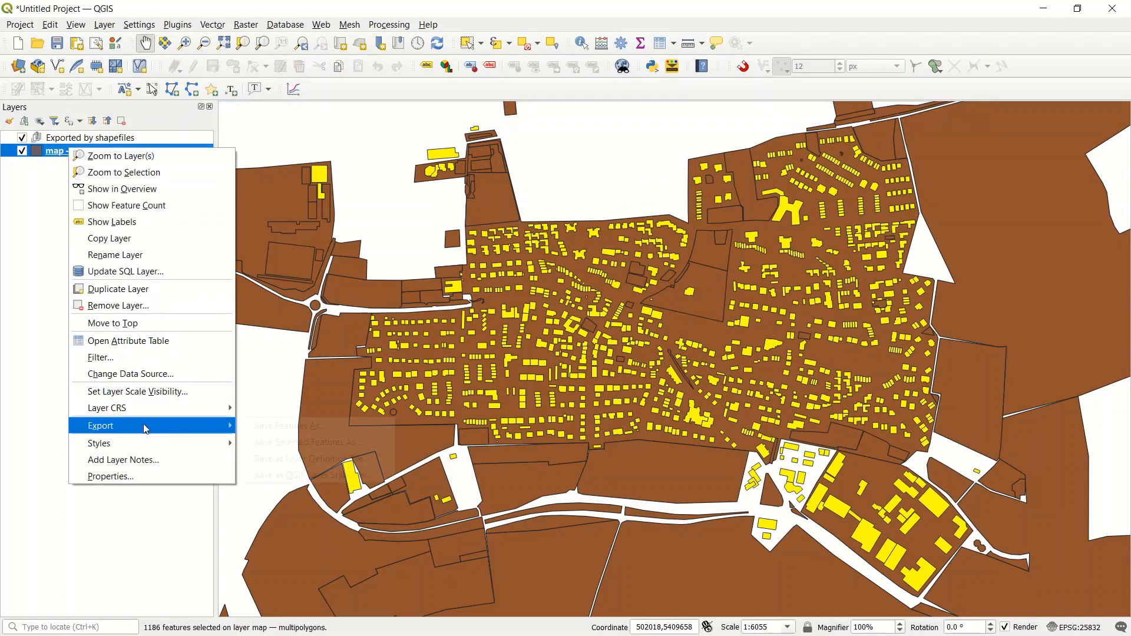
pyautogui.moveTo(165, 427)
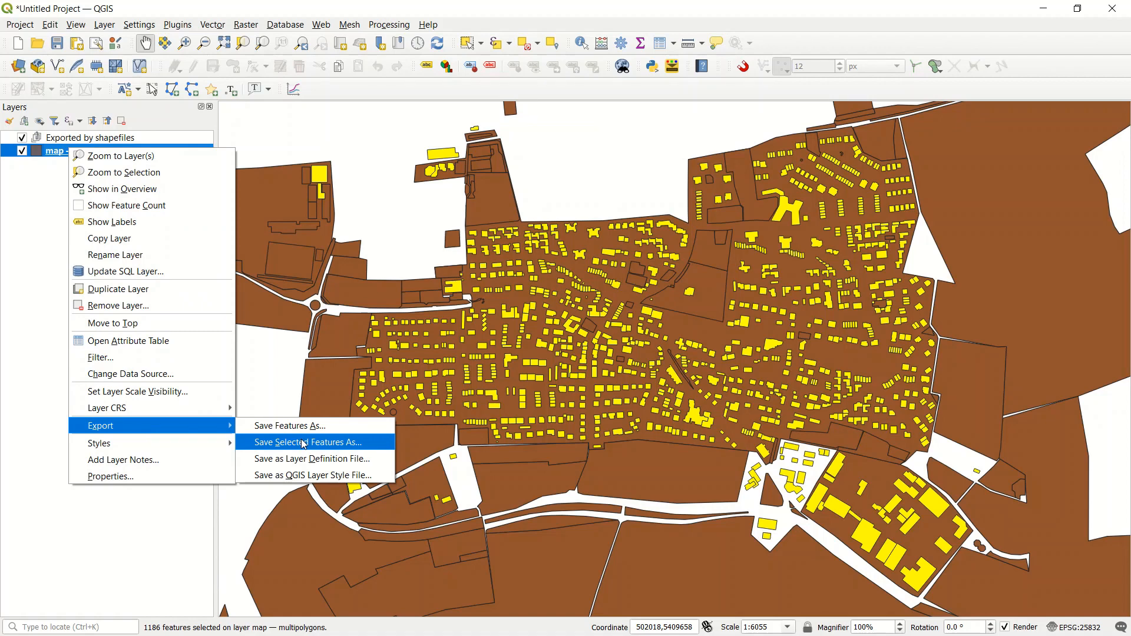
pyautogui.click(304, 443)
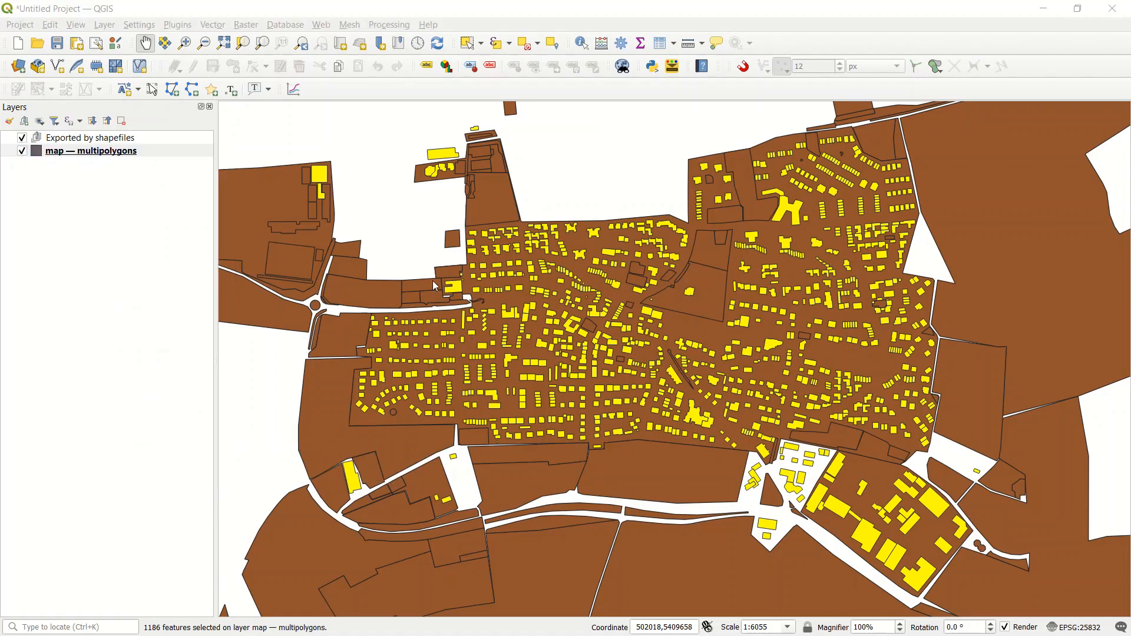
pyautogui.moveTo(1128, 152); pyautogui.dragTo(382, 25)
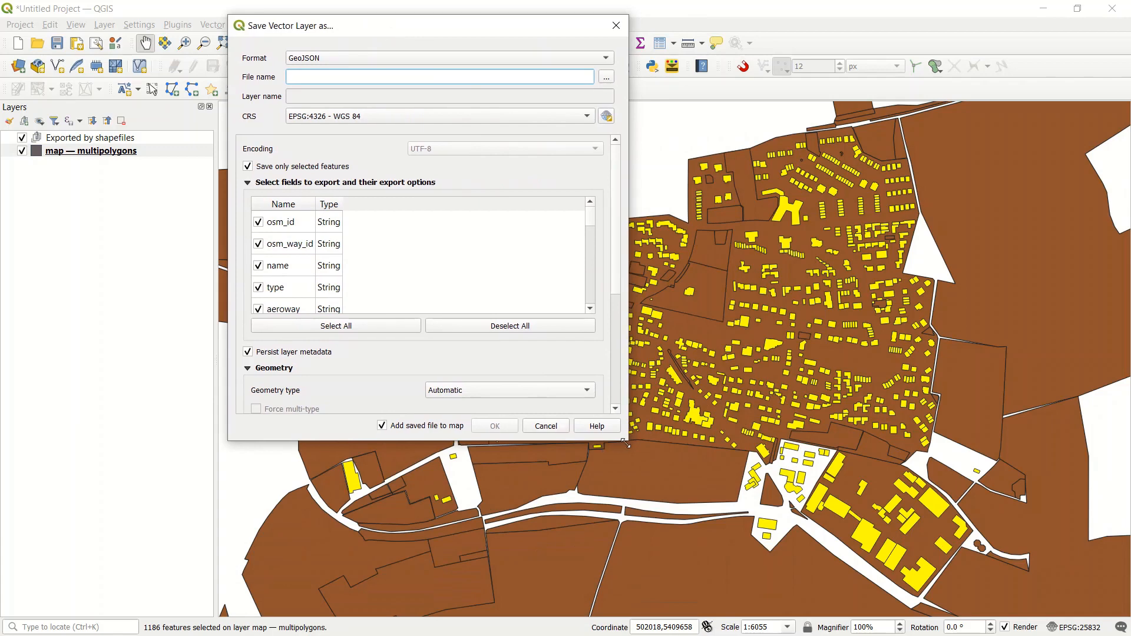
pyautogui.moveTo(628, 440); pyautogui.dragTo(821, 546)
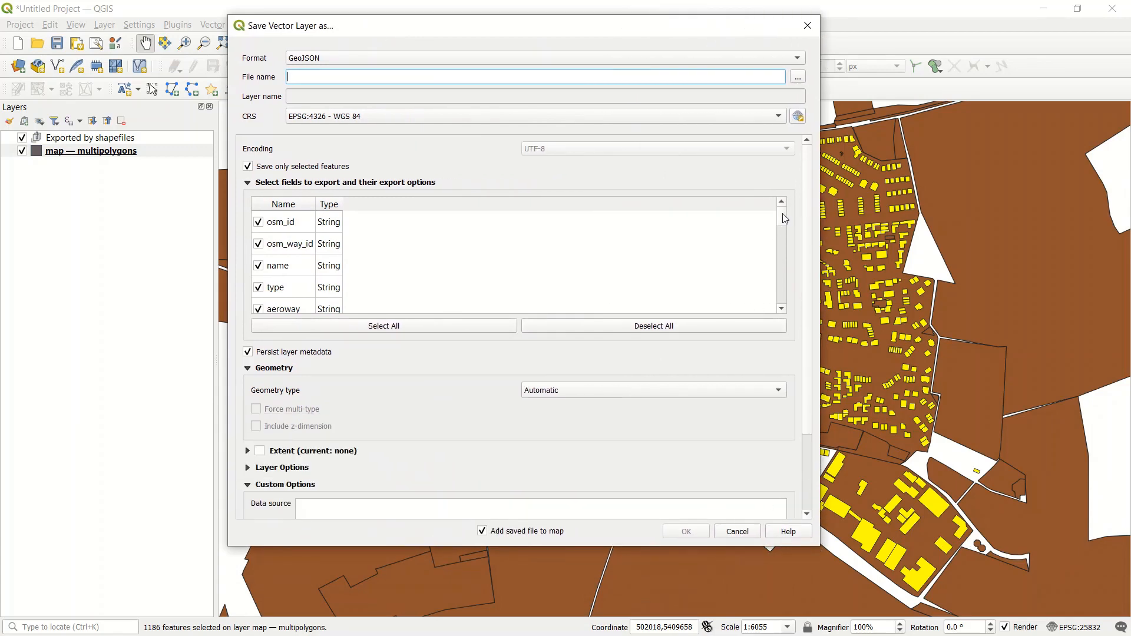
pyautogui.moveTo(784, 219); pyautogui.dragTo(777, 114)
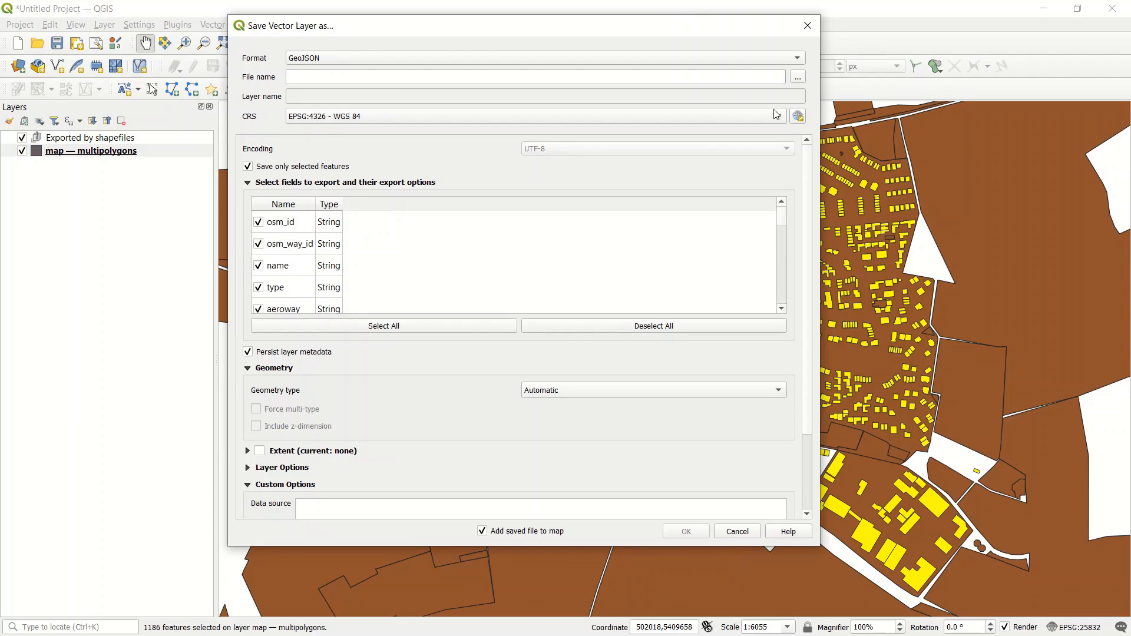
pyautogui.moveTo(682, 28); pyautogui.dragTo(704, 86)
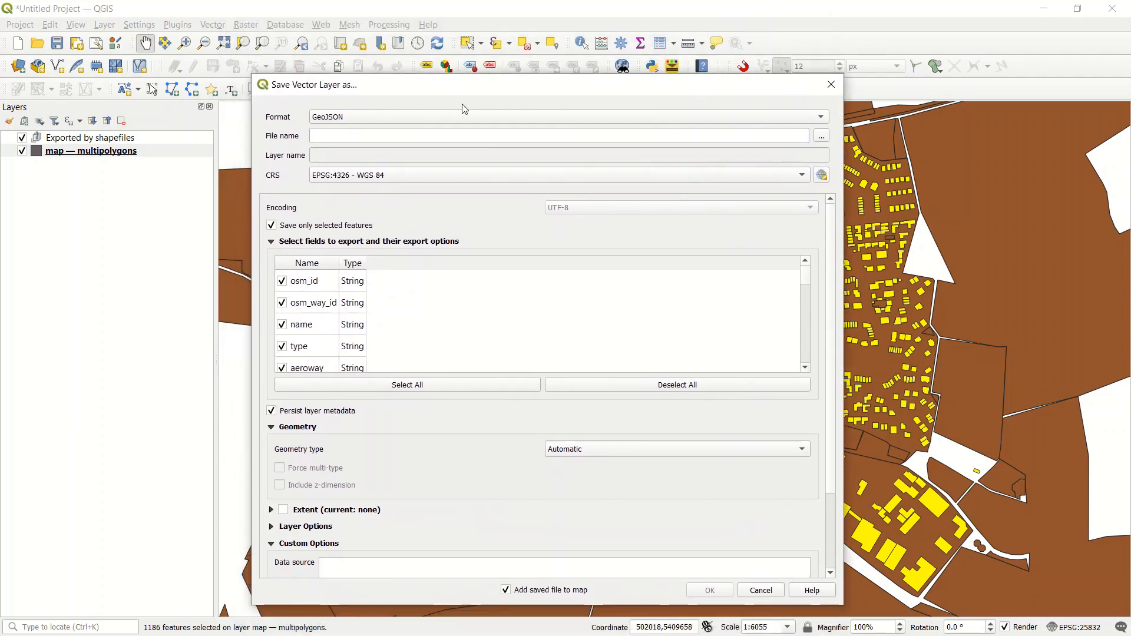
# Step: Set the export format to ESRI Shapefile and shift the export dialog slightly upward
pyautogui.click(414, 117)
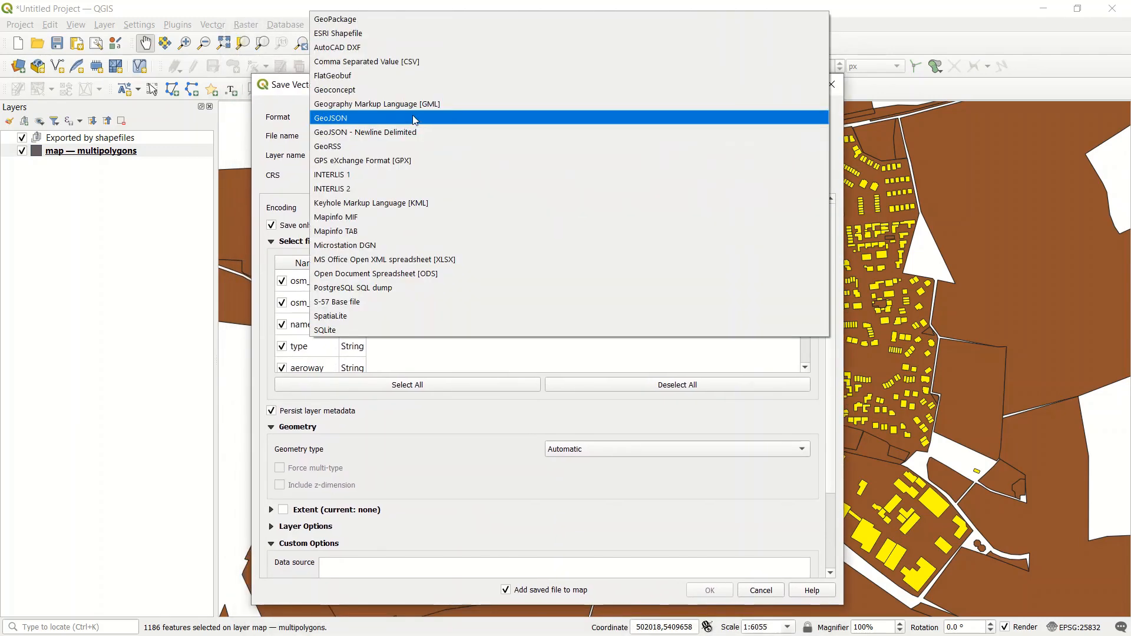
pyautogui.click(436, 34)
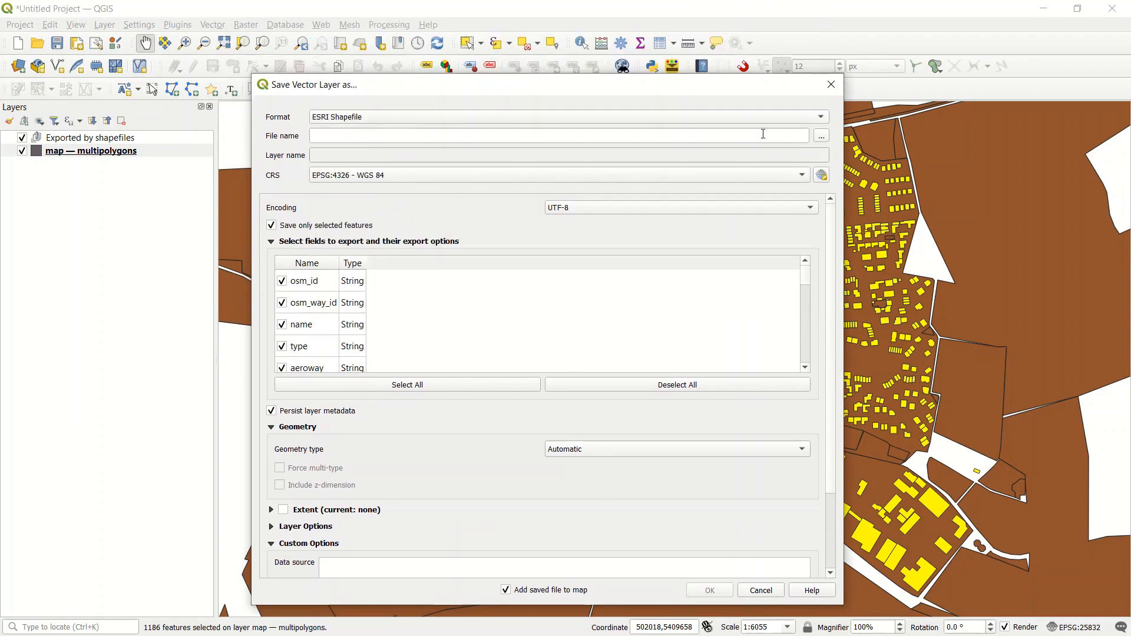
pyautogui.moveTo(664, 89)
pyautogui.mouseDown()
pyautogui.moveTo(639, 73)
pyautogui.moveTo(672, 71)
pyautogui.mouseUp()
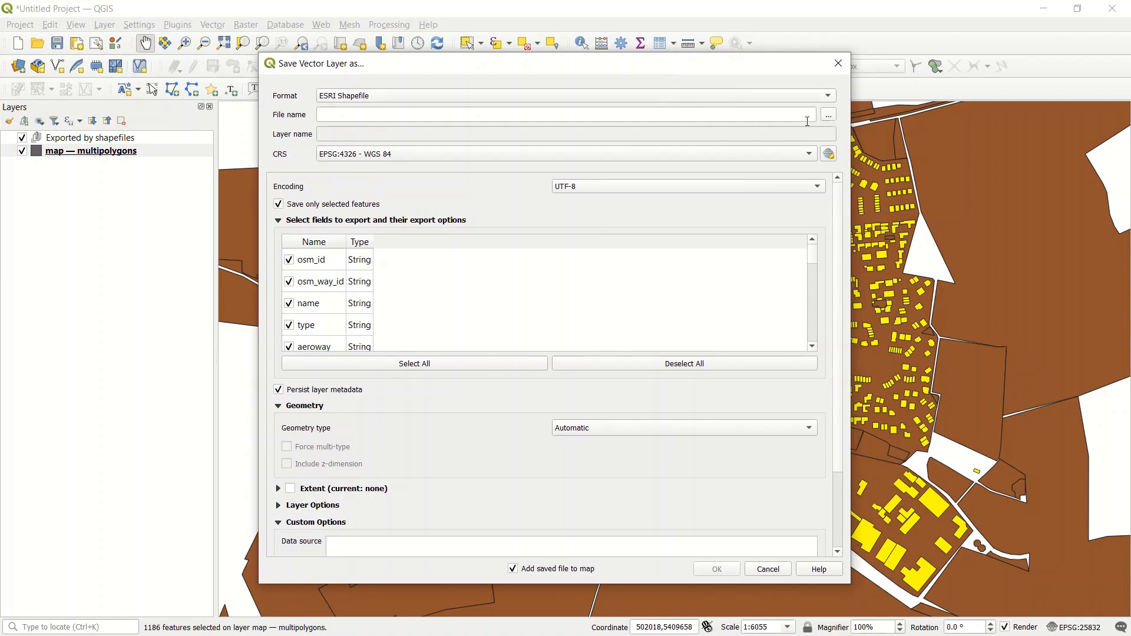
# Step: Browse for the output file location and go to the osm folder inside Youtube, QGIS, part_4
pyautogui.click(828, 114)
pyautogui.moveTo(652, 79); pyautogui.dragTo(581, 77)
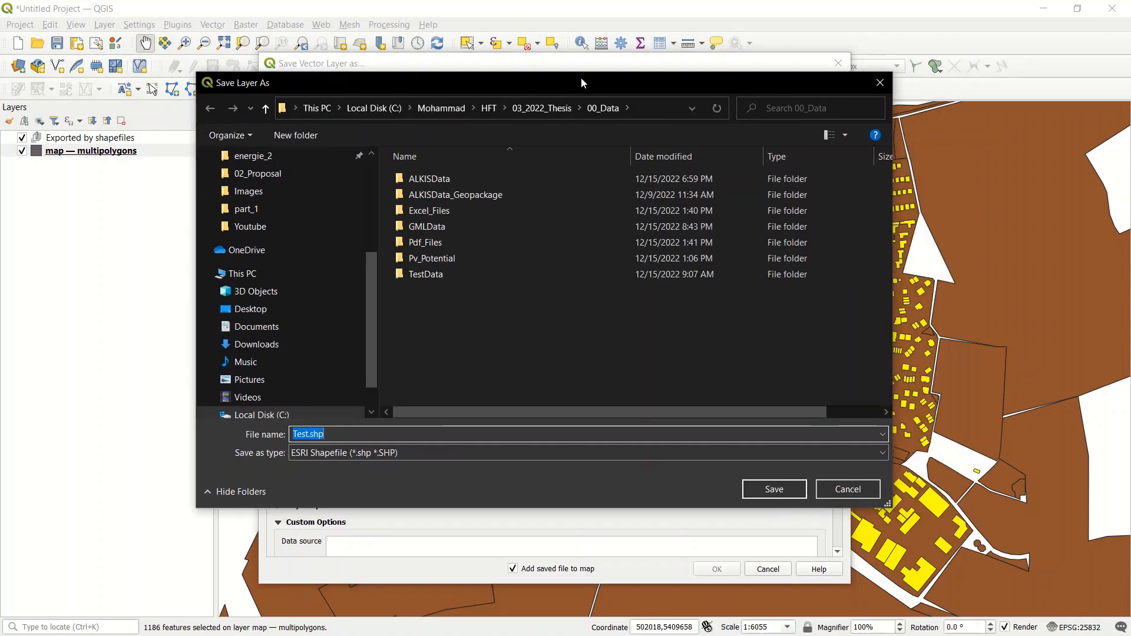
pyautogui.click(268, 227)
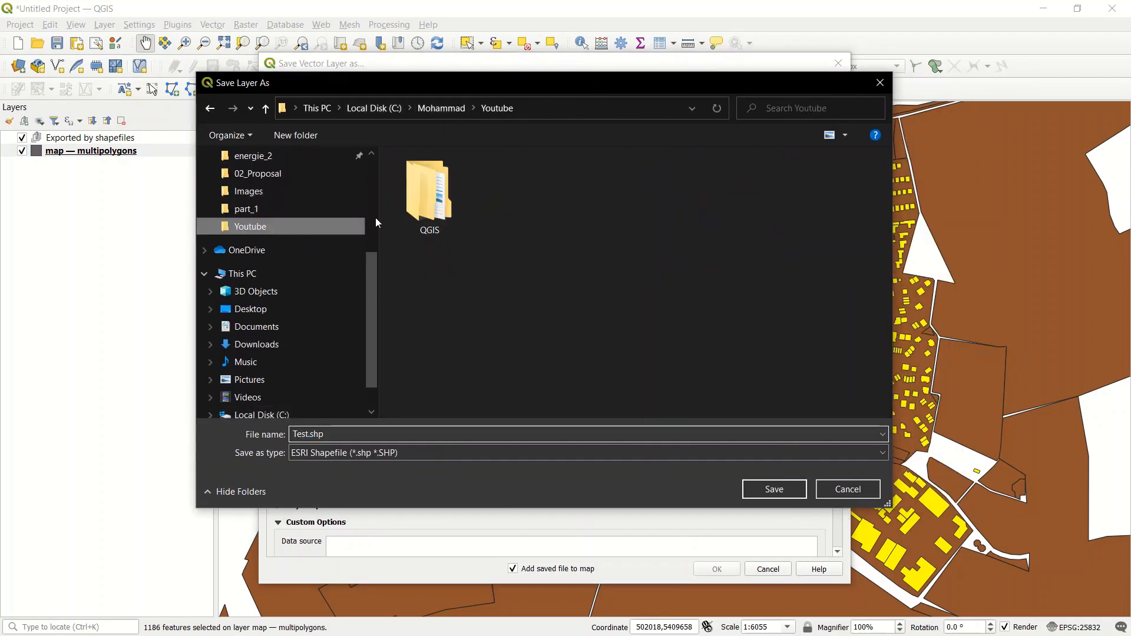
pyautogui.doubleClick(429, 194)
pyautogui.doubleClick(512, 187)
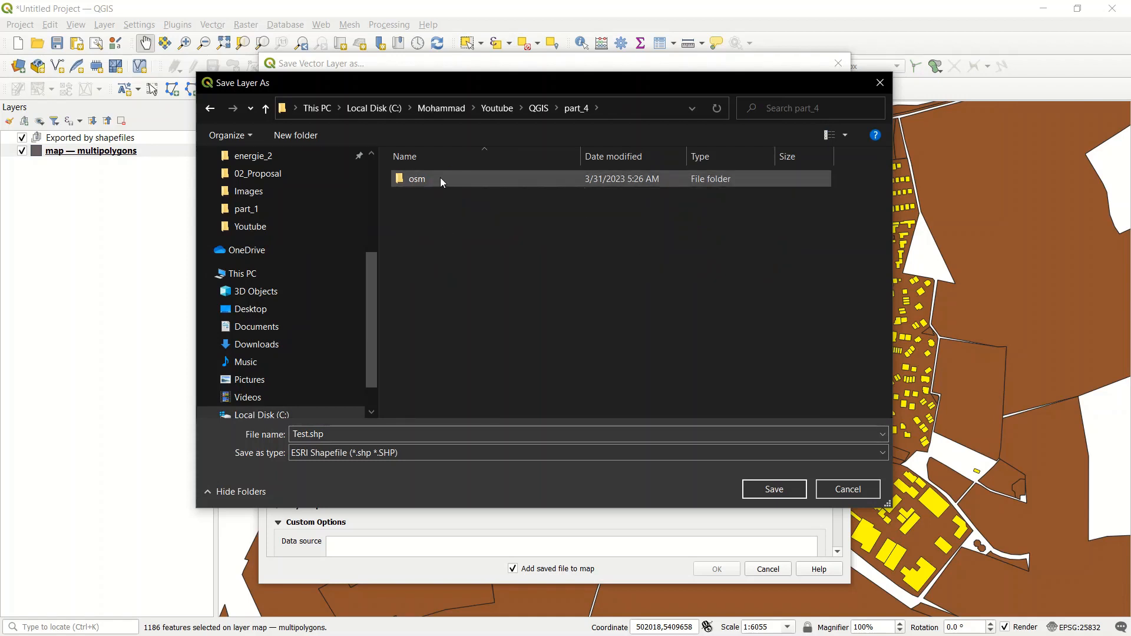
pyautogui.doubleClick(440, 178)
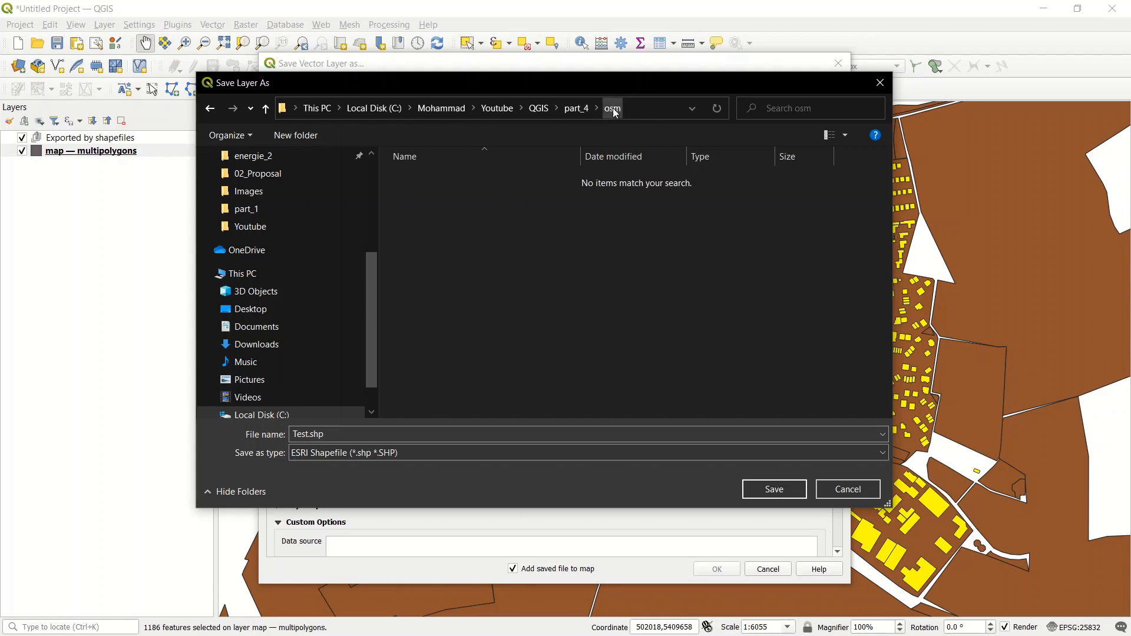
# Step: Create a new folder named geodata inside the osm folder
pyautogui.click(313, 138)
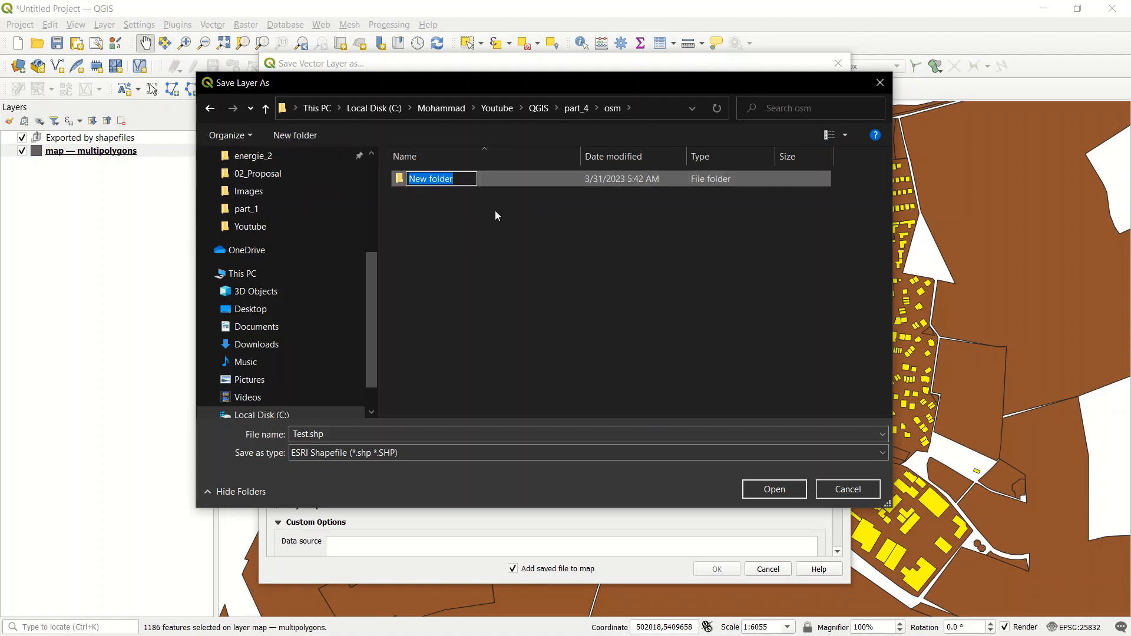
pyautogui.write('g')
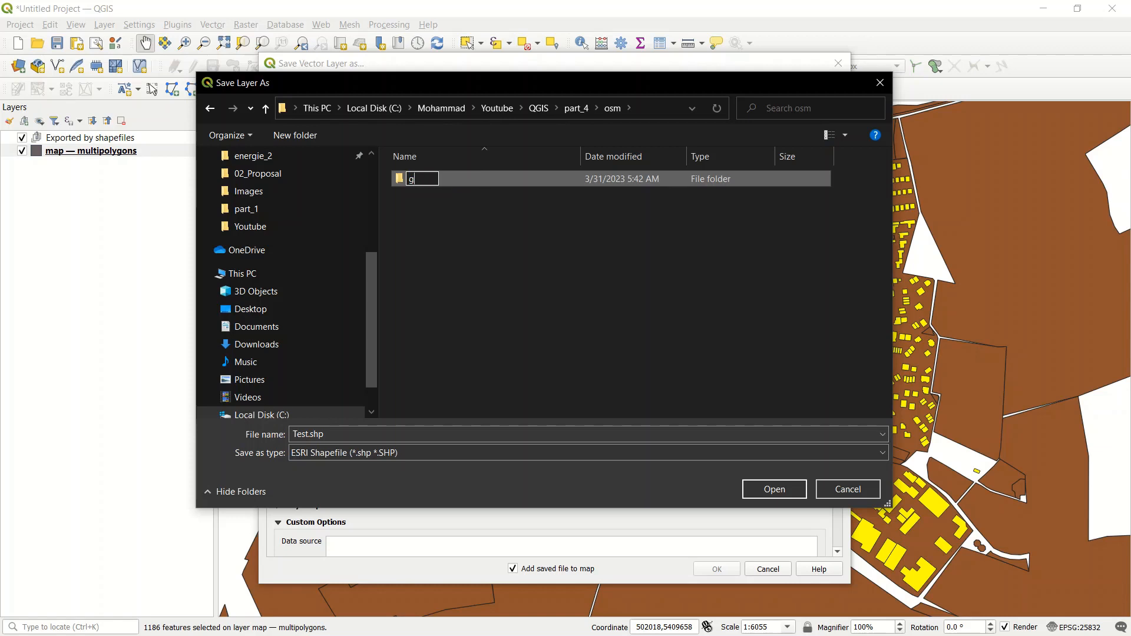
pyautogui.write('eodata')
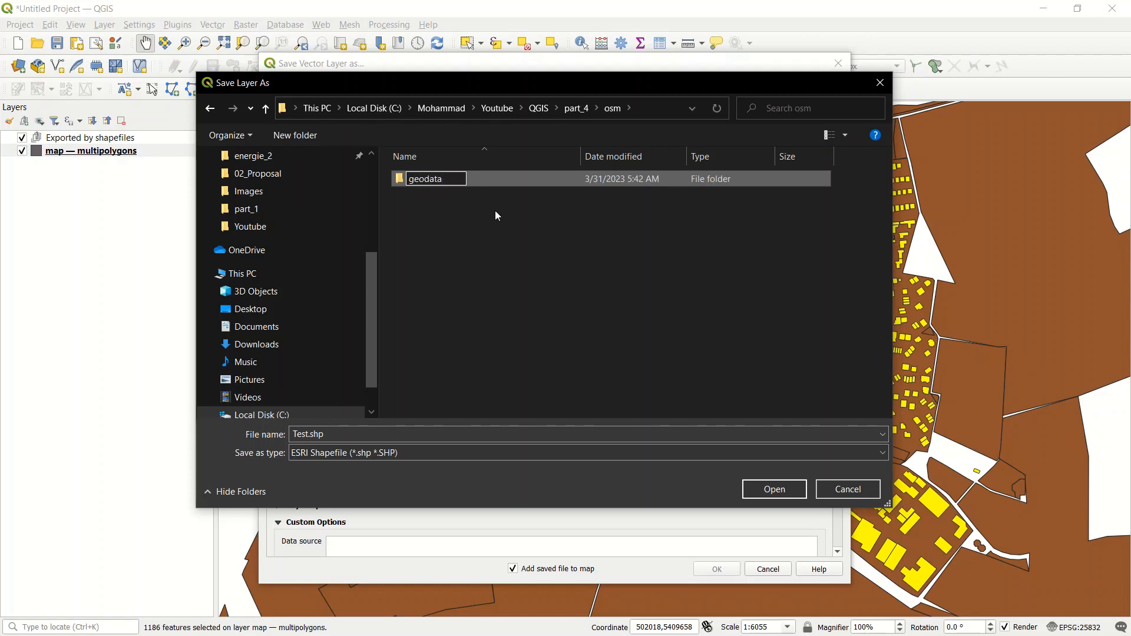
pyautogui.press('Return')
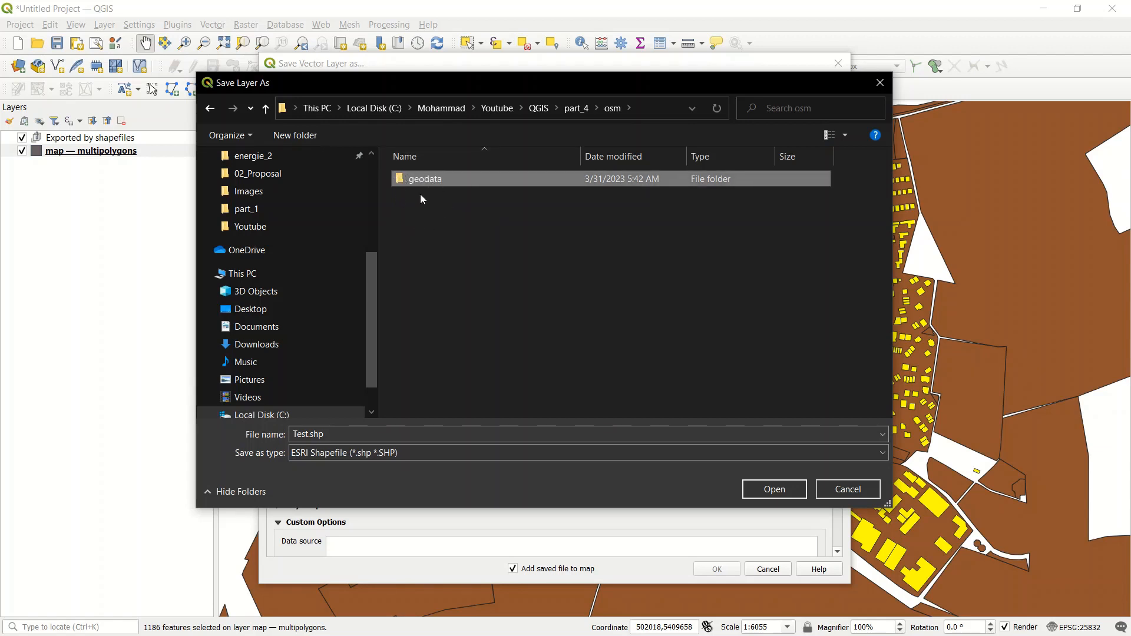
# Step: Open the geodata folder and set the output shapefile's name to buildings
pyautogui.doubleClick(432, 179)
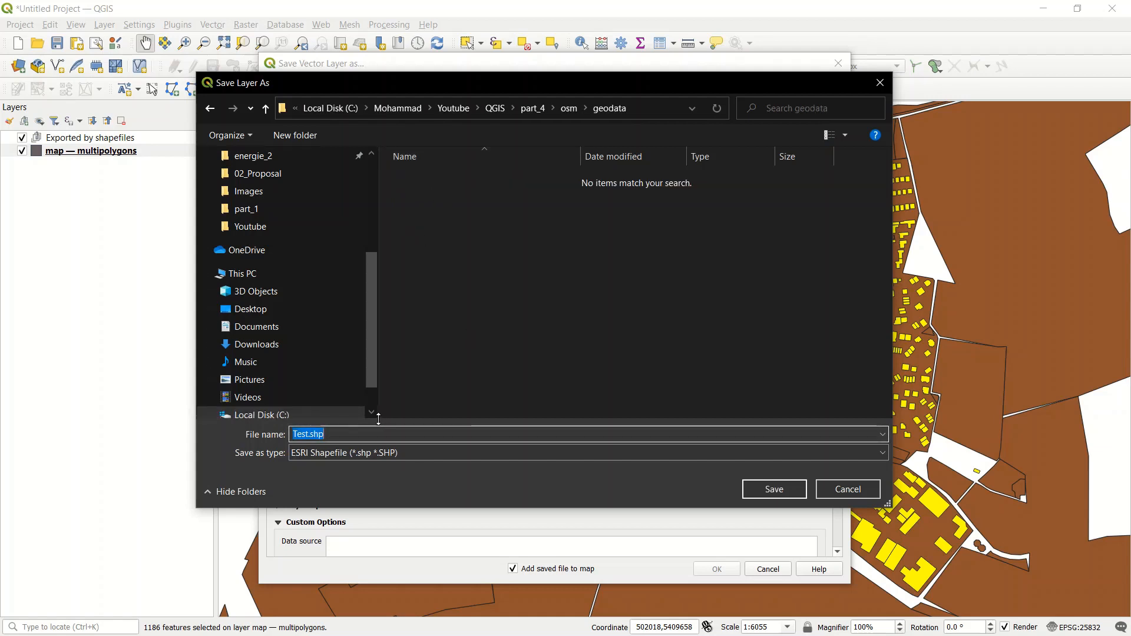
pyautogui.write('buildings')
pyautogui.click(770, 489)
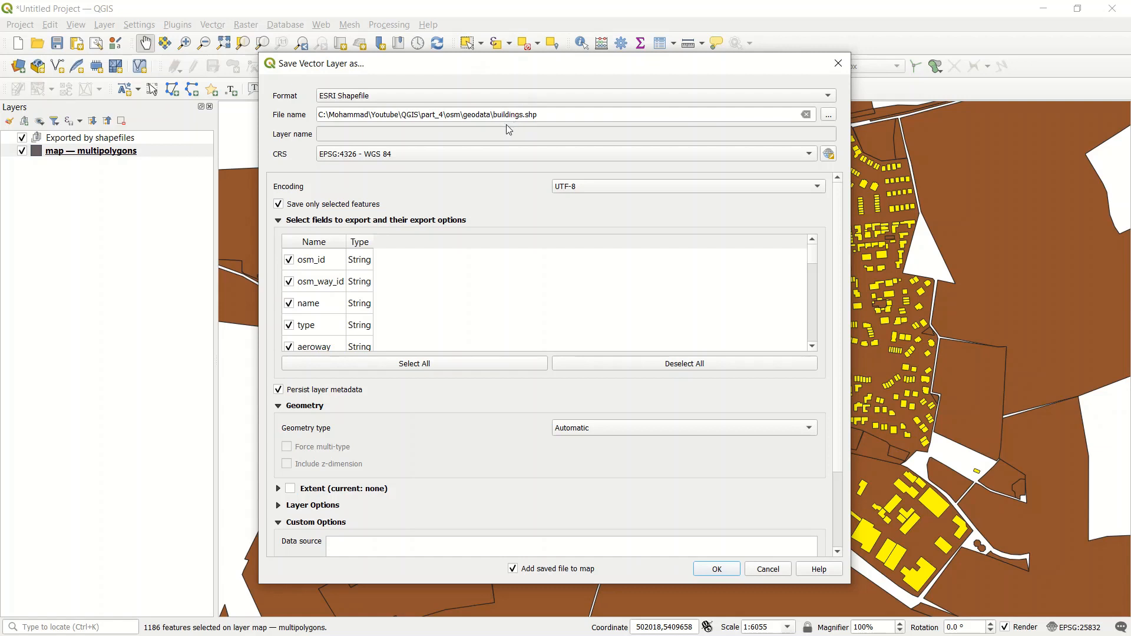
# Step: Set the CRS to the project's EPSG:25832 - ETRS89 / UTM zone 32N and the geometry type to Polygon, and run the export
pyautogui.click(445, 154)
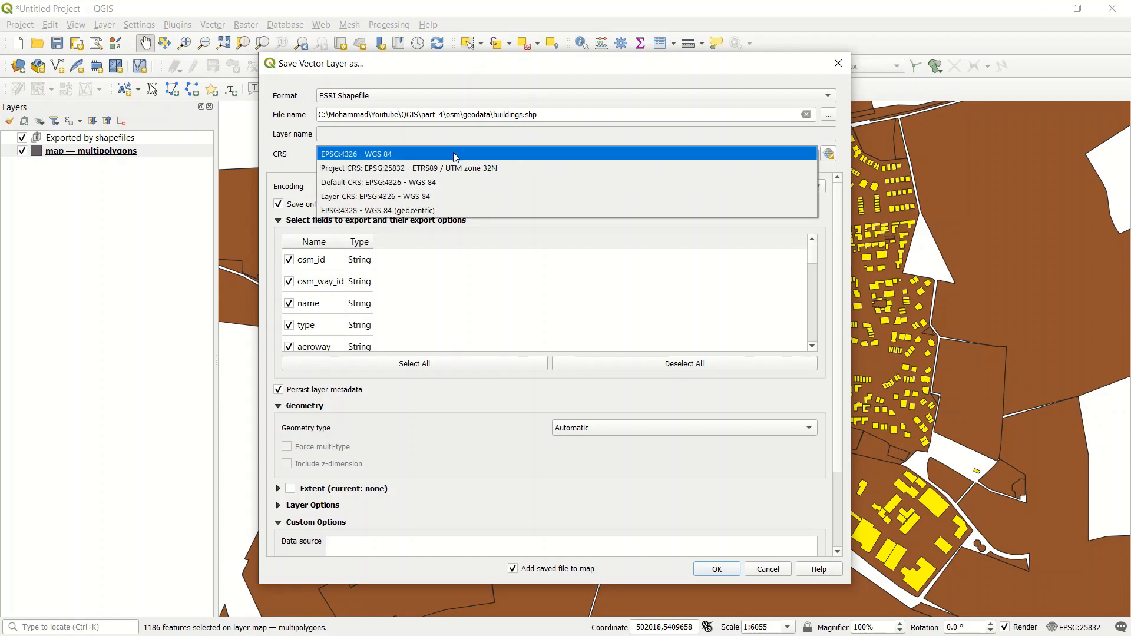
pyautogui.click(457, 166)
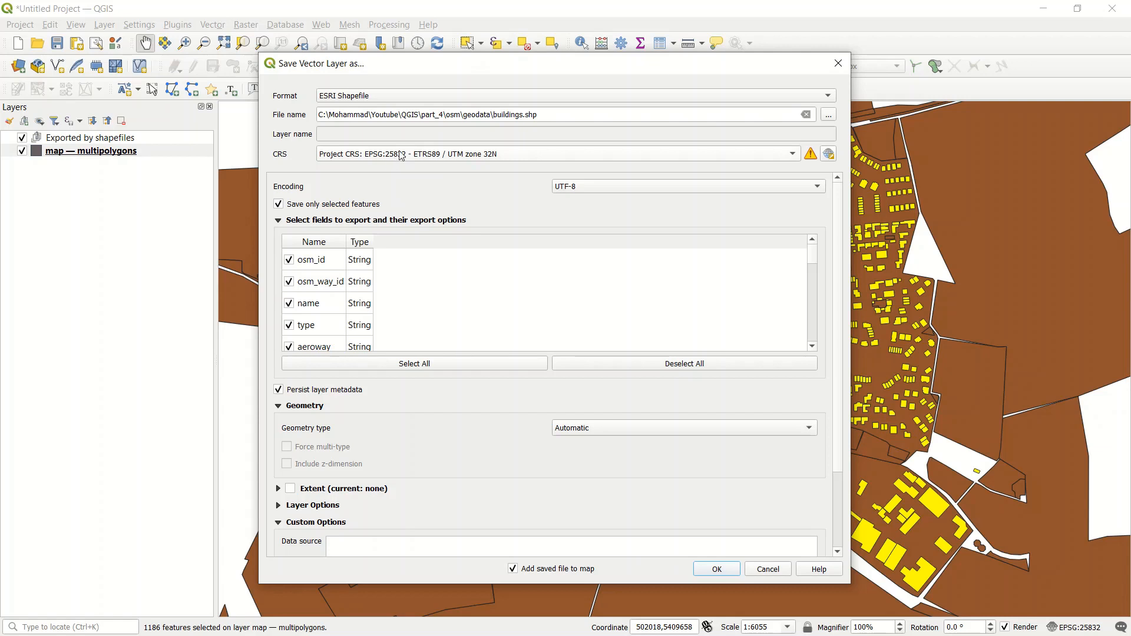
pyautogui.moveTo(838, 240); pyautogui.dragTo(844, 271)
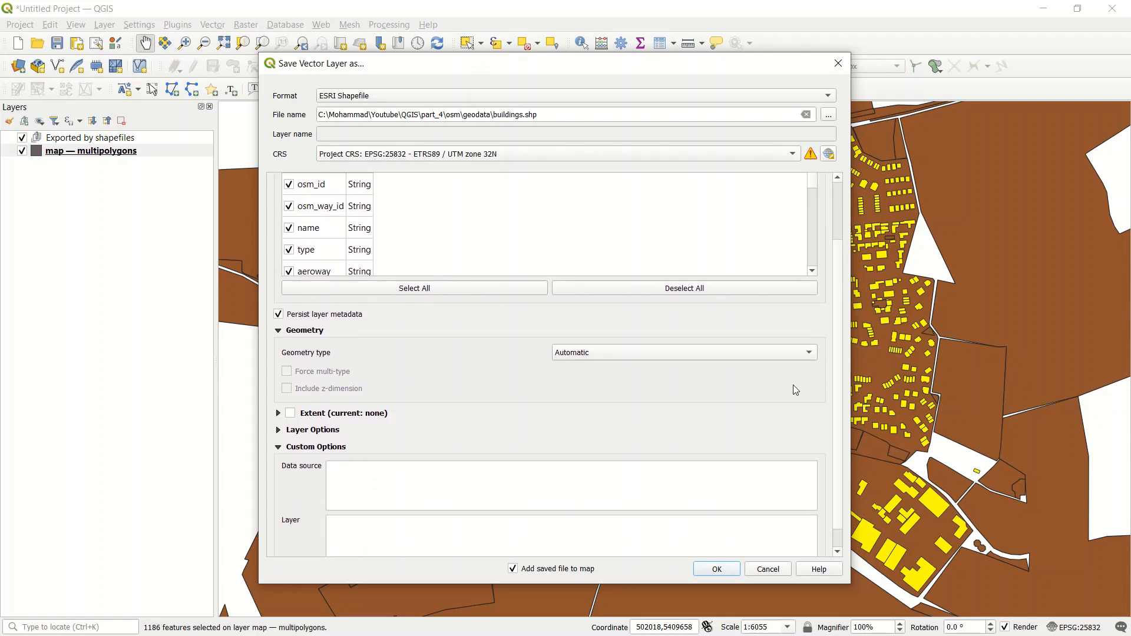
pyautogui.click(777, 354)
pyautogui.click(678, 395)
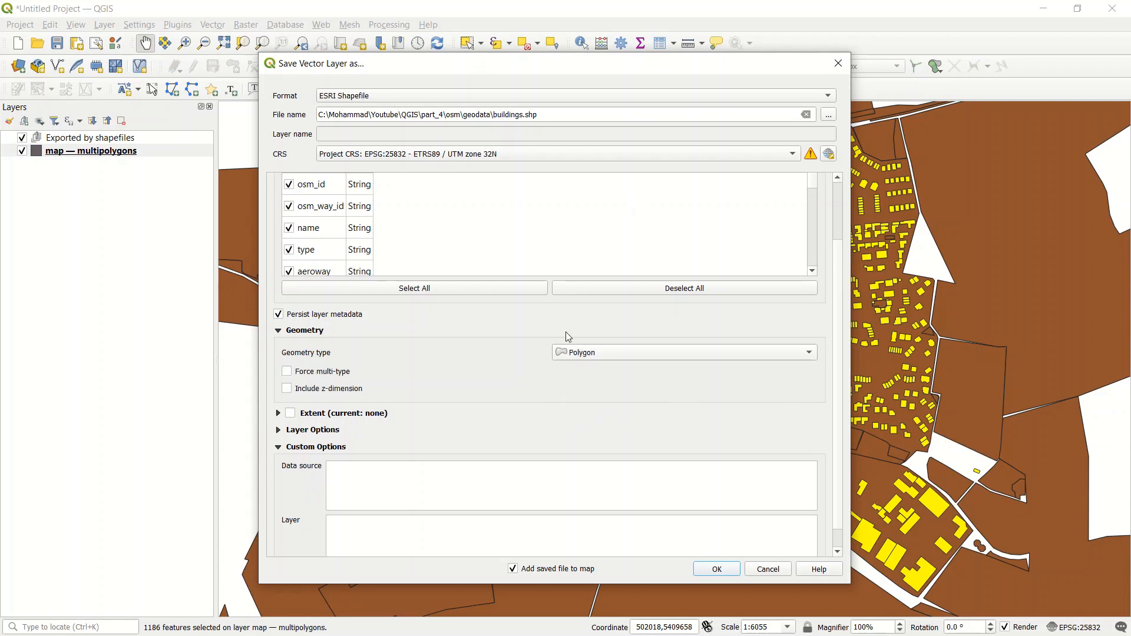
pyautogui.scroll(-1, 842, 292)
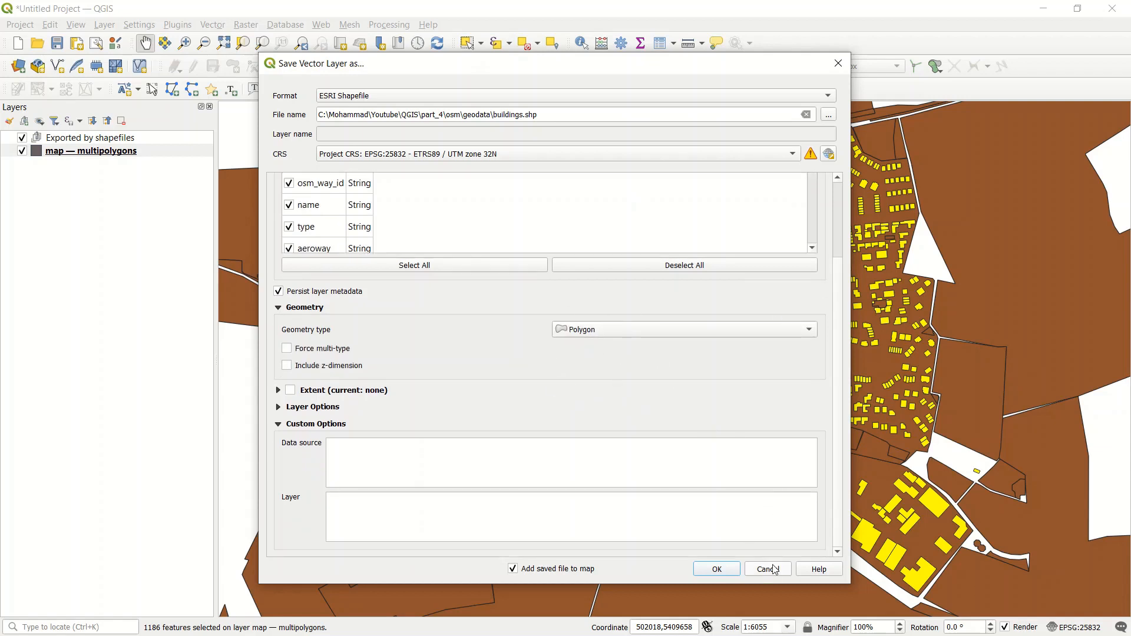
pyautogui.click(716, 570)
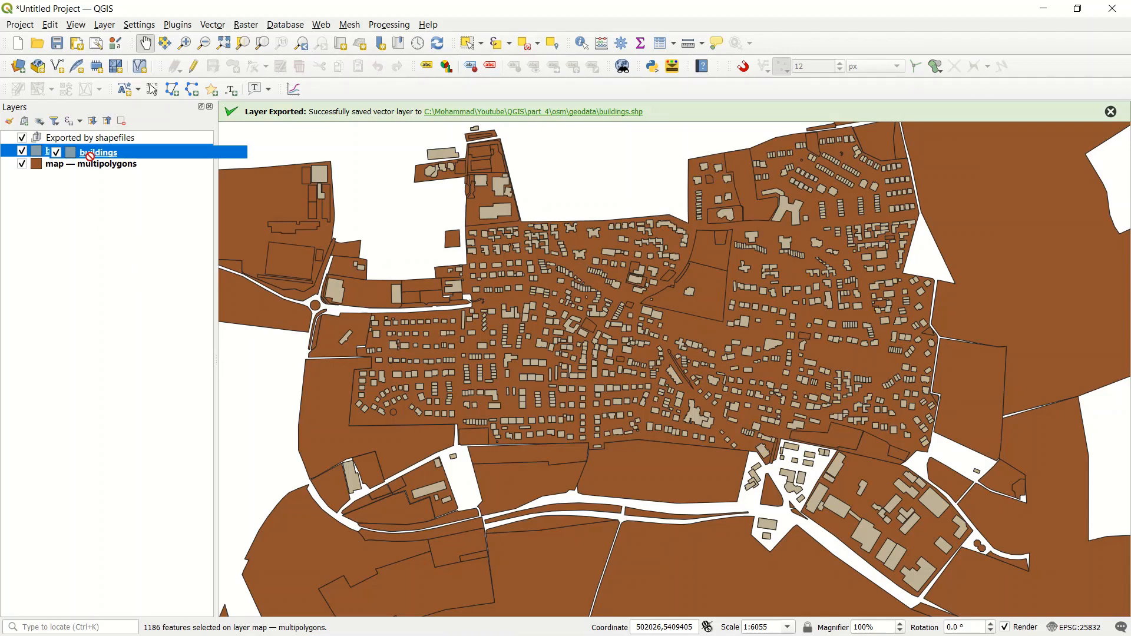
# Step: Move the buildings layer into the Exported by shapefiles group and check it with the multipolygons layer temporarily hidden
pyautogui.moveTo(51, 152); pyautogui.dragTo(85, 139)
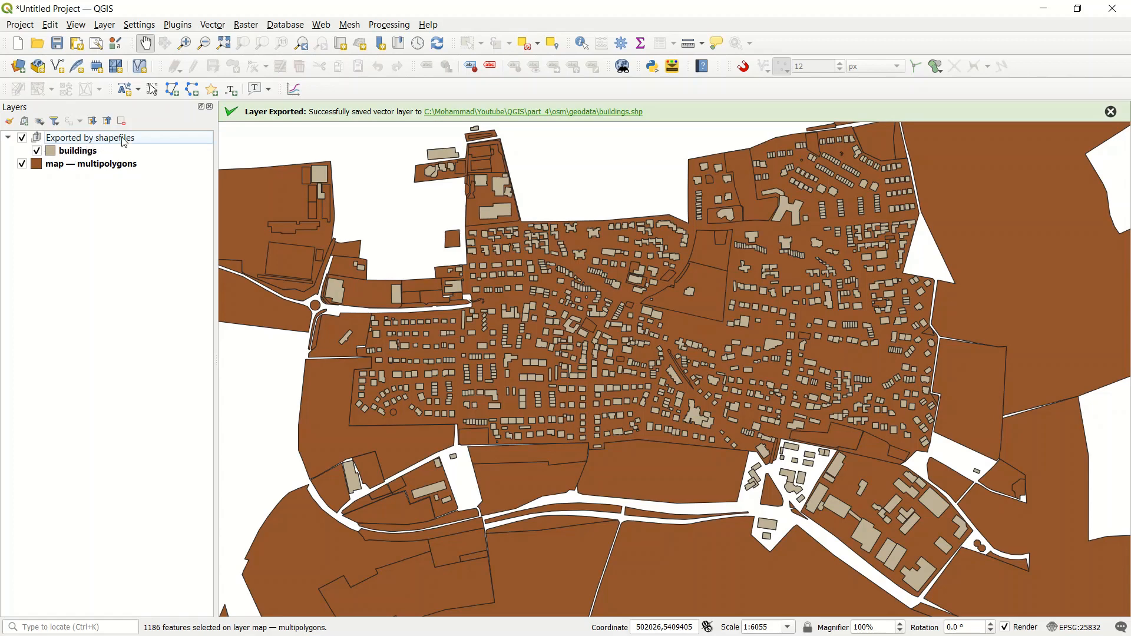
pyautogui.click(23, 165)
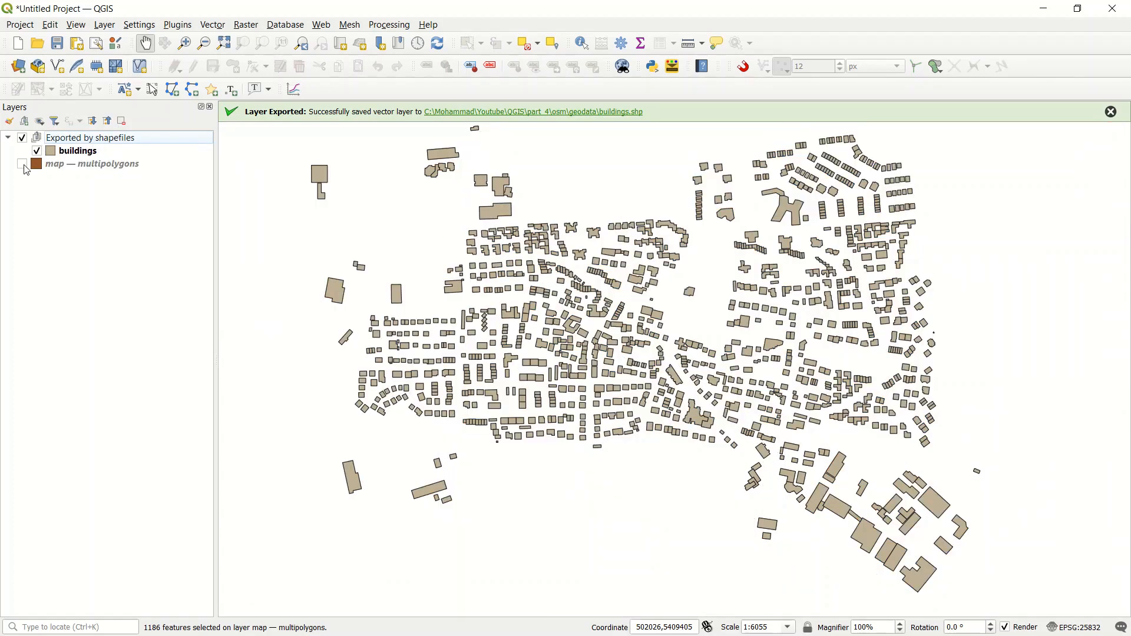
pyautogui.click(23, 166)
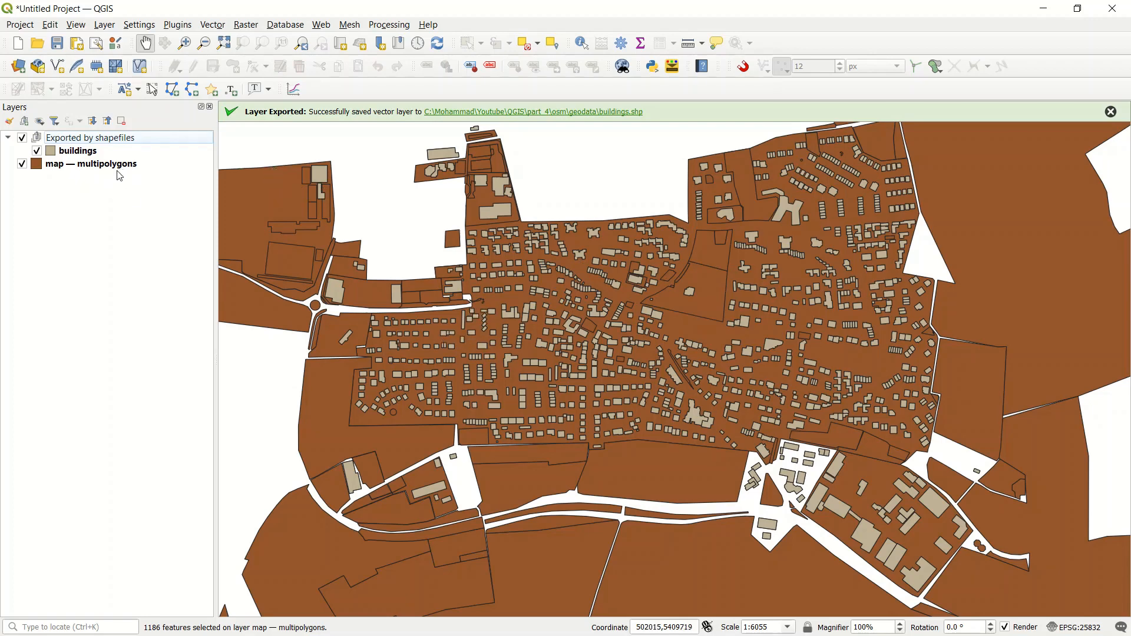
# Step: Open Select by Expression for the multipolygons layer and enter the expression "building" is NULL
pyautogui.rightClick(70, 165)
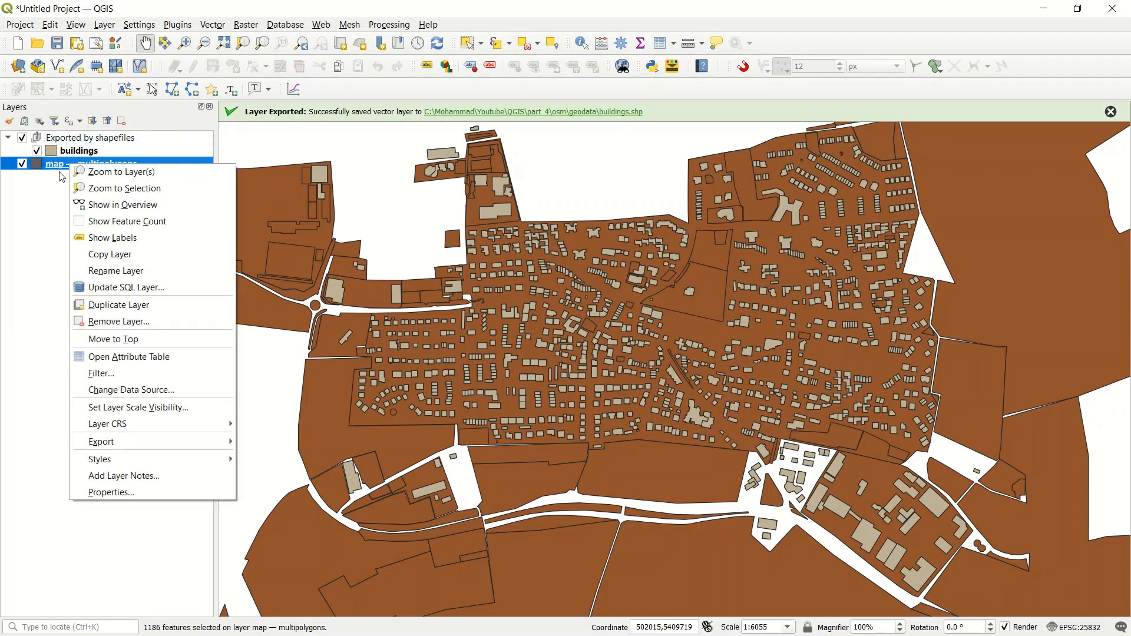
pyautogui.click(55, 180)
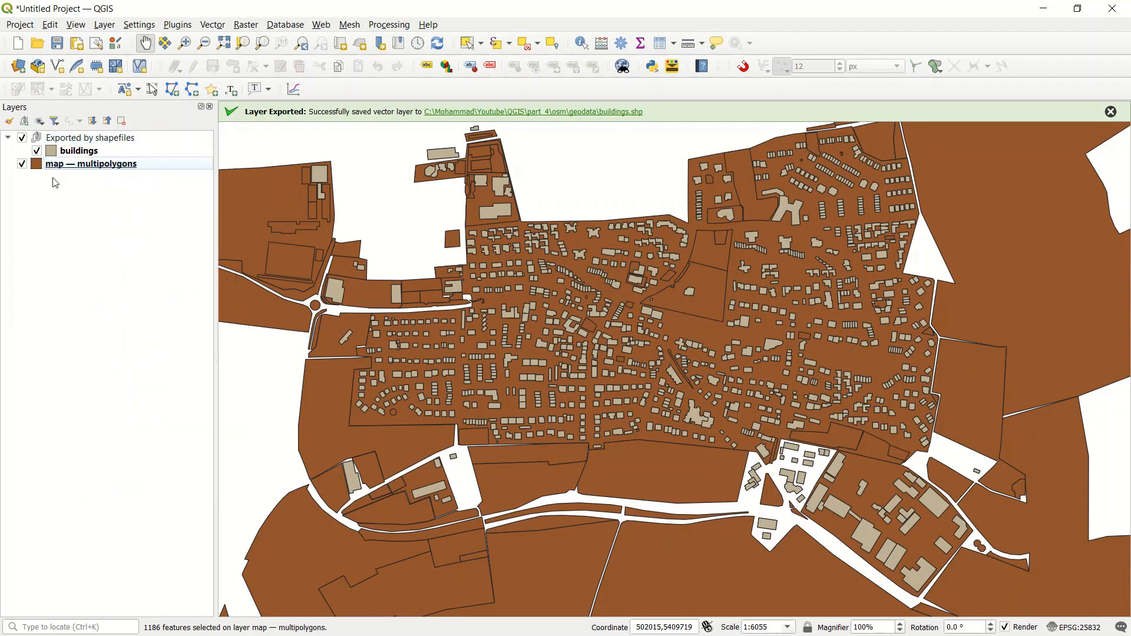
pyautogui.click(498, 47)
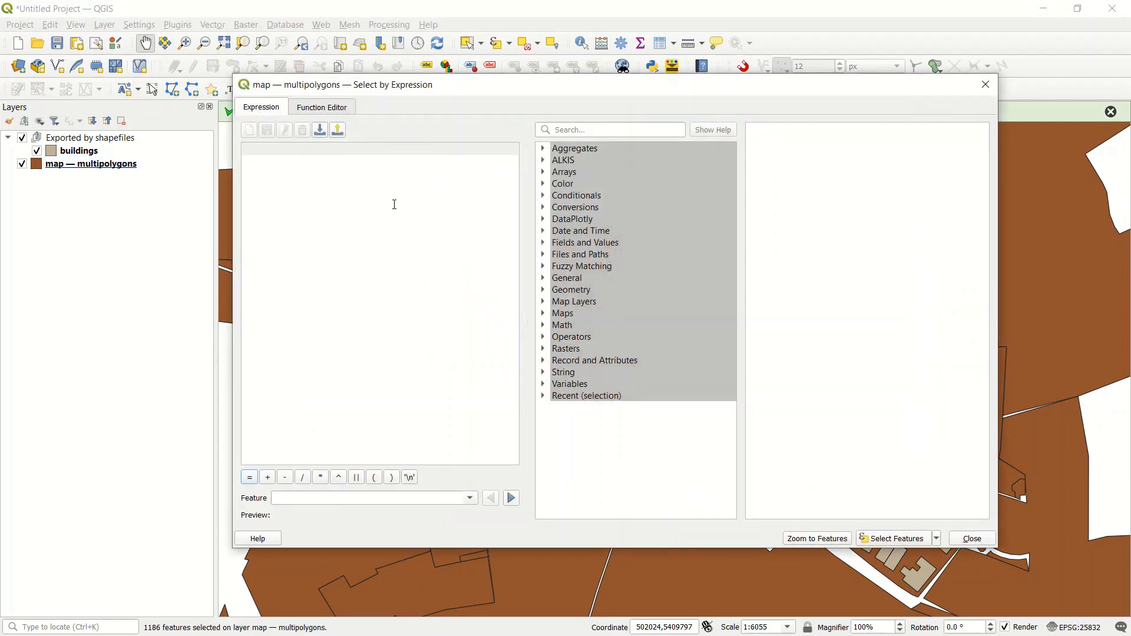
pyautogui.write('""')
pyautogui.write('bui')
pyautogui.press('Return')
pyautogui.write('i')
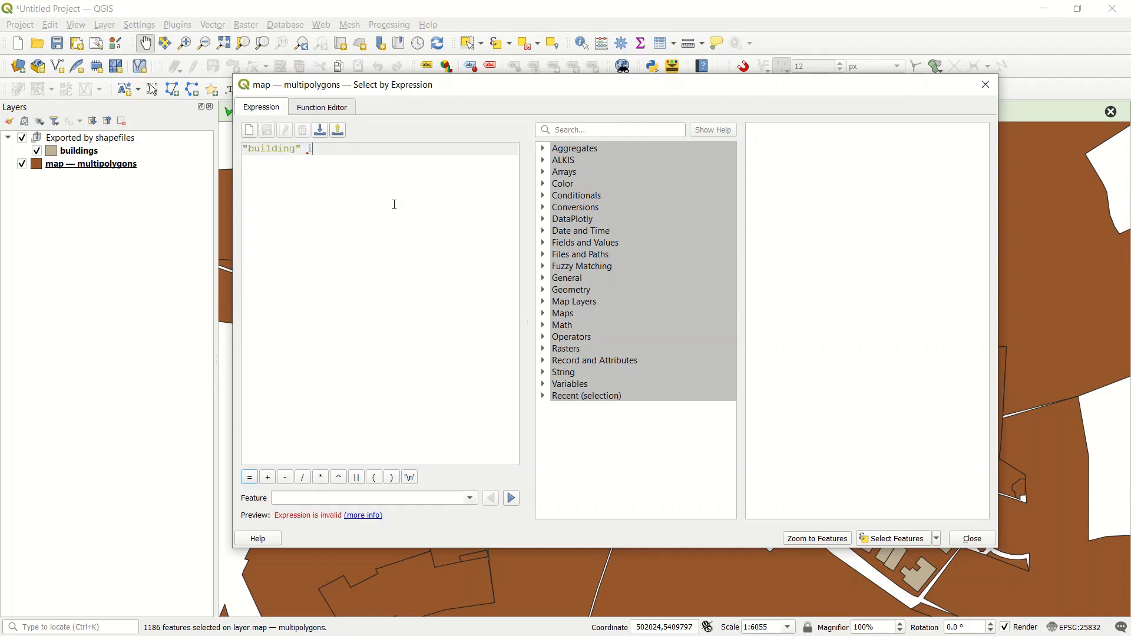
pyautogui.write('s NULL')
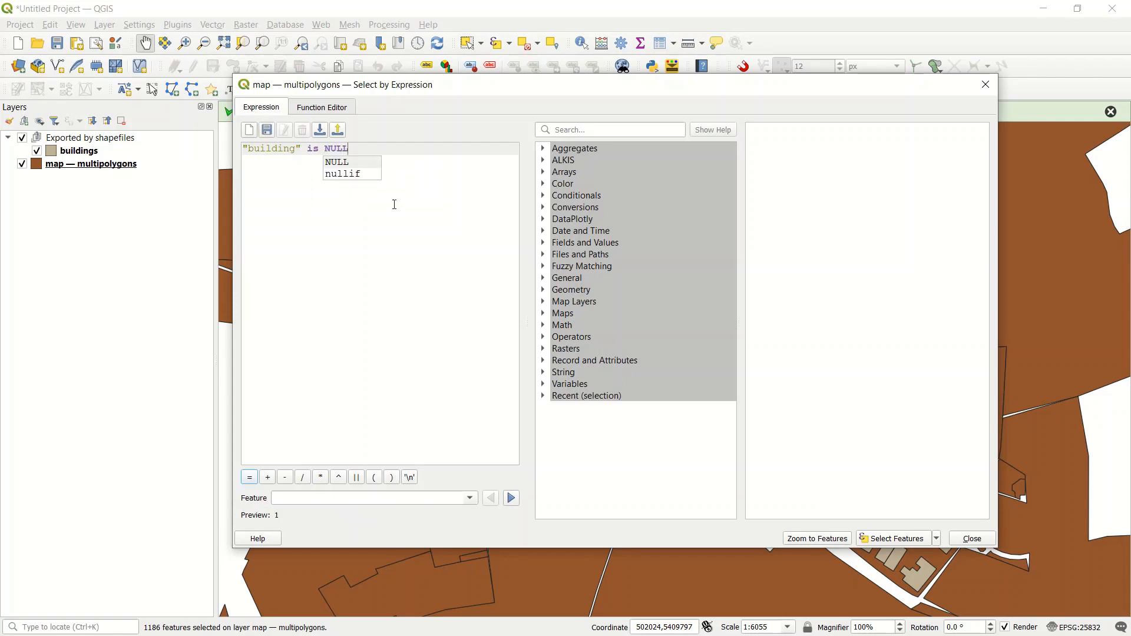
# Step: Try replacing the is operator with = in the expression, and put is back
pyautogui.click(300, 186)
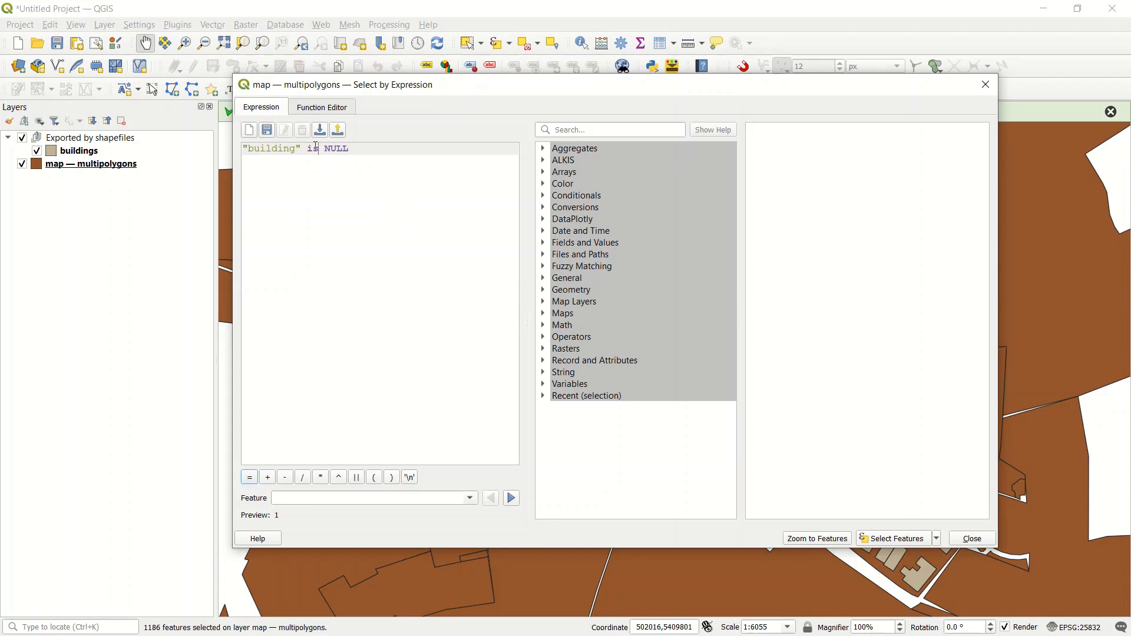
pyautogui.moveTo(316, 148); pyautogui.dragTo(307, 148)
pyautogui.write('=')
pyautogui.press('BackSpace')
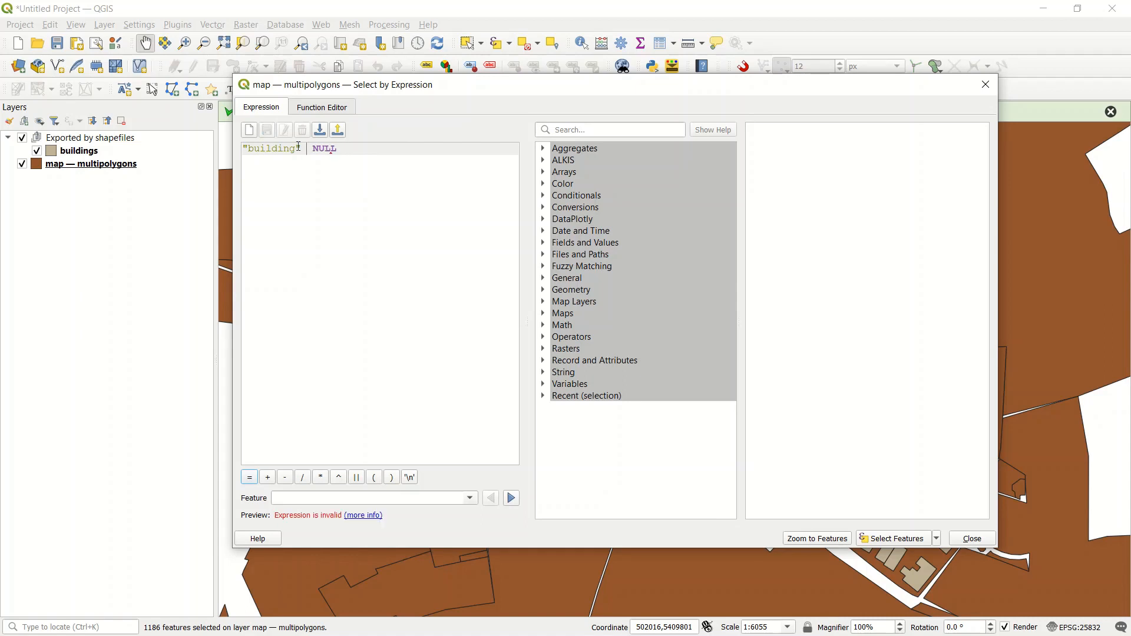
pyautogui.write('is')
# Step: Select the multipolygons features that match the expression and close the selection dialog
pyautogui.click(319, 259)
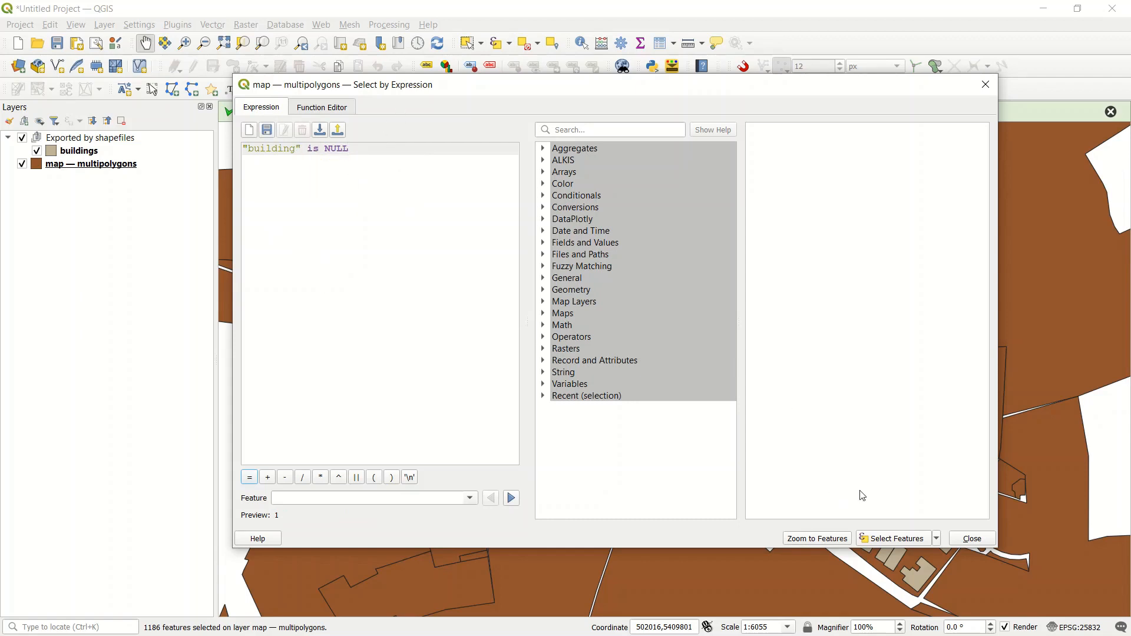
pyautogui.click(899, 538)
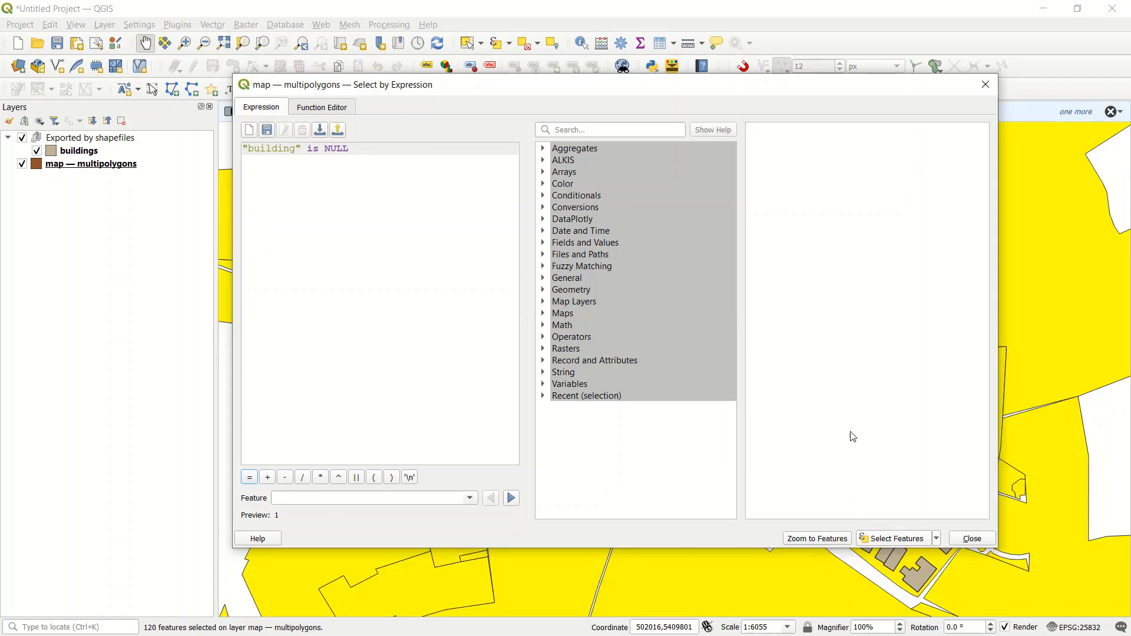
pyautogui.click(985, 84)
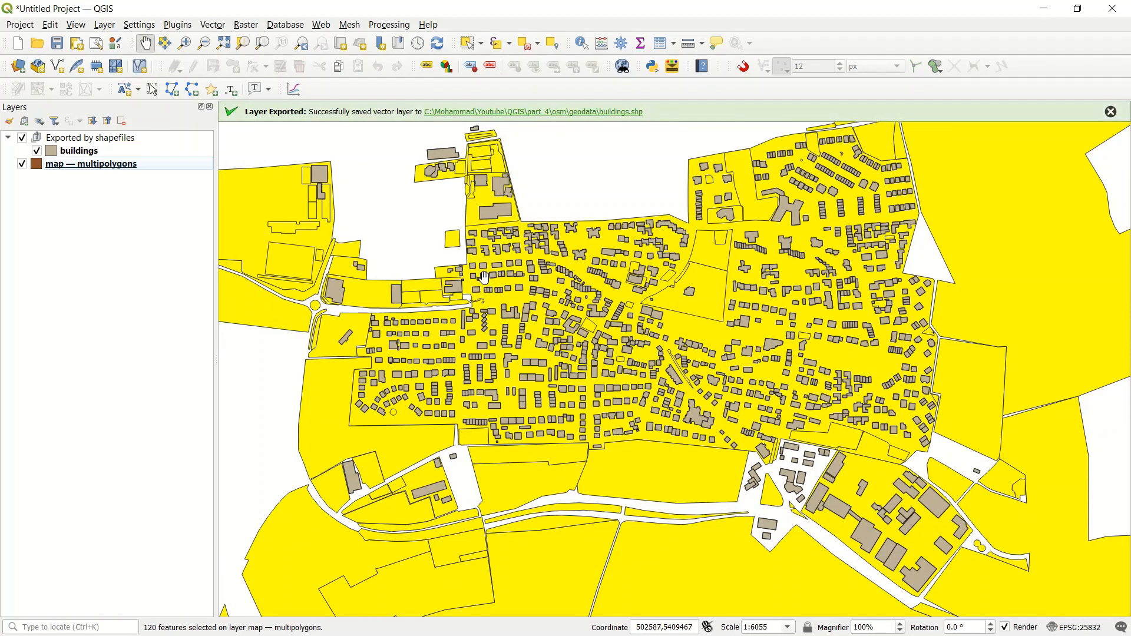
# Step: Open the export dialog for only the selected non-building features of the multipolygons layer
pyautogui.rightClick(90, 164)
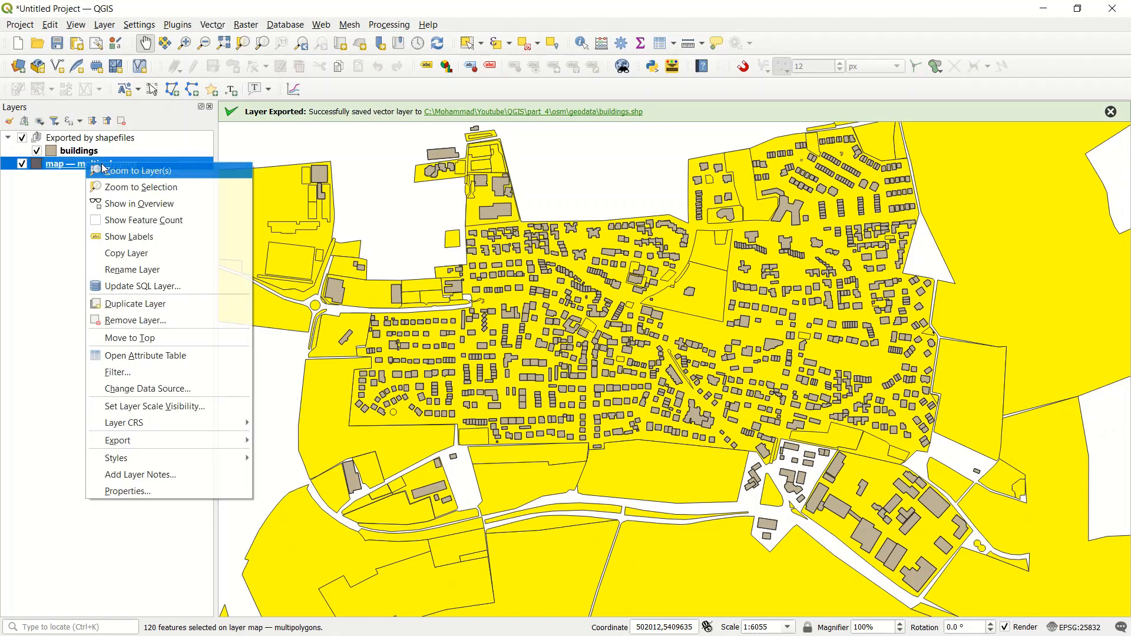
pyautogui.moveTo(197, 443)
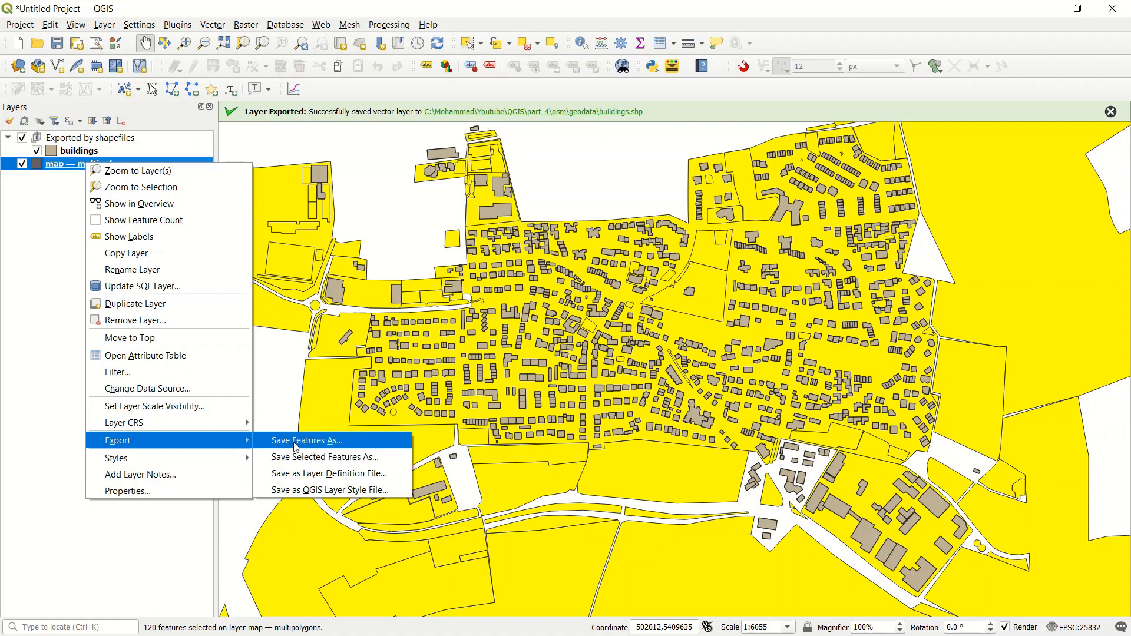
pyautogui.click(341, 458)
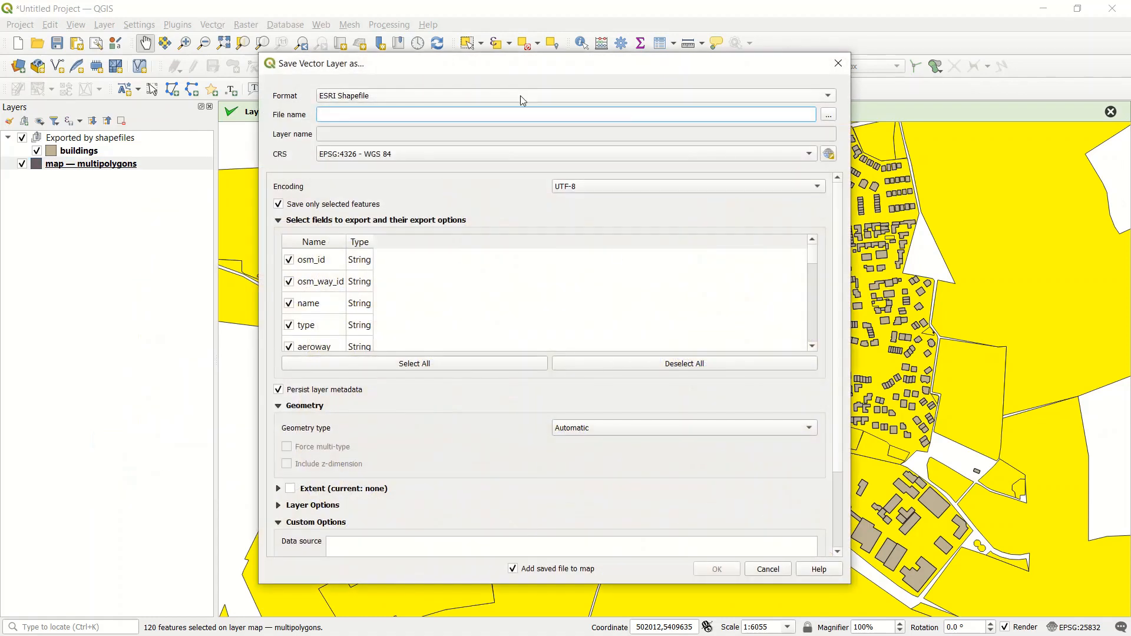
# Step: Set the export's output file to a shapefile named landparcels in the geodata folder
pyautogui.click(829, 115)
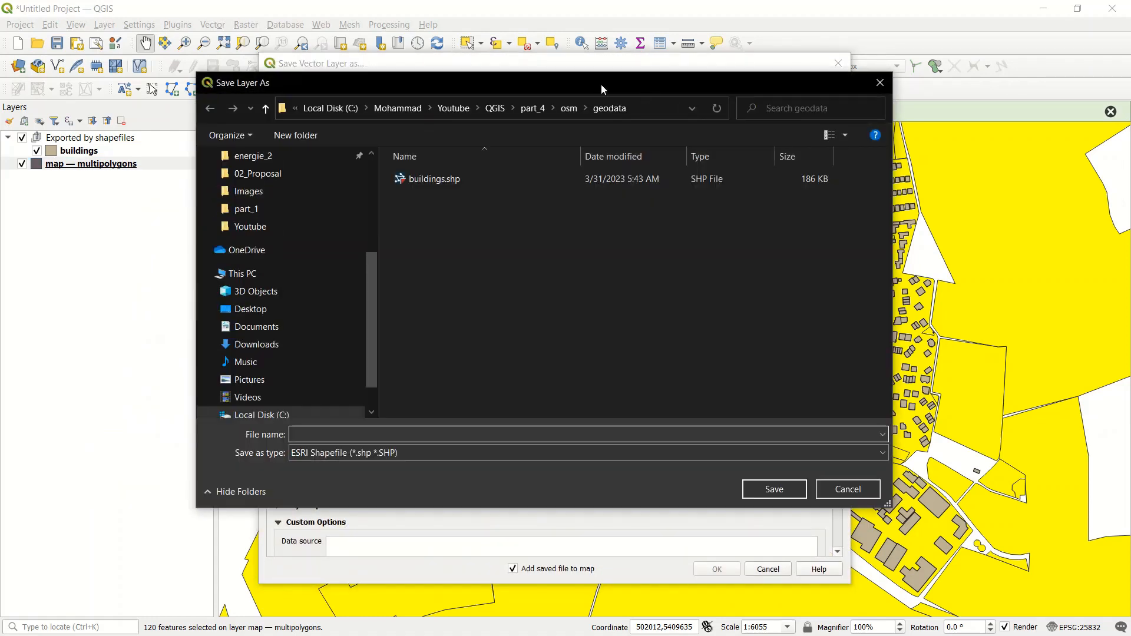
pyautogui.moveTo(601, 84); pyautogui.dragTo(606, 98)
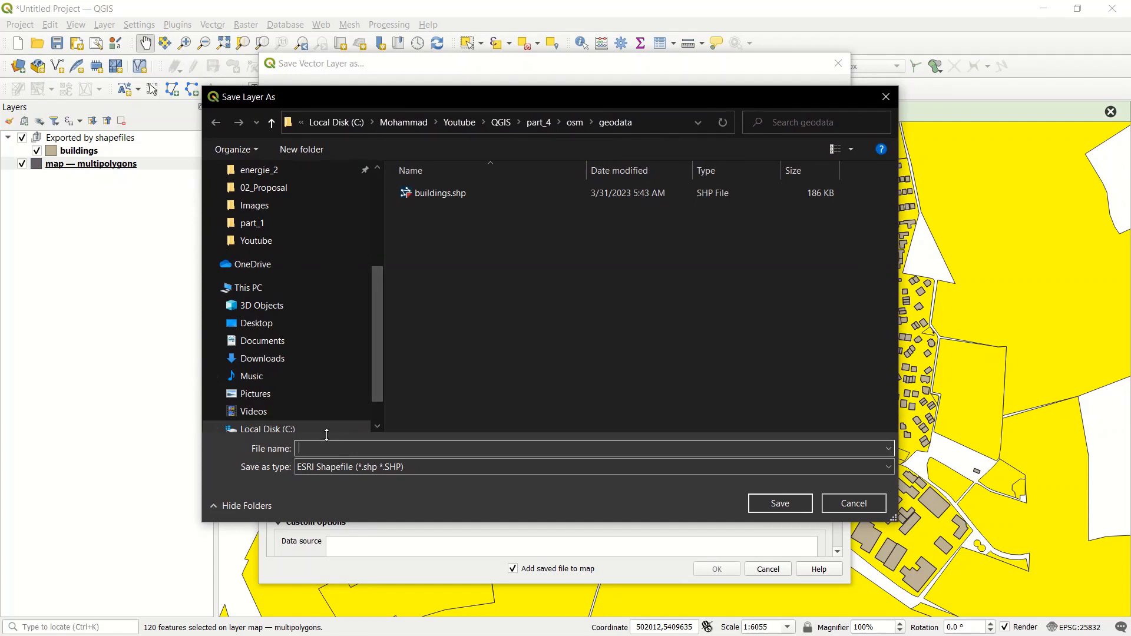
pyautogui.write('landparcels')
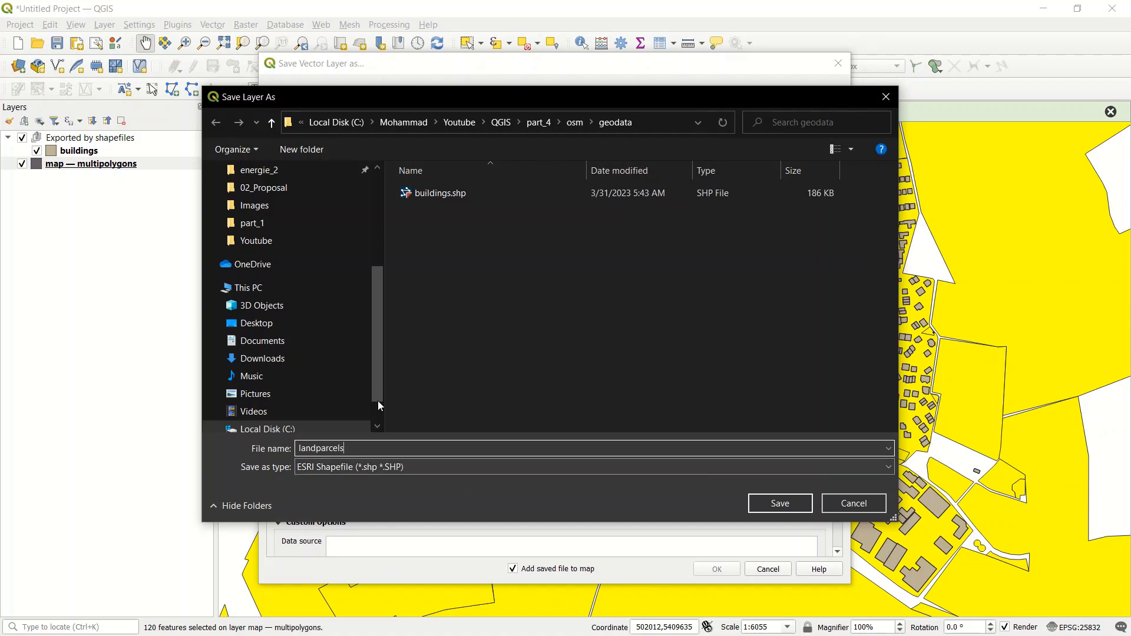
pyautogui.click(781, 504)
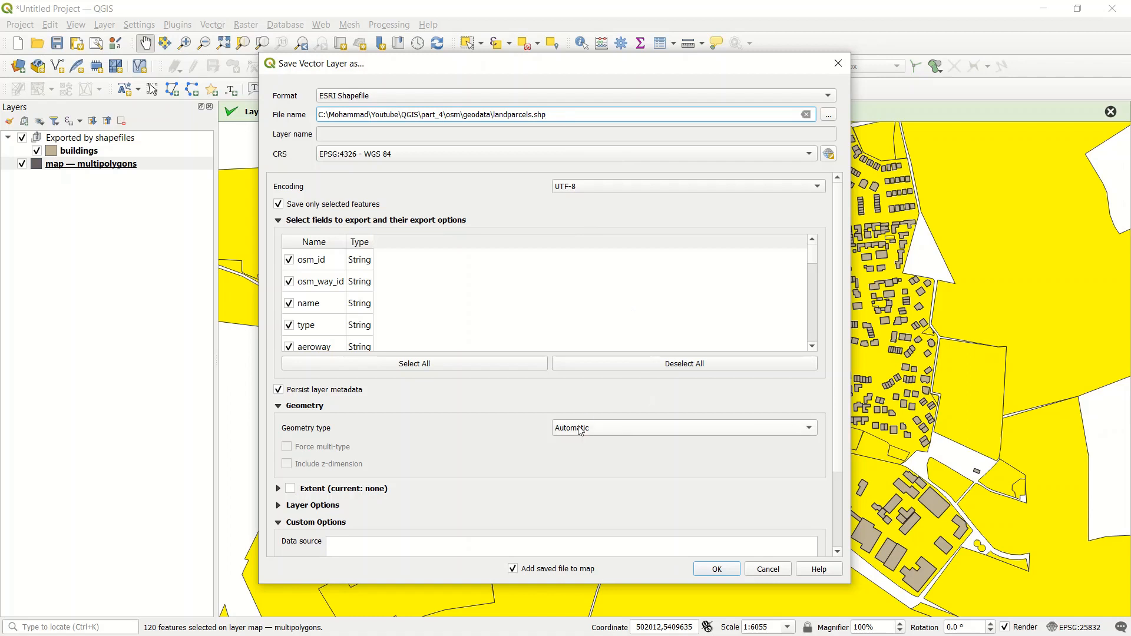
# Step: Set the export's geometry type to Polygon and its CRS to the project CRS, EPSG:25832 - ETRS89 / UTM zone 32N
pyautogui.scroll(-1, 624, 446)
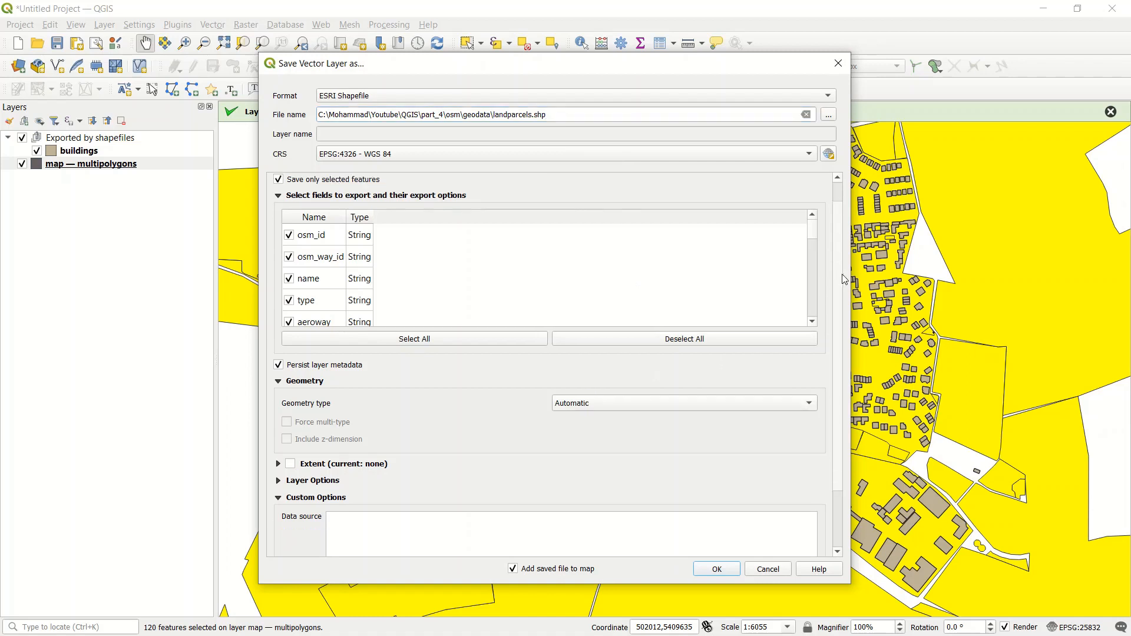
pyautogui.click(604, 401)
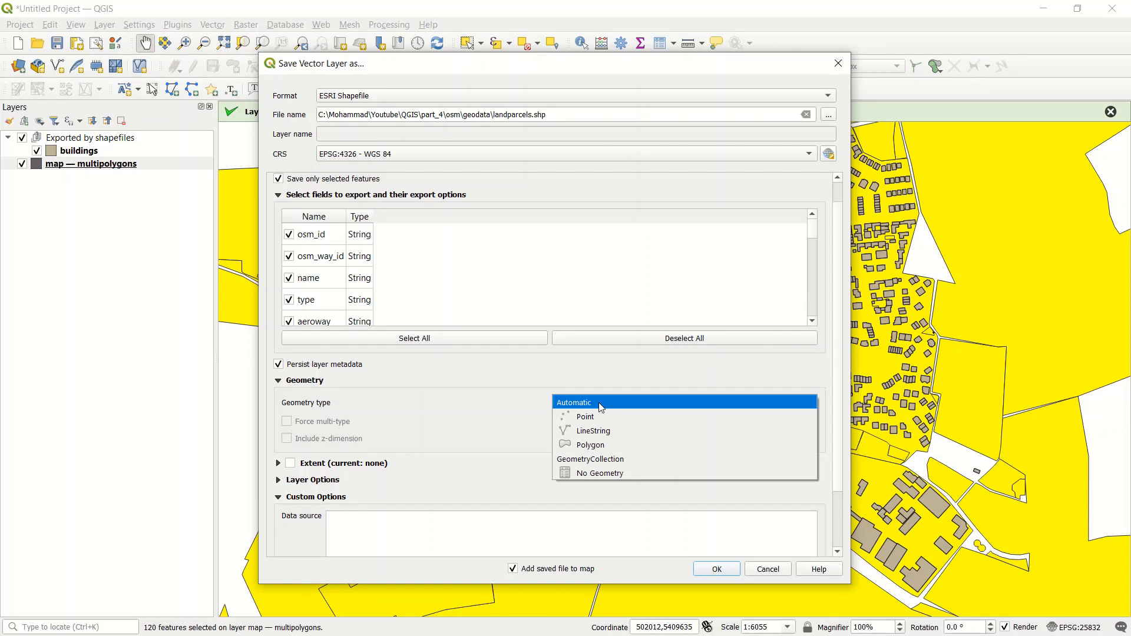
pyautogui.click(612, 446)
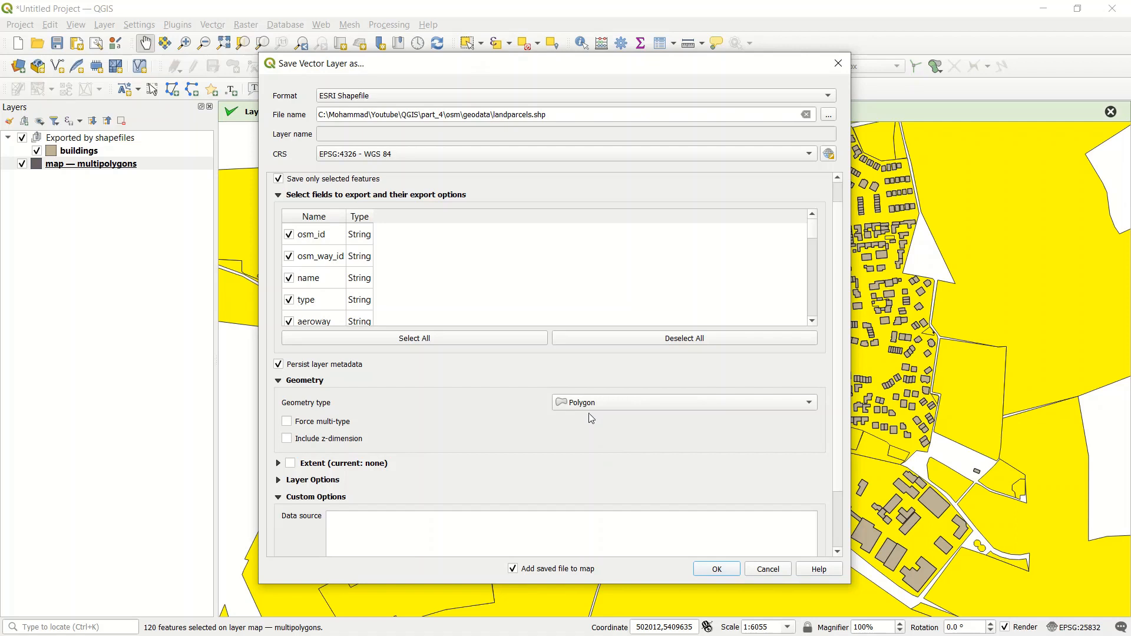
pyautogui.scroll(-1, 838, 340)
pyautogui.scroll(-2, 839, 344)
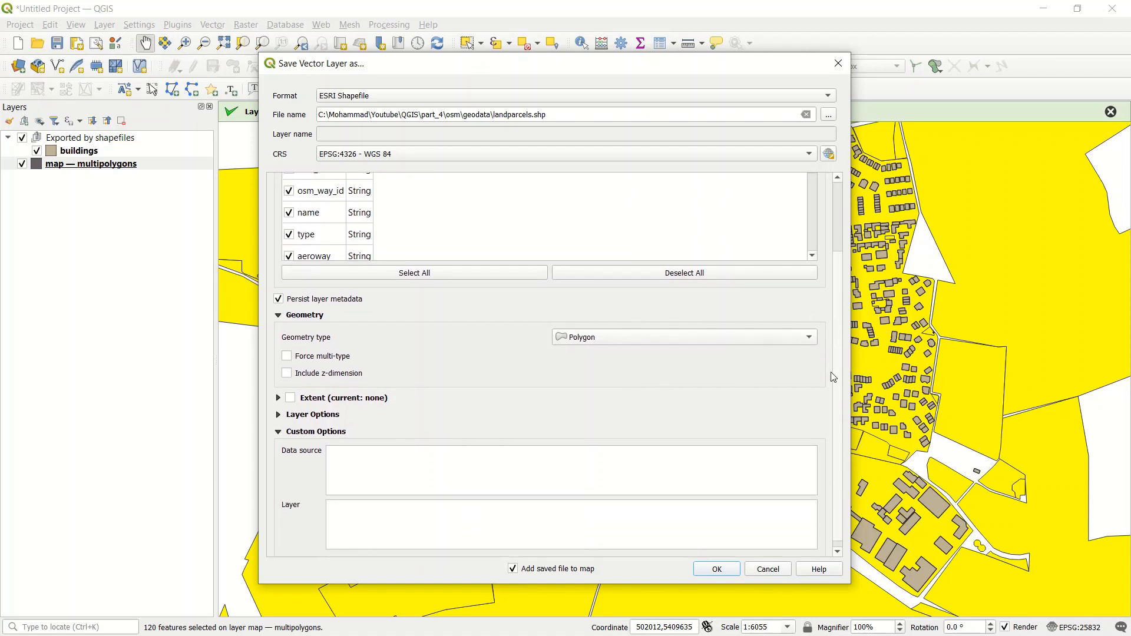
pyautogui.scroll(5, 825, 400)
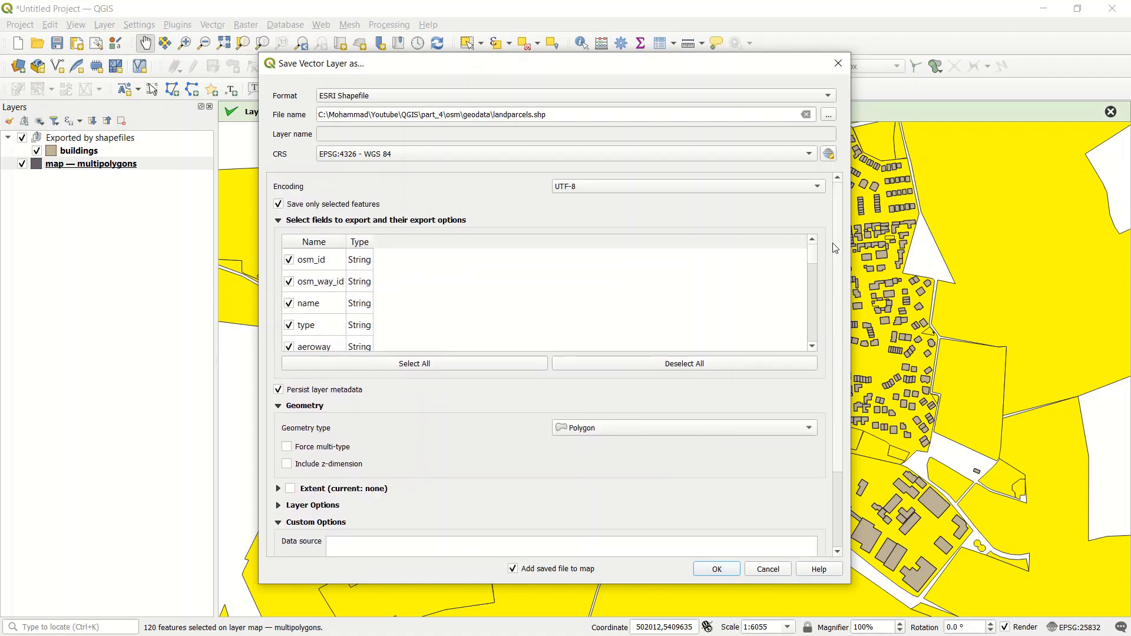
pyautogui.click(416, 157)
pyautogui.click(397, 168)
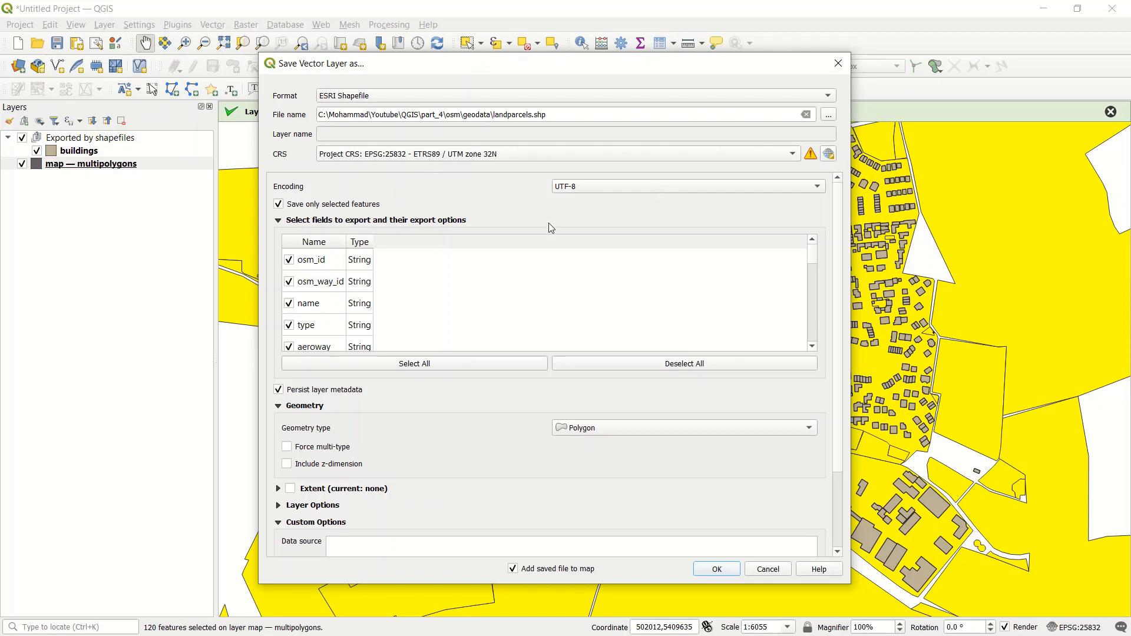
# Step: Run the export and move the new landparcels layer into the Exported by shapefiles group, below buildings
pyautogui.click(731, 575)
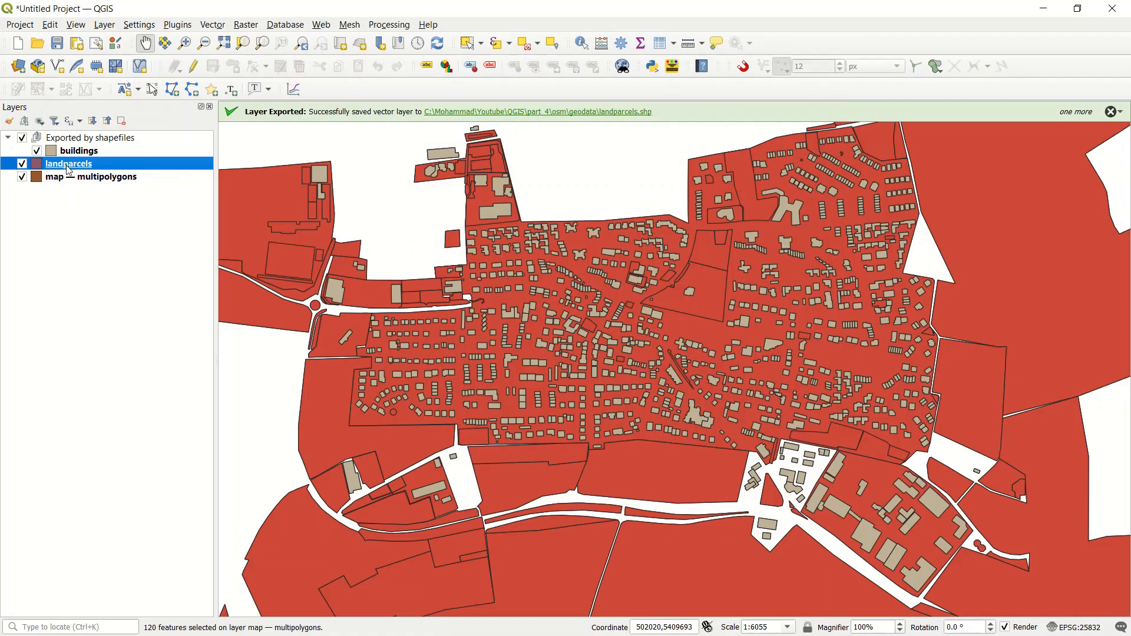
pyautogui.moveTo(69, 171)
pyautogui.mouseDown()
pyautogui.moveTo(69, 143)
pyautogui.moveTo(111, 171)
pyautogui.mouseUp()
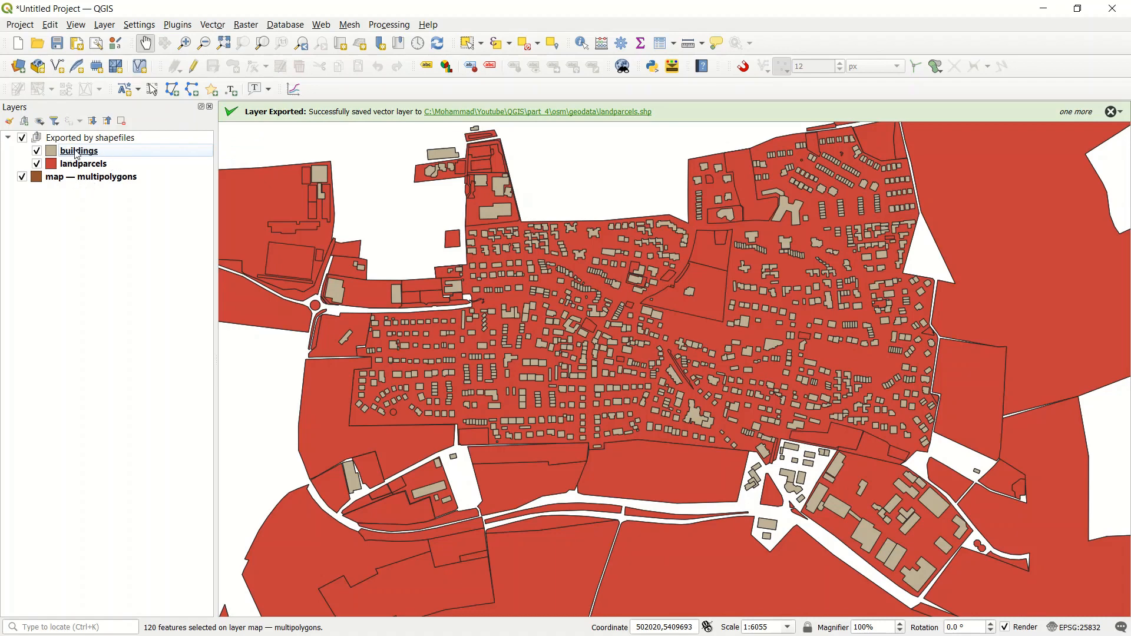
# Step: Change the buildings layer's simple fill color to light gray, keeping the stroke width unit in millimeters, and accept the layer properties
pyautogui.click(57, 152)
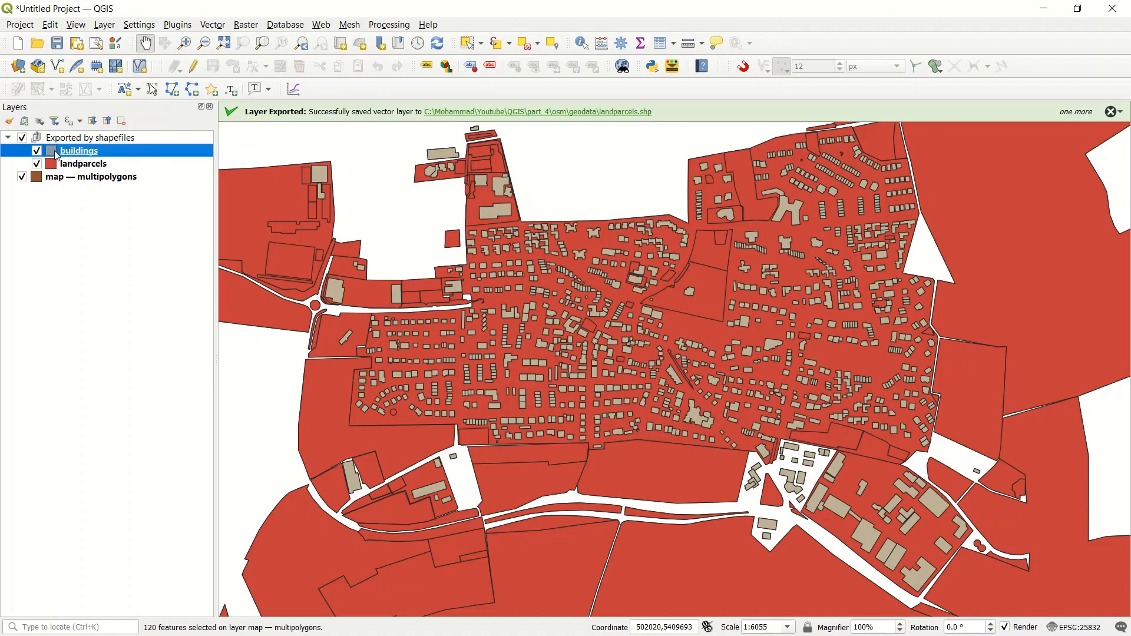
pyautogui.doubleClick(55, 151)
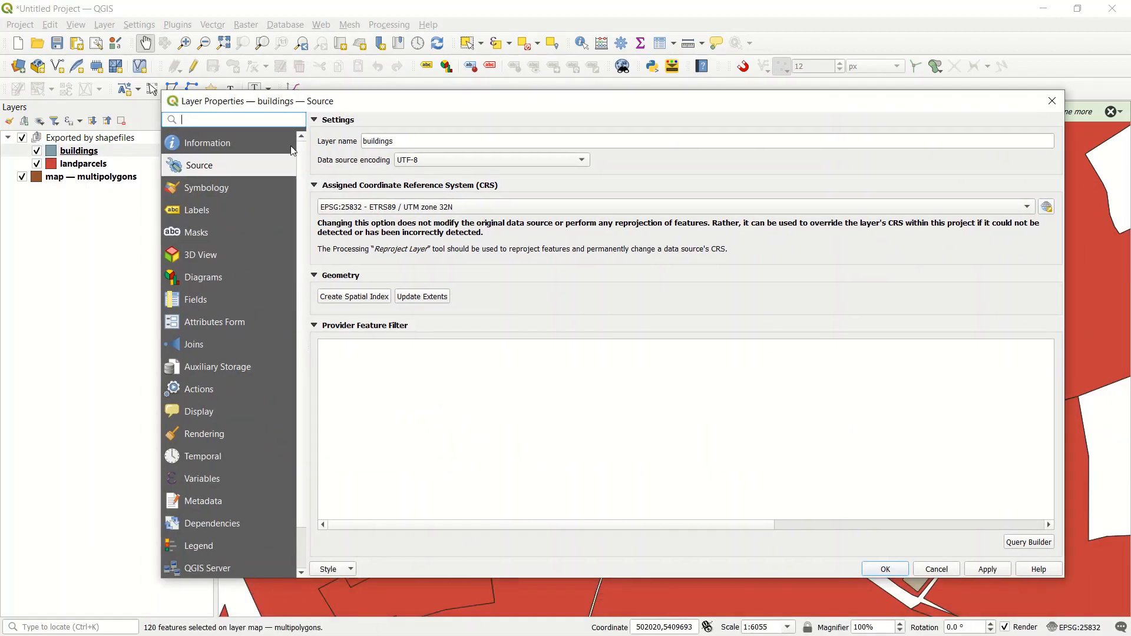
pyautogui.click(192, 189)
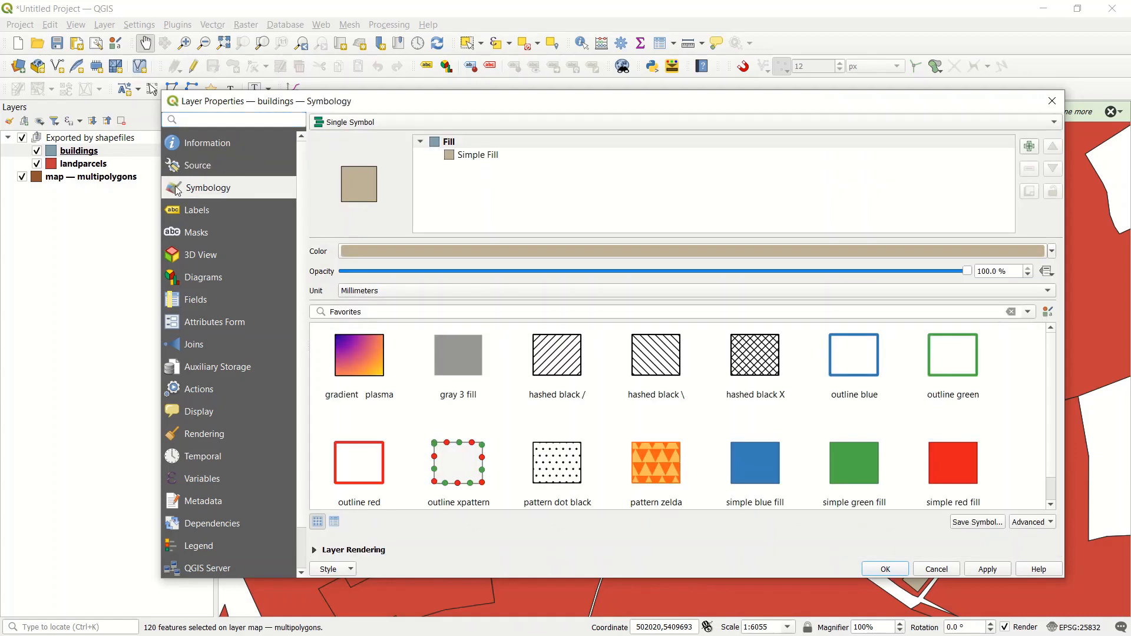
pyautogui.click(453, 155)
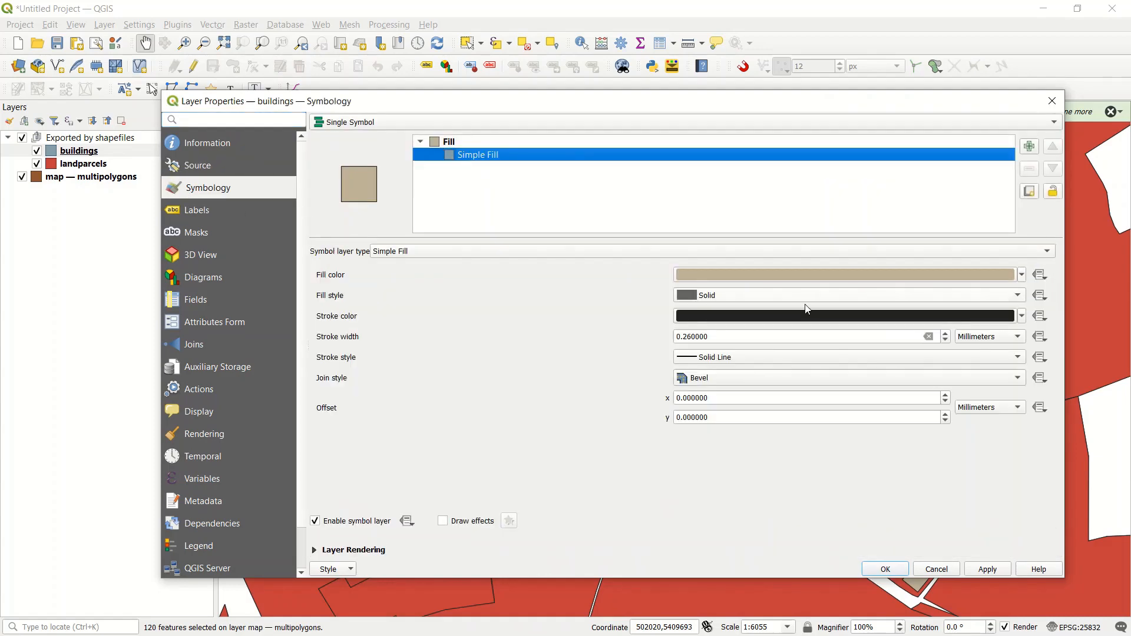
pyautogui.click(1023, 275)
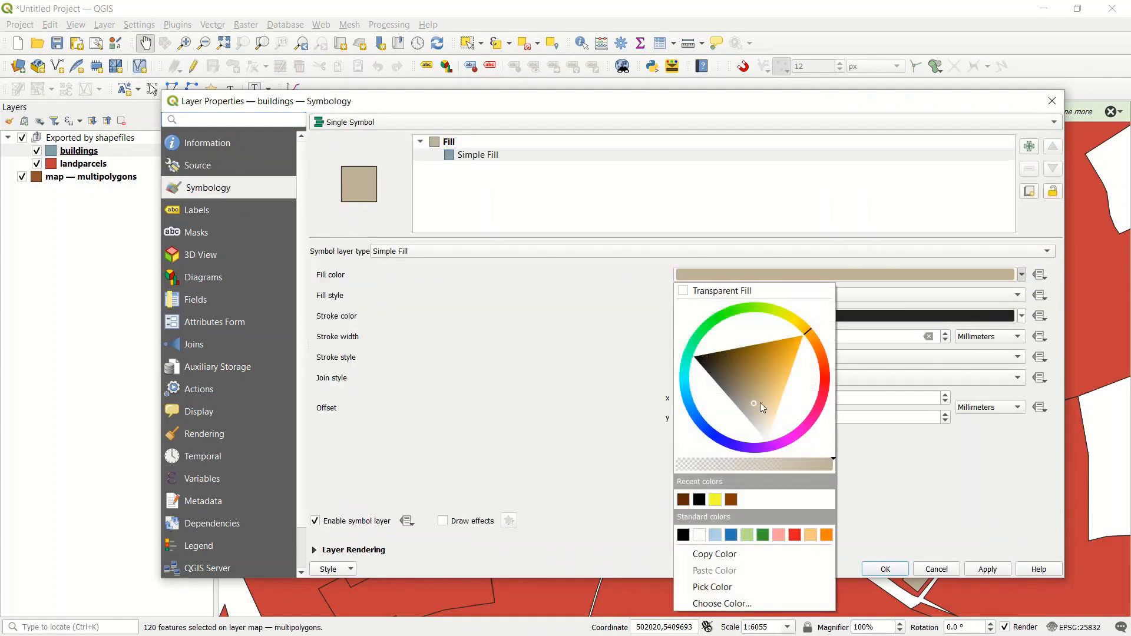
pyautogui.moveTo(760, 403)
pyautogui.mouseDown()
pyautogui.moveTo(703, 405)
pyautogui.moveTo(729, 452)
pyautogui.mouseUp()
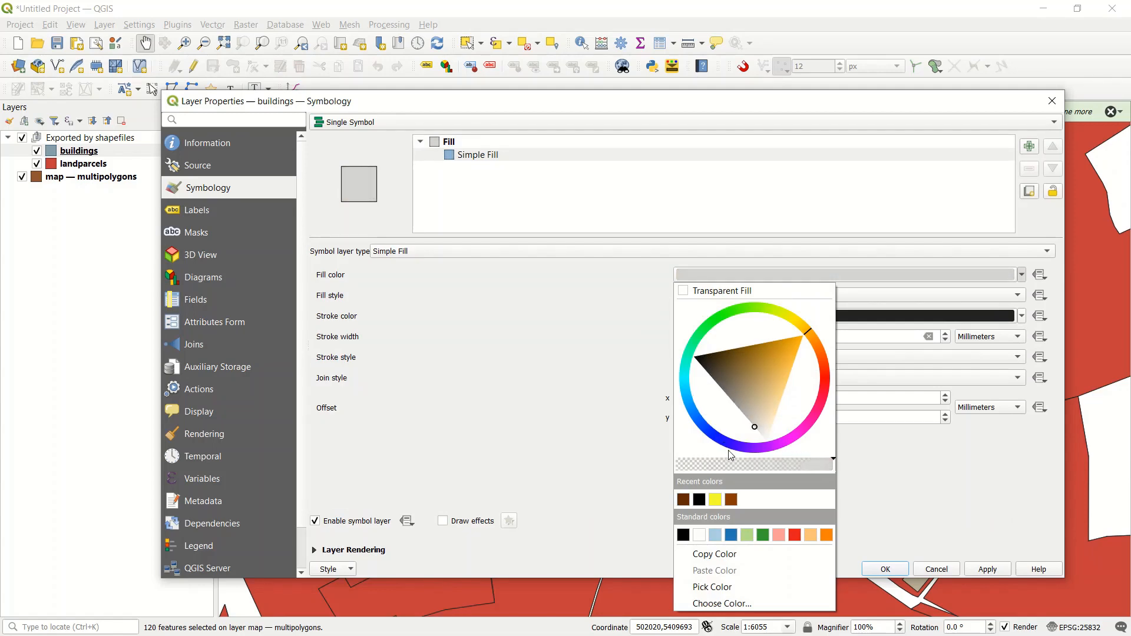
pyautogui.click(900, 501)
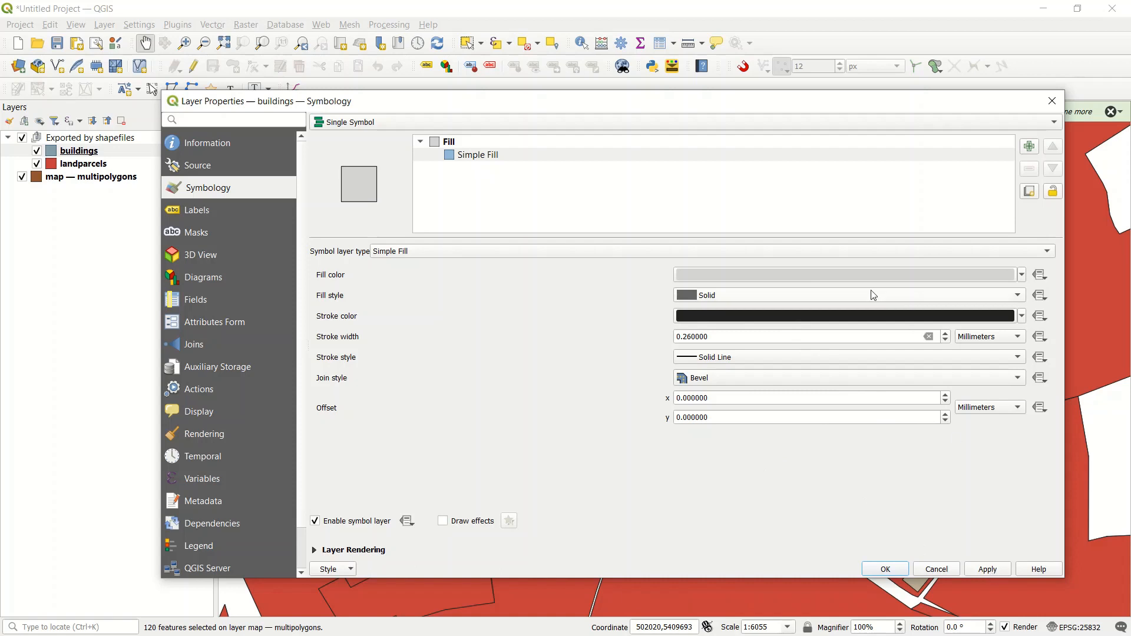
pyautogui.click(991, 337)
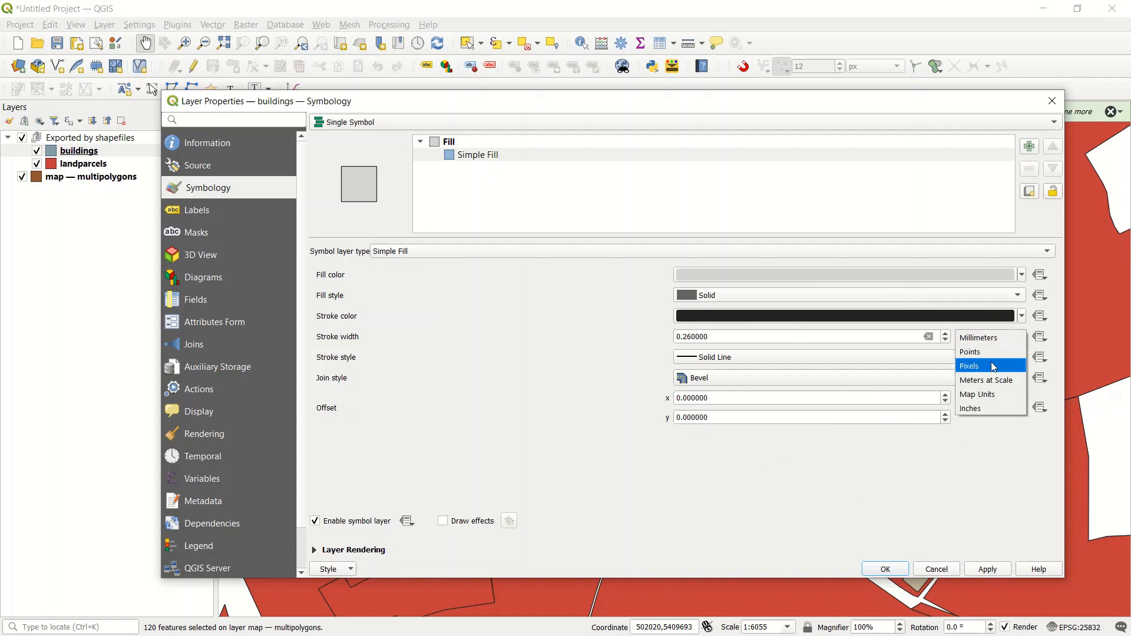
pyautogui.click(990, 339)
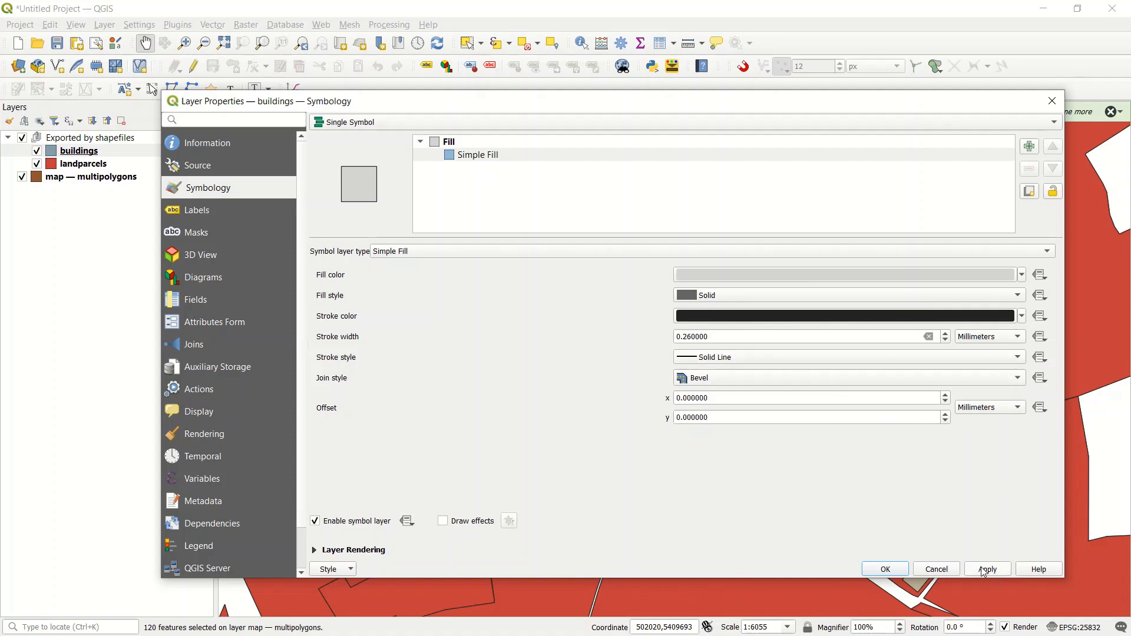
pyautogui.click(885, 569)
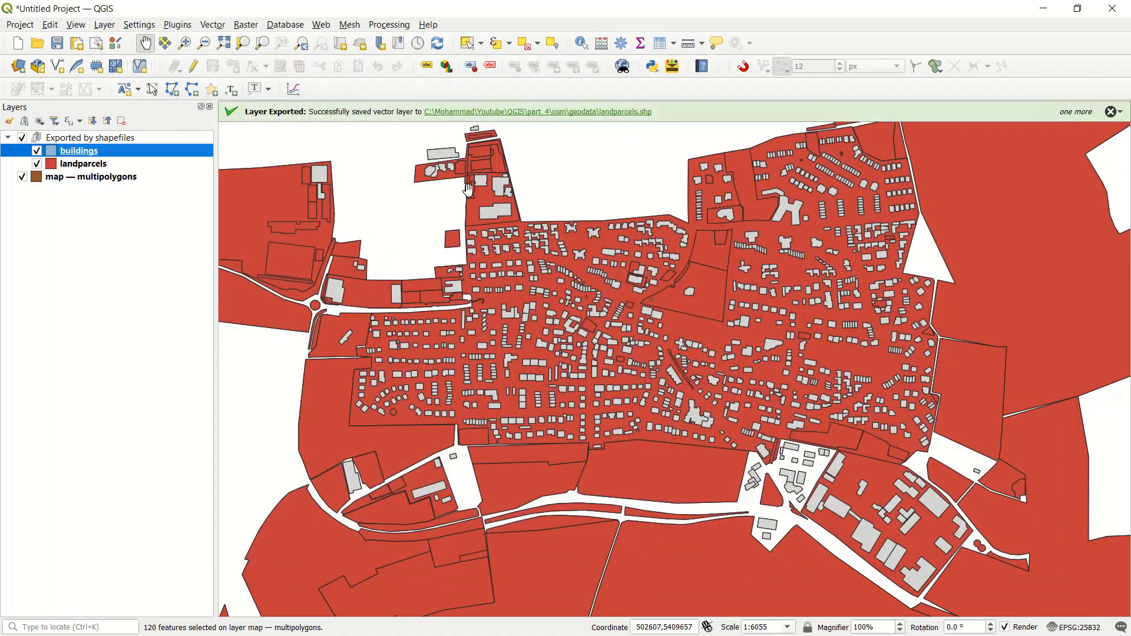
# Step: Make the landparcels layer's simple fill transparent and apply the symbology
pyautogui.click(49, 166)
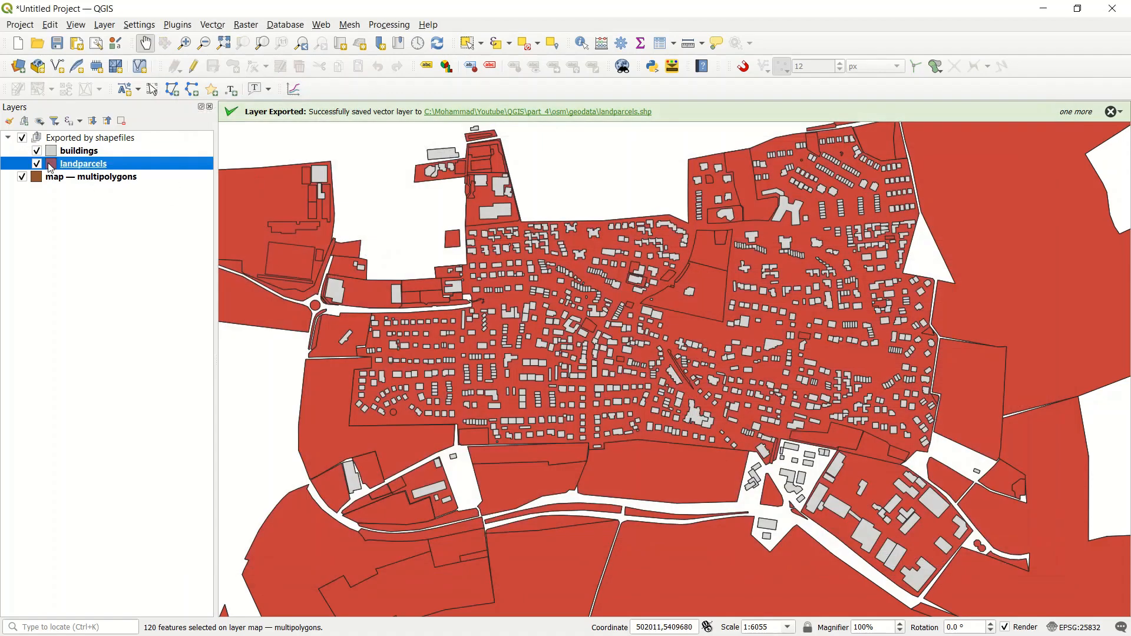
pyautogui.doubleClick(51, 168)
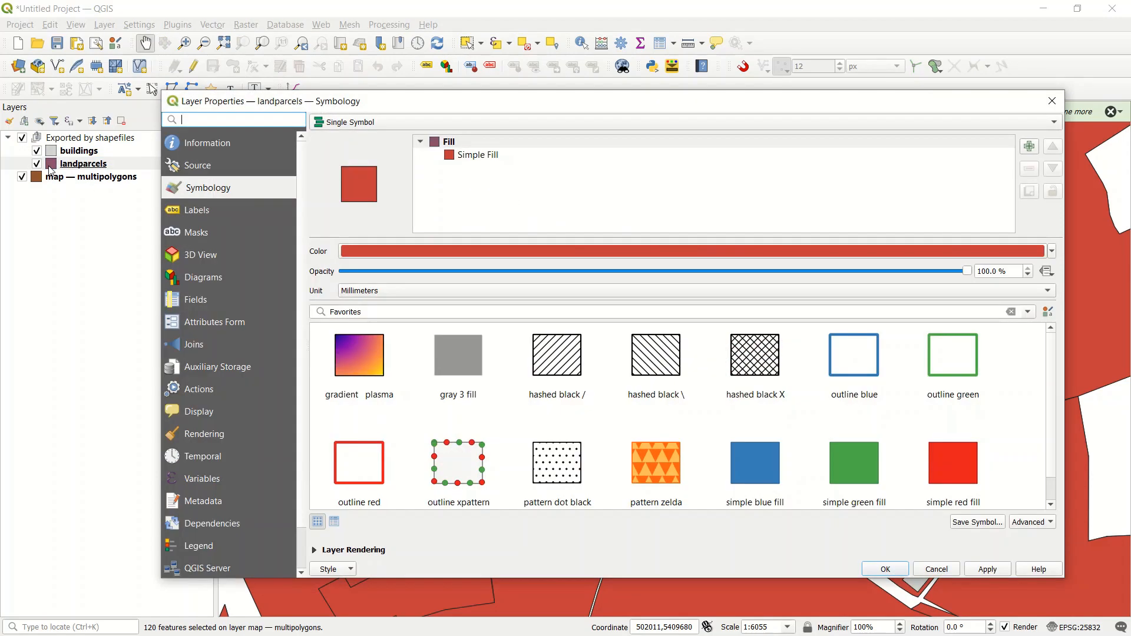
pyautogui.click(450, 157)
pyautogui.click(1023, 275)
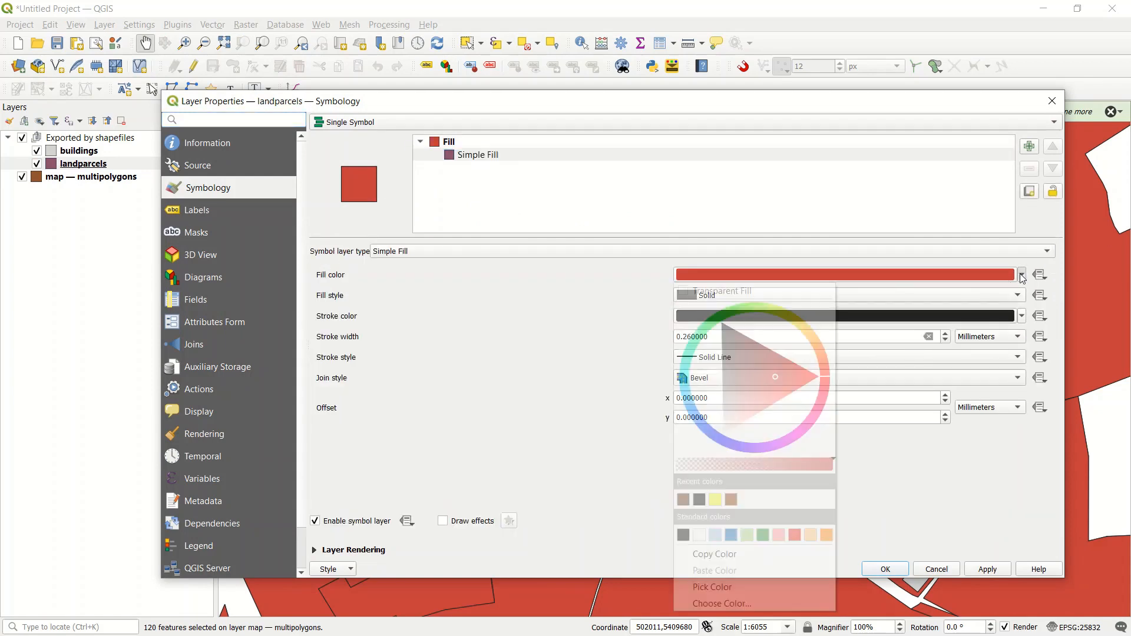
pyautogui.click(805, 293)
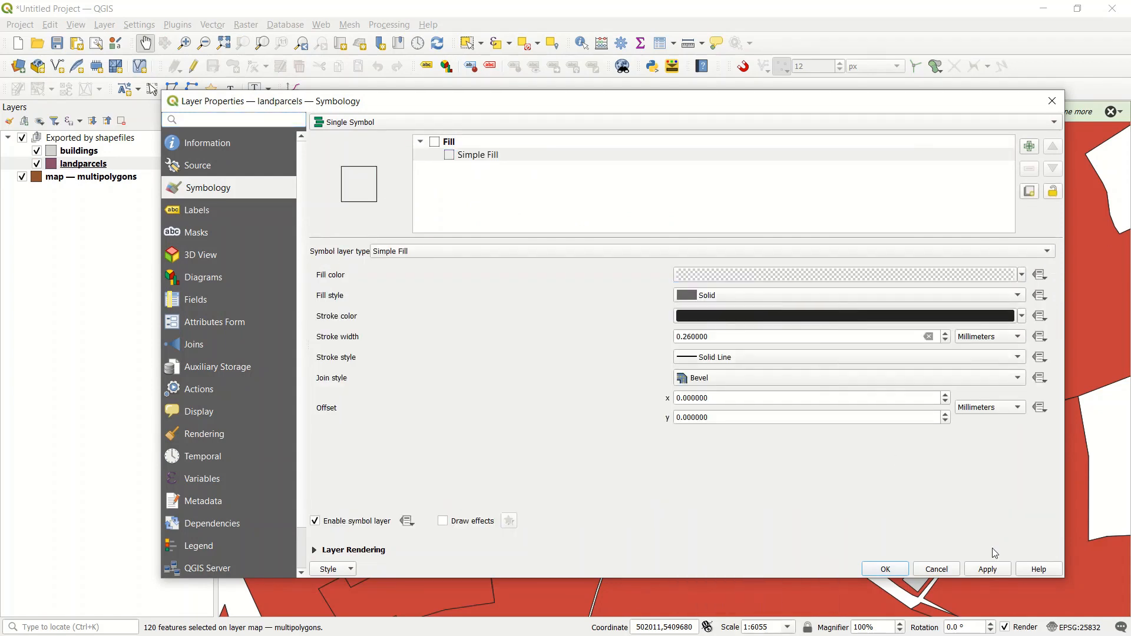
pyautogui.click(988, 570)
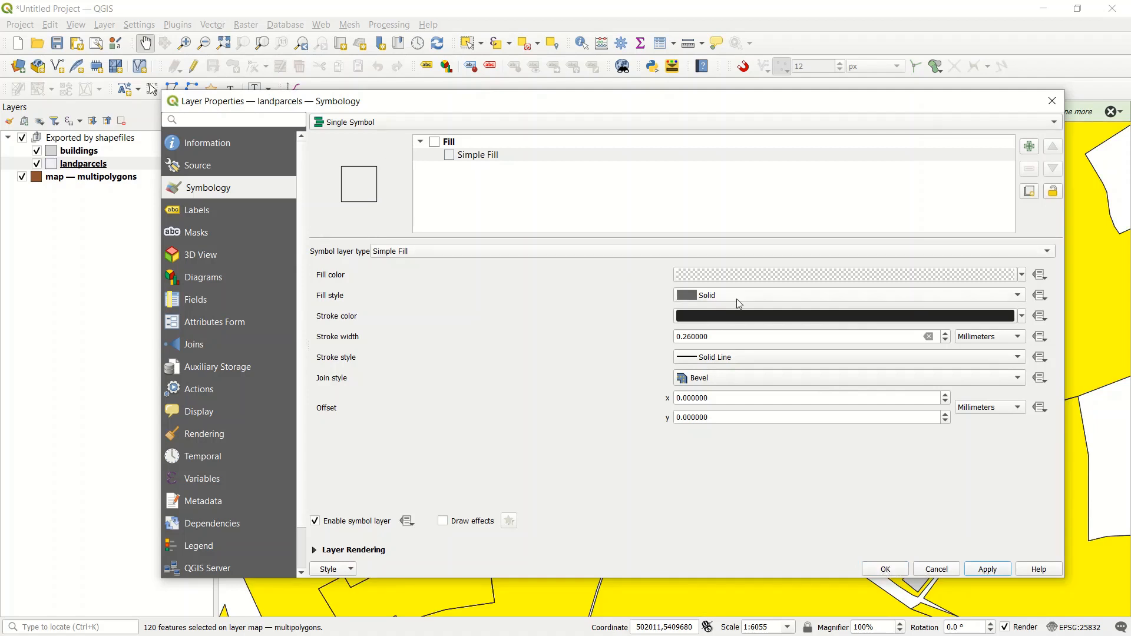
pyautogui.click(1022, 276)
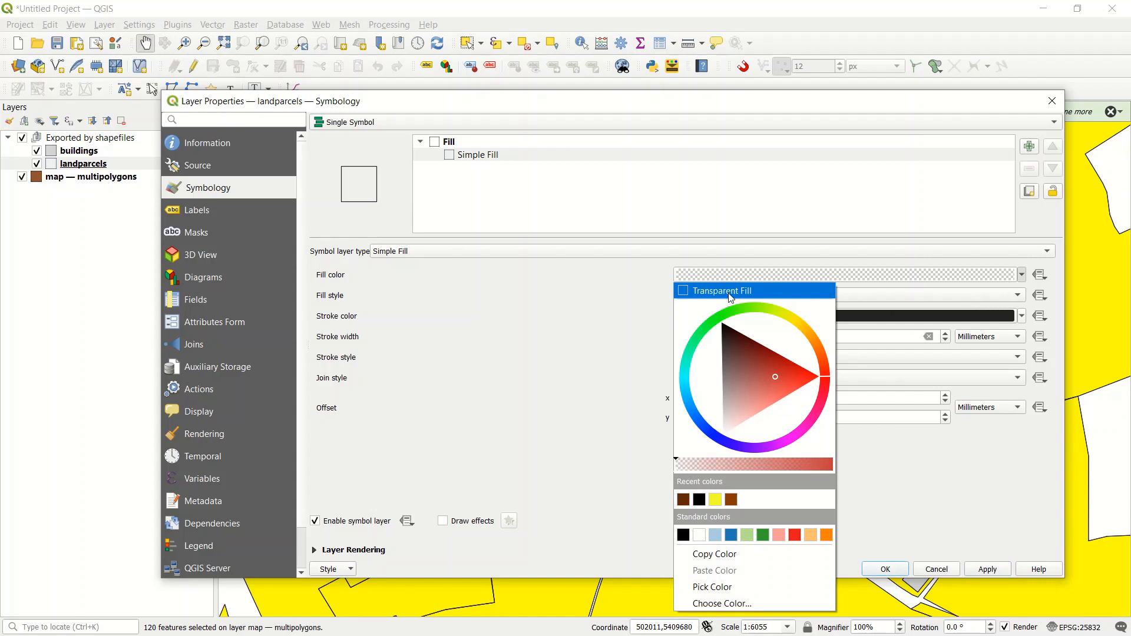
pyautogui.click(557, 303)
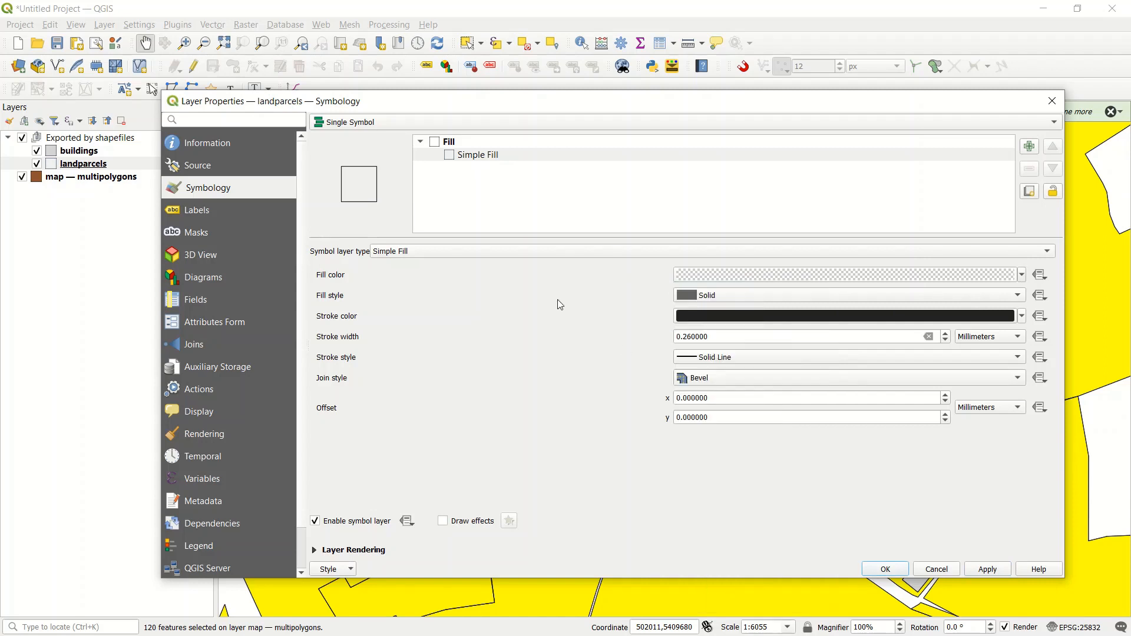
pyautogui.click(1023, 276)
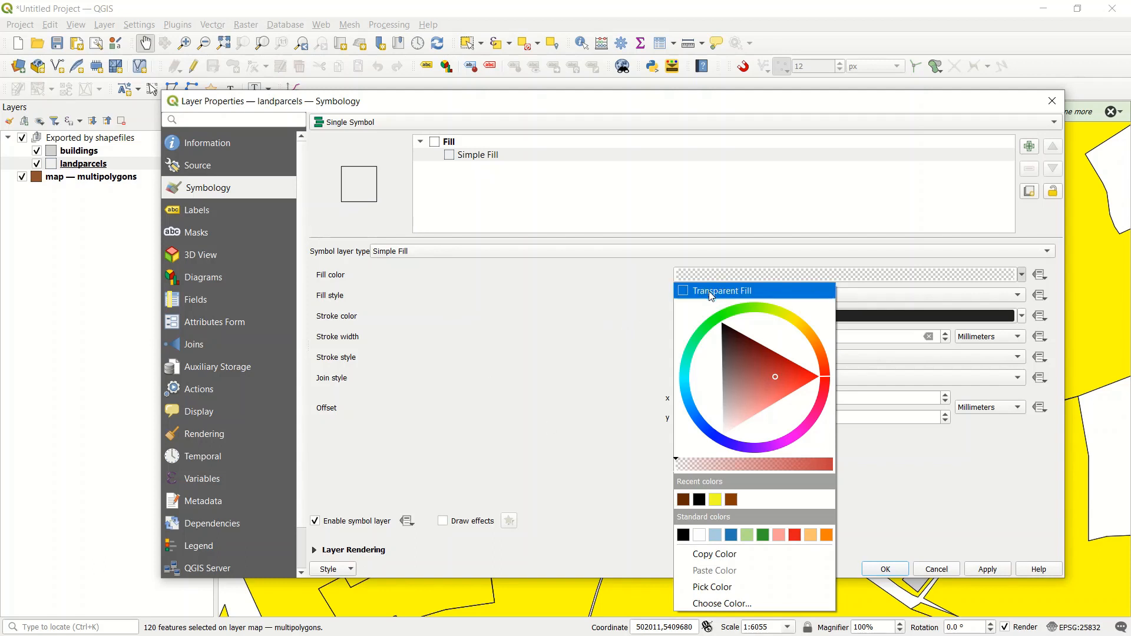
pyautogui.click(610, 369)
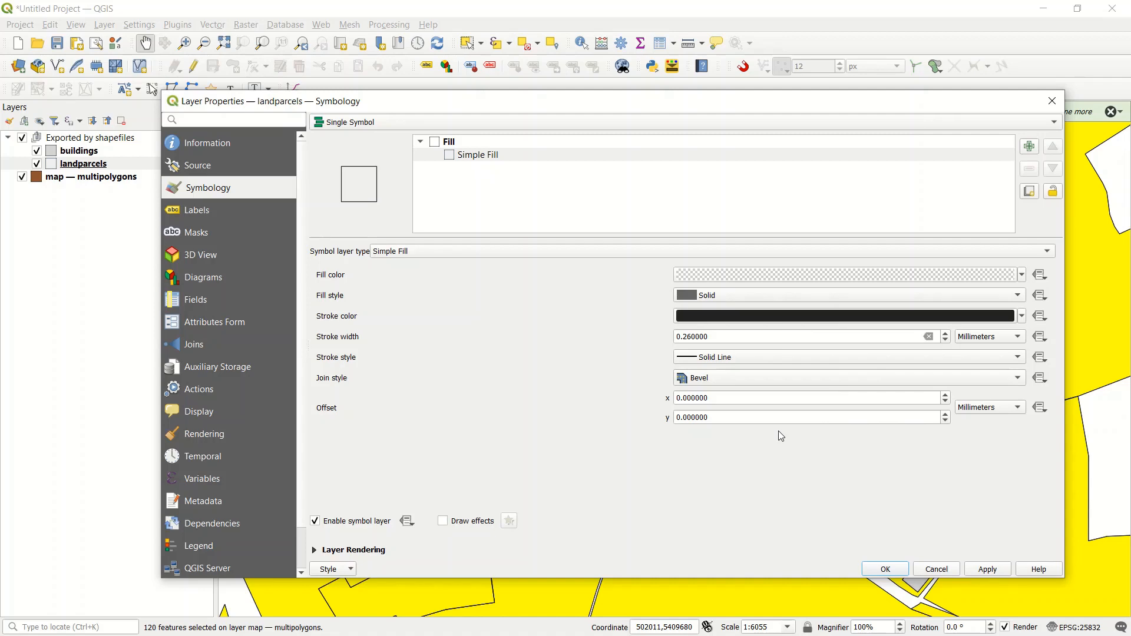
# Step: Accept the landparcels layer properties and deselect all features of the multipolygons layer
pyautogui.click(884, 570)
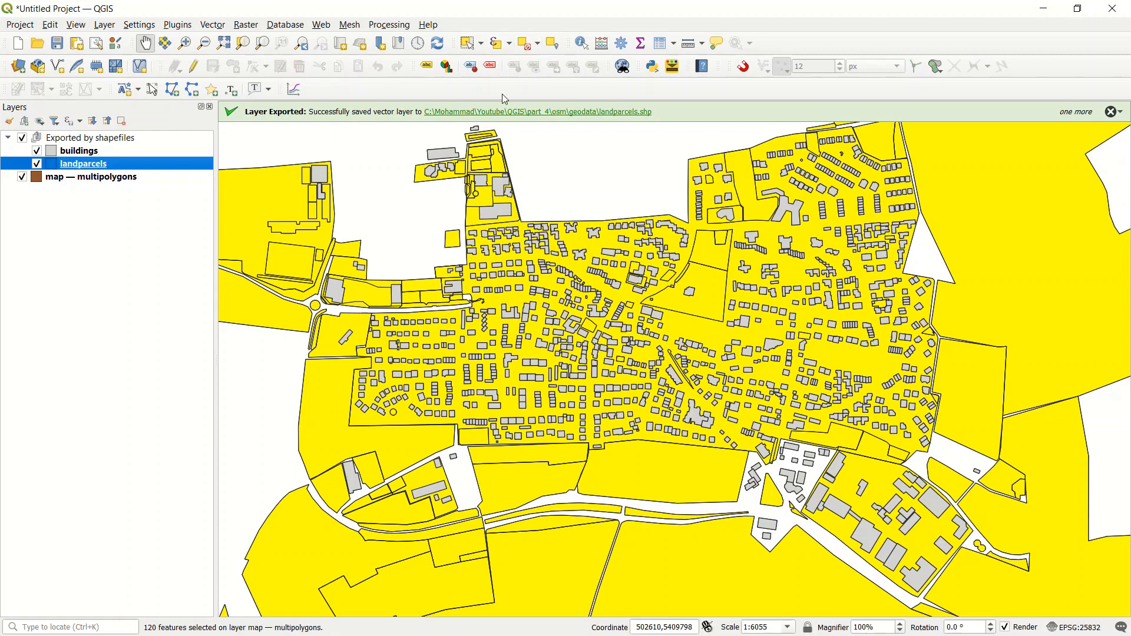
pyautogui.click(83, 150)
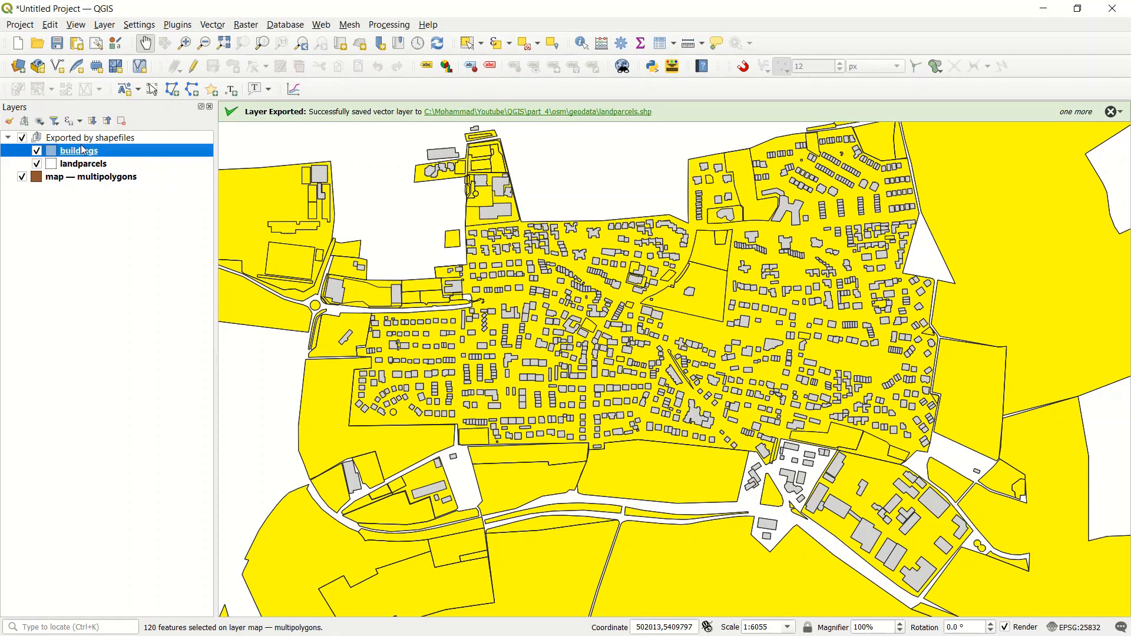
pyautogui.click(93, 177)
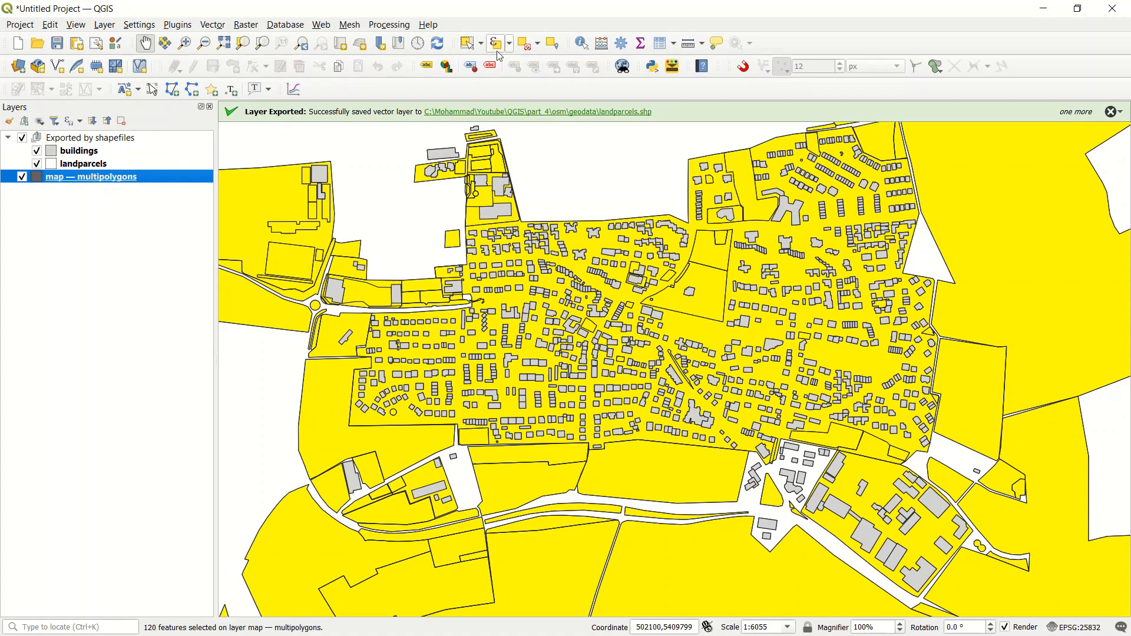
pyautogui.click(528, 43)
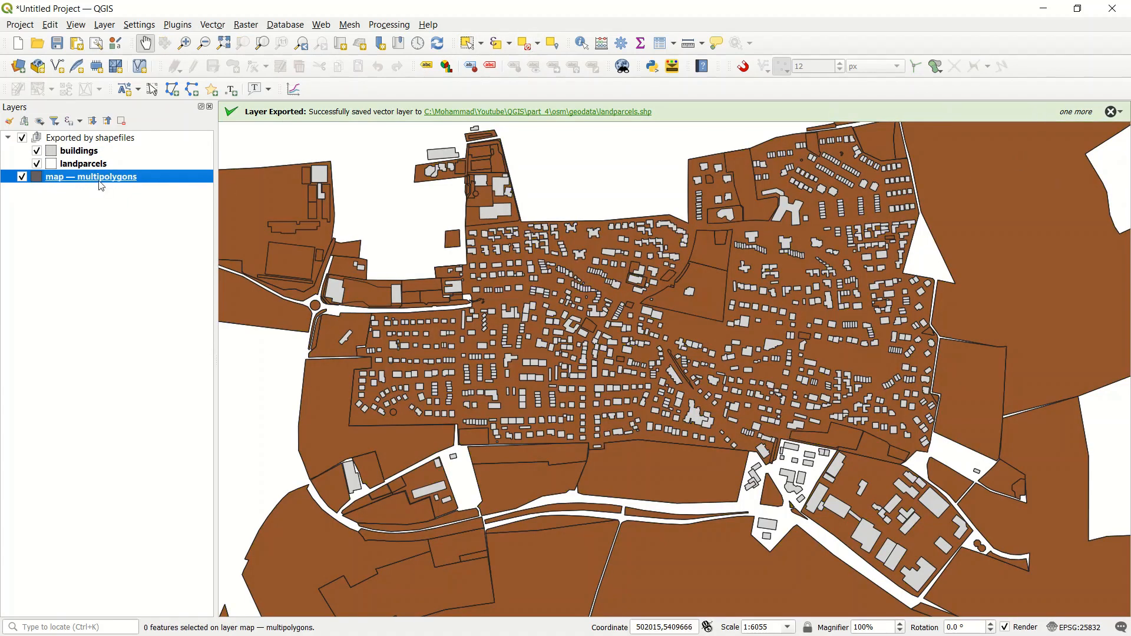
# Step: Hide the multipolygons layer and check the exported buildings and landparcels across the town
pyautogui.click(22, 176)
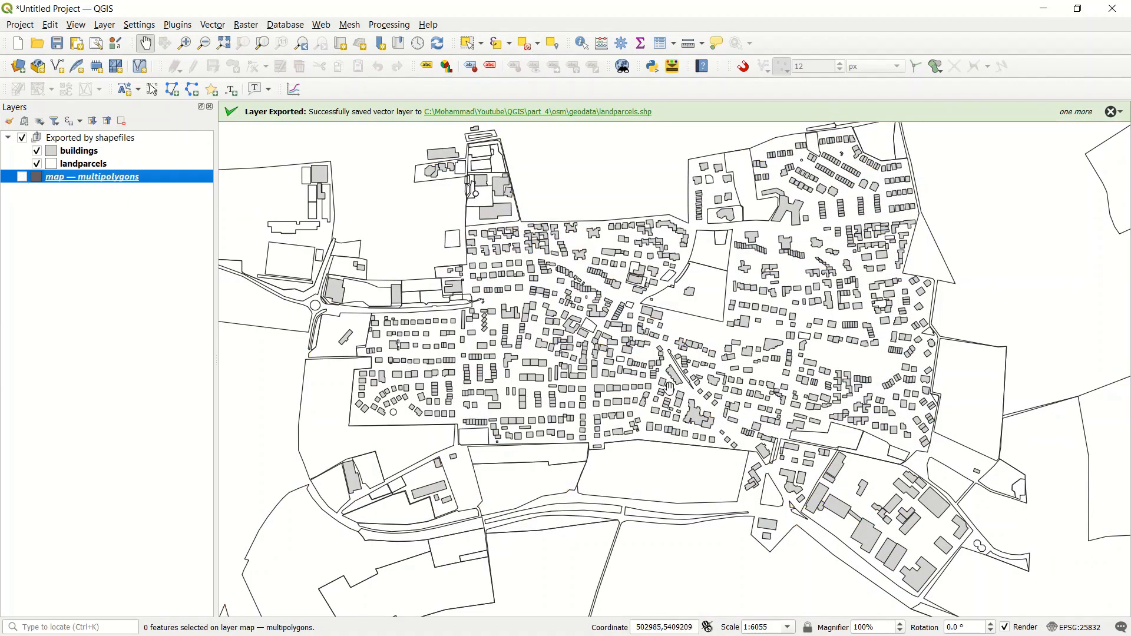
pyautogui.click(523, 295)
pyautogui.moveTo(524, 295); pyautogui.dragTo(533, 310)
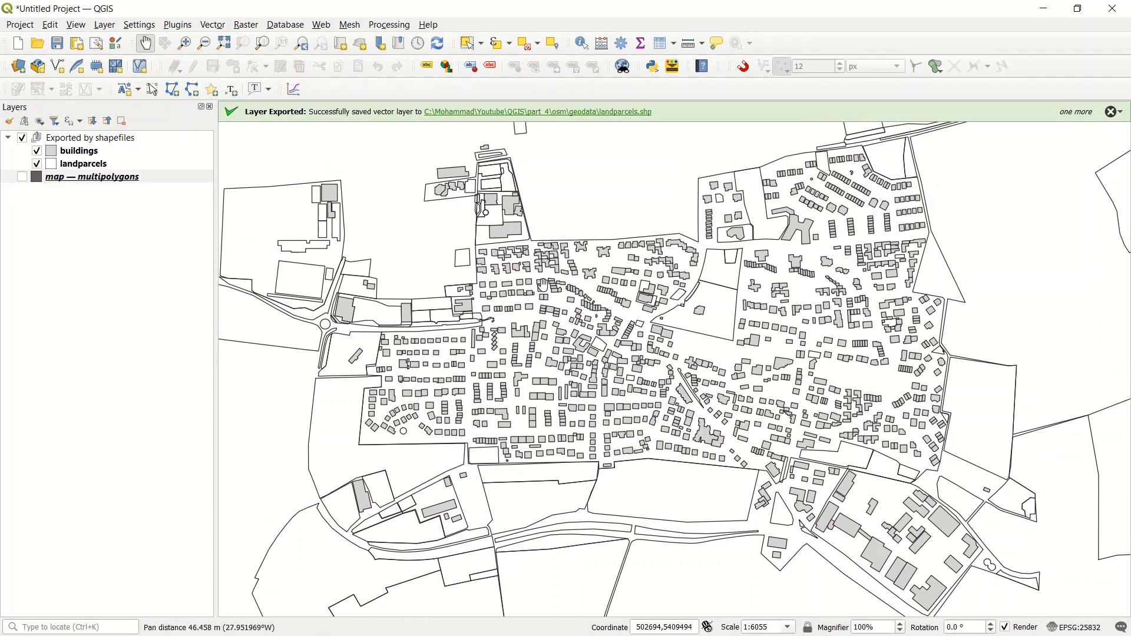
pyautogui.scroll(2, 546, 287)
pyautogui.moveTo(597, 416); pyautogui.dragTo(598, 286)
pyautogui.scroll(-1, 532, 338)
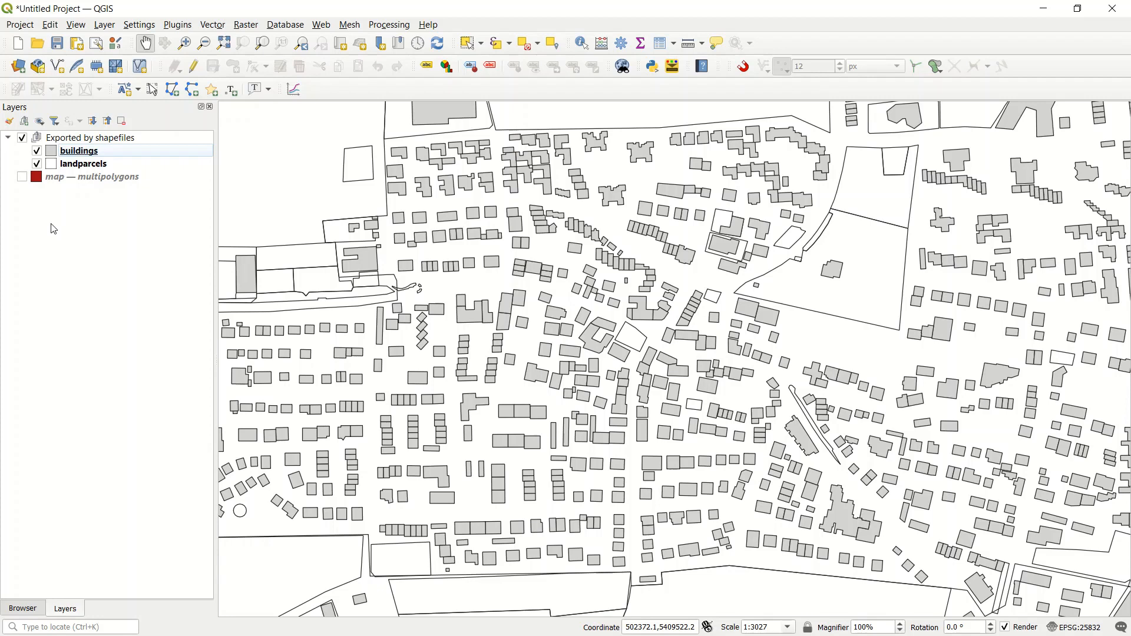
# Step: Add a layer group named Exported to geopackage and place it above the multipolygons layer
pyautogui.rightClick(70, 185)
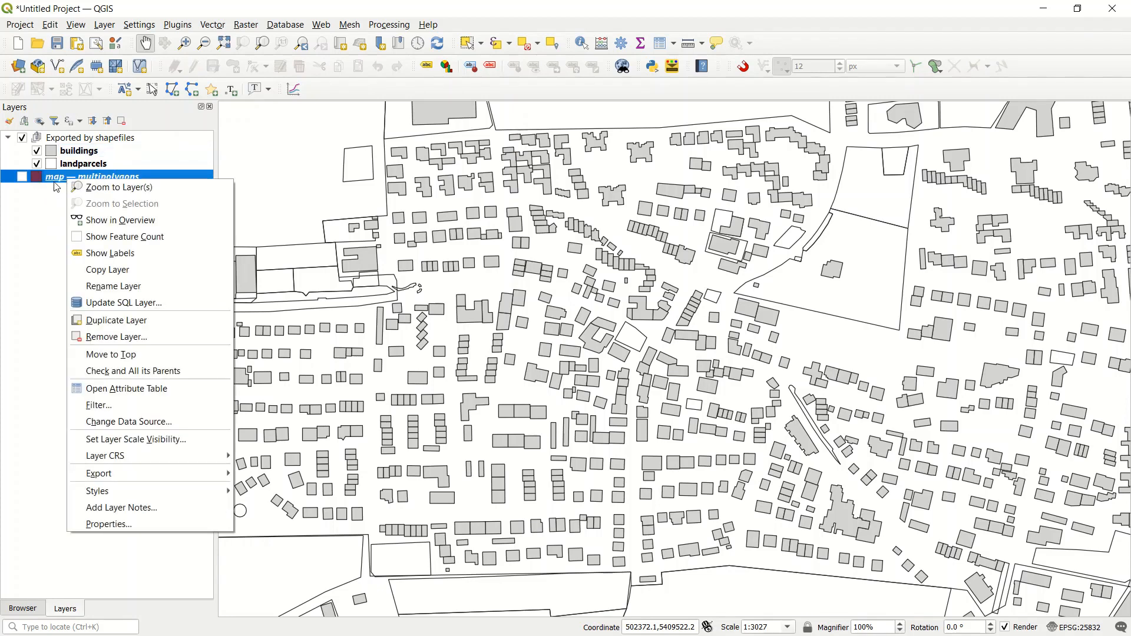
pyautogui.click(24, 121)
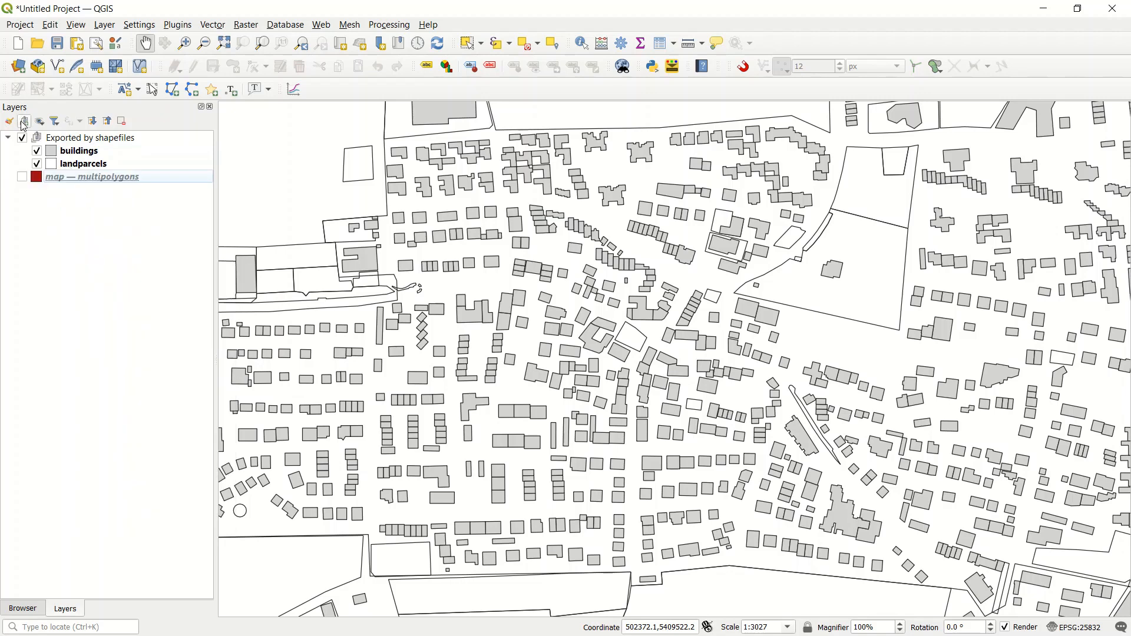
pyautogui.click(24, 120)
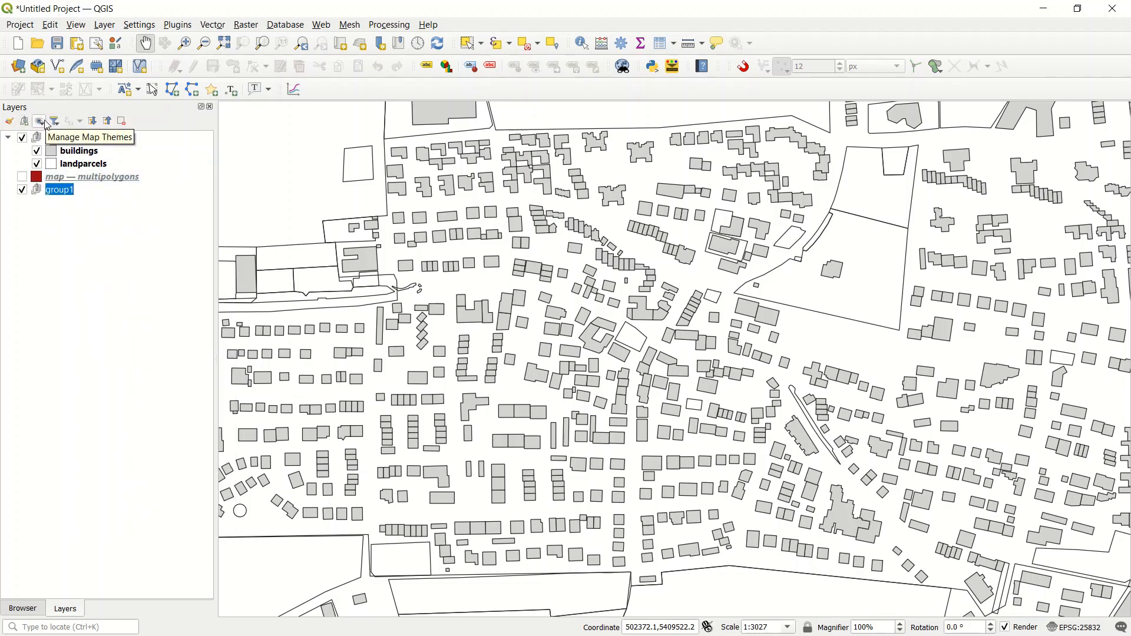
pyautogui.write('Exported to geopackage')
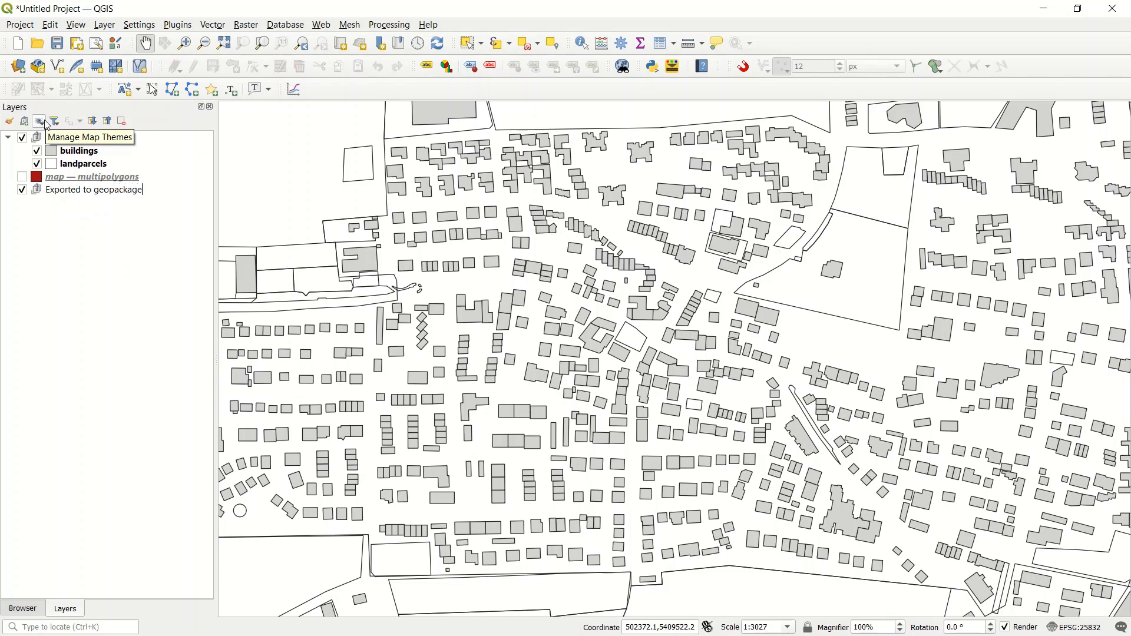
pyautogui.press('Return')
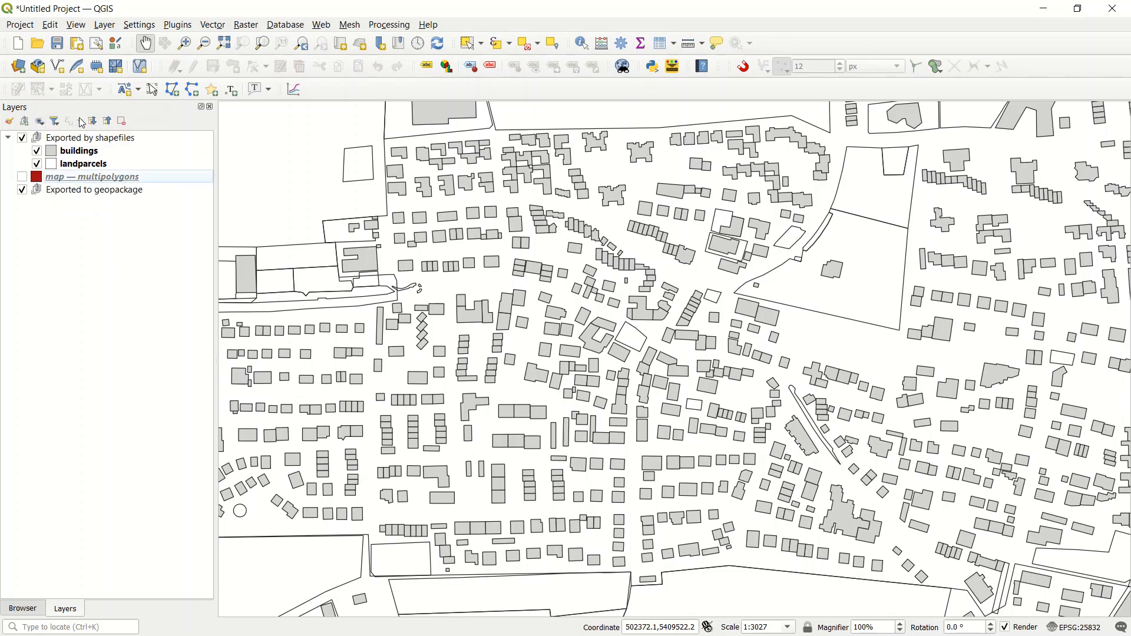
pyautogui.moveTo(89, 178)
pyautogui.mouseDown()
pyautogui.moveTo(73, 253)
pyautogui.moveTo(116, 237)
pyautogui.moveTo(56, 229)
pyautogui.moveTo(73, 192)
pyautogui.mouseUp()
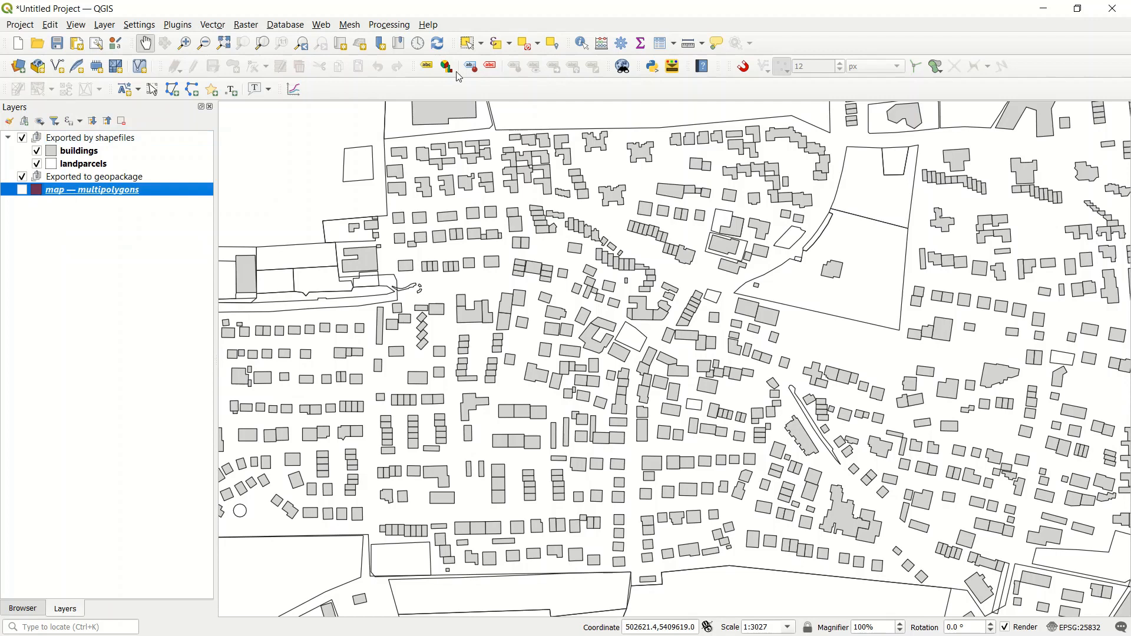
# Step: Select the multipolygons features matching the expression "building" is not null, and close the expression dialog
pyautogui.click(496, 43)
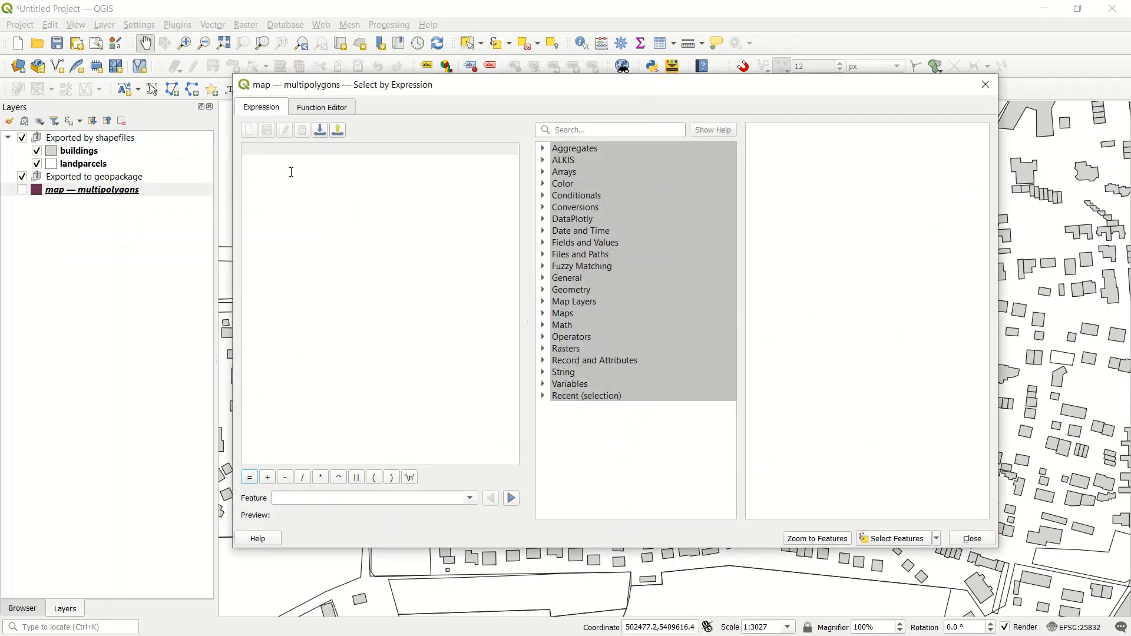
pyautogui.write('""')
pyautogui.write('b')
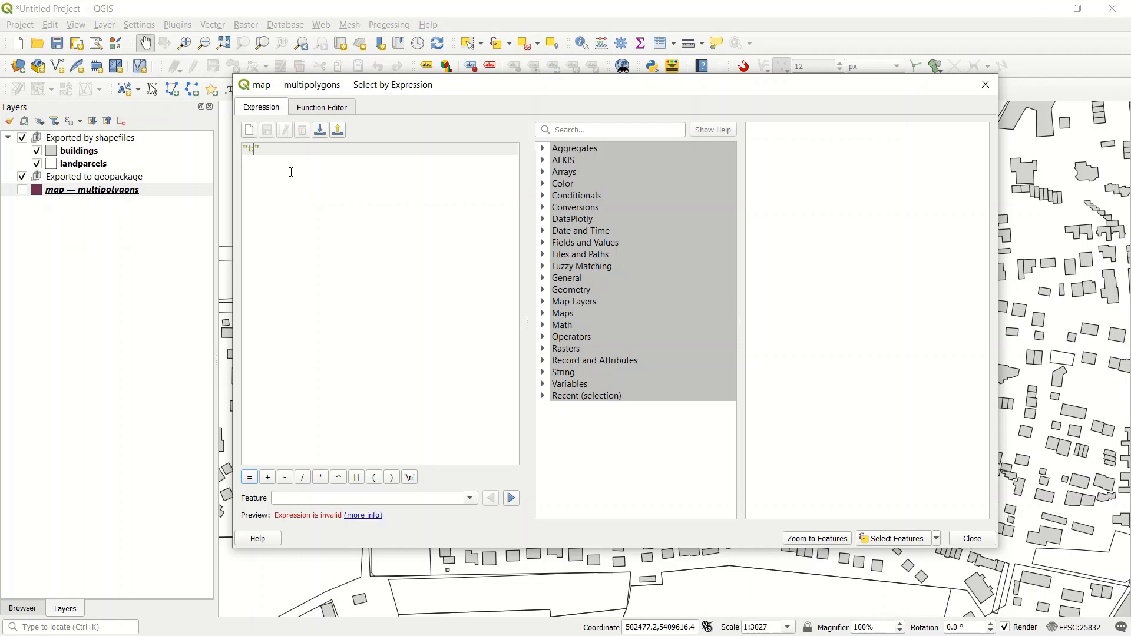
pyautogui.write('uilding')
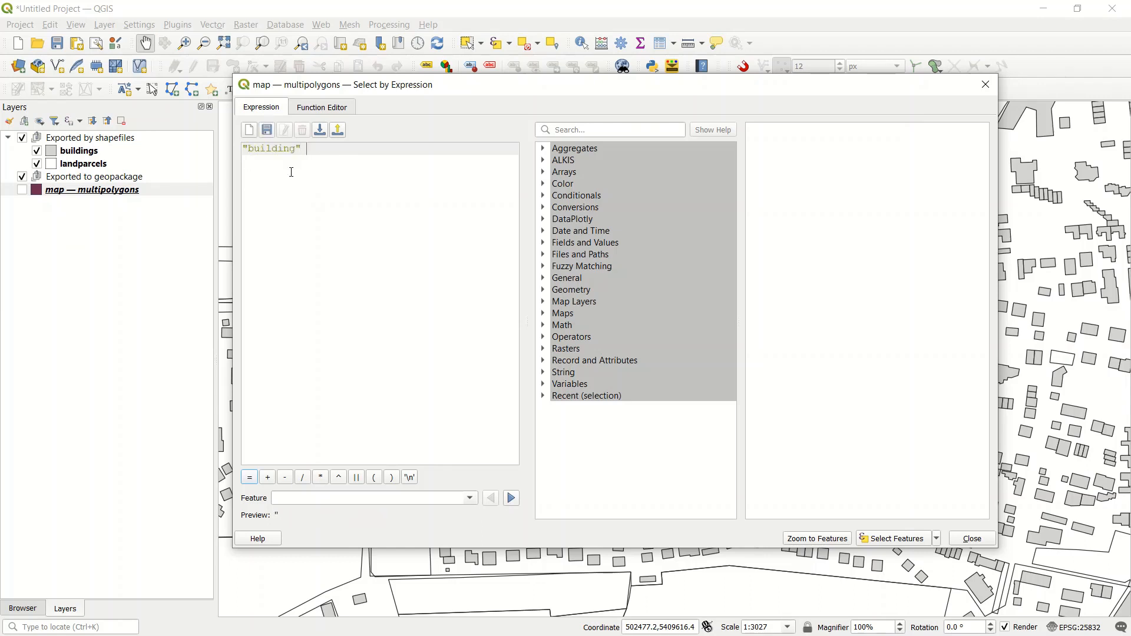
pyautogui.write('is not ')
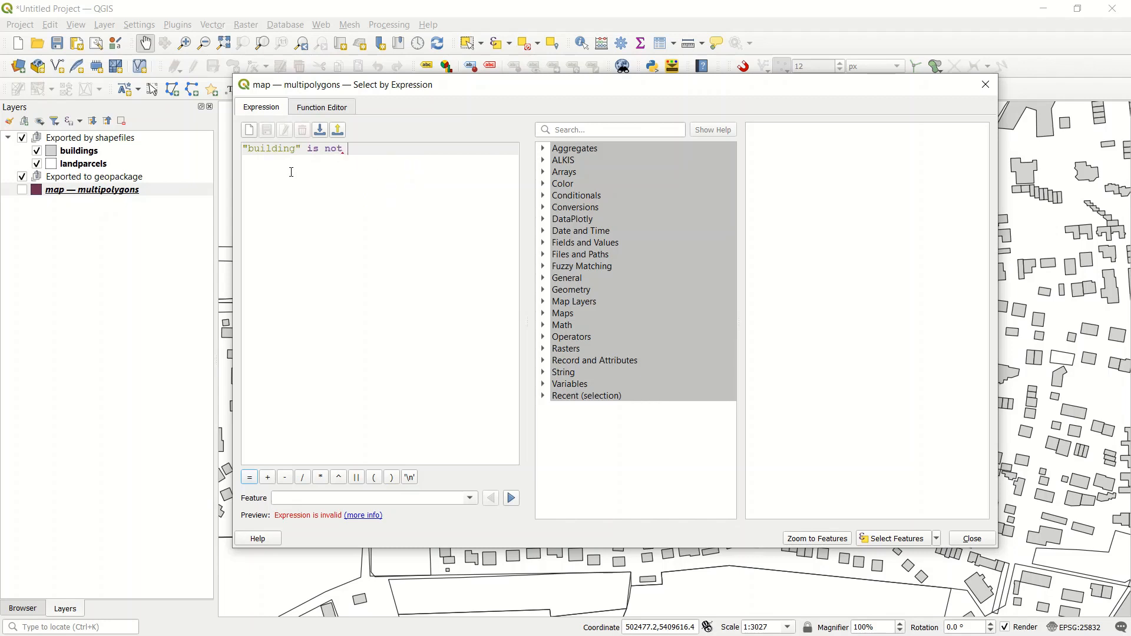
pyautogui.write('null')
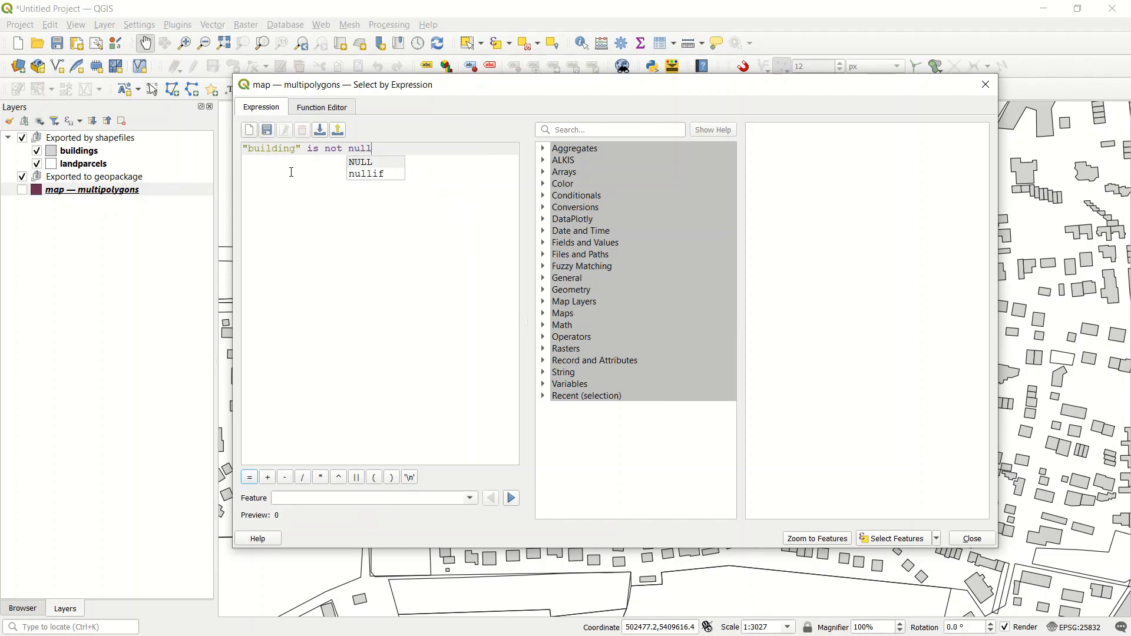
pyautogui.click(304, 246)
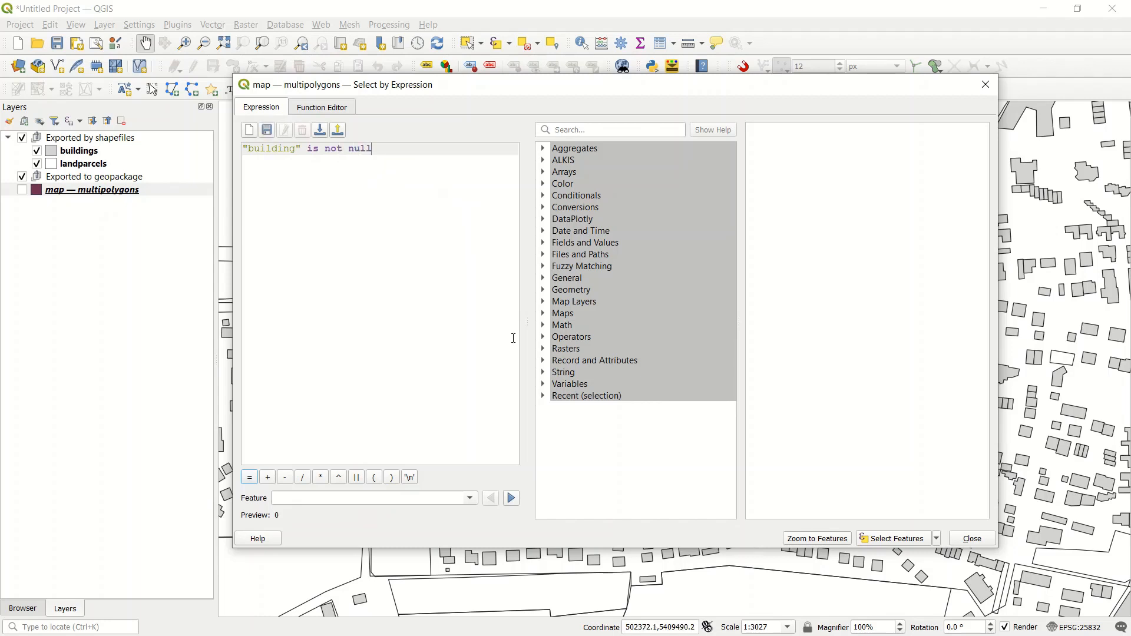
pyautogui.click(904, 536)
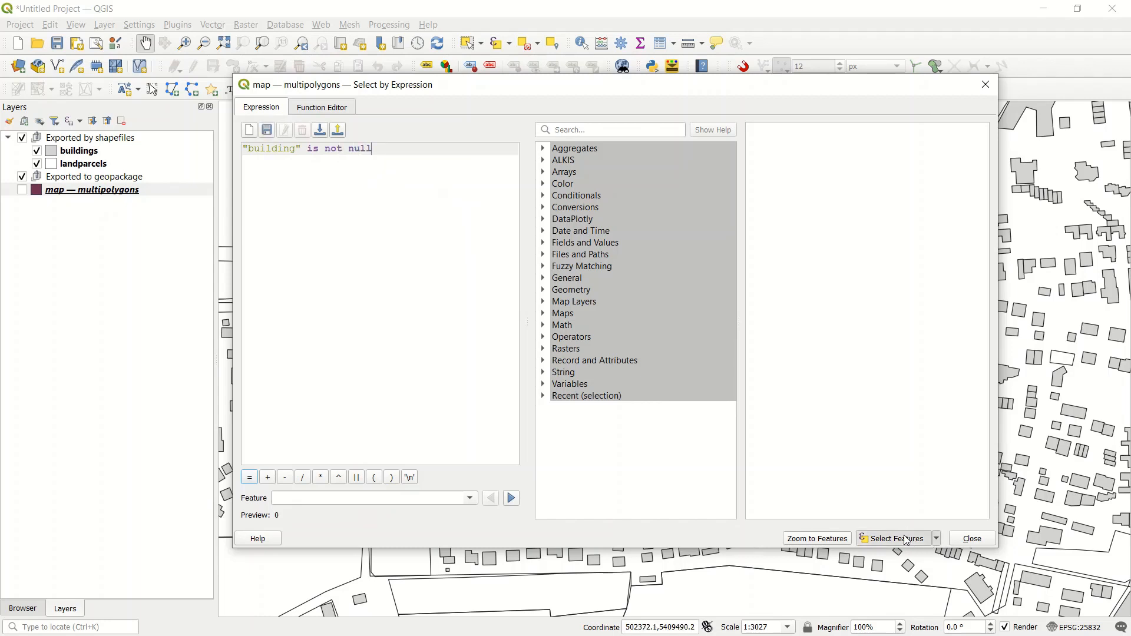
pyautogui.click(985, 86)
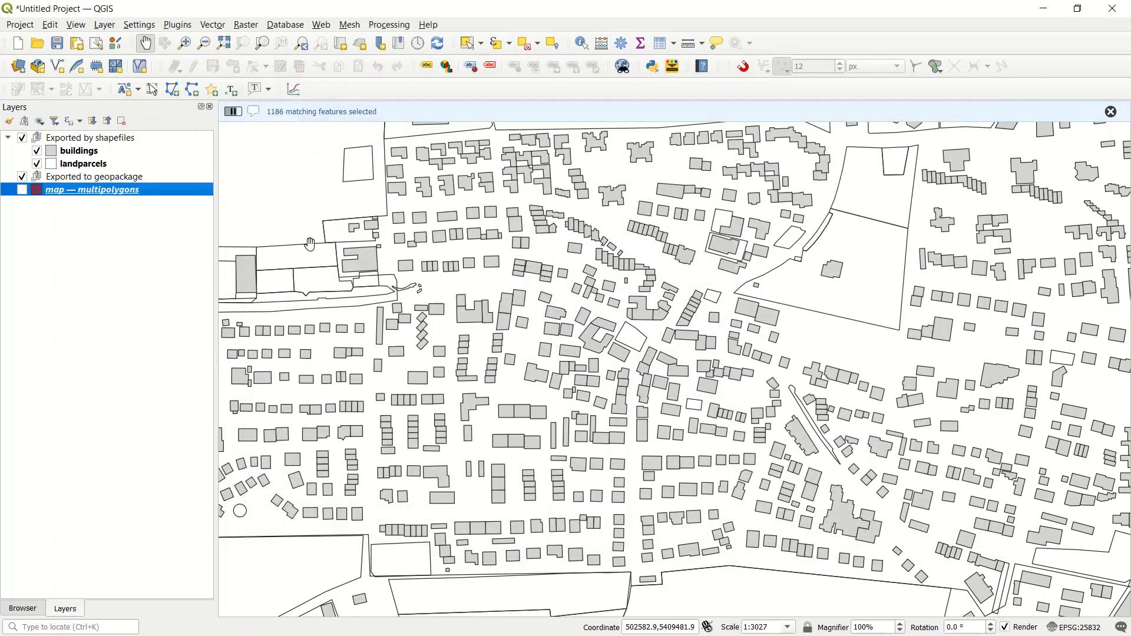
# Step: Set up an export of the selected multipolygons features in GeoPackage format, with the file named osm in the geodata folder
pyautogui.rightClick(77, 197)
pyautogui.moveTo(212, 491)
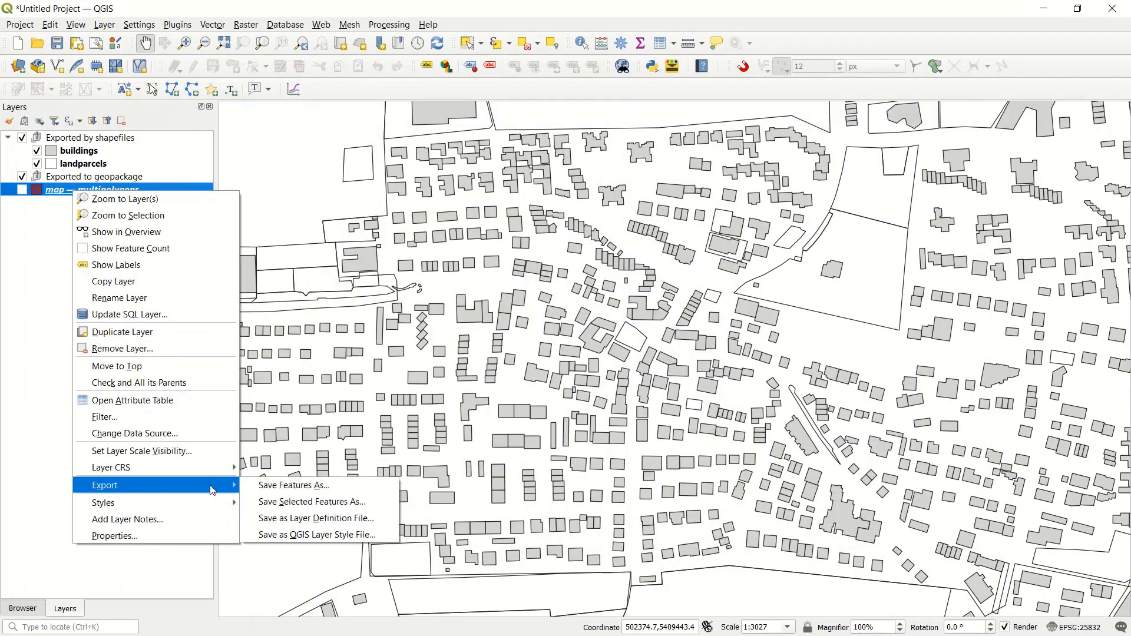
pyautogui.click(329, 507)
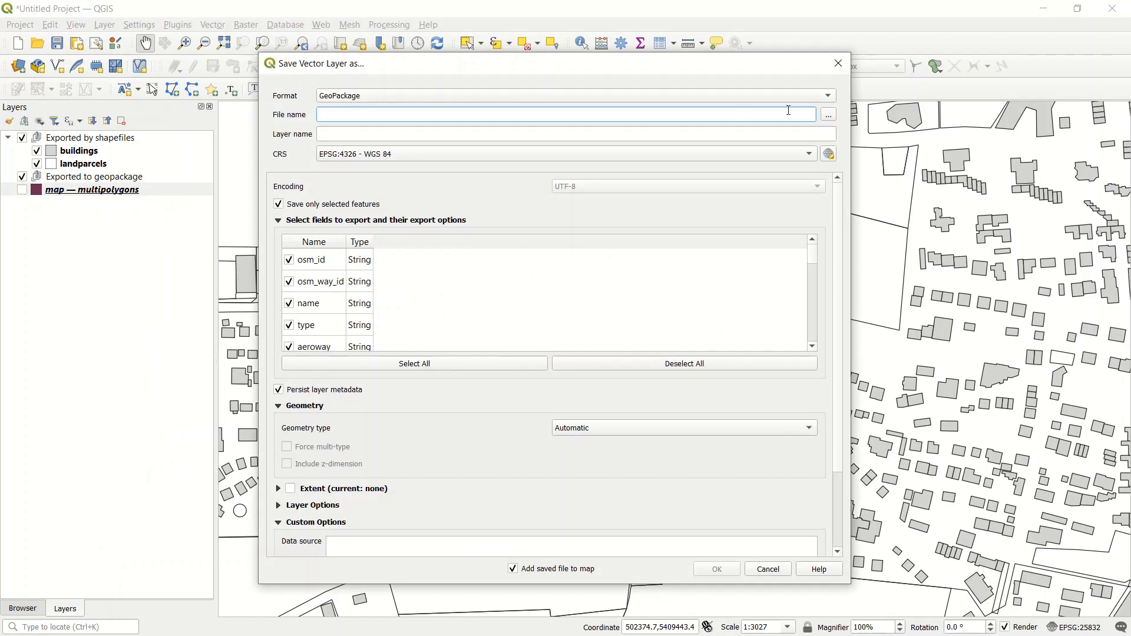
pyautogui.click(826, 100)
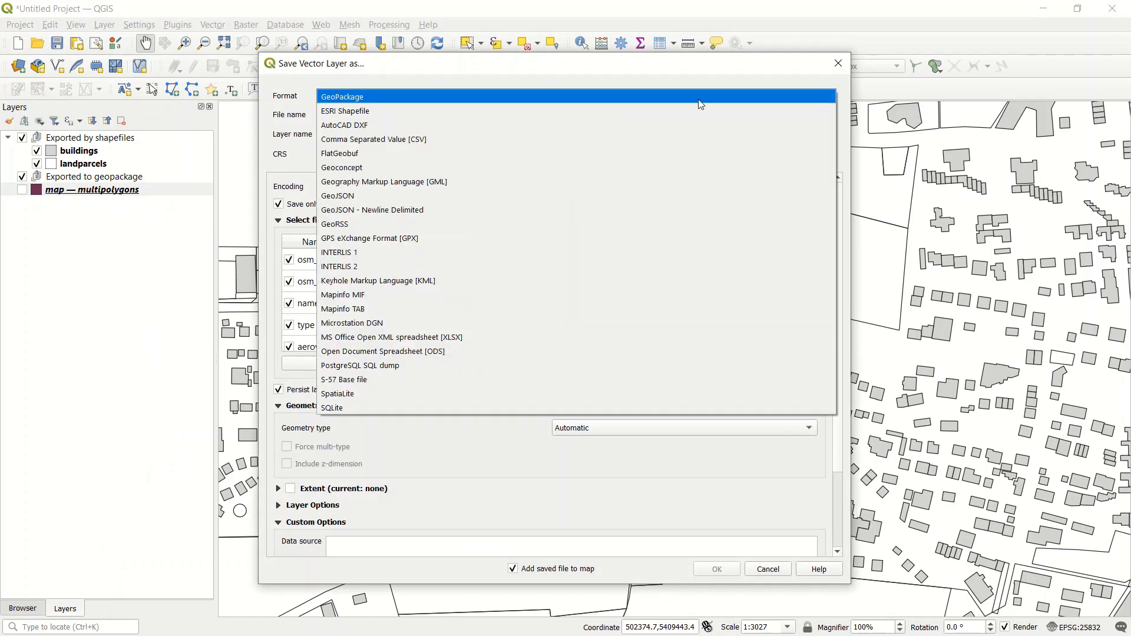
pyautogui.click(353, 98)
pyautogui.click(829, 116)
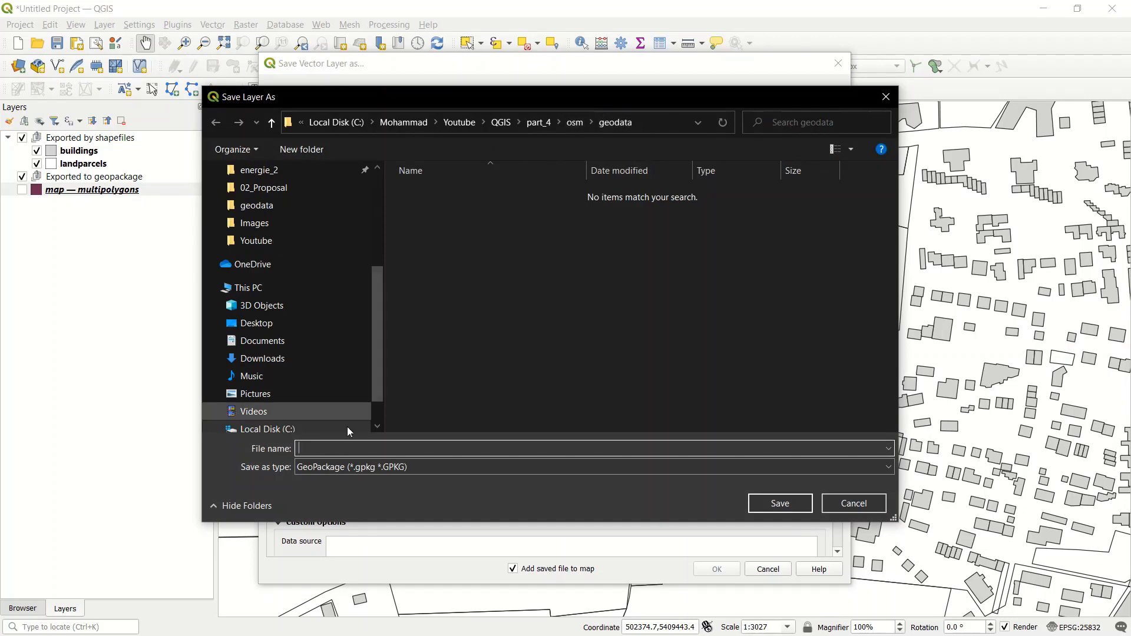
pyautogui.click(356, 452)
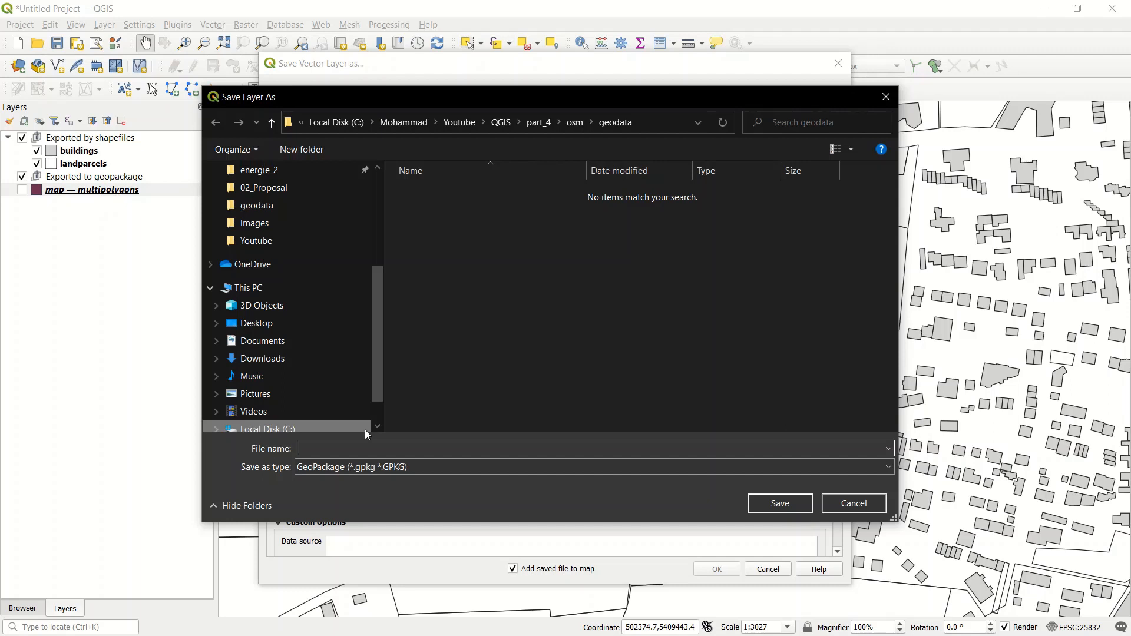
pyautogui.write('osm')
pyautogui.click(780, 503)
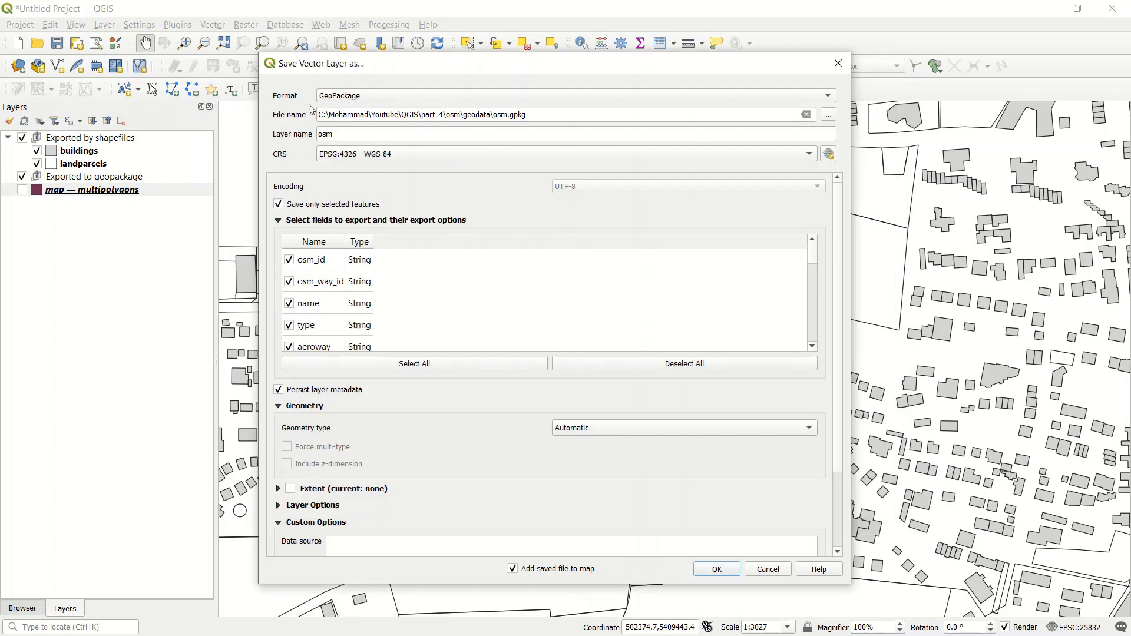
# Step: Name the export layer buildings, use the project CRS EPSG:25832 and Polygon geometry, and run the export
pyautogui.doubleClick(344, 132)
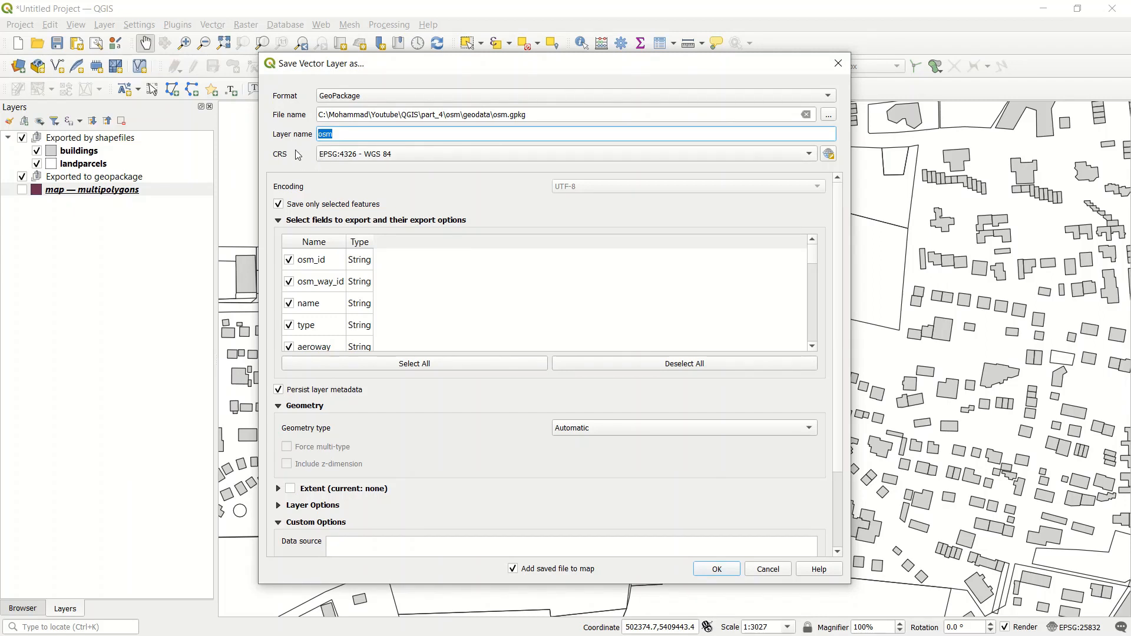
pyautogui.write('buildings')
pyautogui.click(345, 154)
pyautogui.click(379, 173)
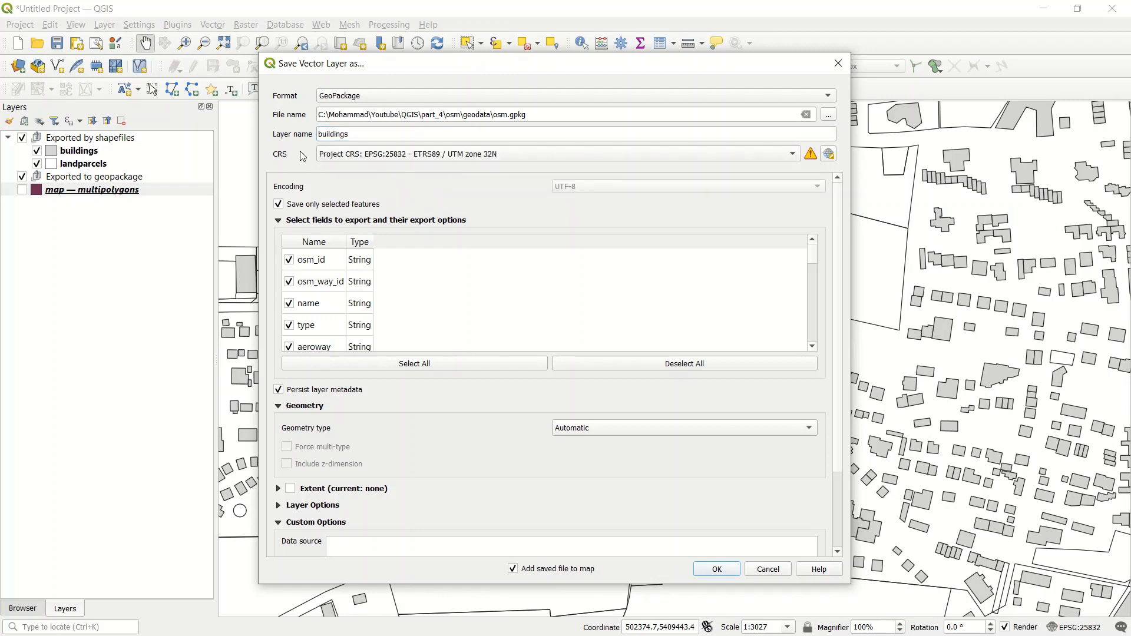
pyautogui.click(709, 428)
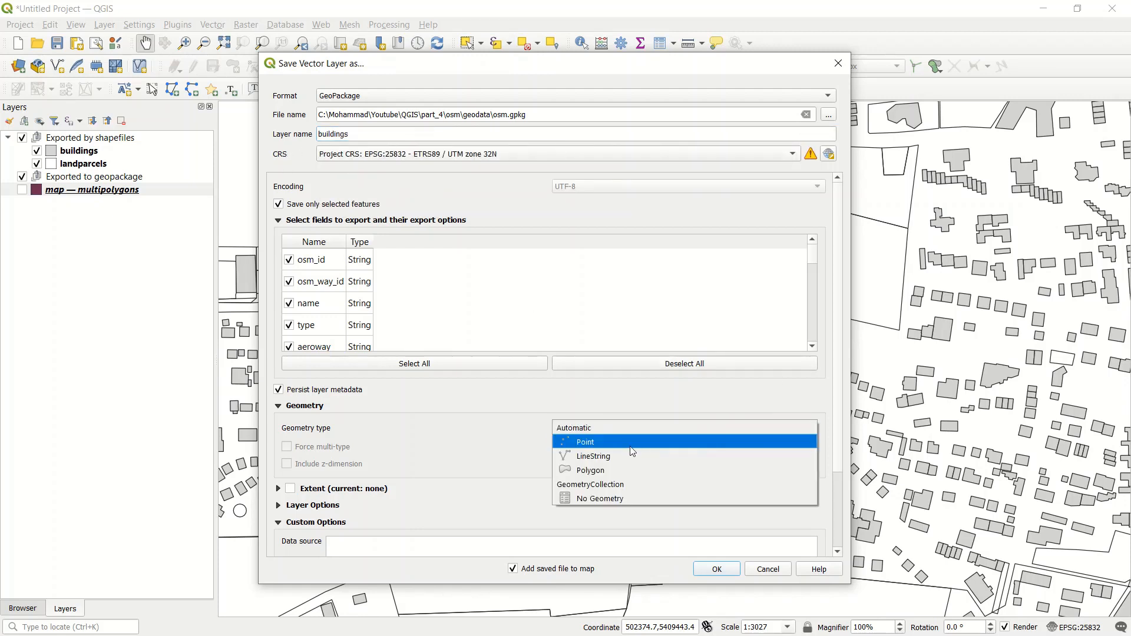
pyautogui.click(624, 465)
pyautogui.scroll(-3, 834, 328)
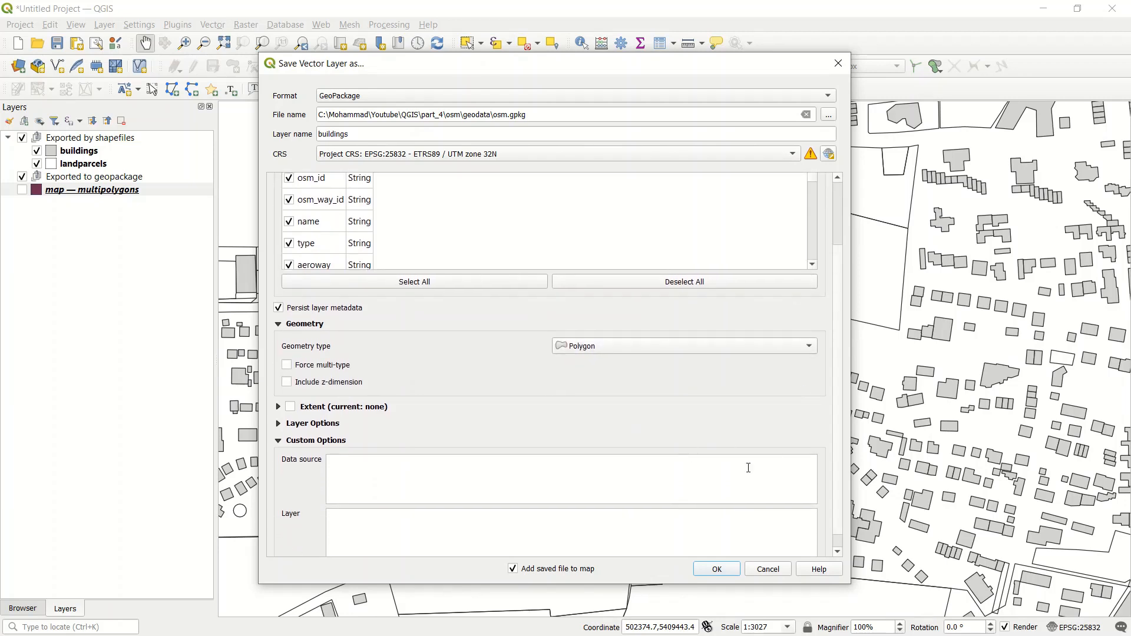
pyautogui.click(717, 569)
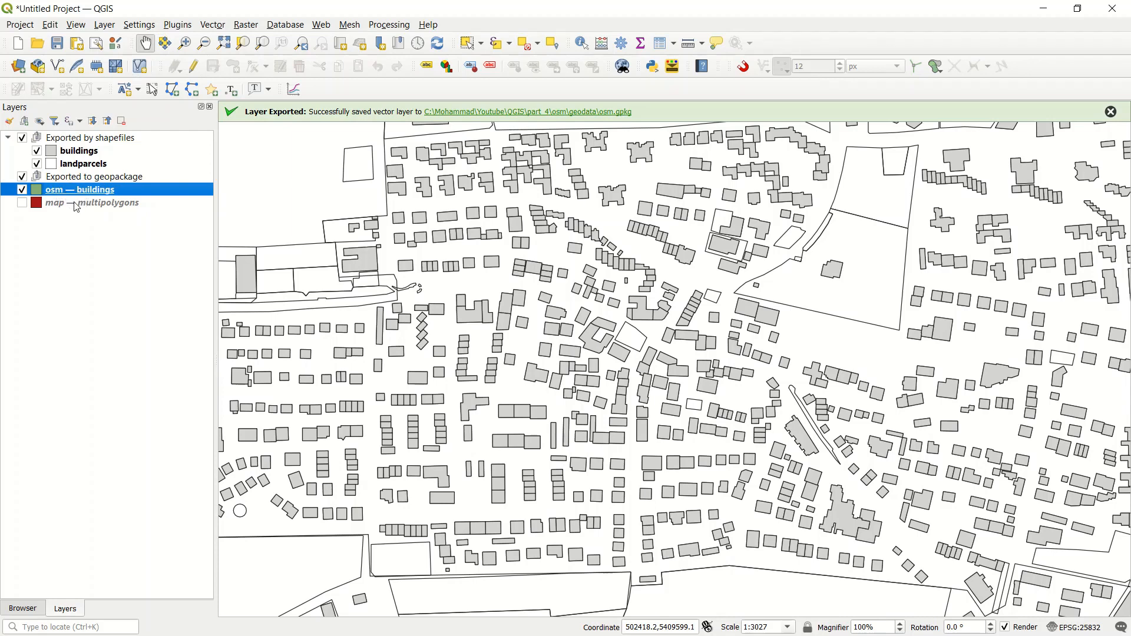
# Step: Hide the Exported by shapefiles group and make the multipolygons layer active
pyautogui.click(23, 138)
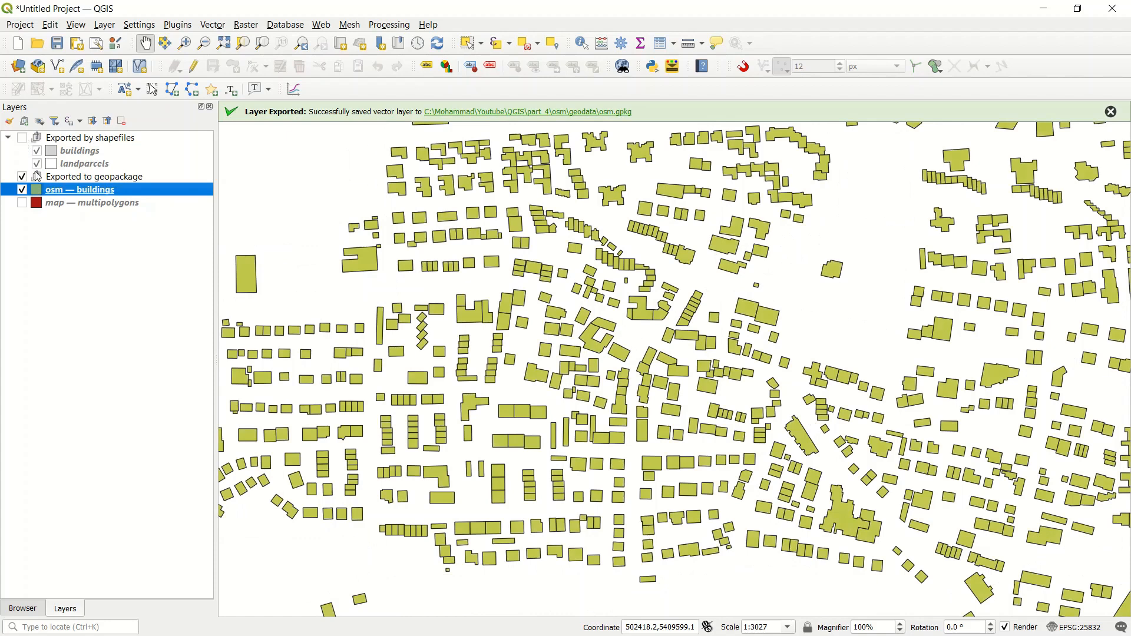
pyautogui.click(84, 205)
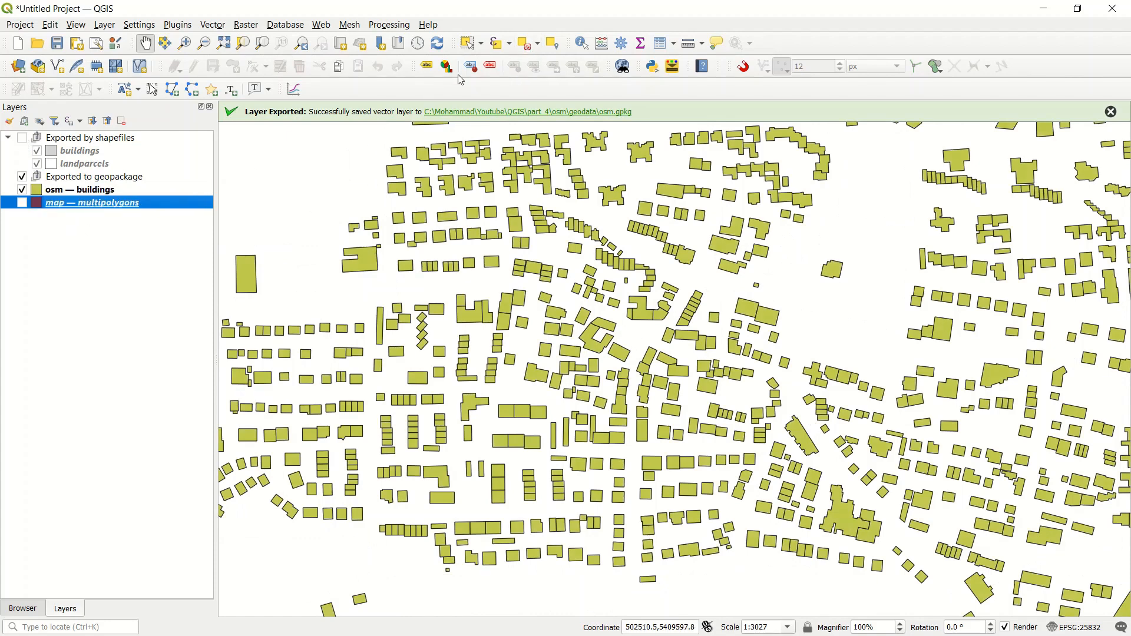
pyautogui.rightClick(73, 203)
pyautogui.moveTo(164, 494)
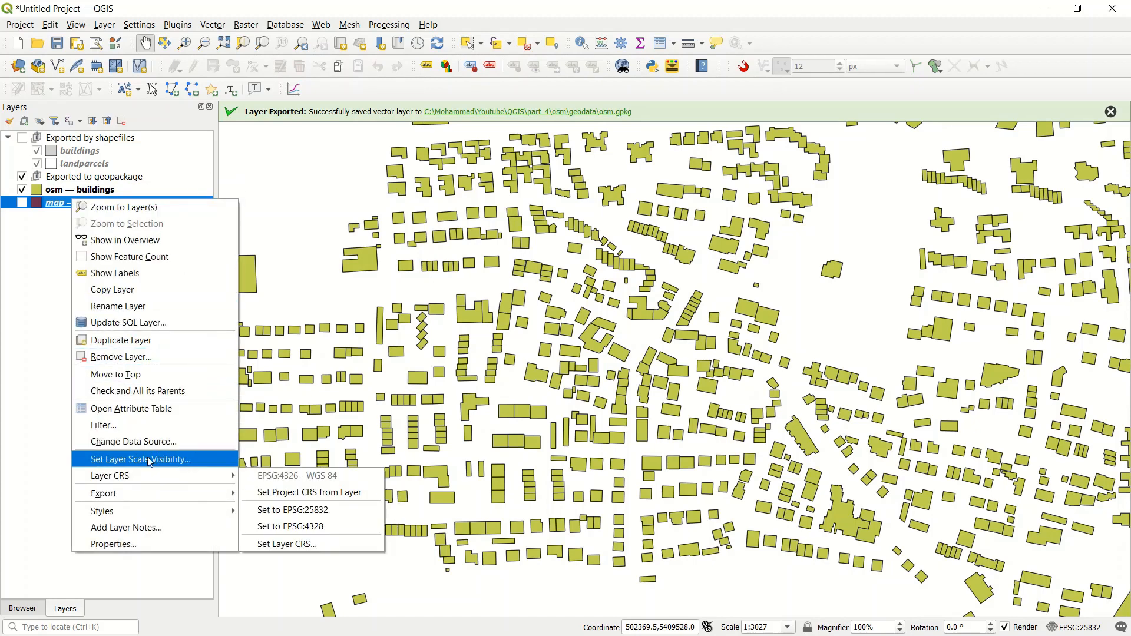
pyautogui.click(66, 253)
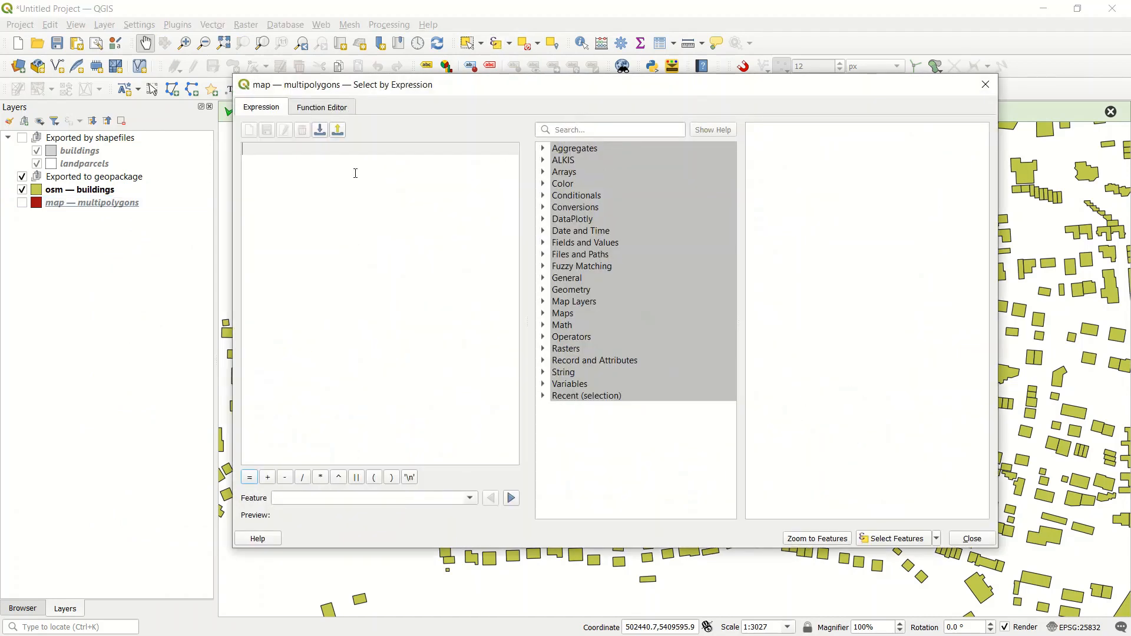
# Step: Select the multipolygons features matching the expression "building" is null, and close the expression dialog
pyautogui.write('"')
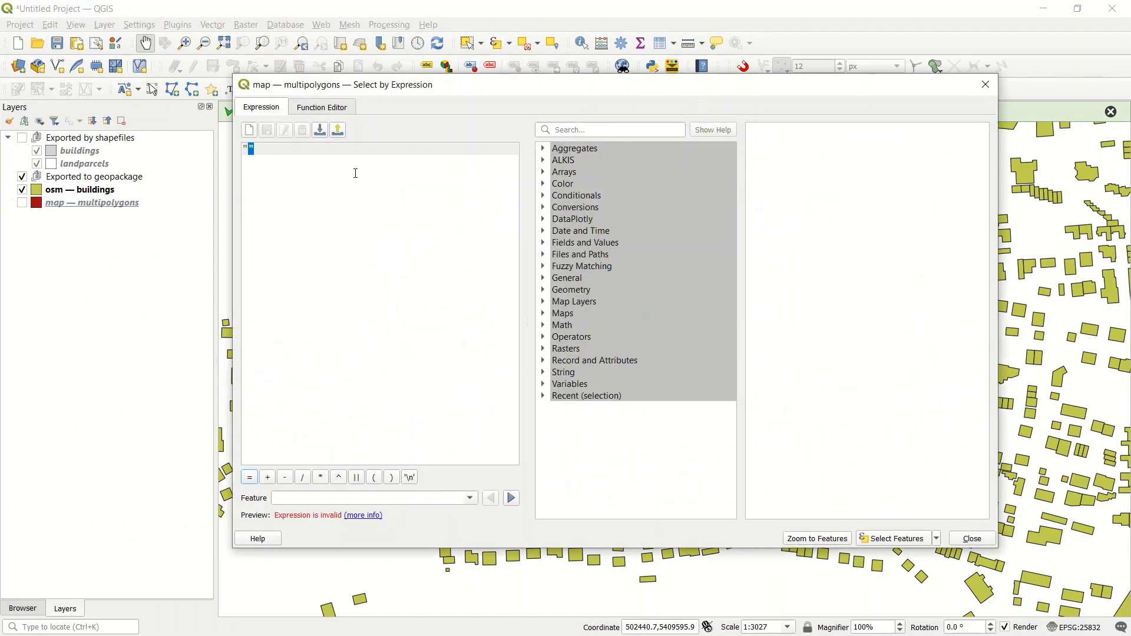
pyautogui.write('building"')
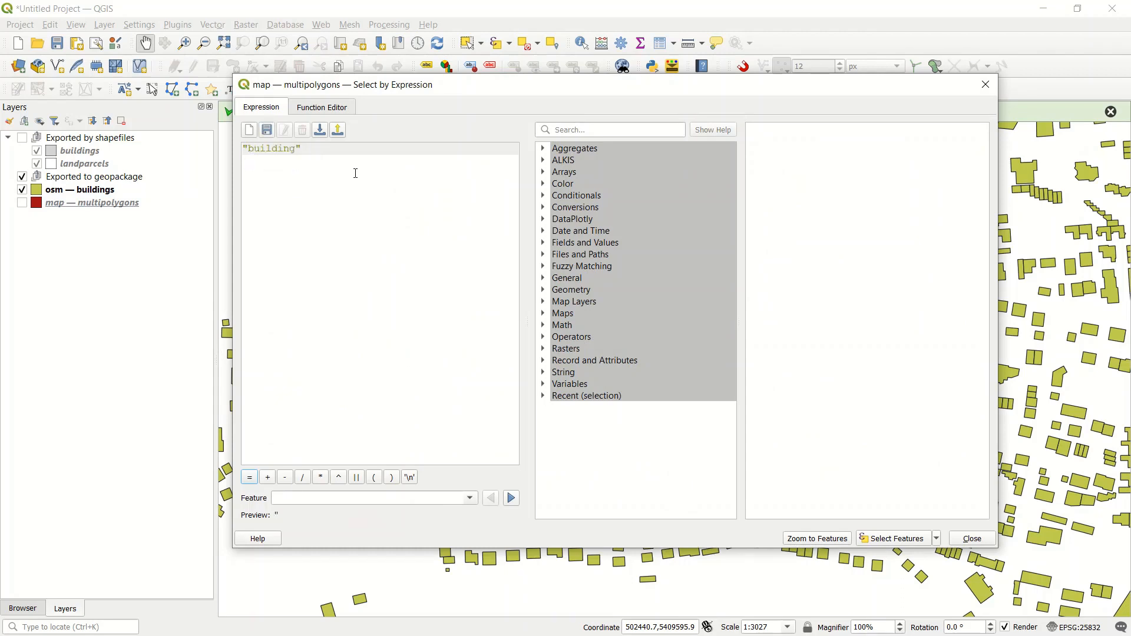
pyautogui.write(' i')
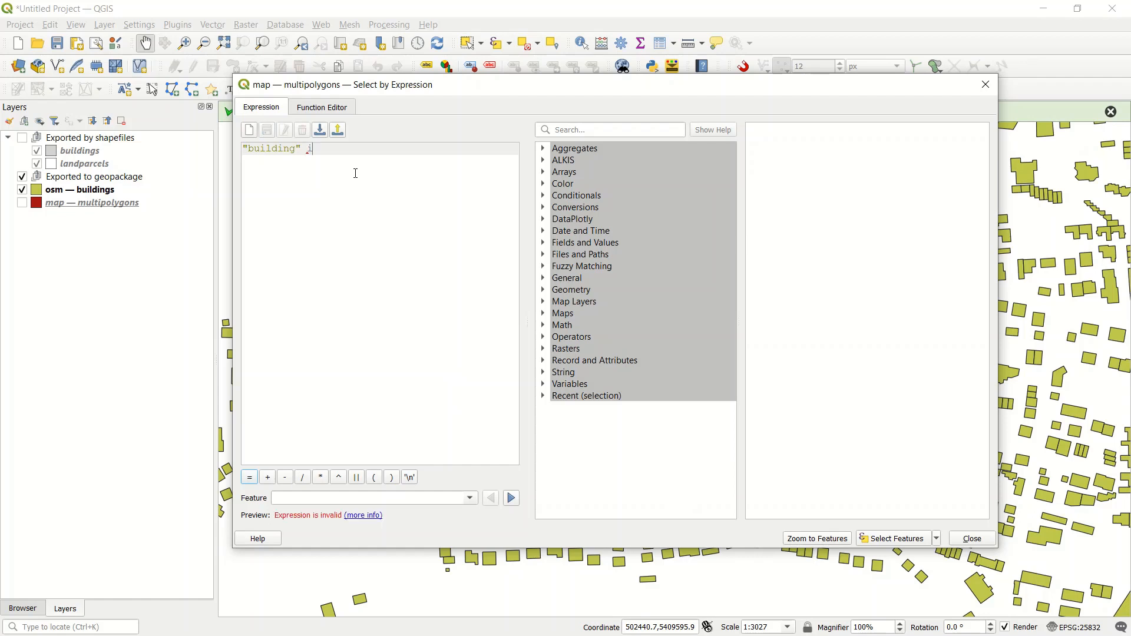
pyautogui.write('s null')
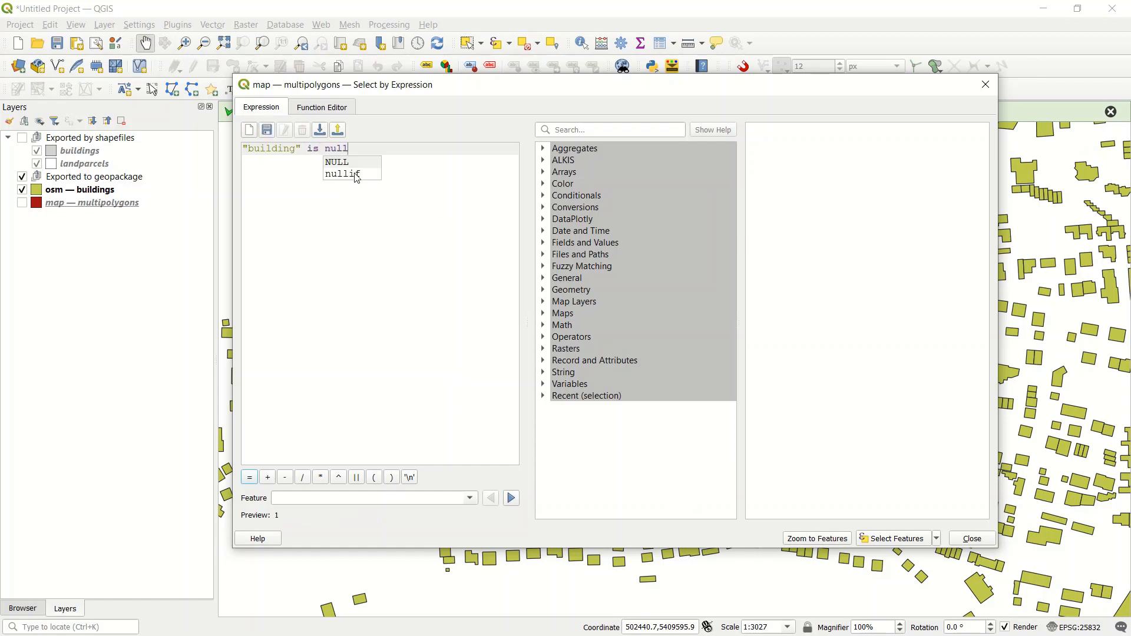
pyautogui.click(893, 539)
pyautogui.click(986, 84)
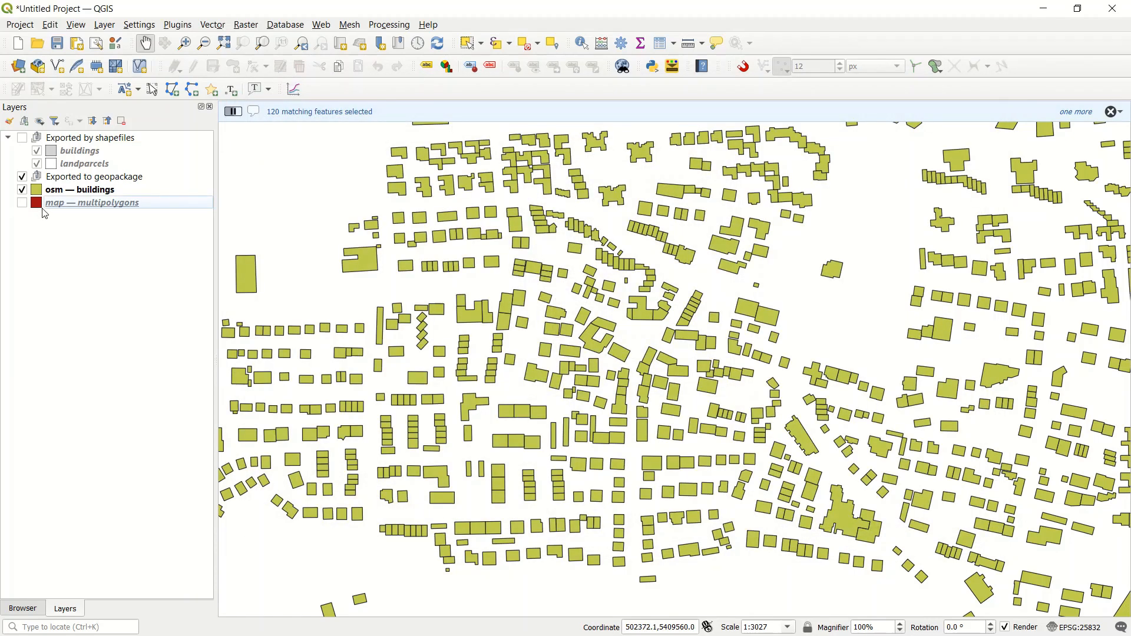
# Step: Set up a GeoPackage export of the selected multipolygons features into the existing osm.gpkg file in the geodata folder
pyautogui.click(70, 206)
pyautogui.rightClick(69, 206)
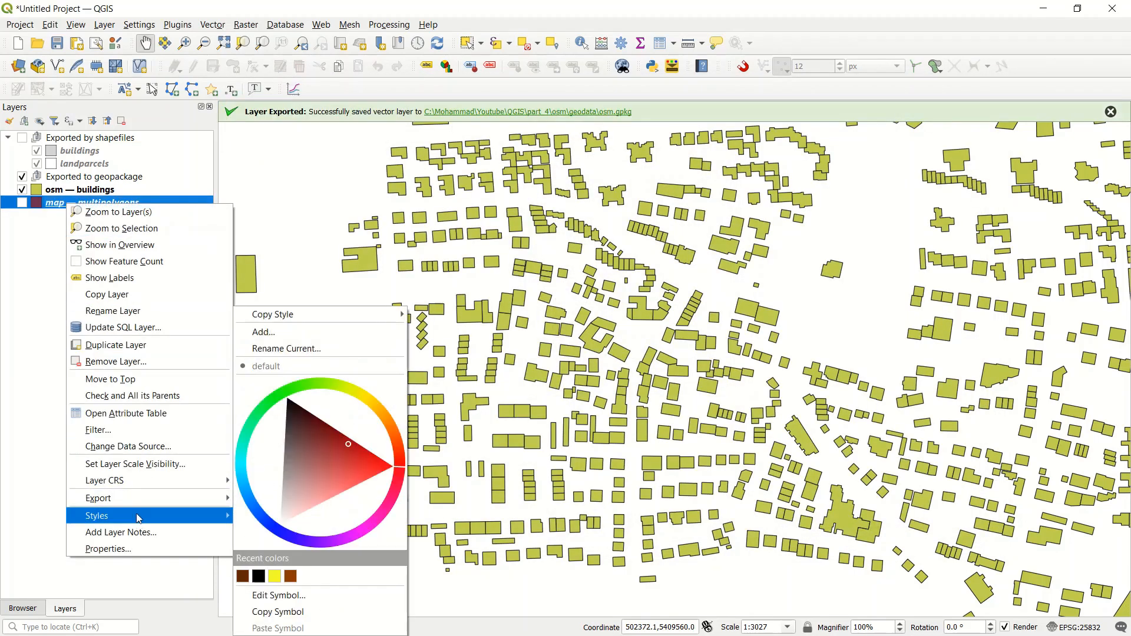
pyautogui.moveTo(142, 501)
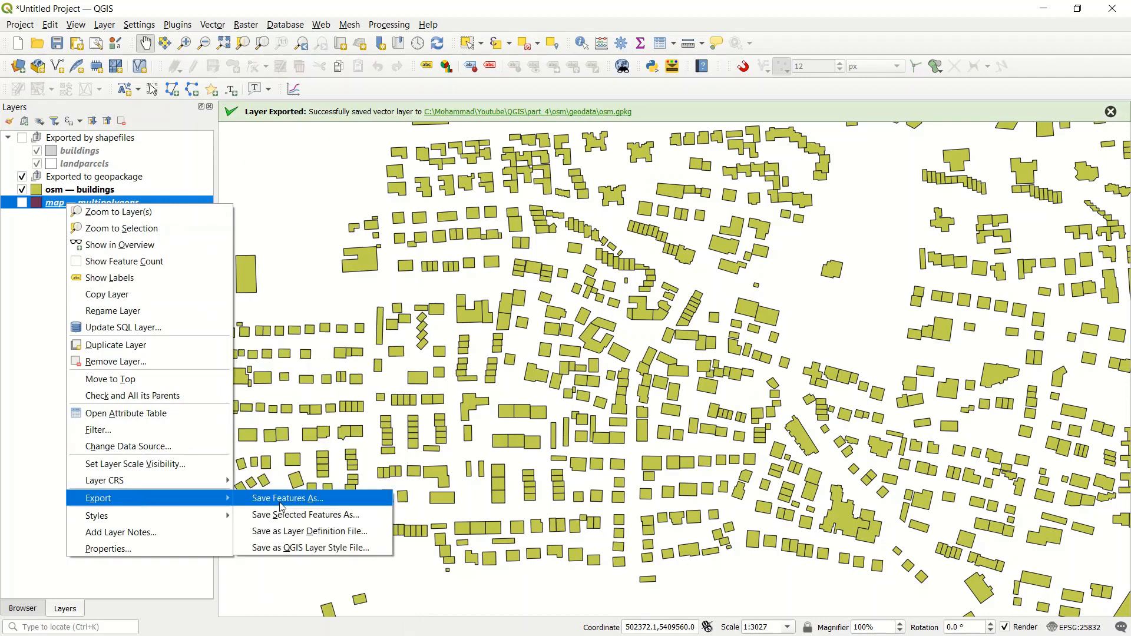
pyautogui.click(318, 517)
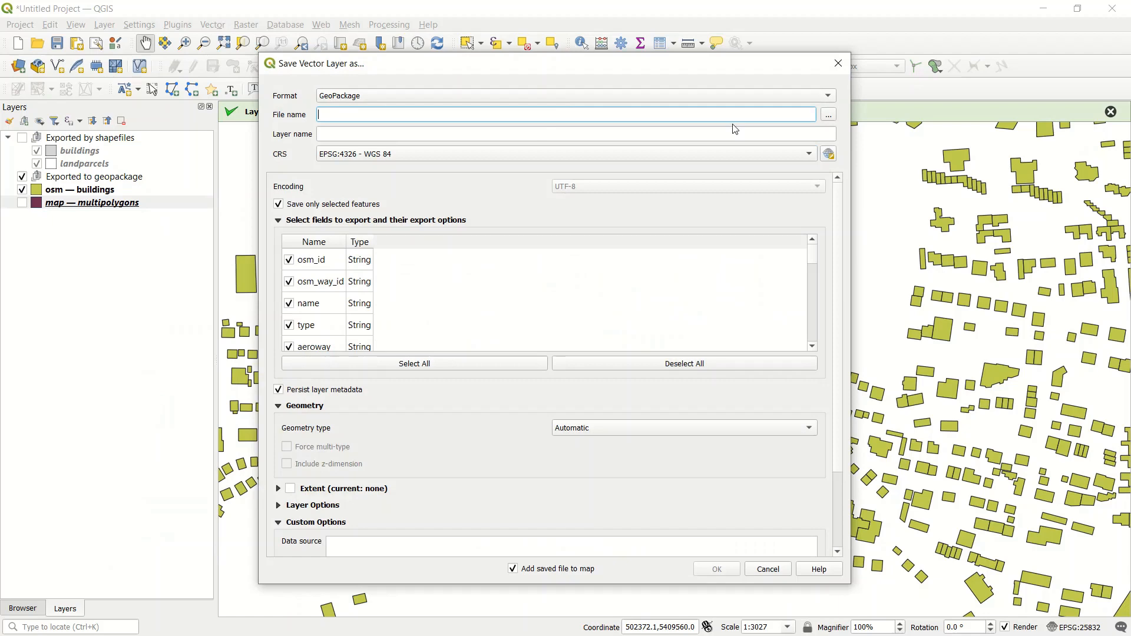
pyautogui.click(828, 114)
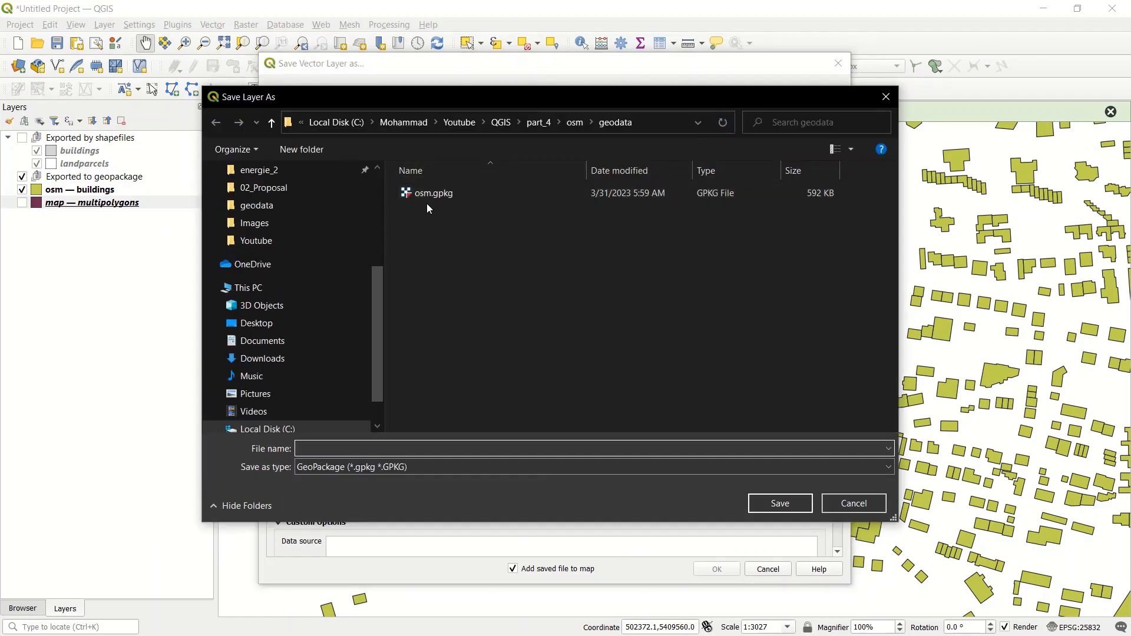
pyautogui.click(442, 197)
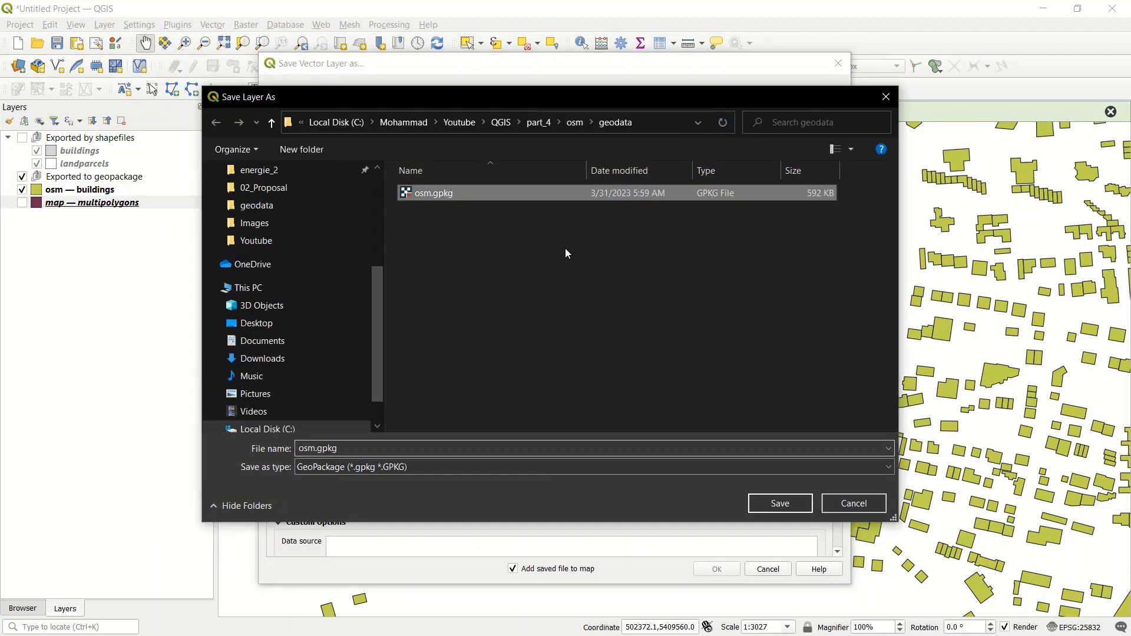
pyautogui.click(780, 504)
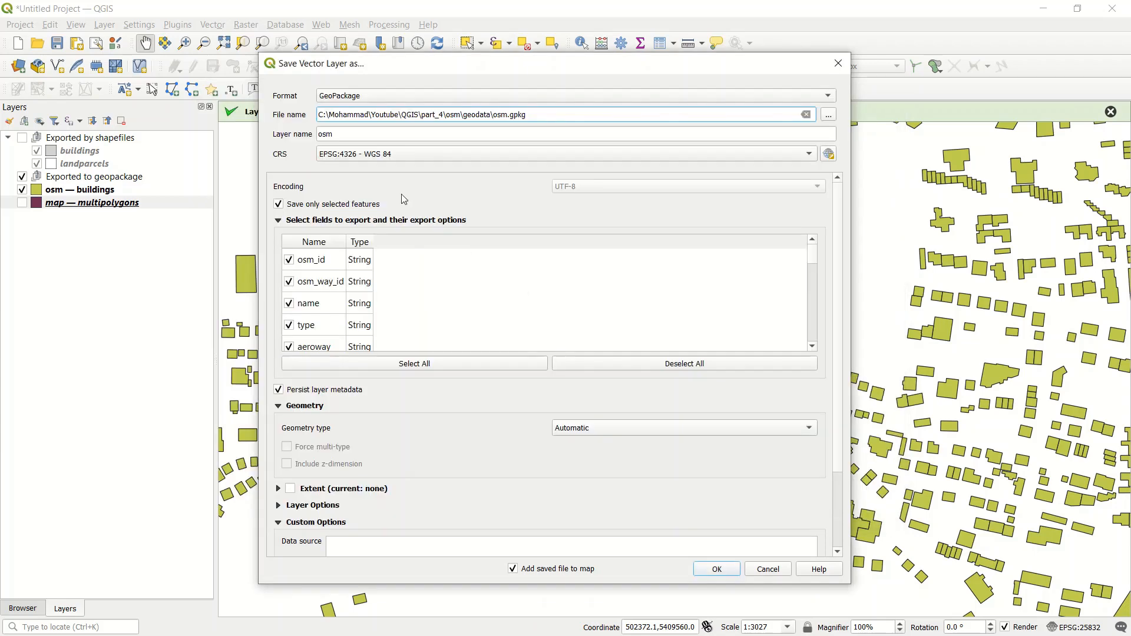
# Step: Name the export layer landparcels, use the project CRS EPSG:25832 and Polygon geometry, and run the export
pyautogui.doubleClick(344, 134)
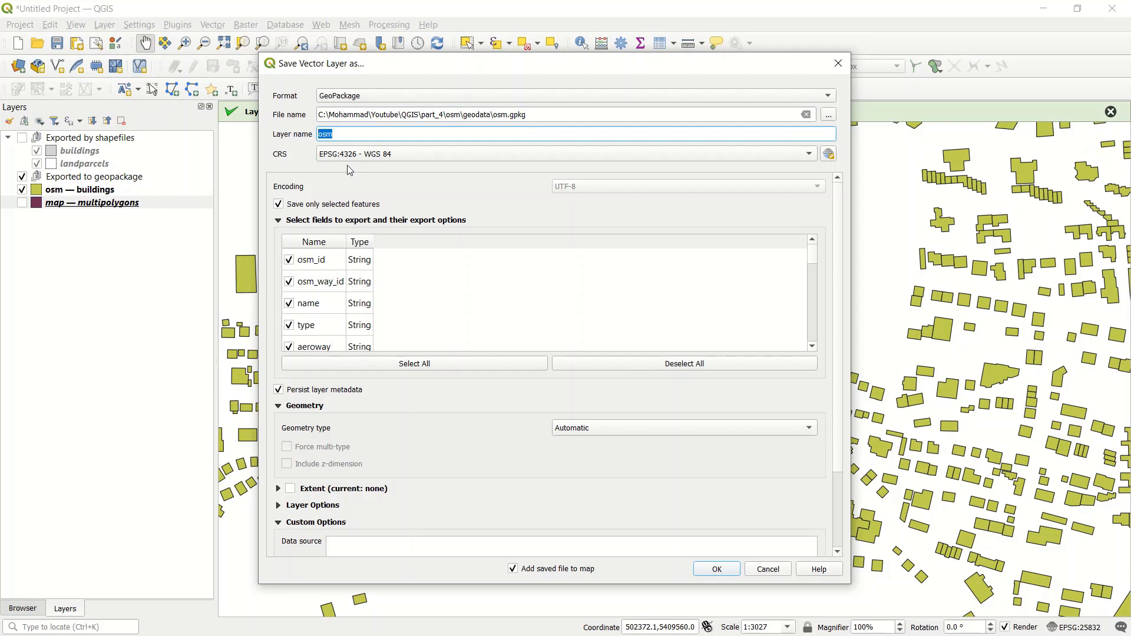
pyautogui.write('landparcels')
pyautogui.click(349, 156)
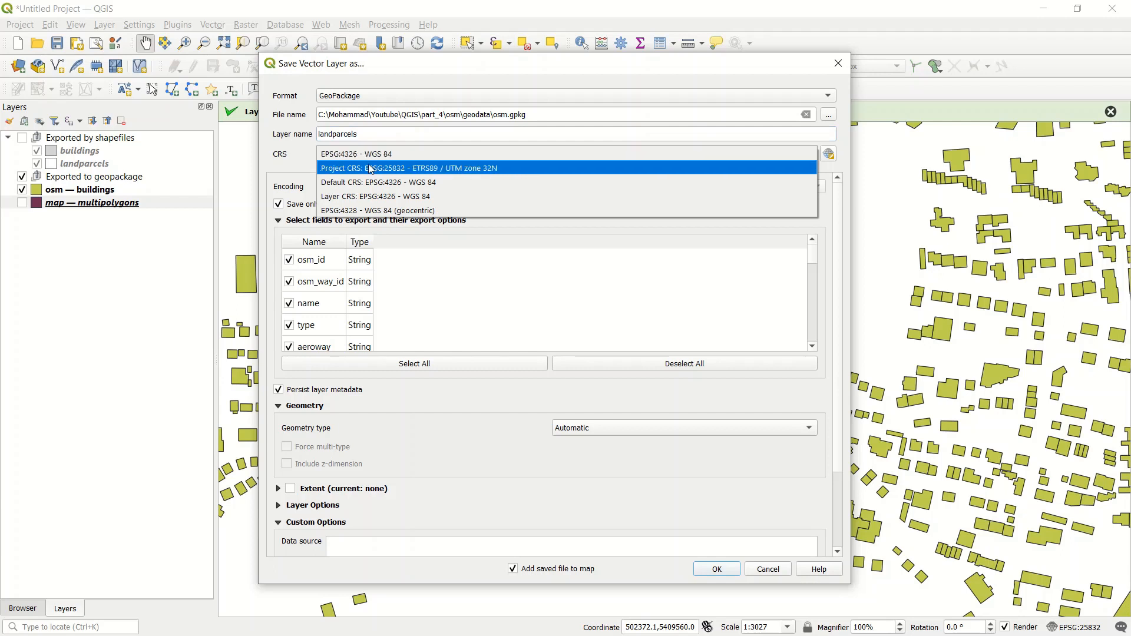
pyautogui.click(371, 165)
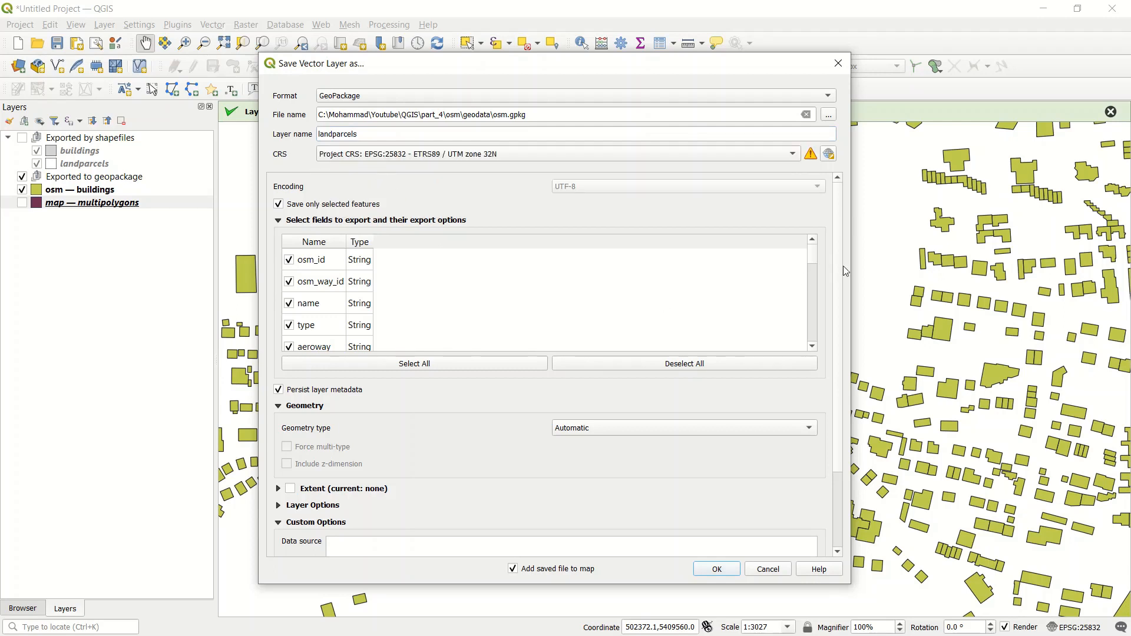
pyautogui.click(799, 430)
pyautogui.click(740, 469)
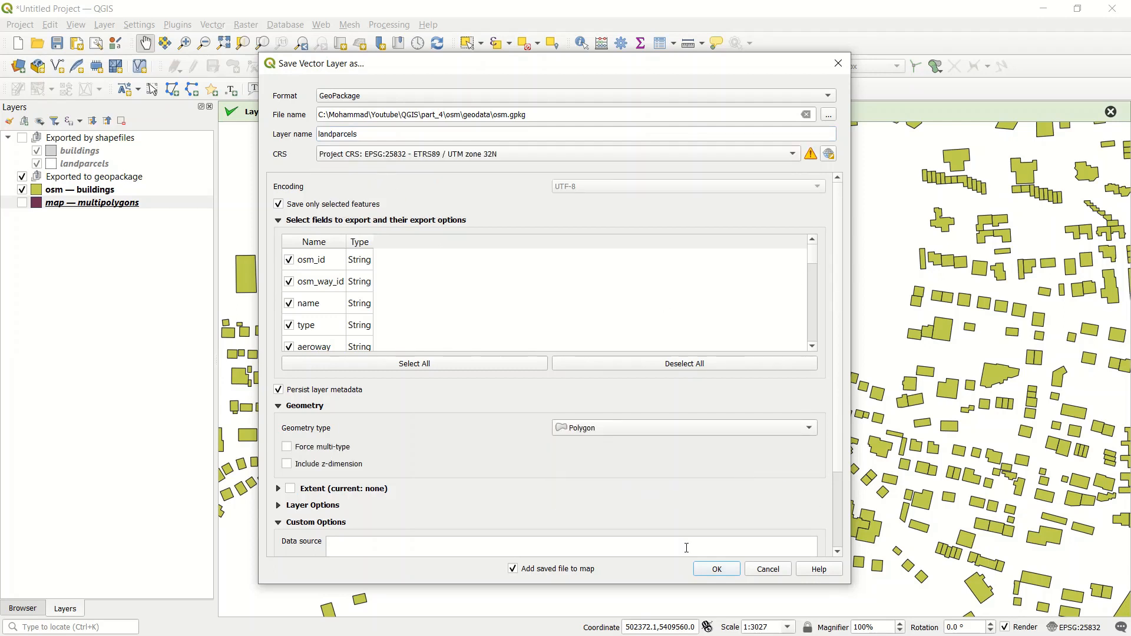
pyautogui.click(717, 569)
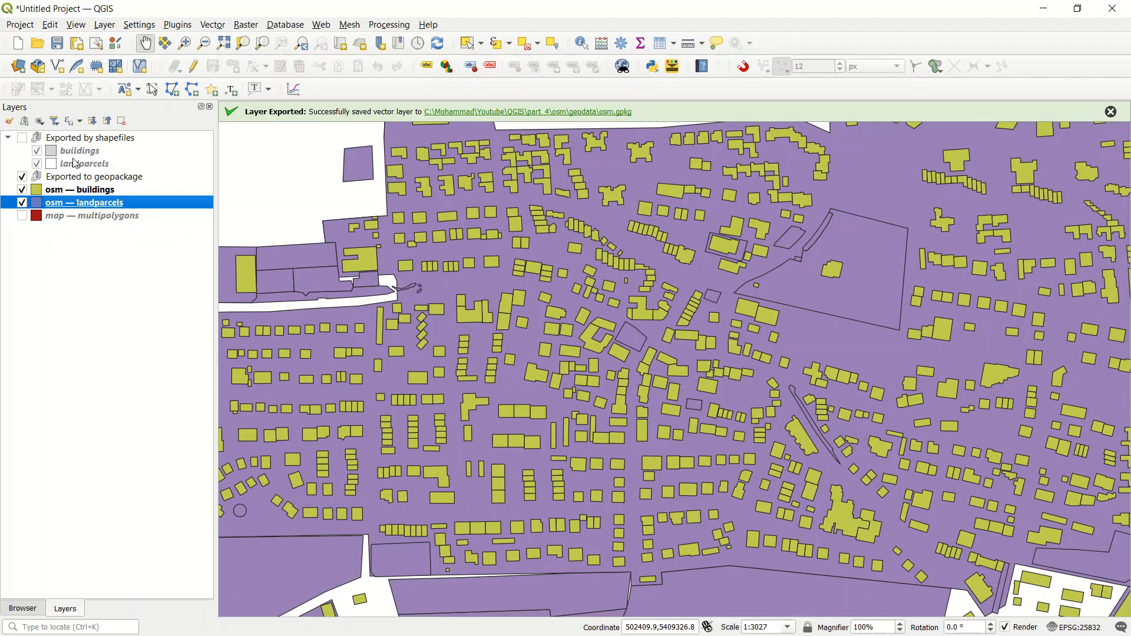
# Step: Set up a GeoPackage export of all features of the map multipolygons layer into the existing osm.gpkg file
pyautogui.keyDown('ctrl'); pyautogui.click(66, 190); pyautogui.keyUp('ctrl')
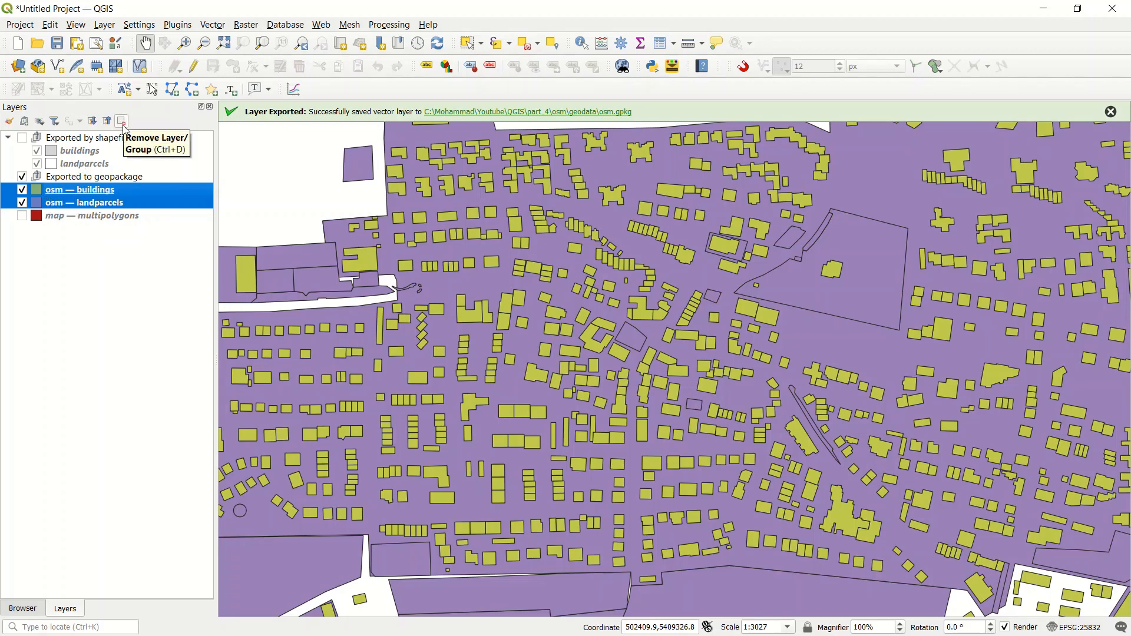
pyautogui.click(80, 228)
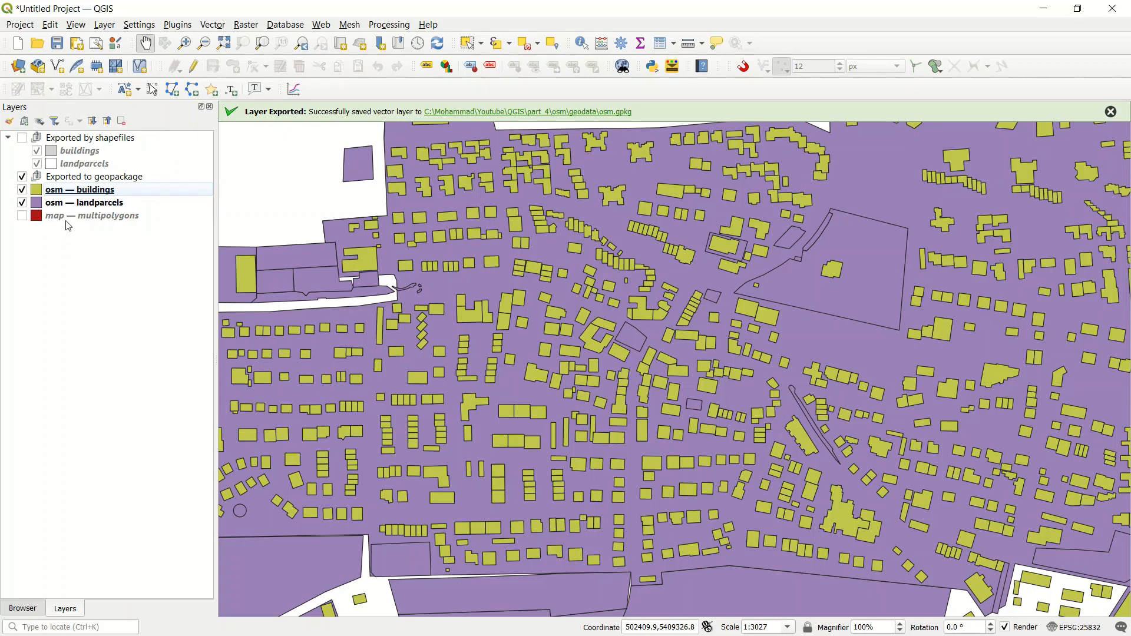
pyautogui.click(66, 223)
pyautogui.rightClick(74, 216)
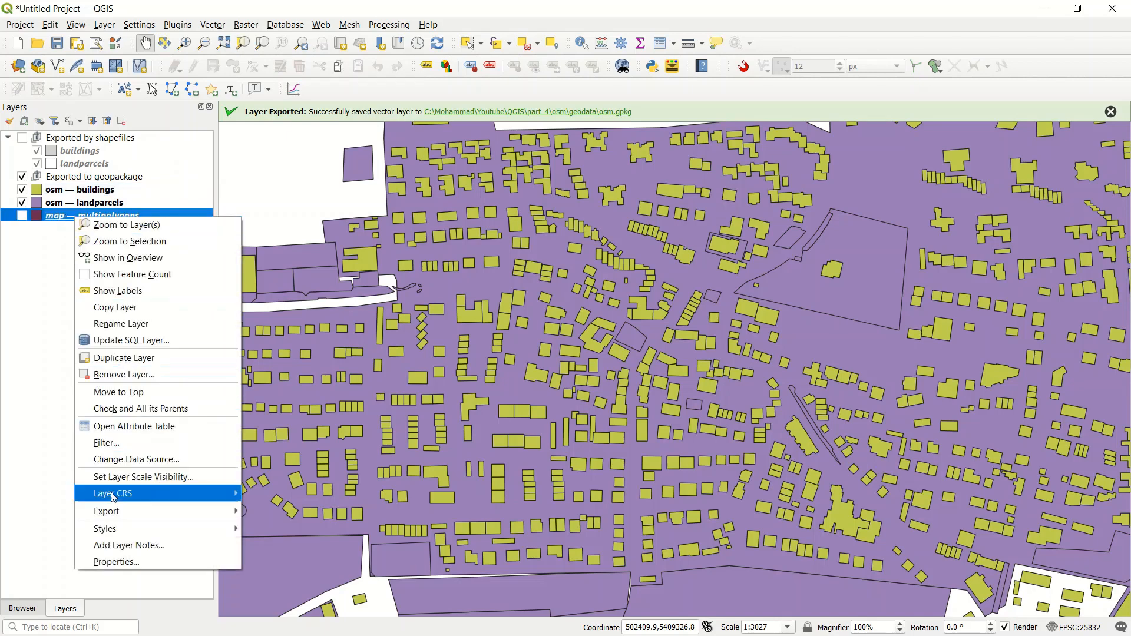
pyautogui.moveTo(116, 512)
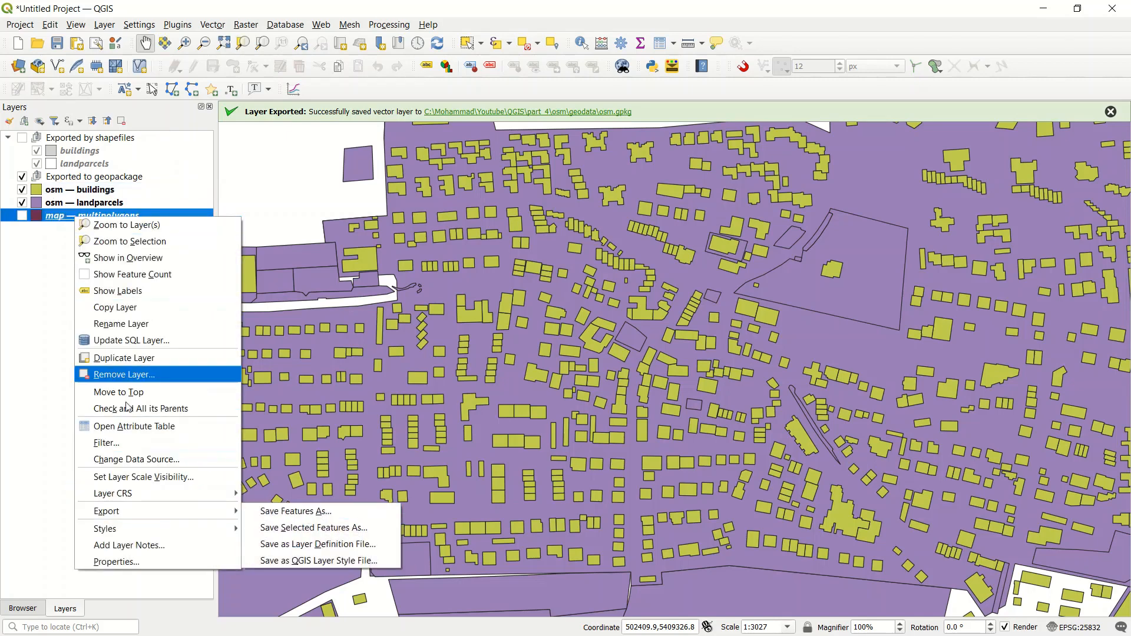
pyautogui.click(281, 512)
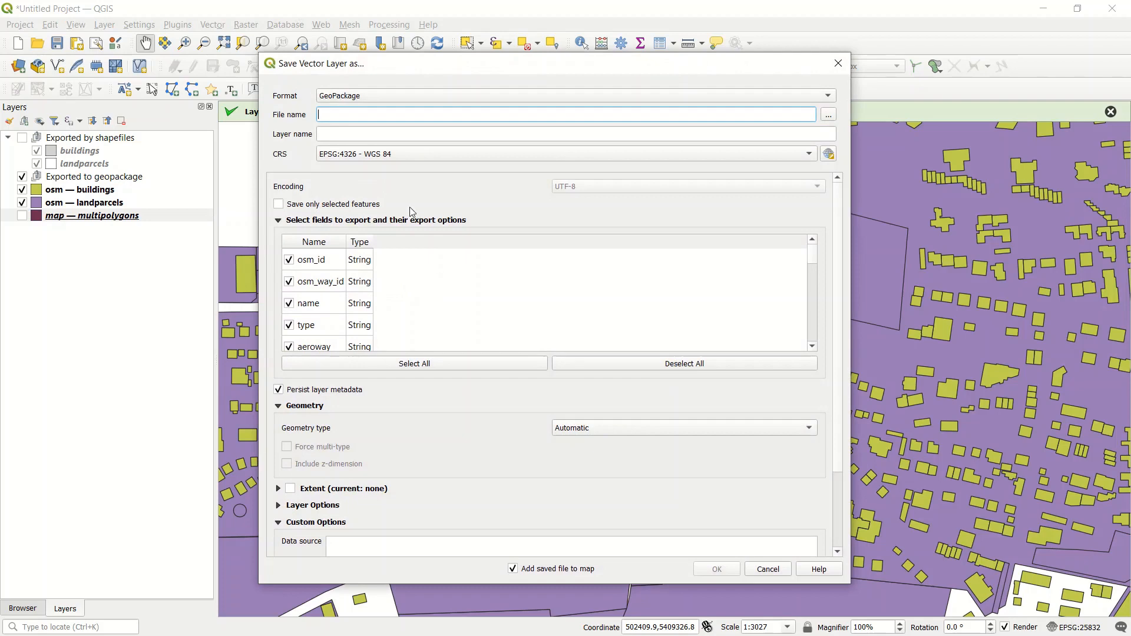
pyautogui.click(829, 115)
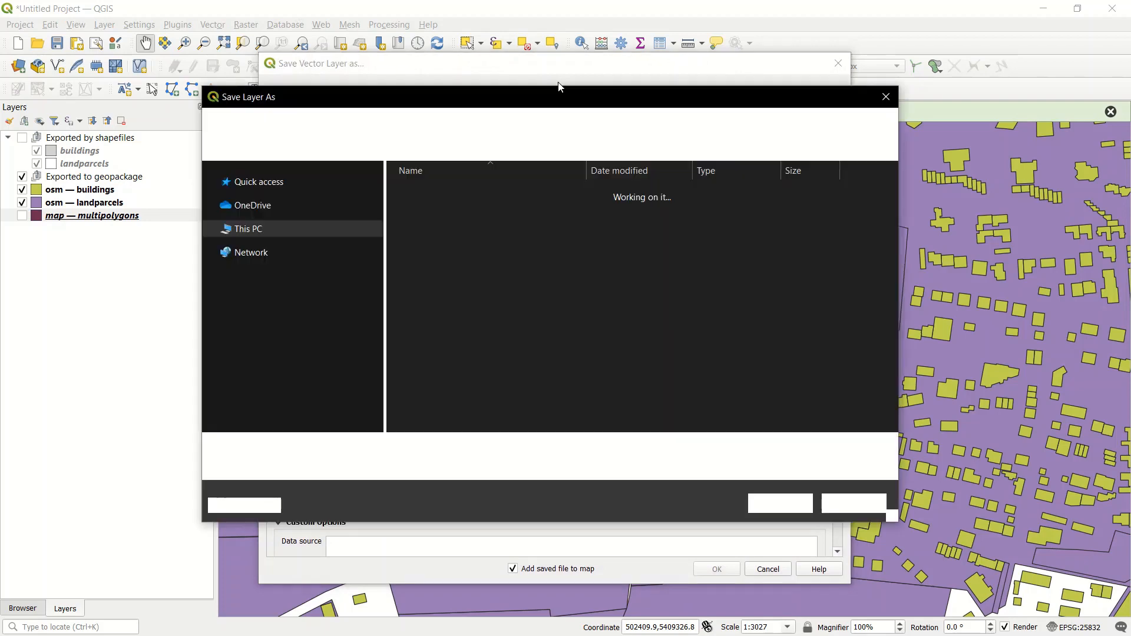
pyautogui.click(533, 193)
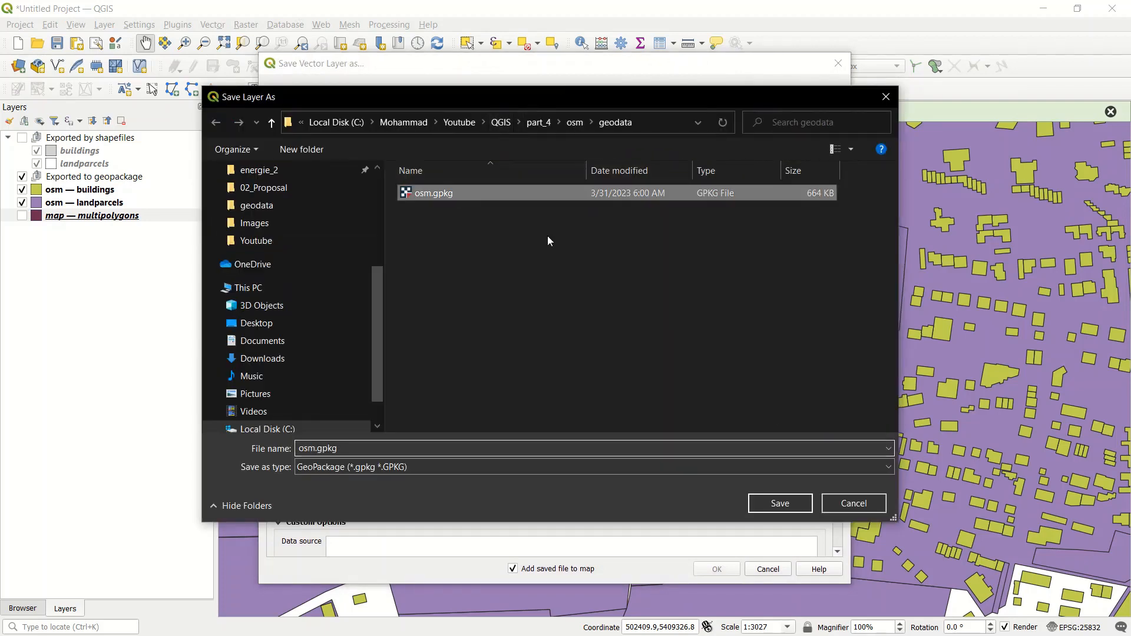
pyautogui.click(781, 504)
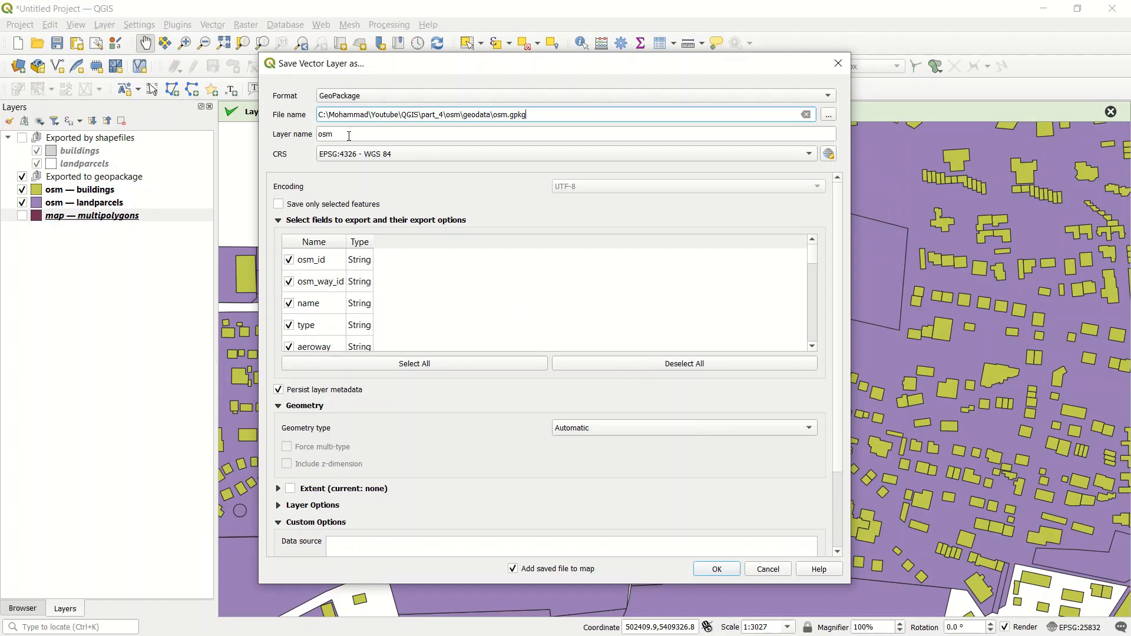
# Step: Name the export layer multipolygons, use the project CRS EPSG:25832 and Polygon geometry, and run the export
pyautogui.moveTo(349, 136); pyautogui.dragTo(301, 135)
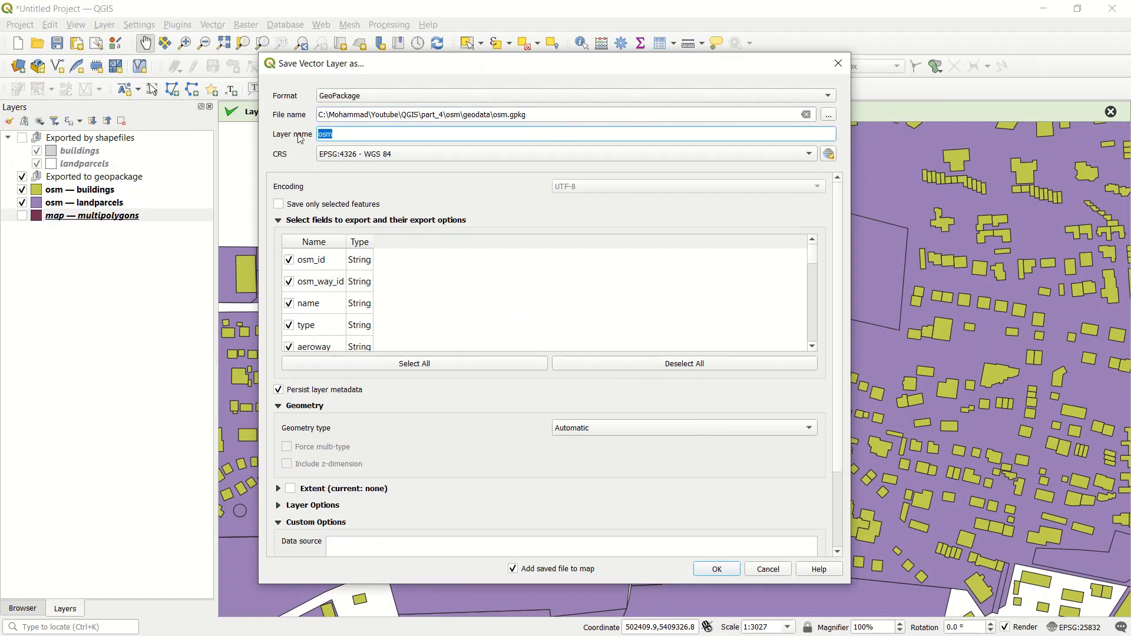
pyautogui.write('multipolygon')
pyautogui.click(370, 154)
pyautogui.click(396, 164)
pyautogui.click(616, 429)
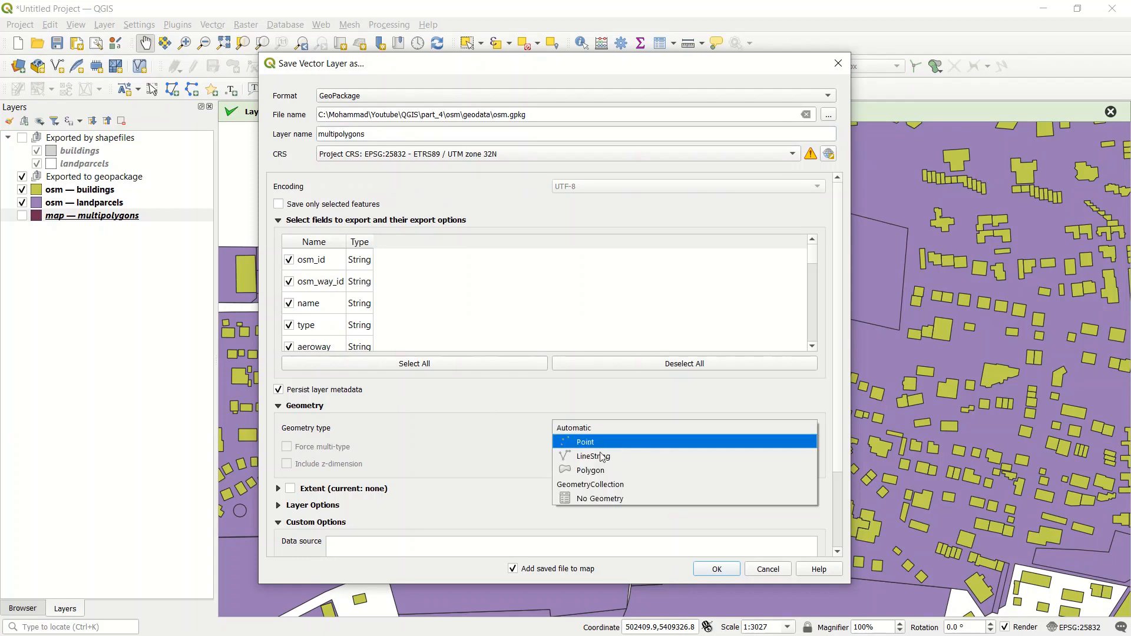
pyautogui.click(613, 471)
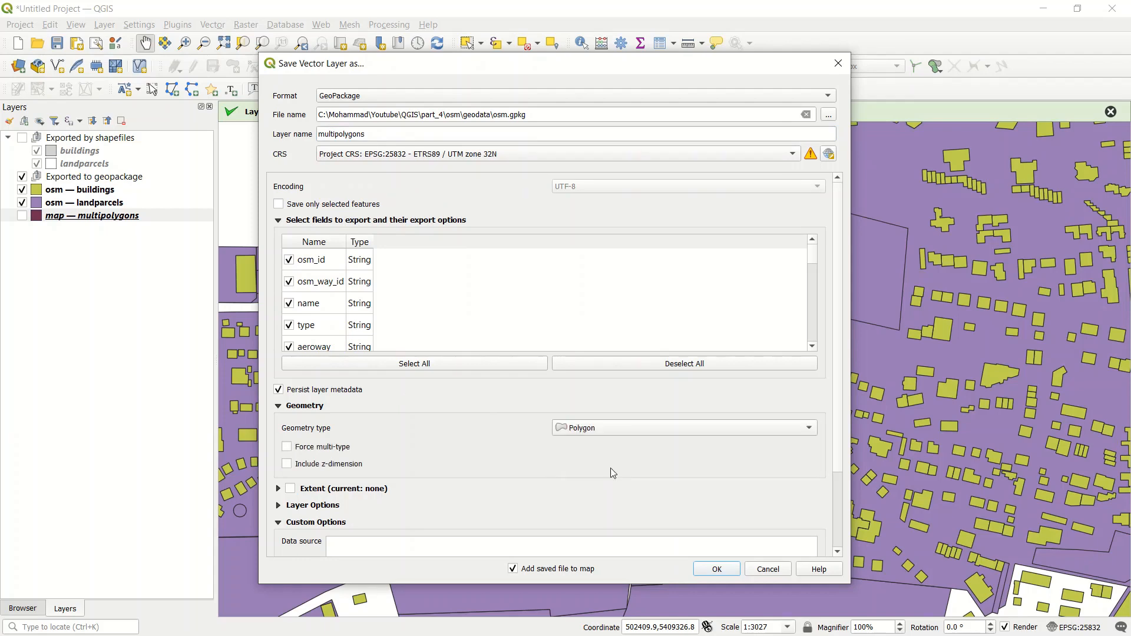
pyautogui.click(717, 569)
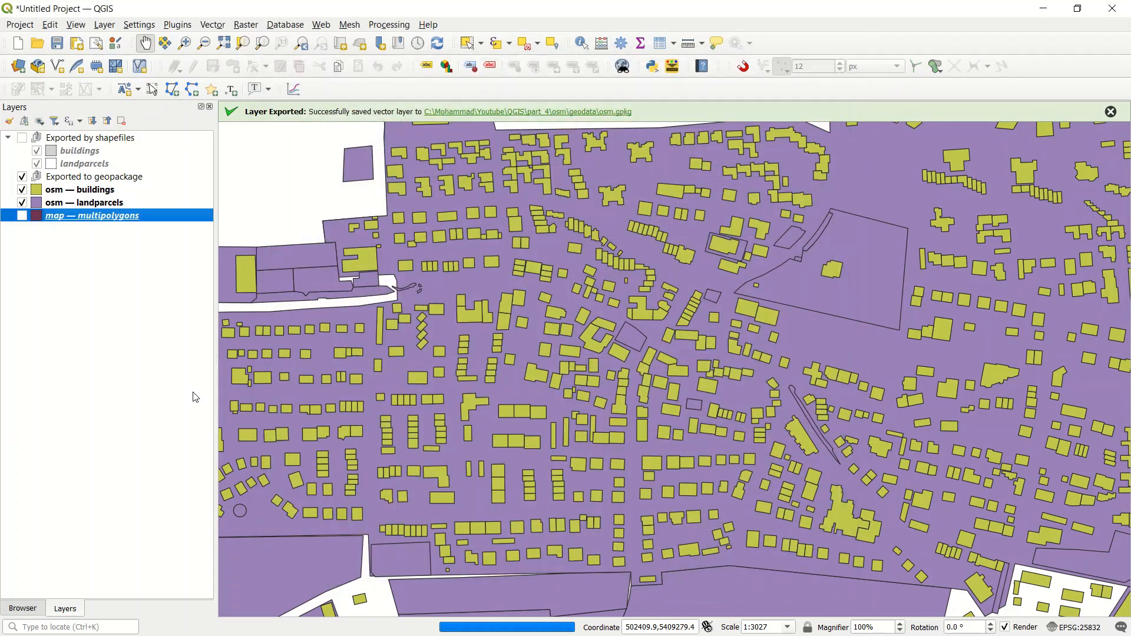
# Step: Remove the original map multipolygons layer from the project
pyautogui.click(60, 229)
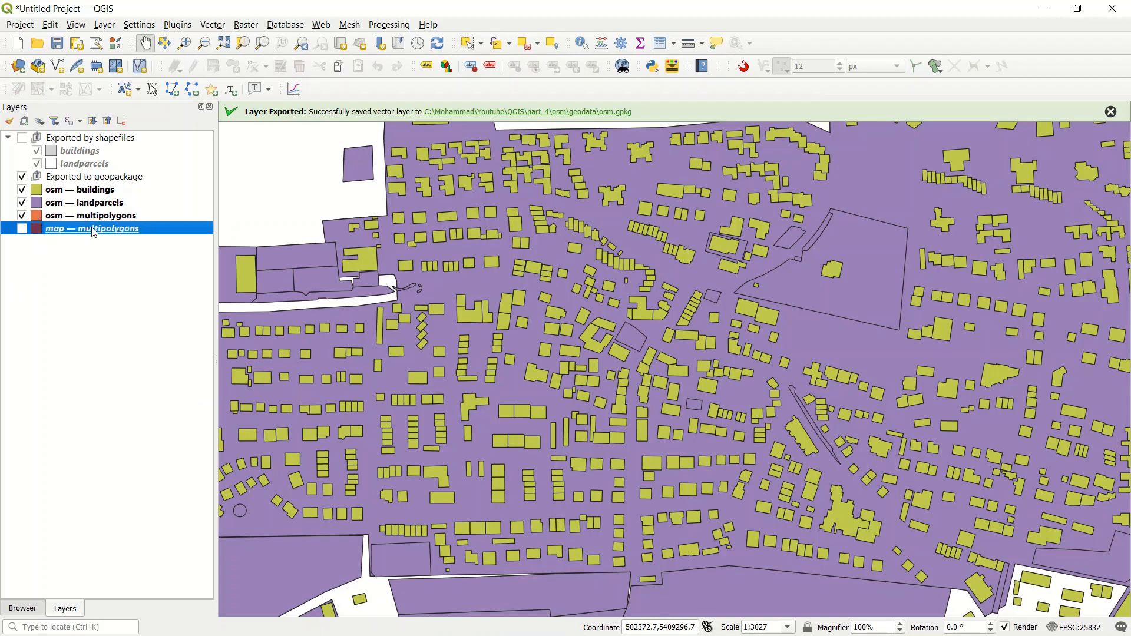
pyautogui.click(124, 120)
pyautogui.click(568, 347)
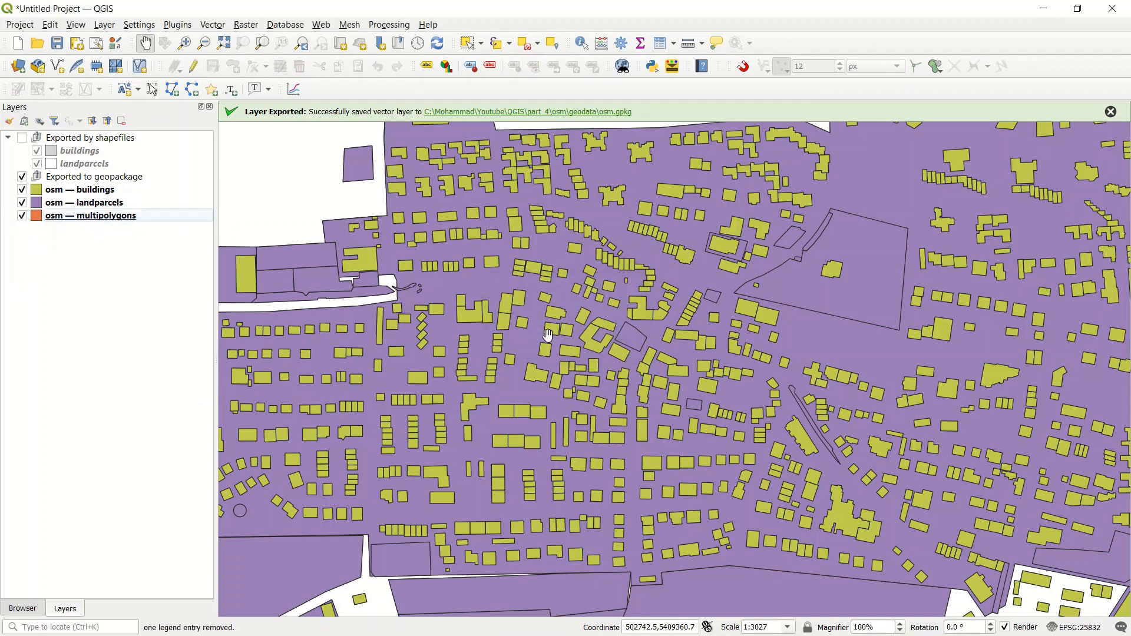
# Step: Remove the osm buildings, landparcels and multipolygons layers from the project
pyautogui.click(92, 193)
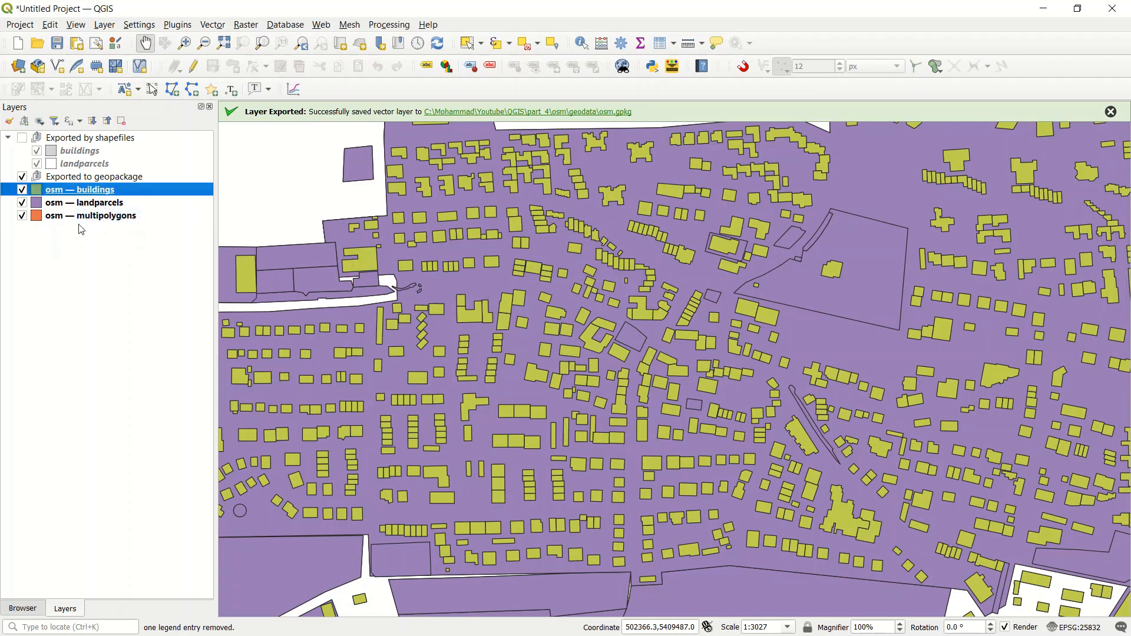
pyautogui.keyDown('ctrl'); pyautogui.click(86, 217); pyautogui.keyUp('ctrl')
pyautogui.keyDown('ctrl'); pyautogui.click(89, 204); pyautogui.keyUp('ctrl')
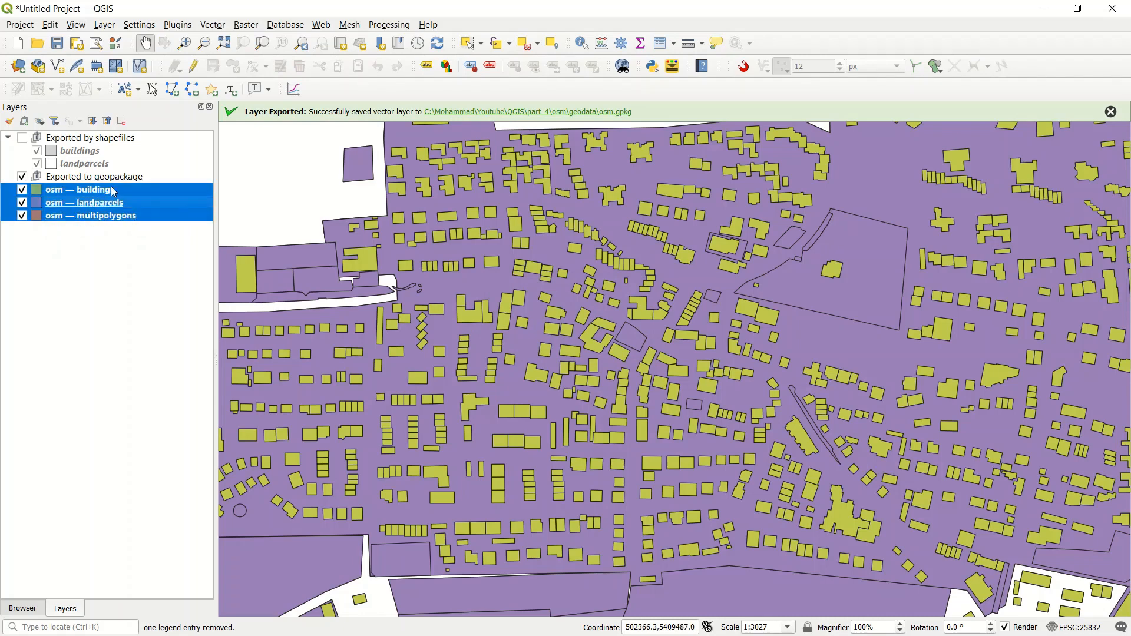
pyautogui.click(121, 121)
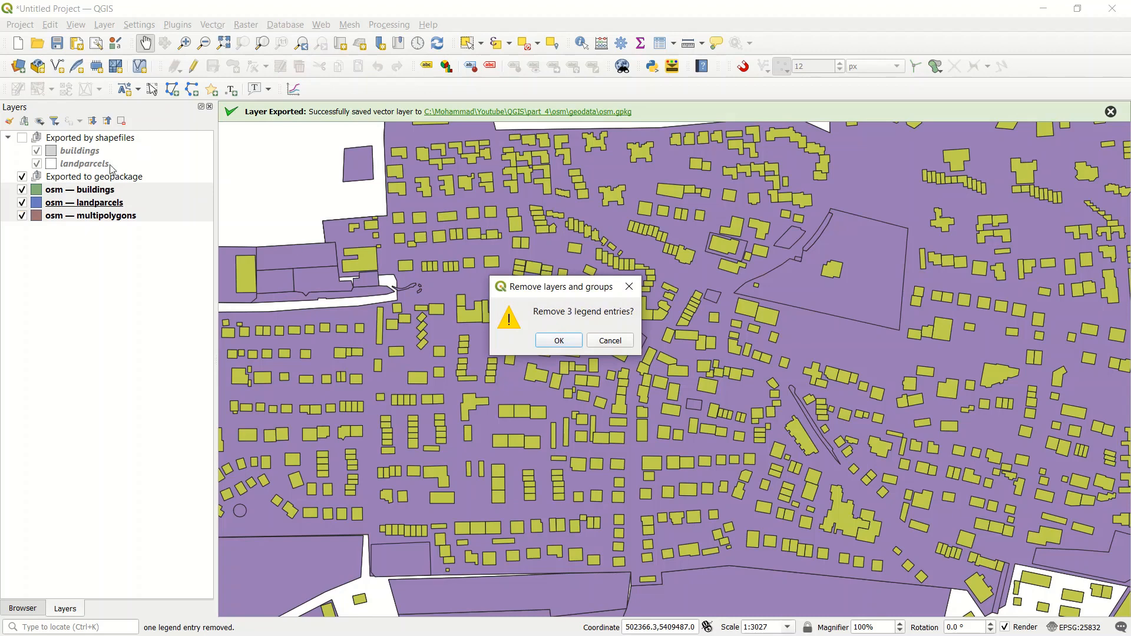
pyautogui.click(561, 341)
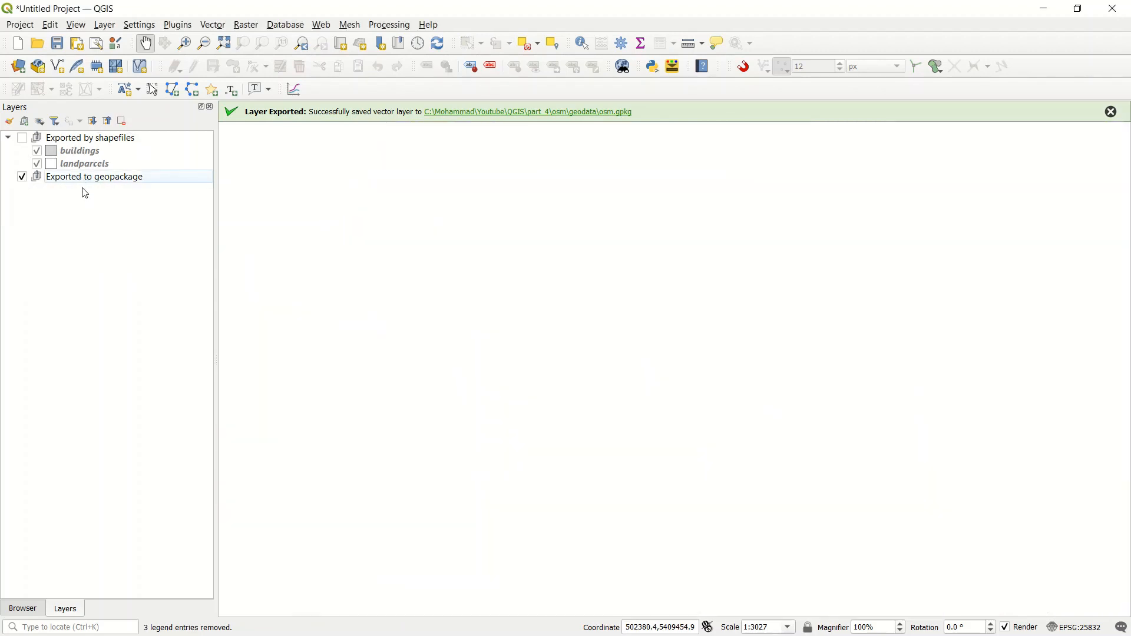
# Step: Bring up the Browser panel and dock it above the Layers panel so both are shown together
pyautogui.click(23, 611)
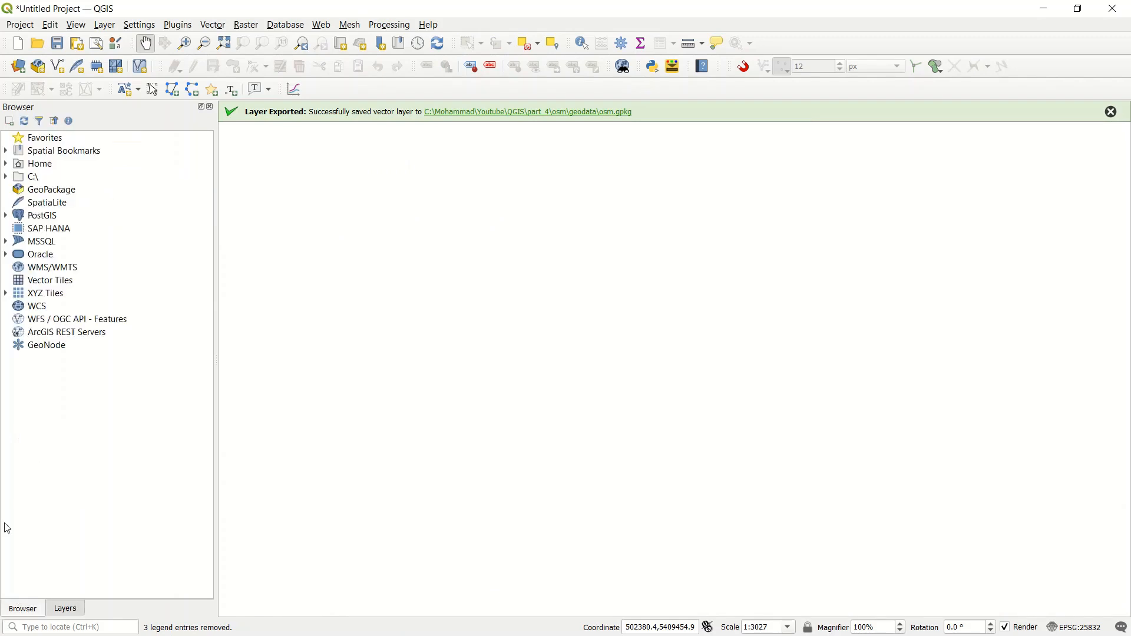
pyautogui.click(76, 25)
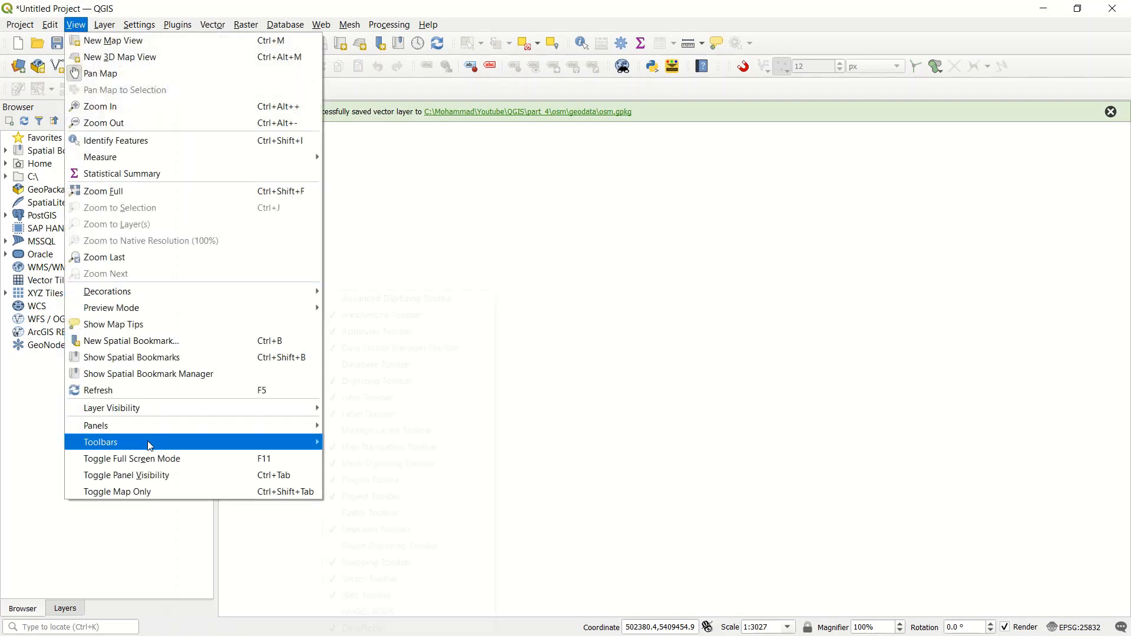
pyautogui.moveTo(159, 433)
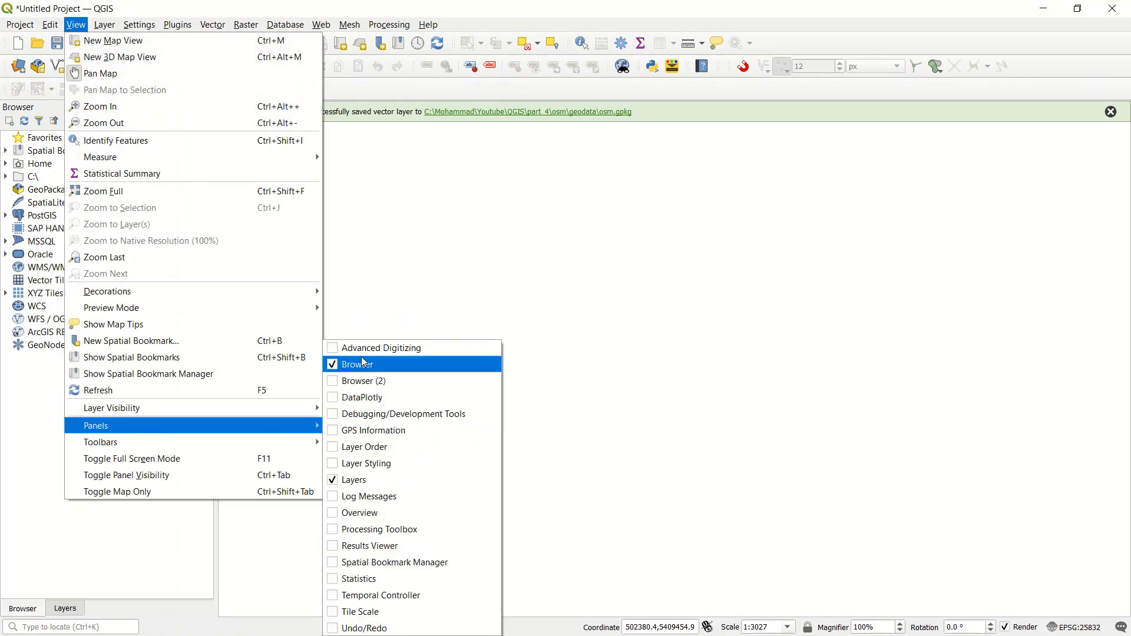
pyautogui.click(17, 446)
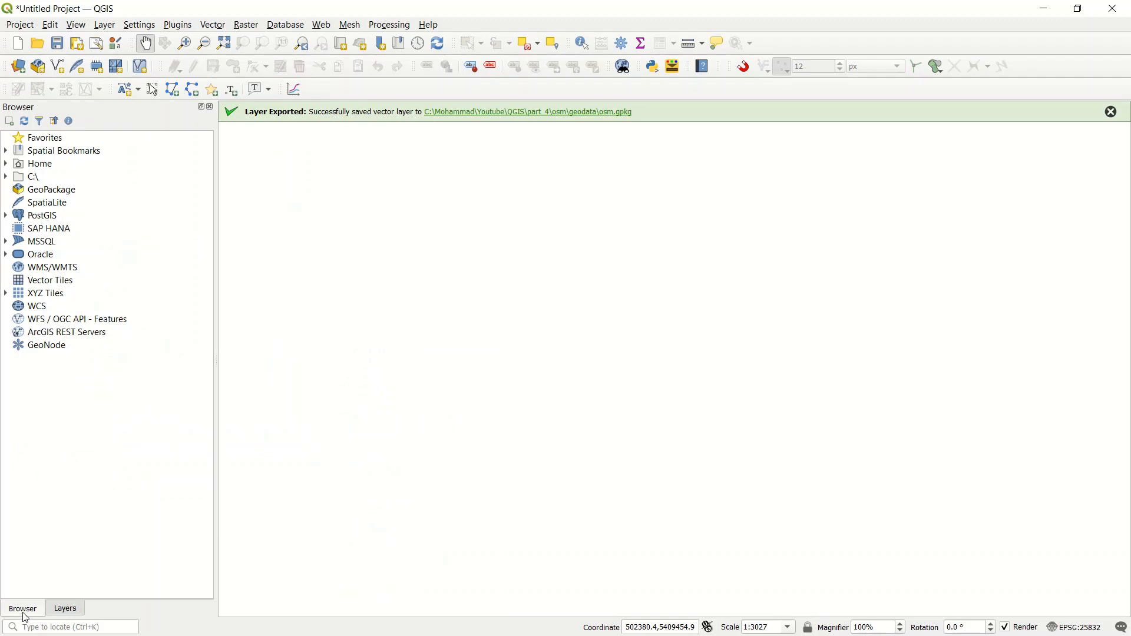
pyautogui.moveTo(22, 613); pyautogui.dragTo(107, 131)
pyautogui.moveTo(94, 188); pyautogui.dragTo(104, 394)
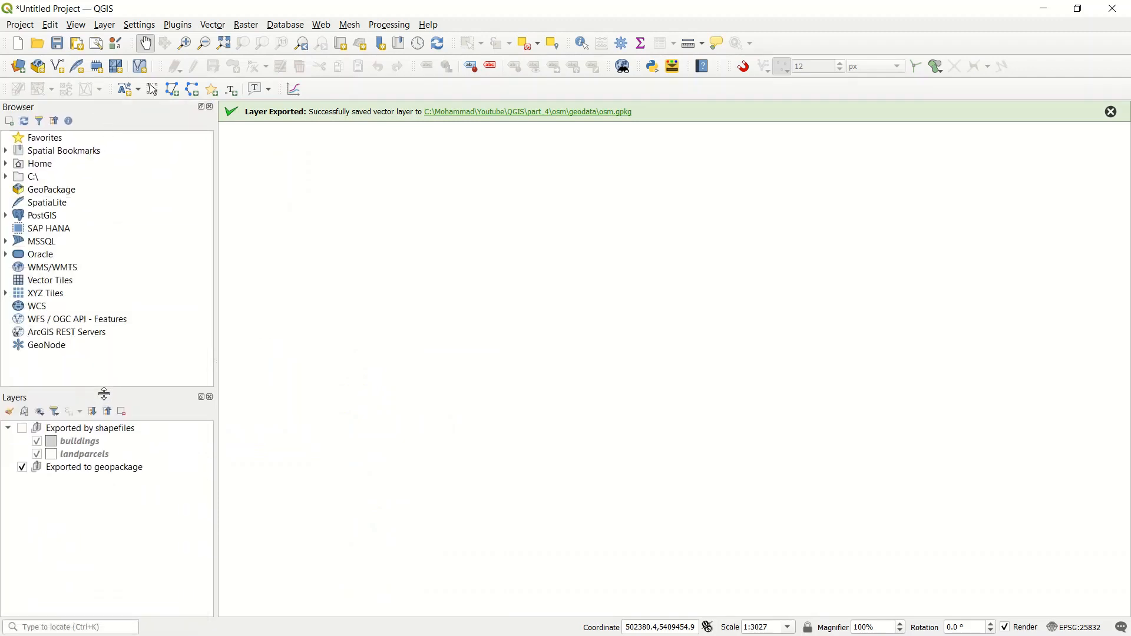
# Step: Add a new GeoPackage connection to osm.gpkg in the geodata folder and expand it to list its layers
pyautogui.click(56, 192)
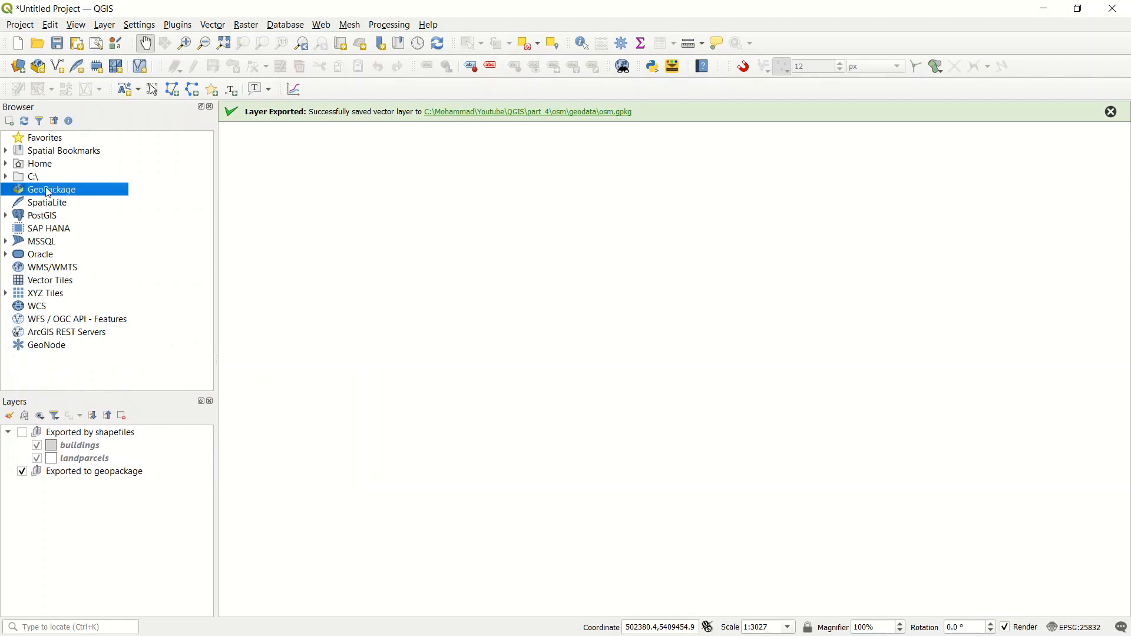
pyautogui.rightClick(54, 190)
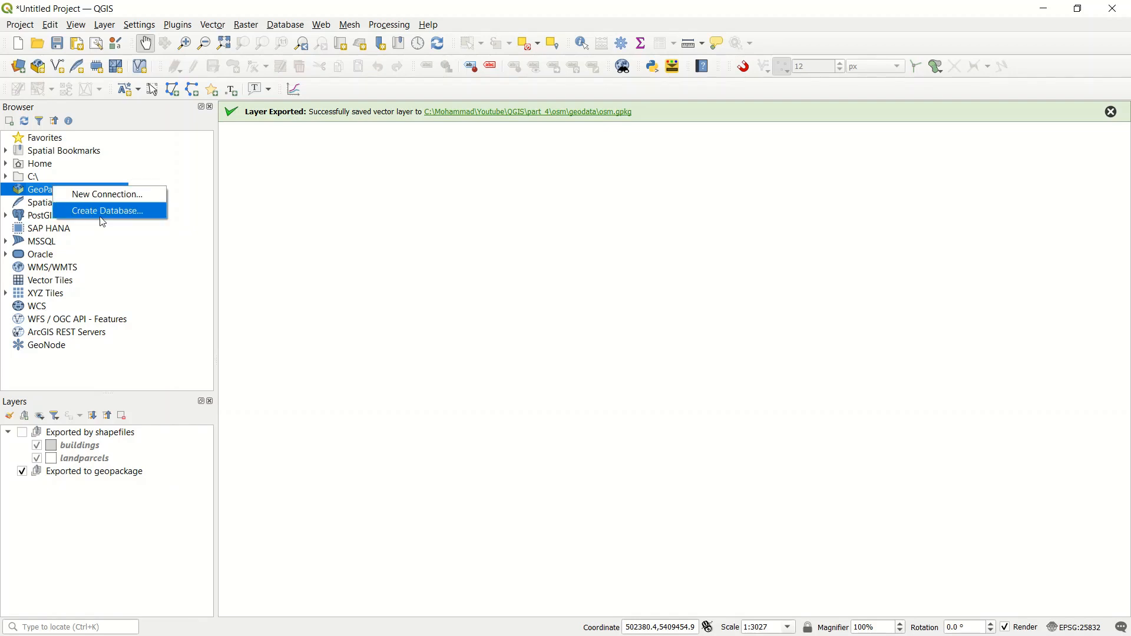
pyautogui.click(117, 194)
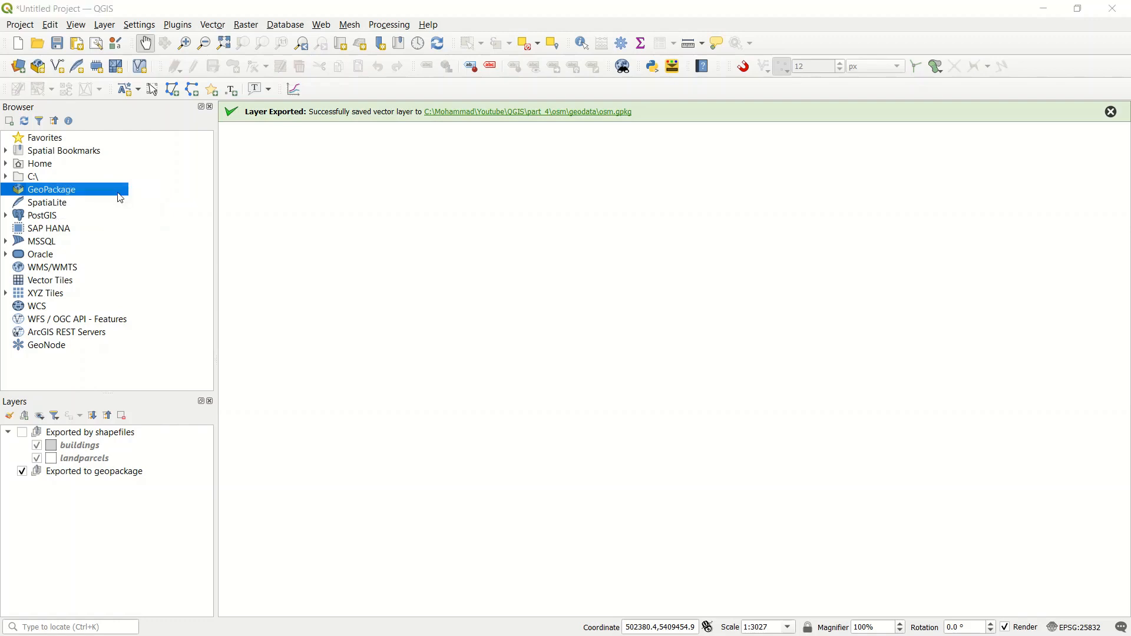
pyautogui.click(223, 126)
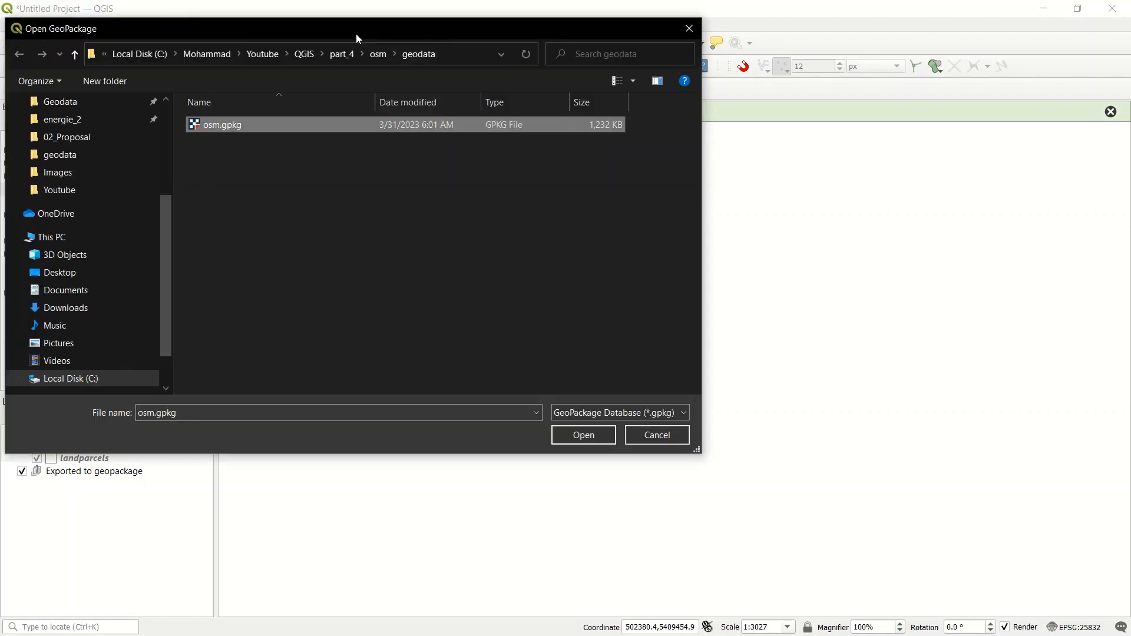
pyautogui.moveTo(356, 34); pyautogui.dragTo(420, 36)
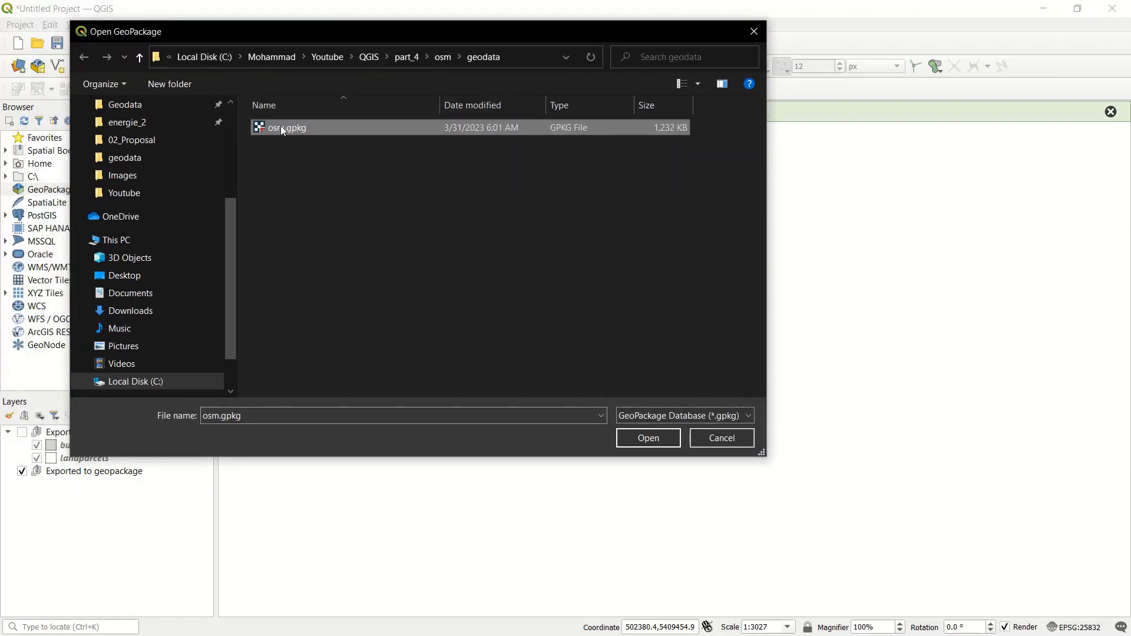
pyautogui.click(668, 437)
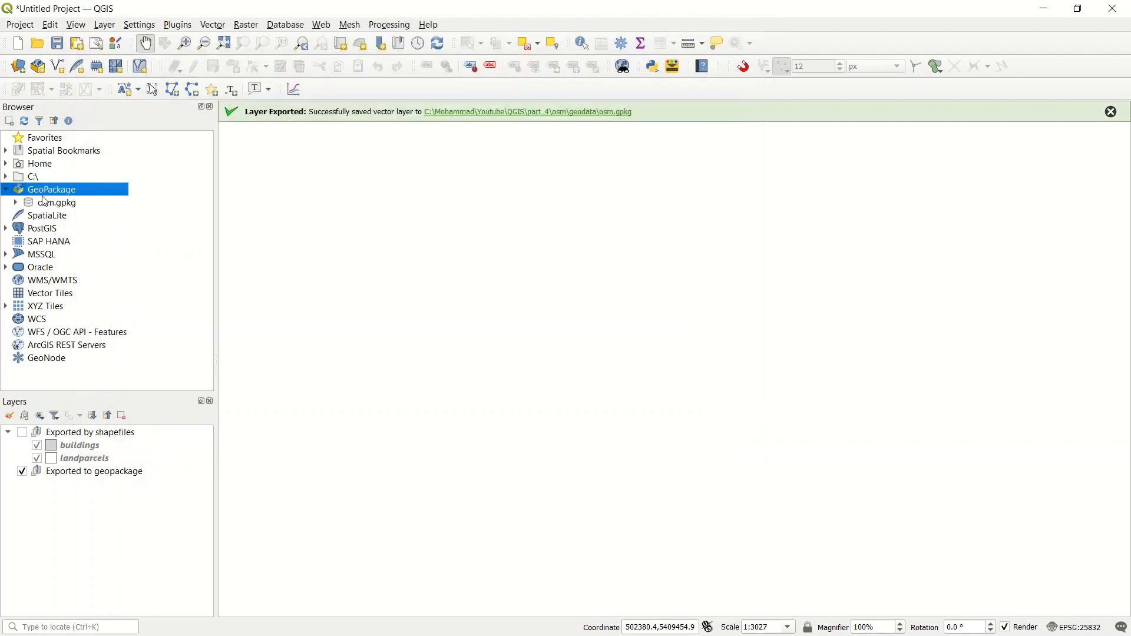
pyautogui.click(16, 204)
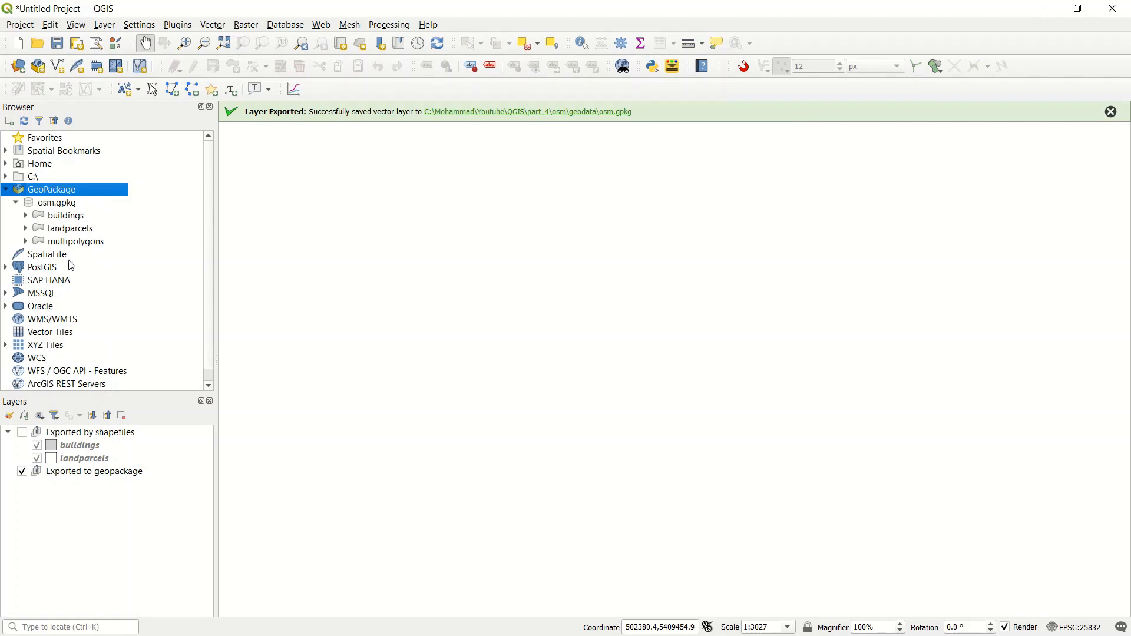
# Step: Load the buildings and landparcels layers from osm.gpkg into the Exported to geopackage group
pyautogui.click(75, 478)
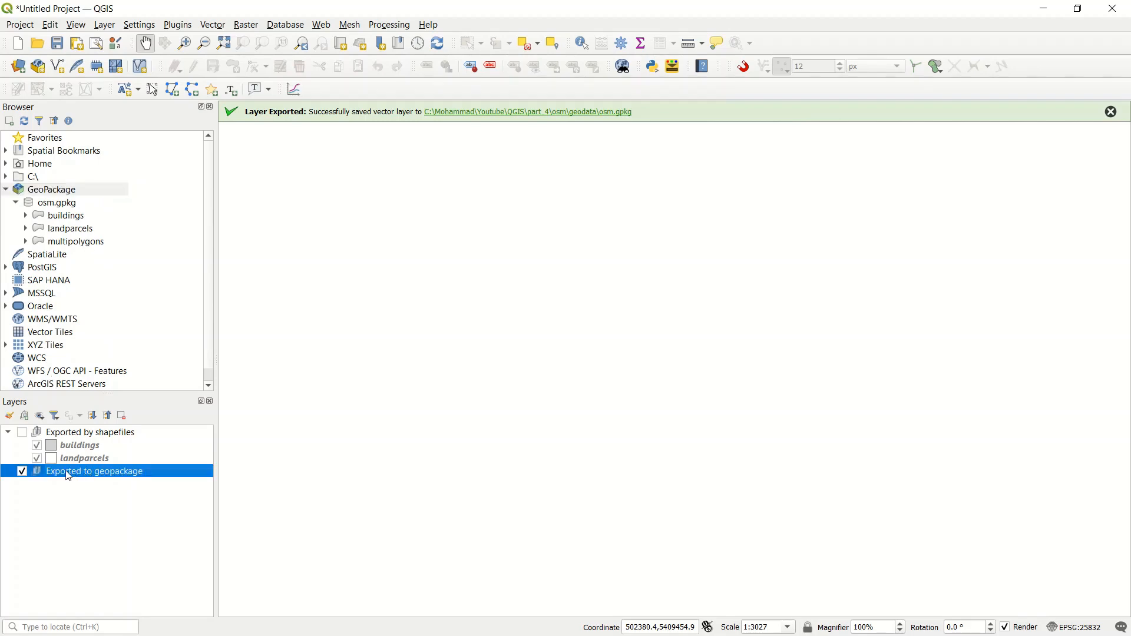
pyautogui.doubleClick(70, 218)
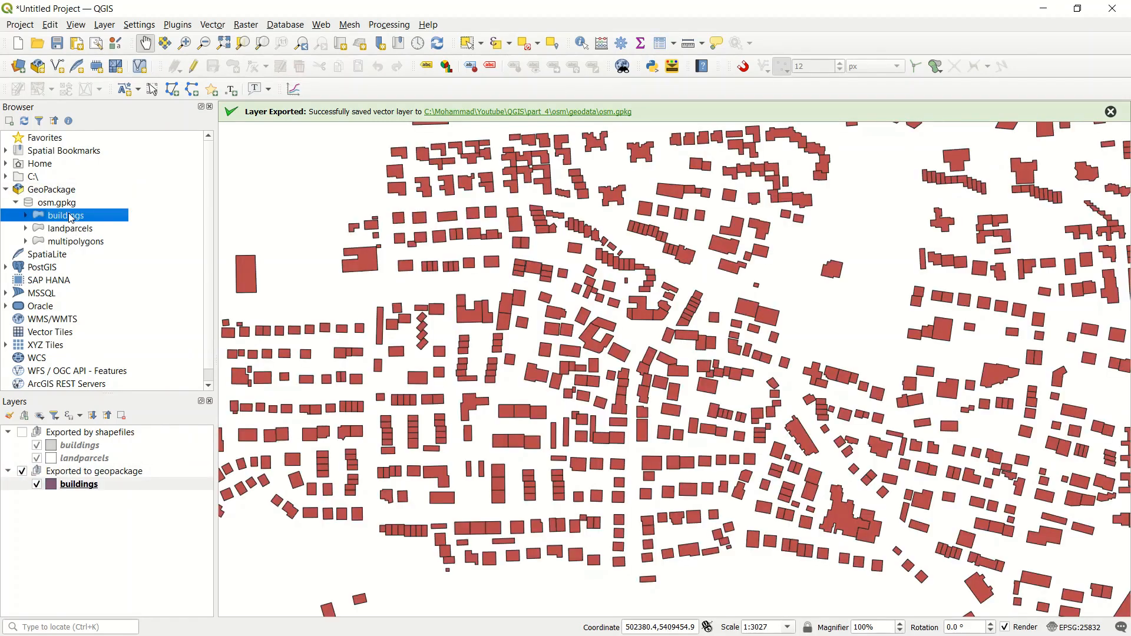
pyautogui.doubleClick(62, 228)
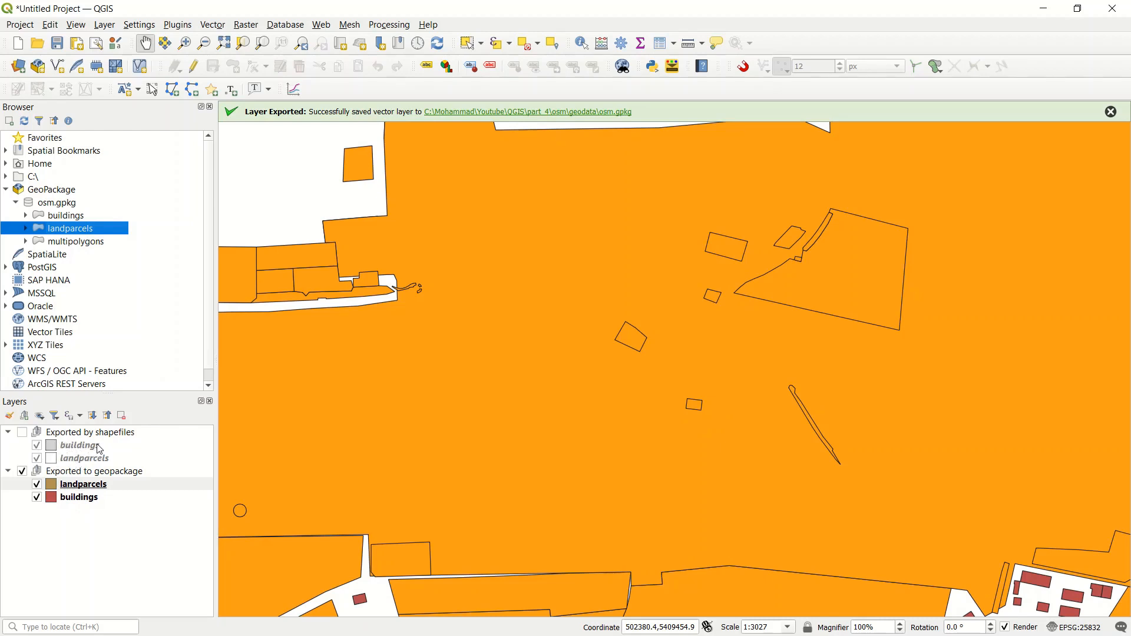
# Step: Copy the symbology of the shapefile buildings layer and paste it onto the GeoPackage buildings layer
pyautogui.rightClick(77, 448)
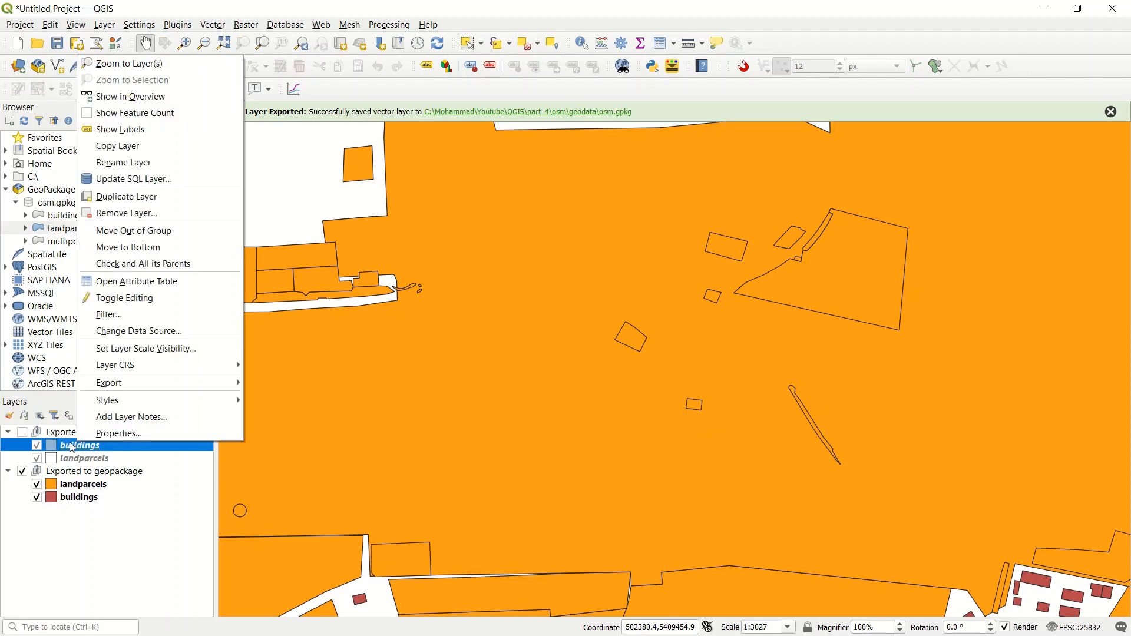
pyautogui.moveTo(155, 401)
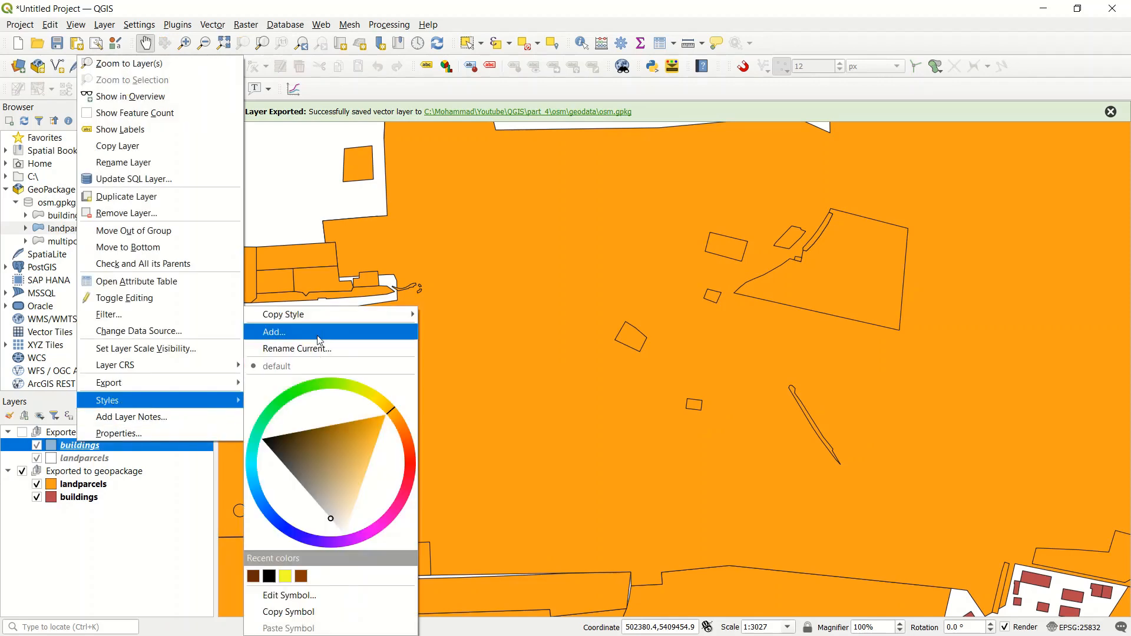
pyautogui.moveTo(318, 324)
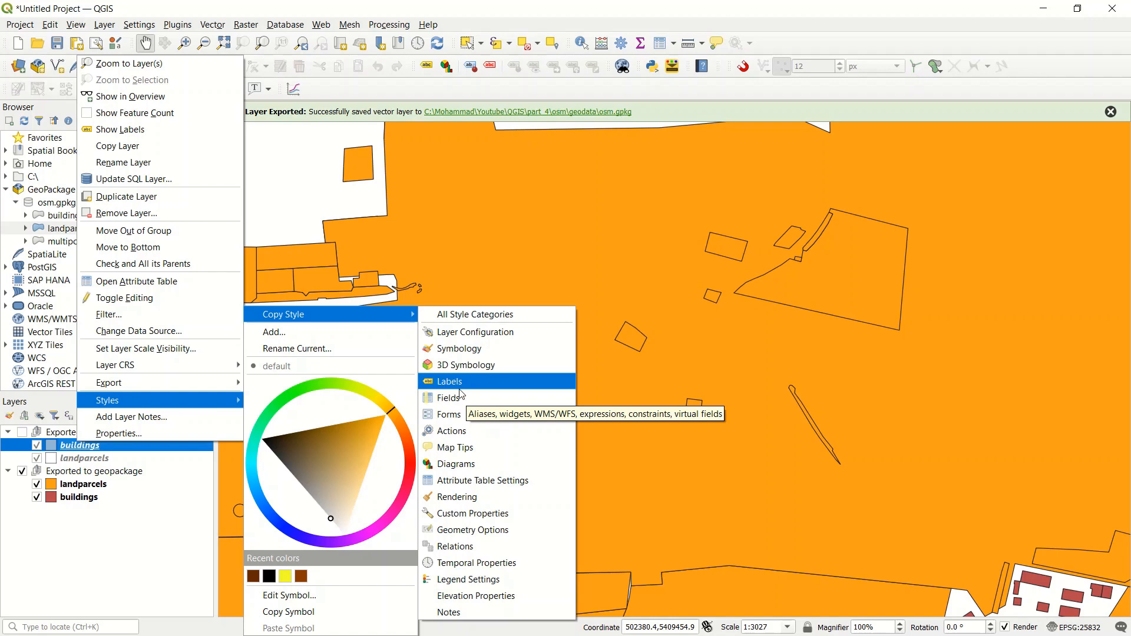
pyautogui.click(493, 348)
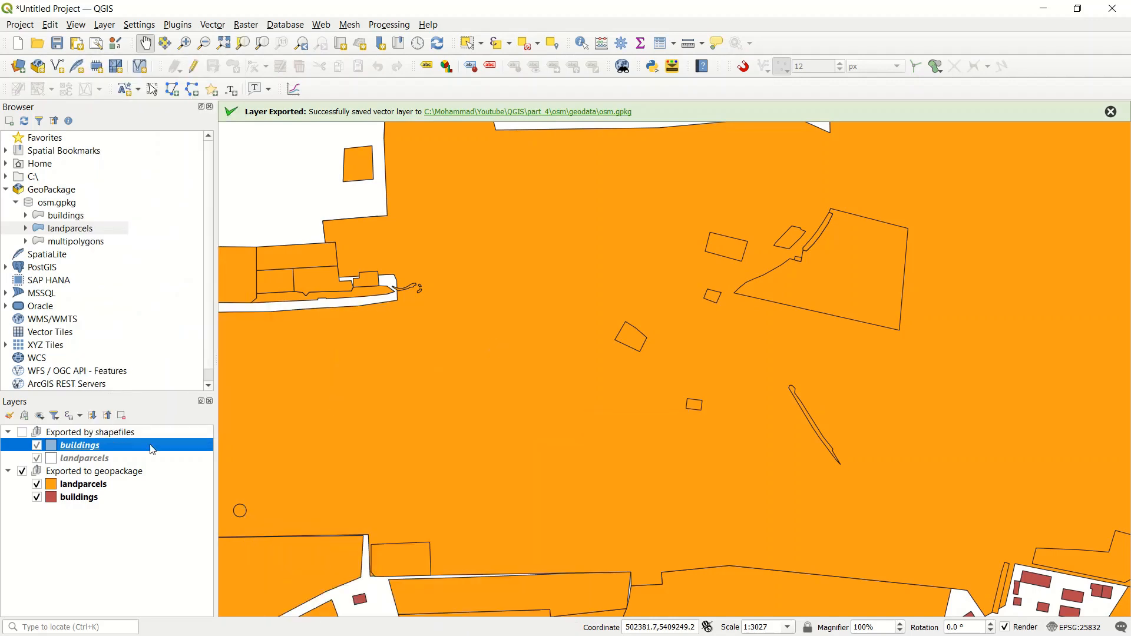
pyautogui.click(70, 489)
pyautogui.rightClick(84, 501)
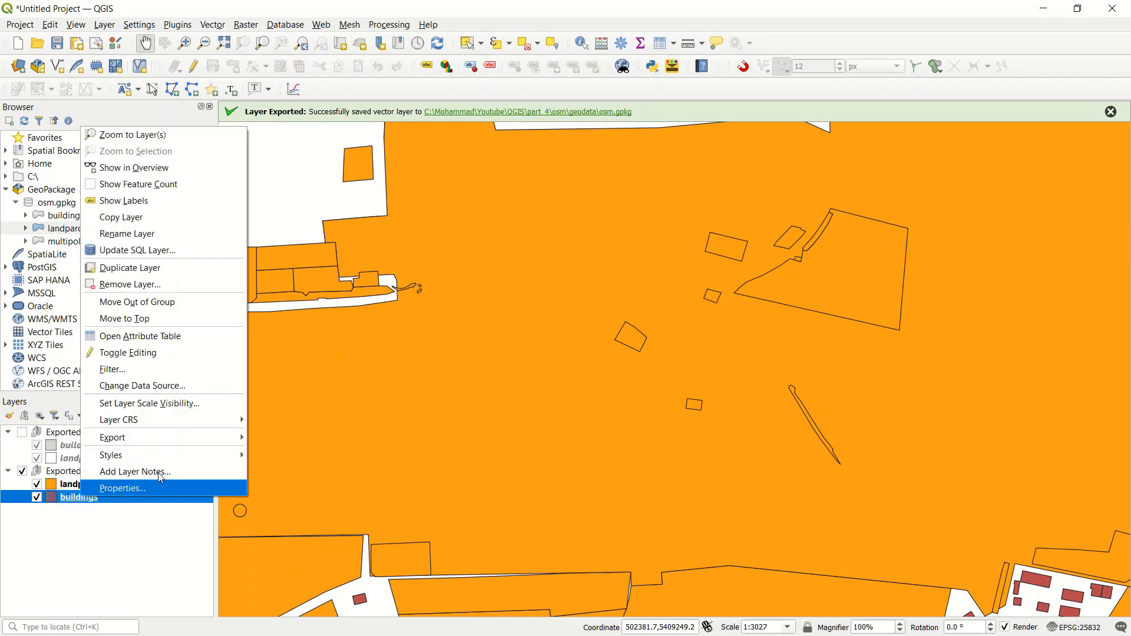
pyautogui.moveTo(112, 454)
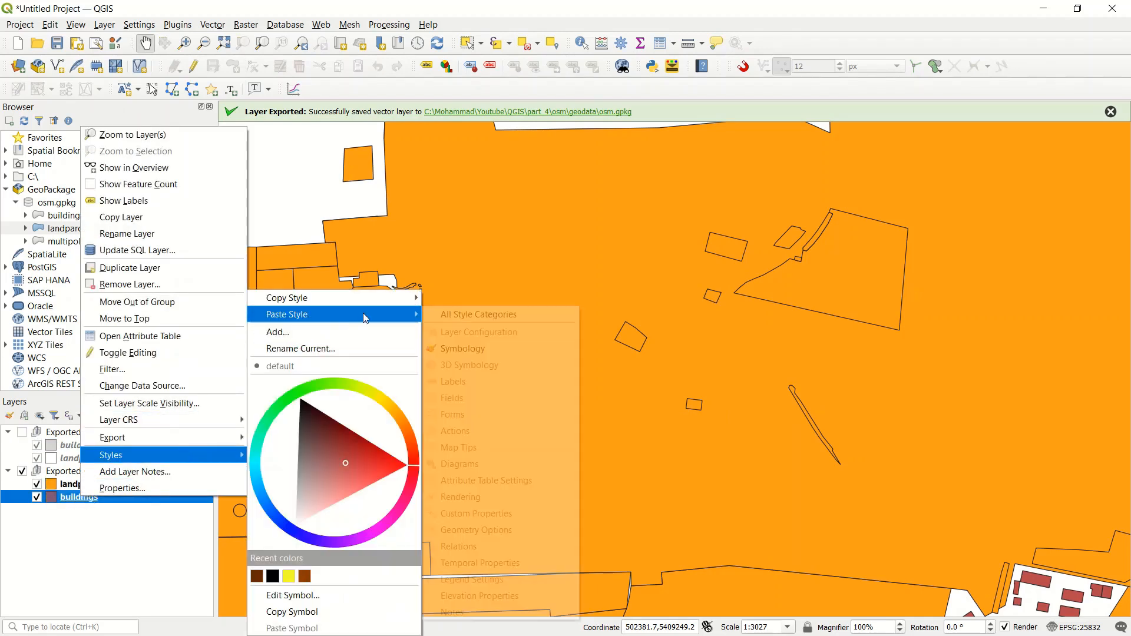
pyautogui.click(430, 315)
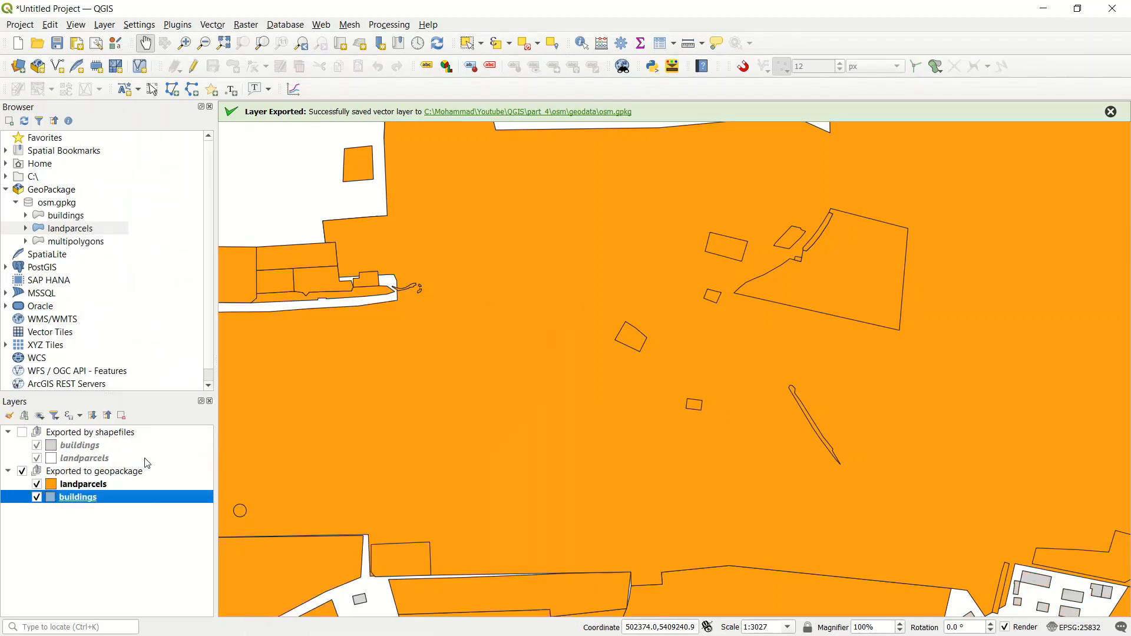
# Step: Copy the style of the shapefile landparcels layer and paste it onto the GeoPackage landparcels layer
pyautogui.rightClick(76, 461)
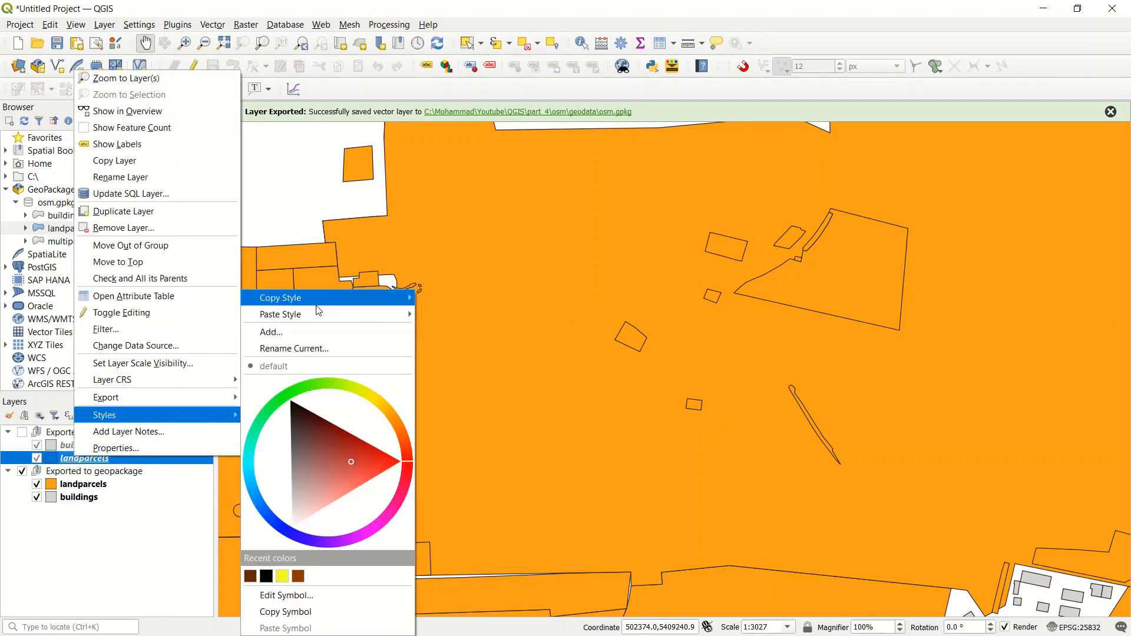
pyautogui.moveTo(331, 298)
pyautogui.click(481, 299)
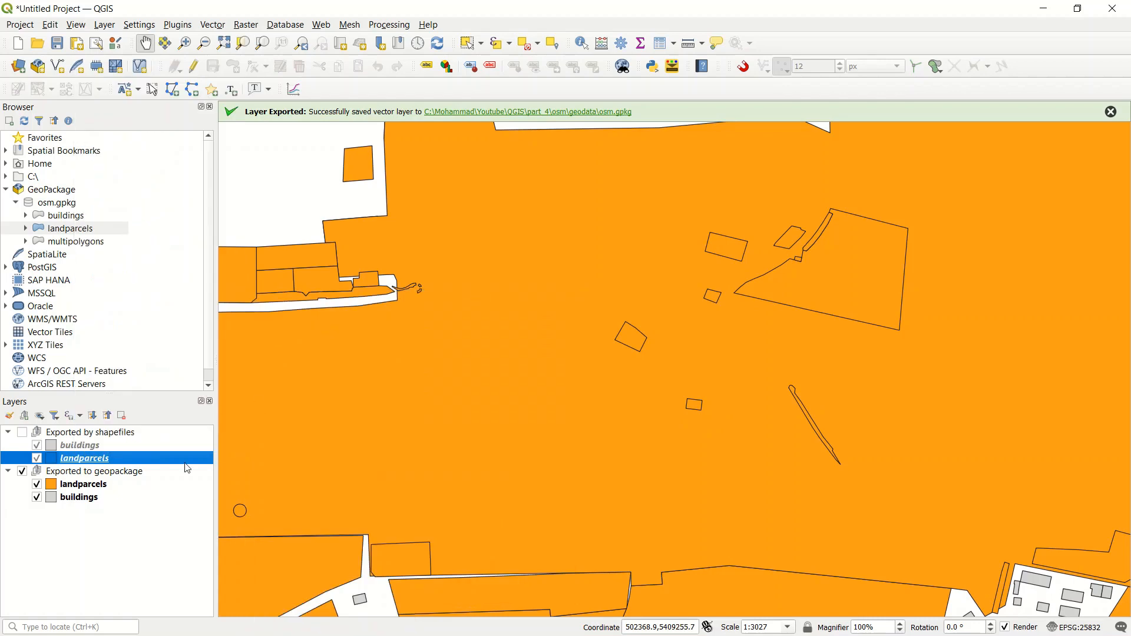
pyautogui.rightClick(82, 486)
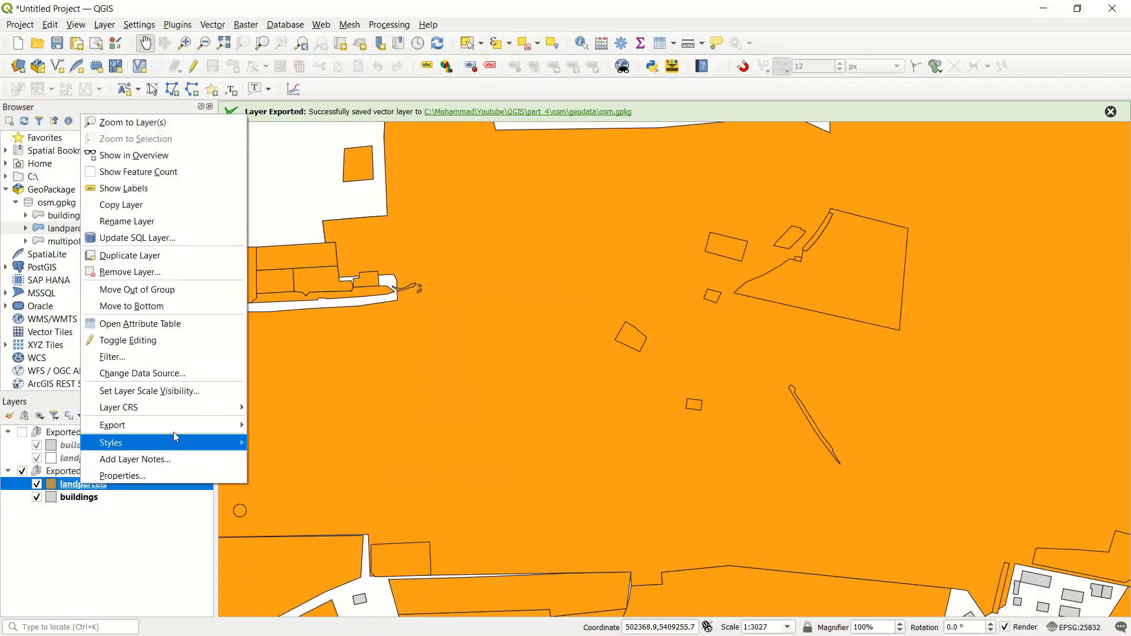
pyautogui.moveTo(179, 428)
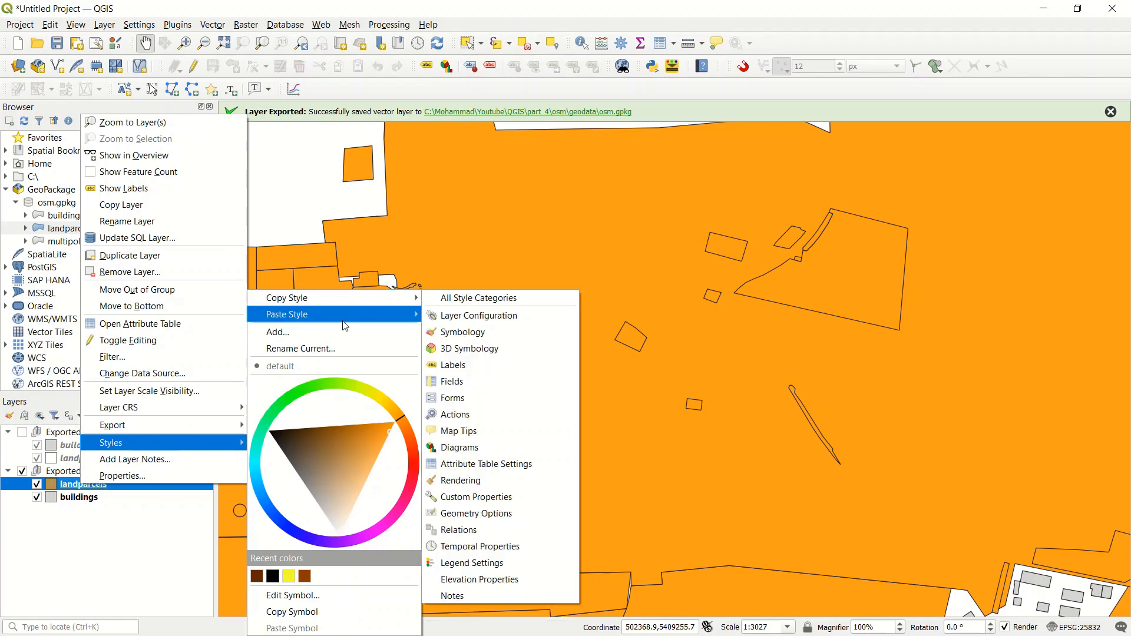
pyautogui.click(454, 319)
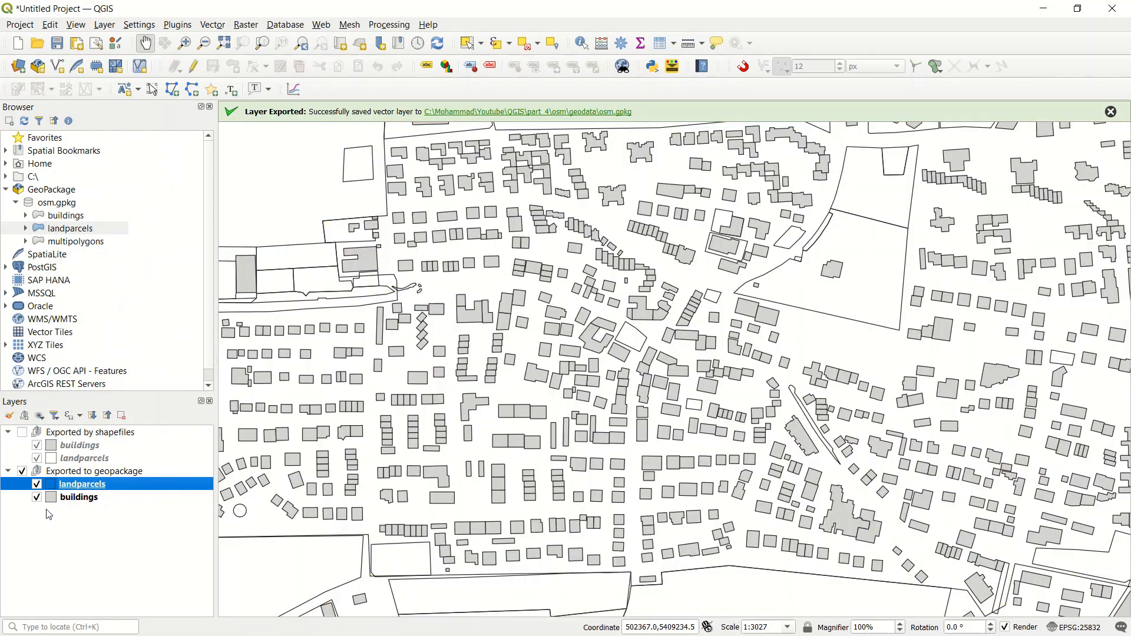
# Step: Place buildings above landparcels in the Exported to geopackage group and dismiss the export message
pyautogui.click(103, 487)
pyautogui.moveTo(103, 486); pyautogui.dragTo(103, 484)
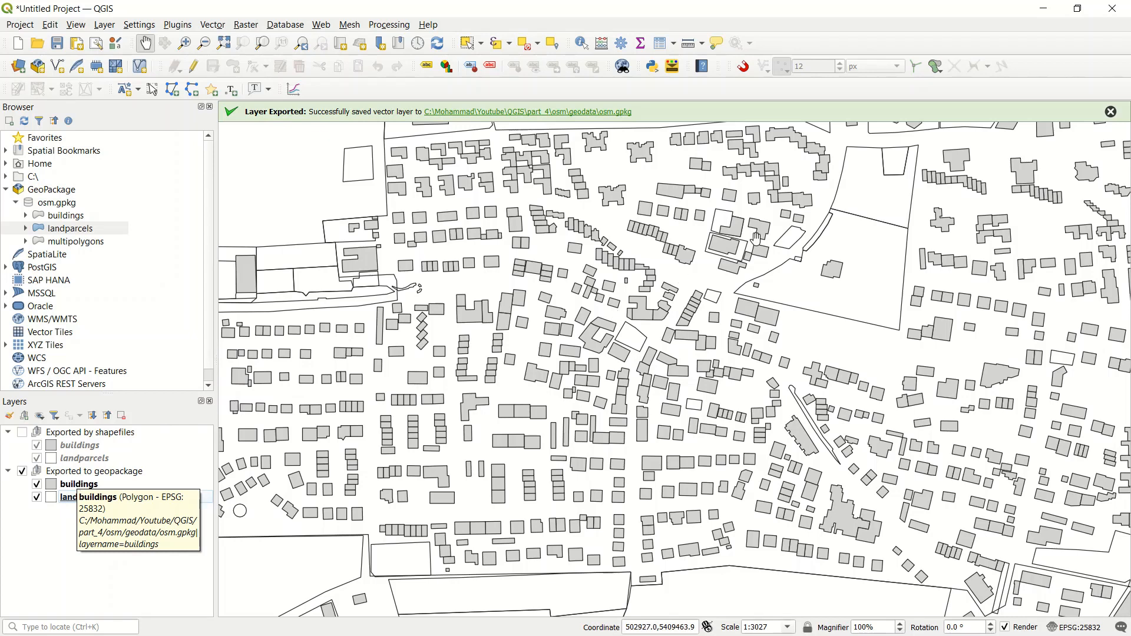
pyautogui.click(1111, 112)
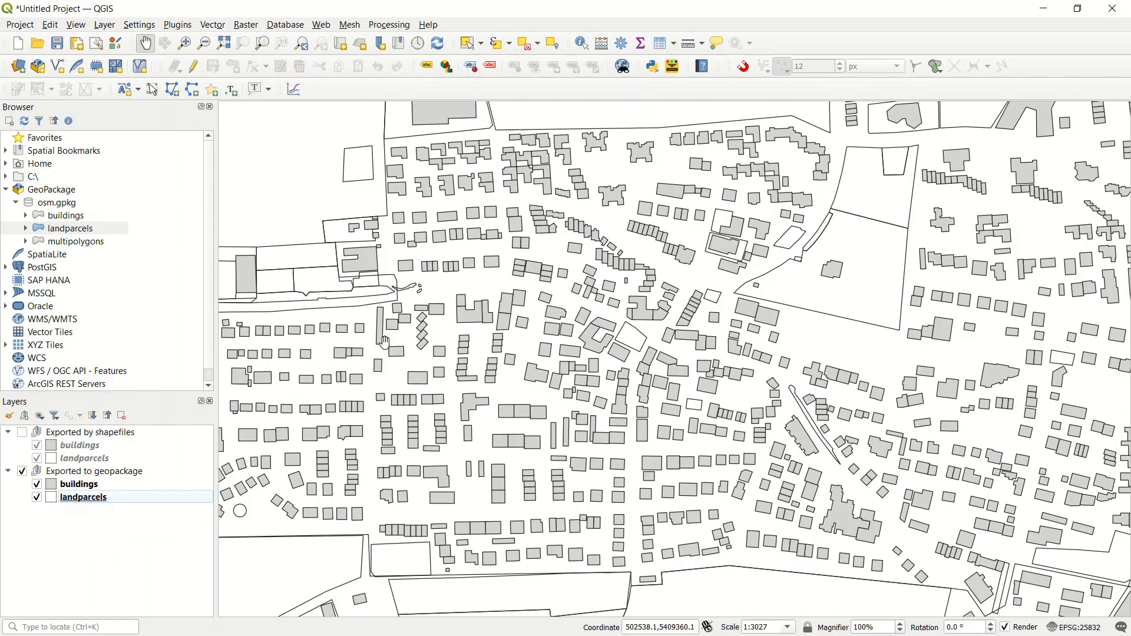
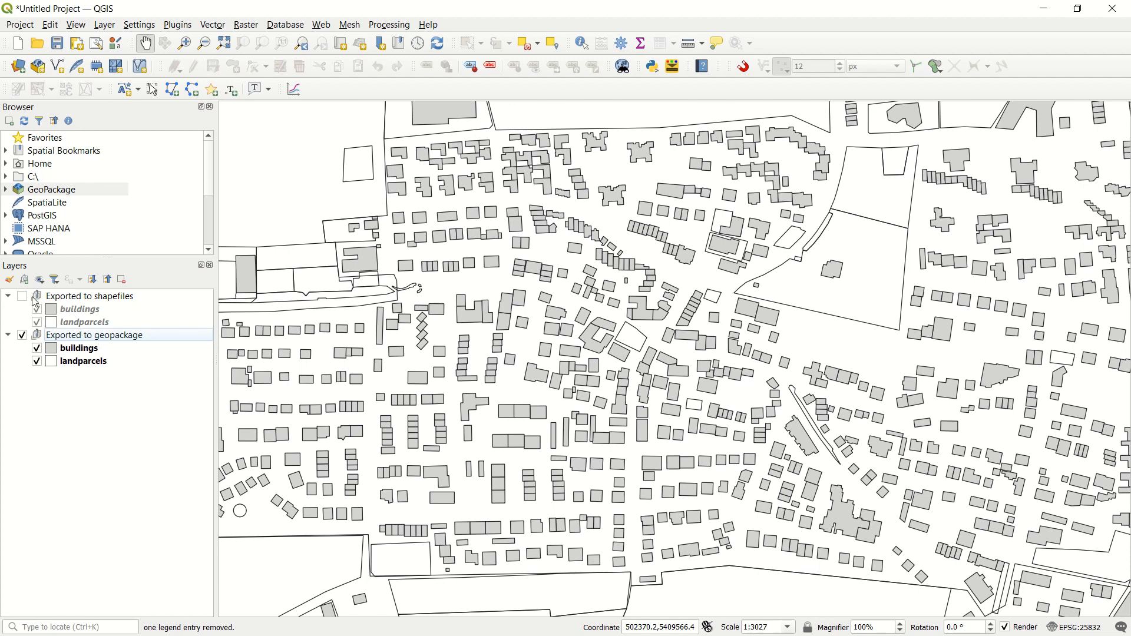
# Step: Create a top-level layer group named Filter below Exported to geopackage and collapse the two export groups
pyautogui.click(24, 280)
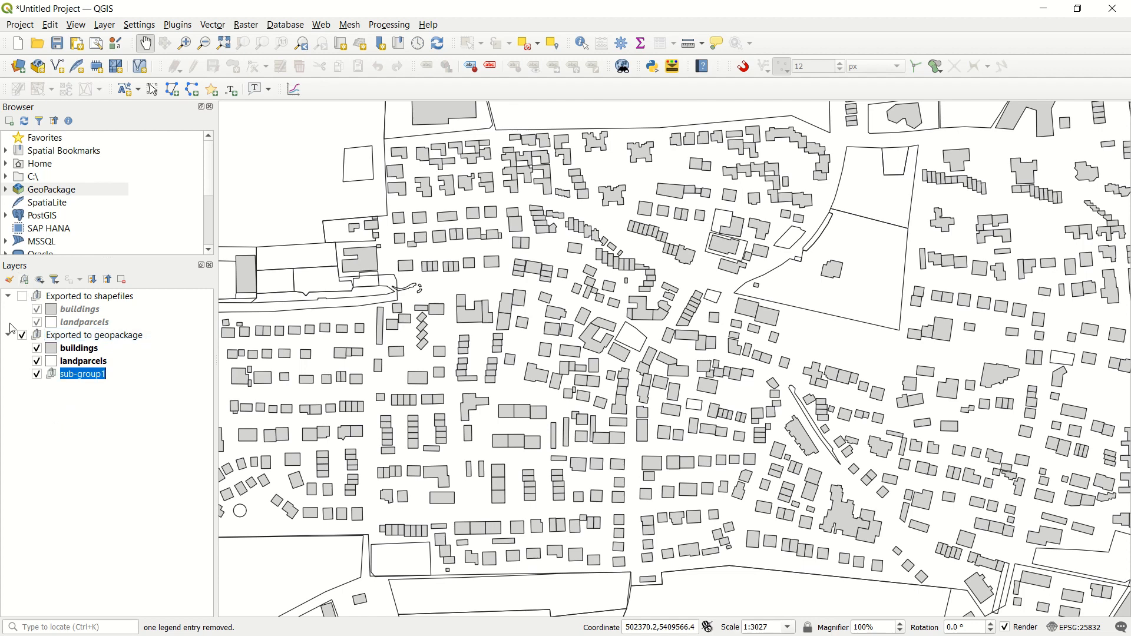
pyautogui.moveTo(51, 382); pyautogui.dragTo(31, 419)
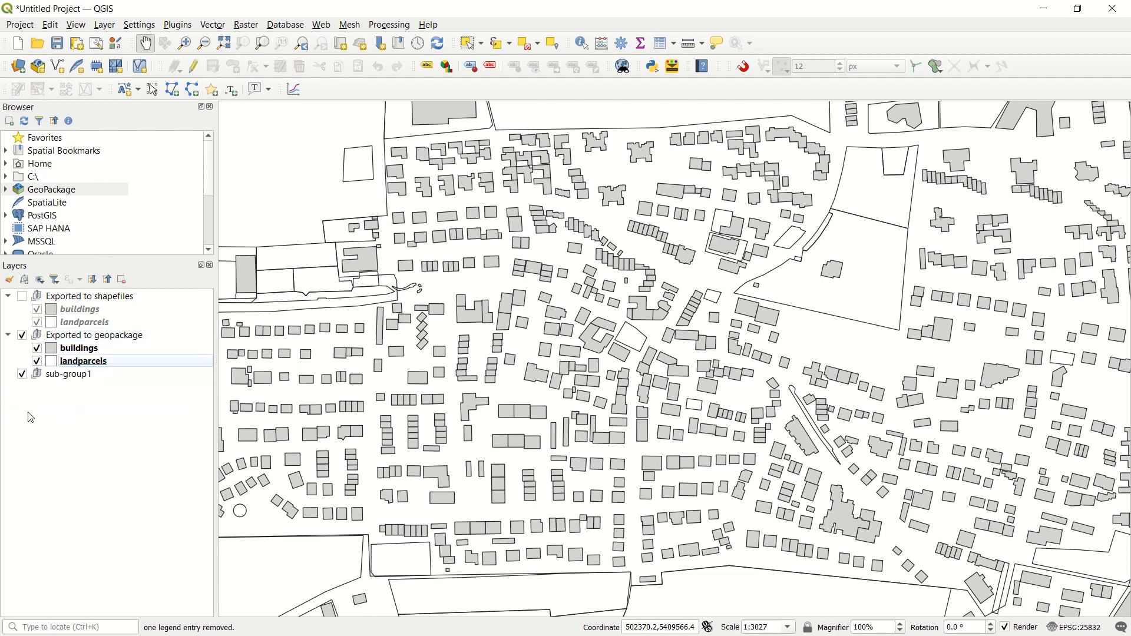
pyautogui.click(50, 377)
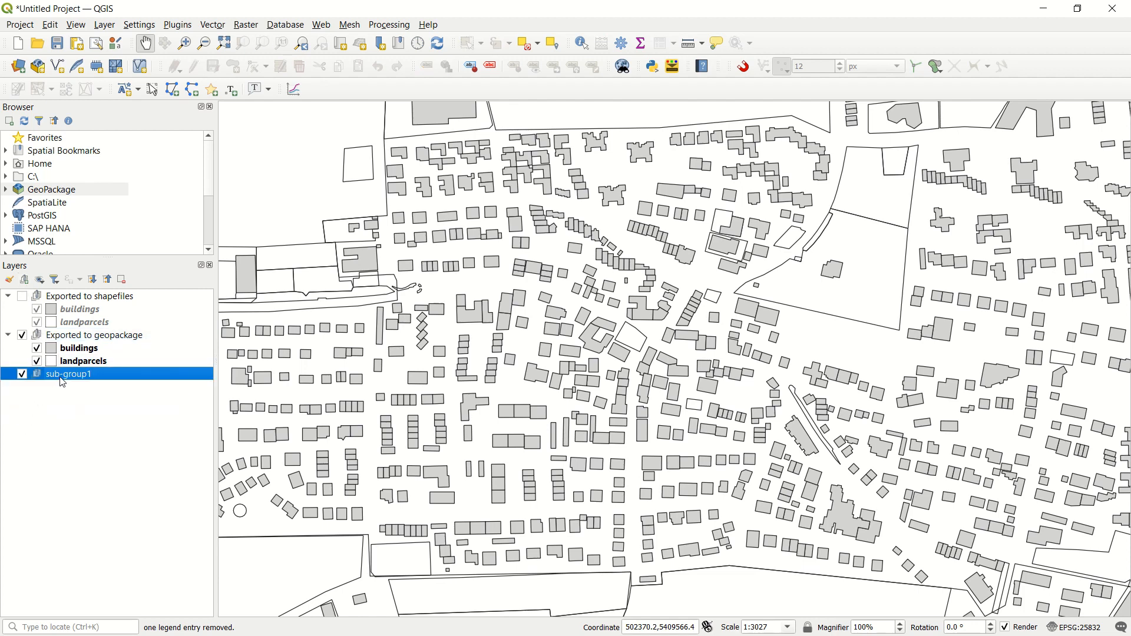
pyautogui.rightClick(57, 378)
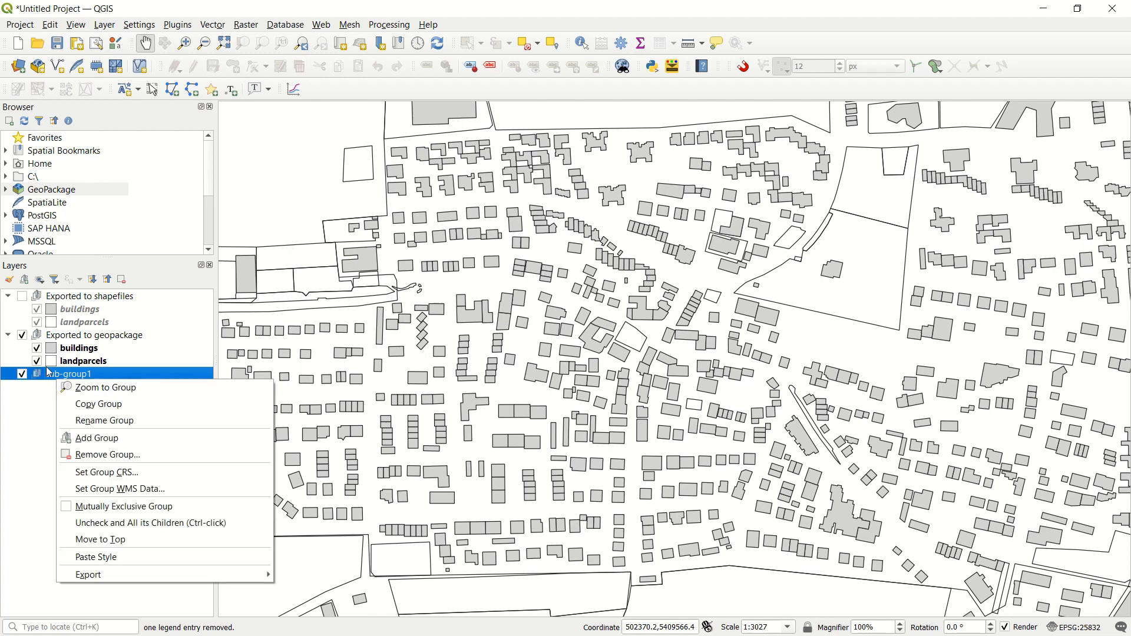
pyautogui.click(85, 421)
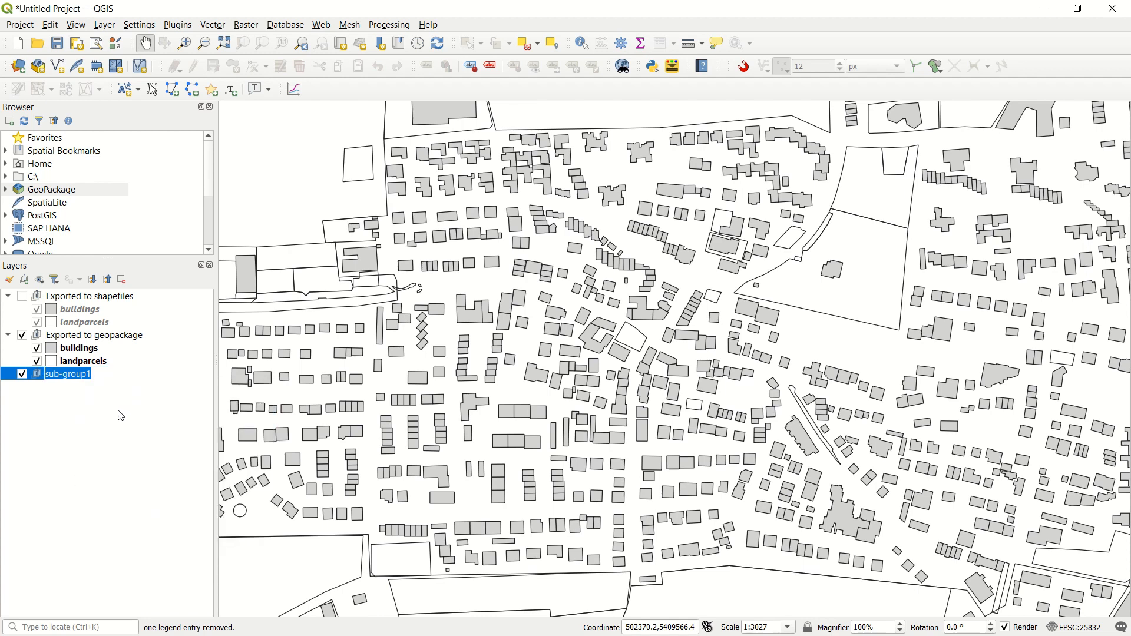
pyautogui.write('Filter')
pyautogui.click(69, 438)
pyautogui.click(59, 376)
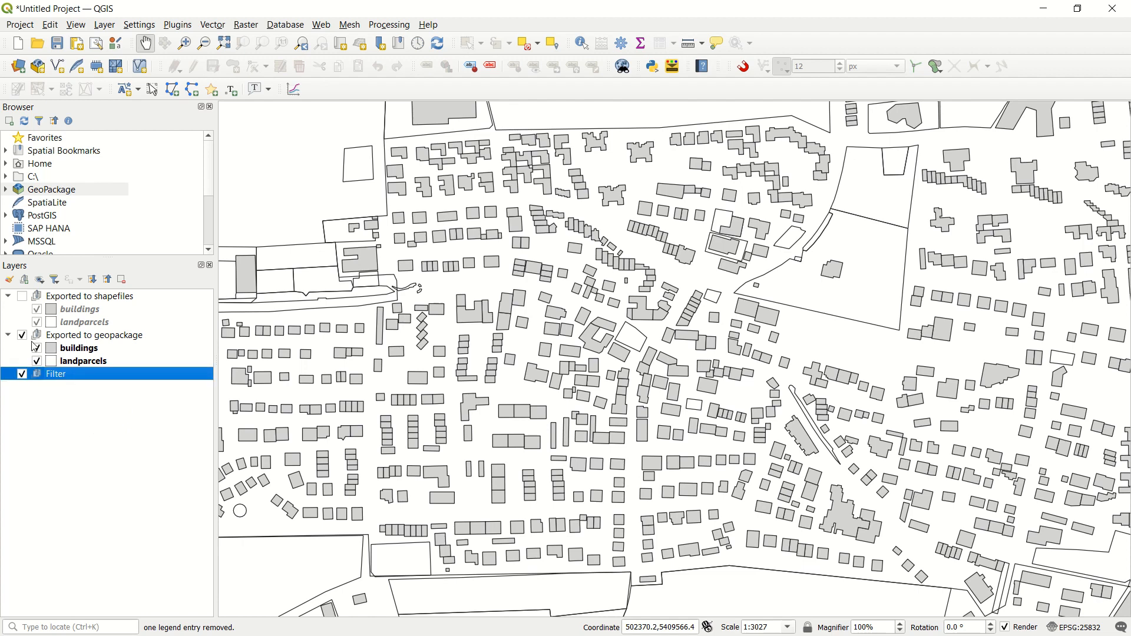
pyautogui.click(8, 335)
pyautogui.click(9, 297)
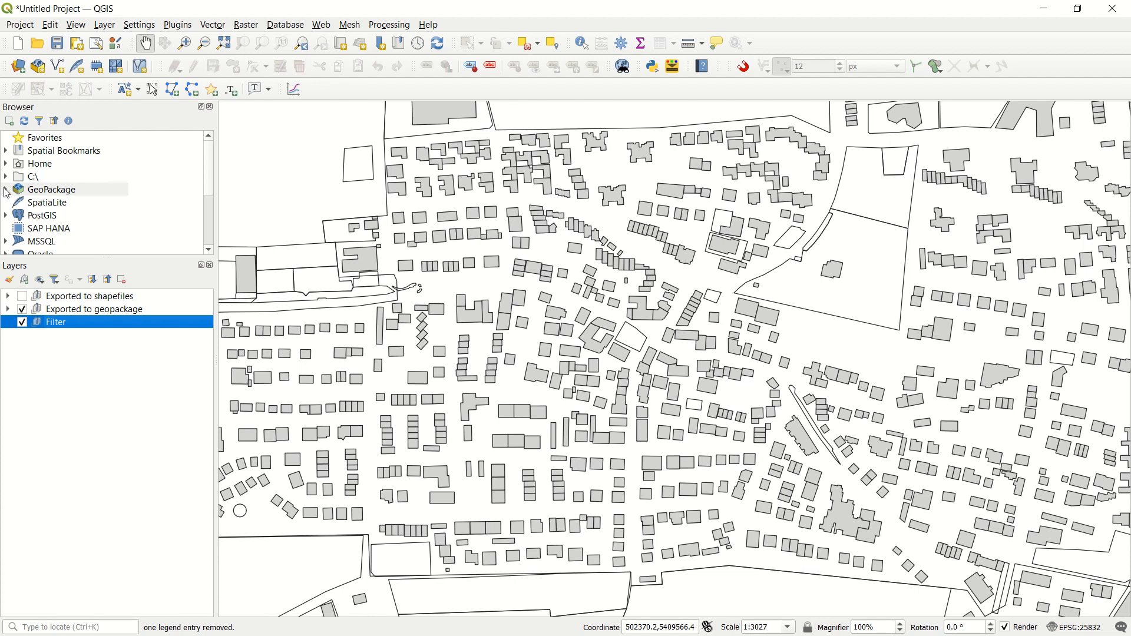
# Step: Load the multipolygons layer from osm.gpkg into the Filter group and hide the Exported to geopackage group
pyautogui.doubleClick(12, 189)
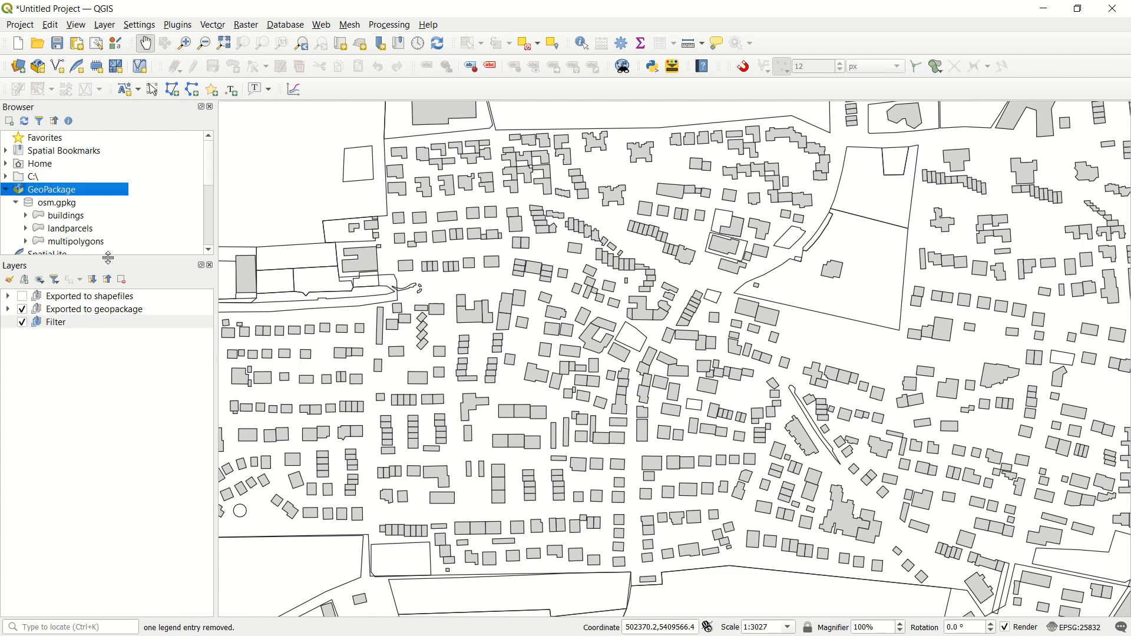
pyautogui.moveTo(108, 257); pyautogui.dragTo(106, 301)
pyautogui.click(65, 368)
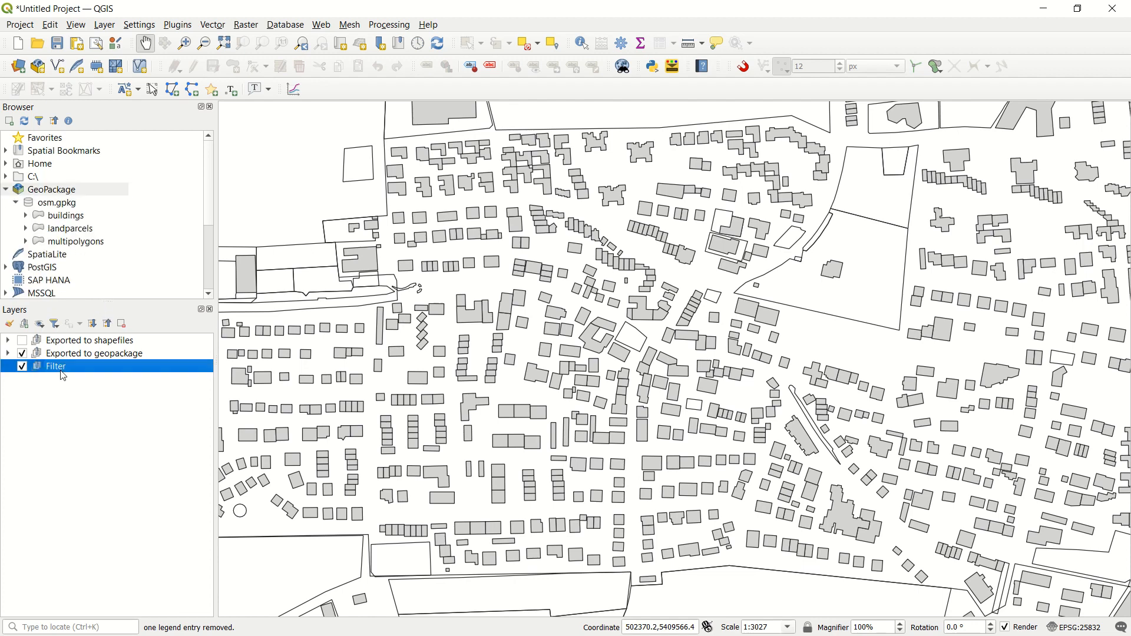
pyautogui.doubleClick(66, 242)
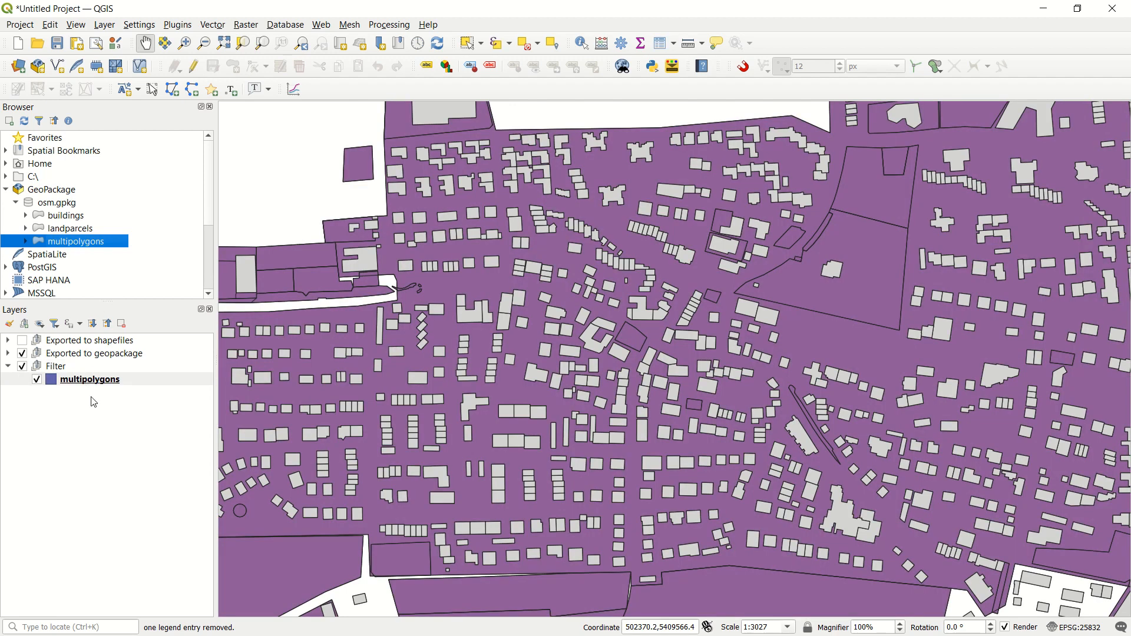
pyautogui.click(22, 354)
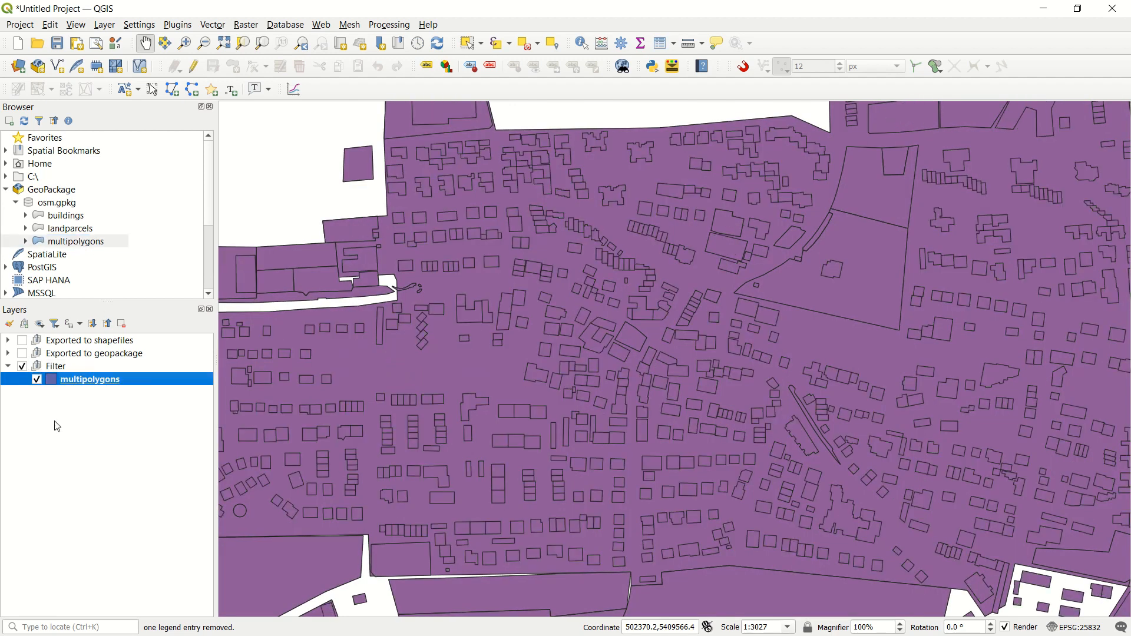
# Step: Filter the multipolygons layer with the expression "building" is not null
pyautogui.rightClick(95, 382)
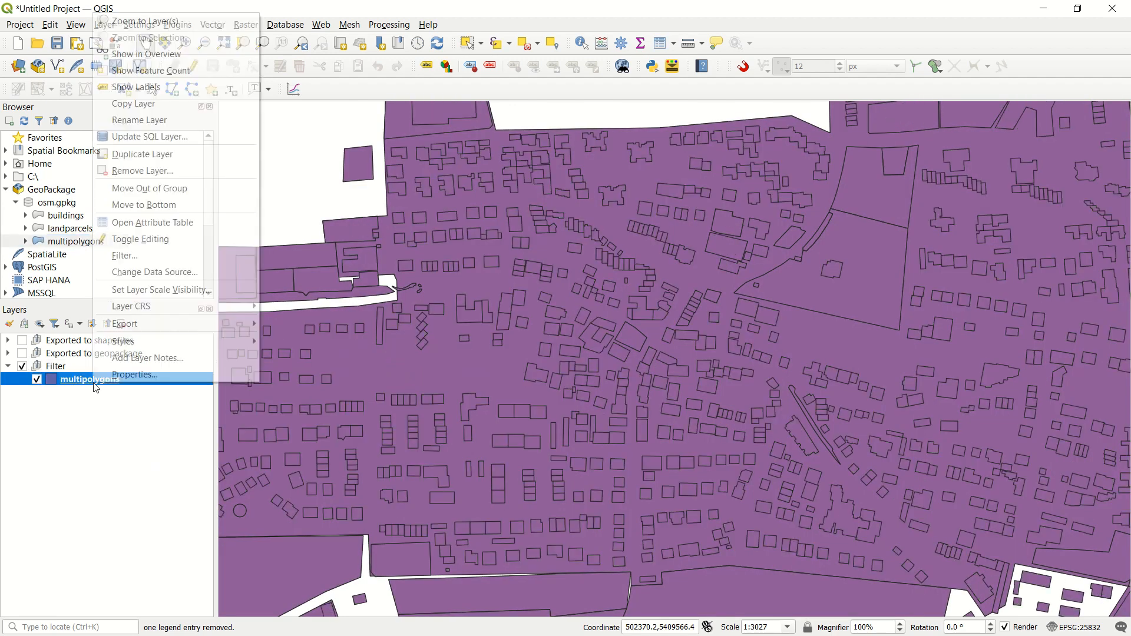
pyautogui.click(181, 253)
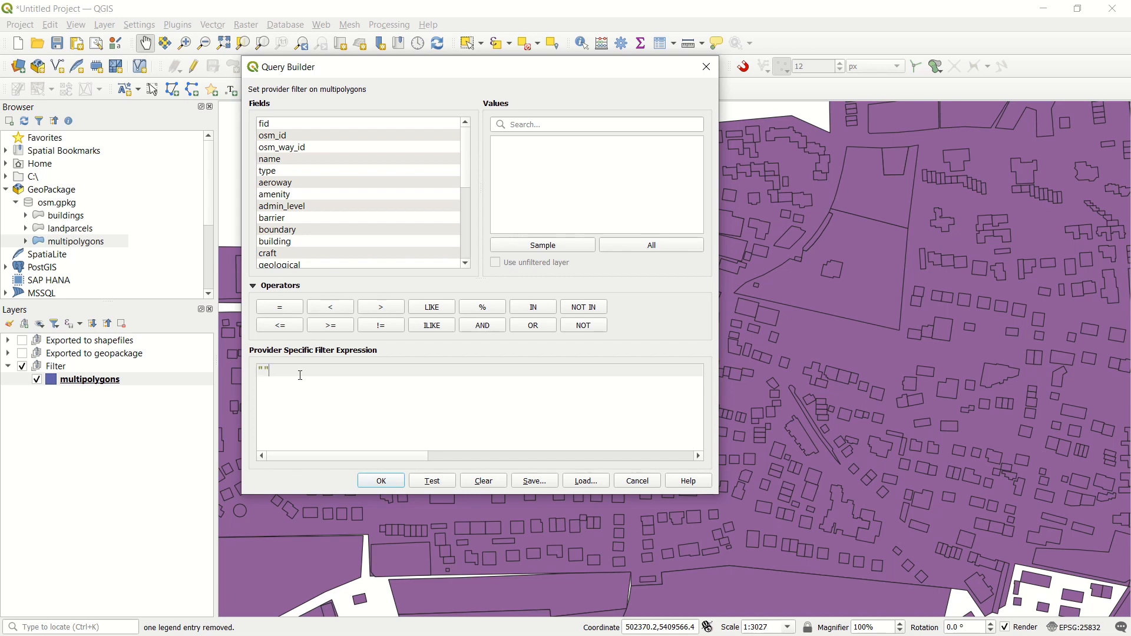
pyautogui.write('"building')
pyautogui.write('is not null')
pyautogui.click(363, 481)
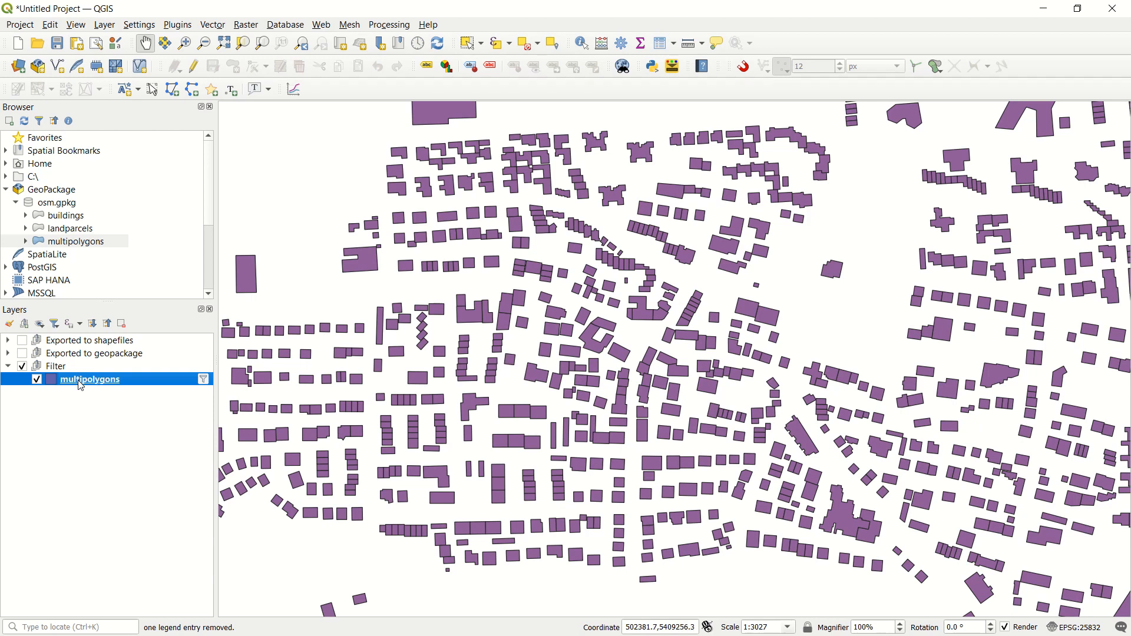
# Step: Examine the filtered multipolygons on the map and check the building column in the layer's attribute table
pyautogui.moveTo(86, 387)
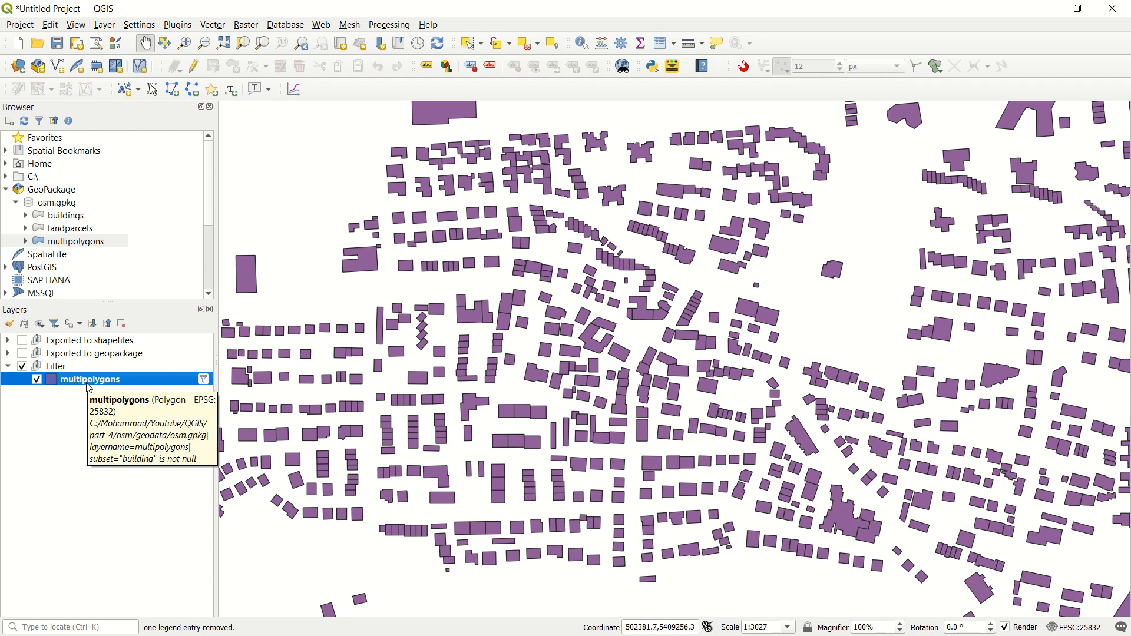
pyautogui.scroll(-1, 604, 312)
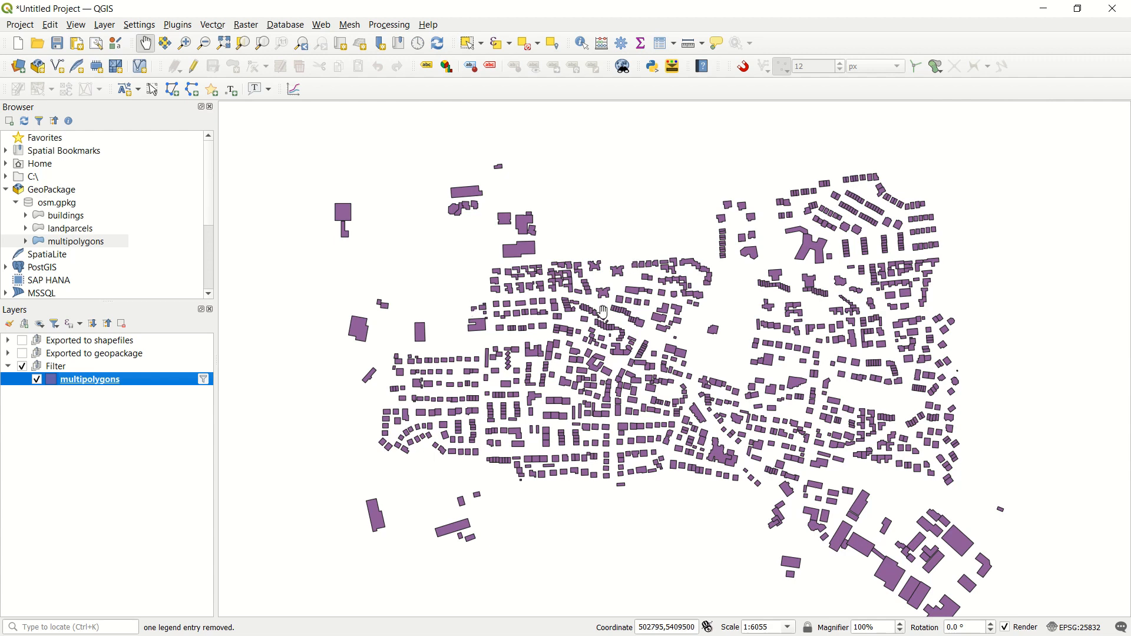
pyautogui.moveTo(604, 313); pyautogui.dragTo(571, 293)
pyautogui.rightClick(82, 382)
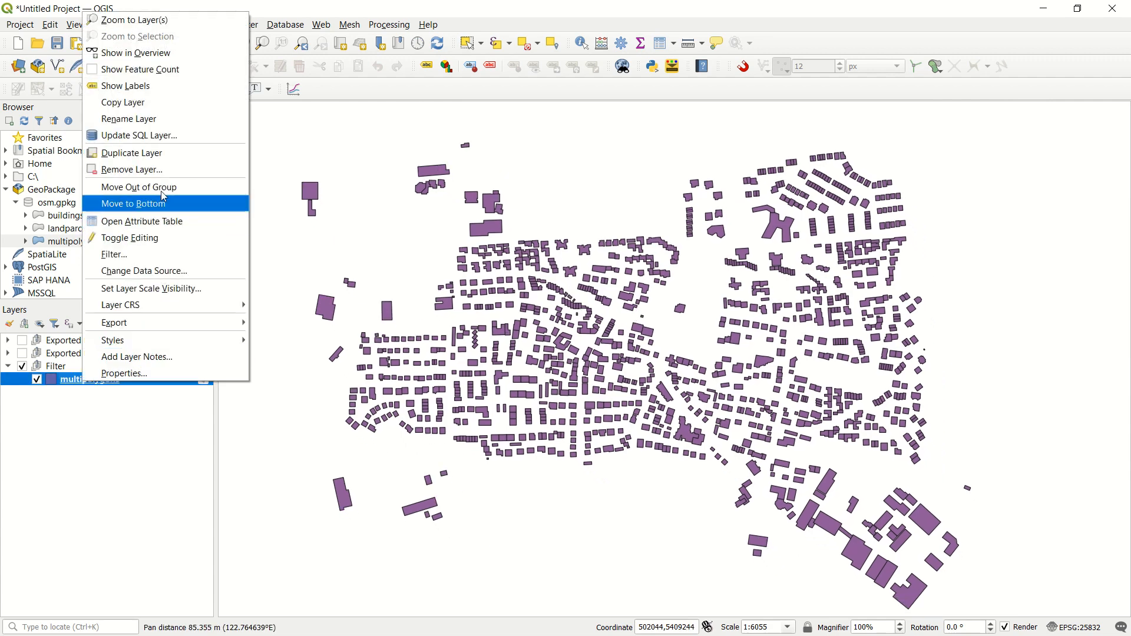
pyautogui.click(160, 222)
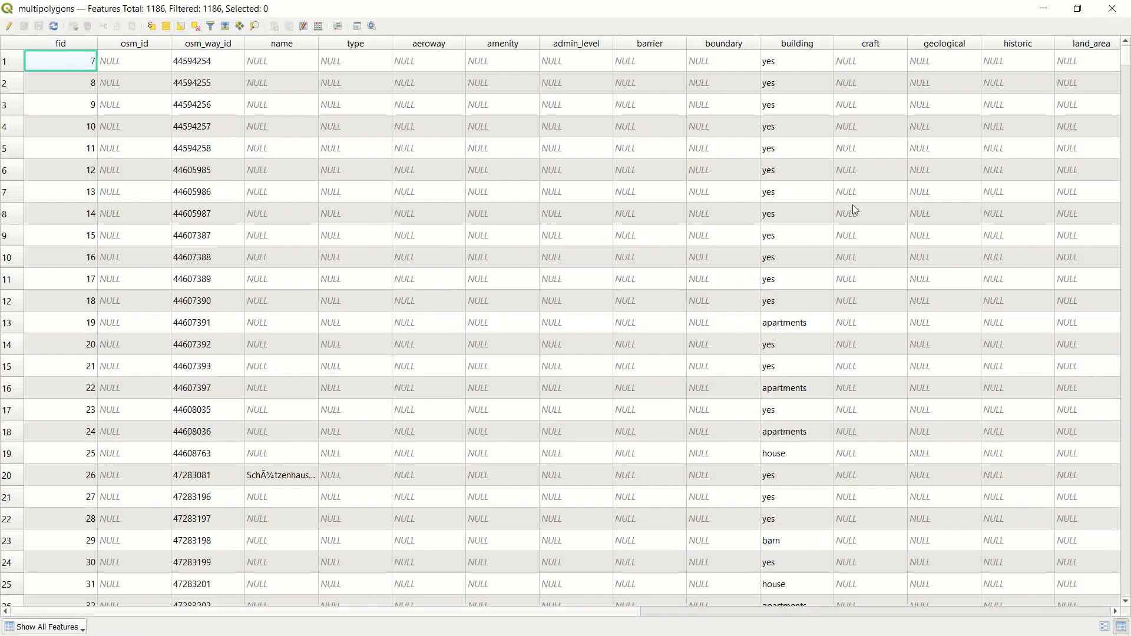
pyautogui.moveTo(270, 613); pyautogui.dragTo(379, 613)
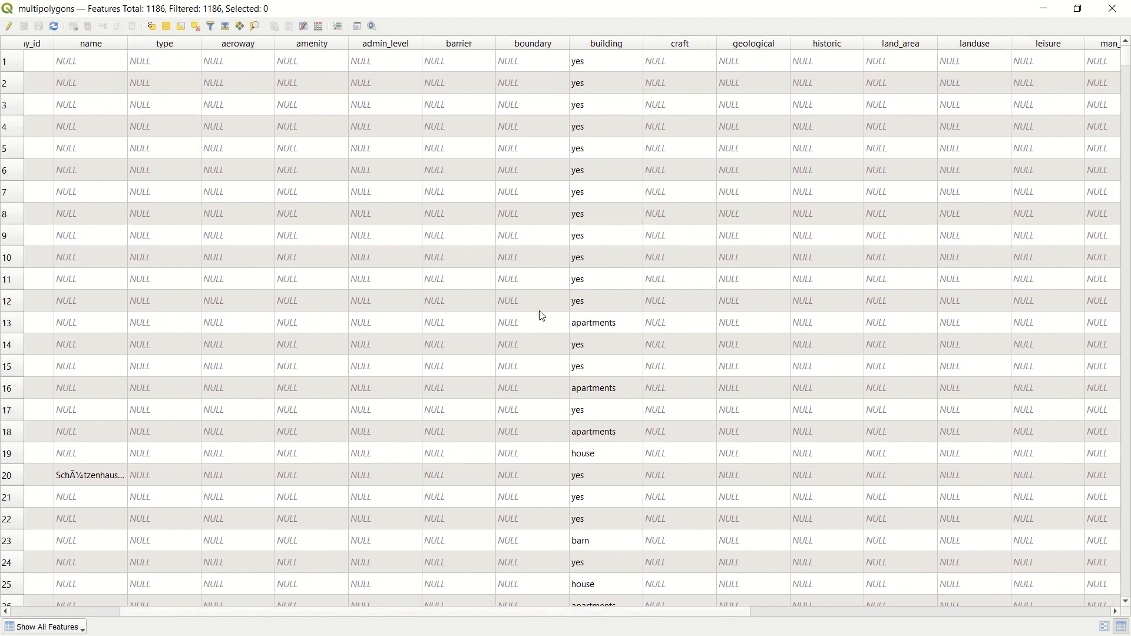
pyautogui.moveTo(1126, 105); pyautogui.dragTo(1126, 511)
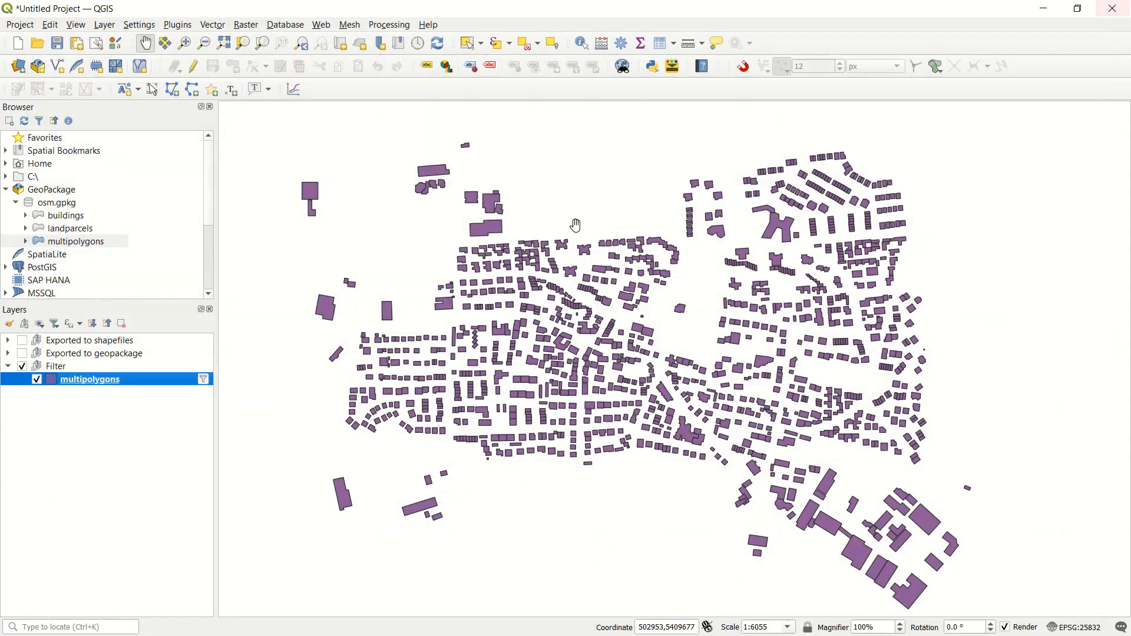
pyautogui.click(1113, 8)
# Step: Duplicate the filtered multipolygons layer within the Filter group
pyautogui.rightClick(89, 385)
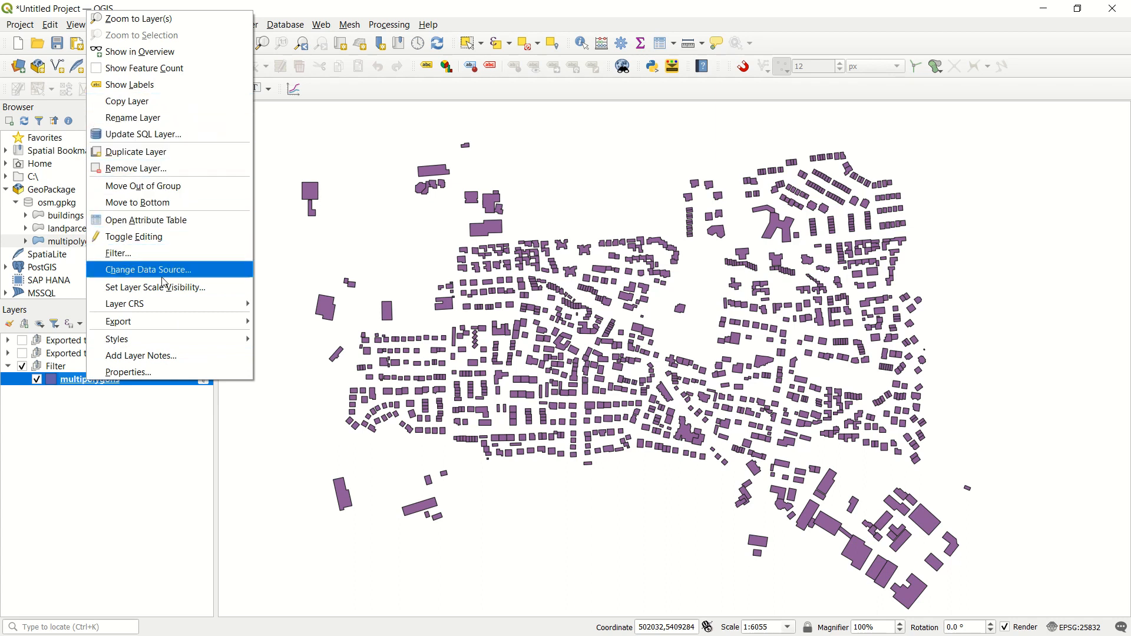
pyautogui.click(152, 152)
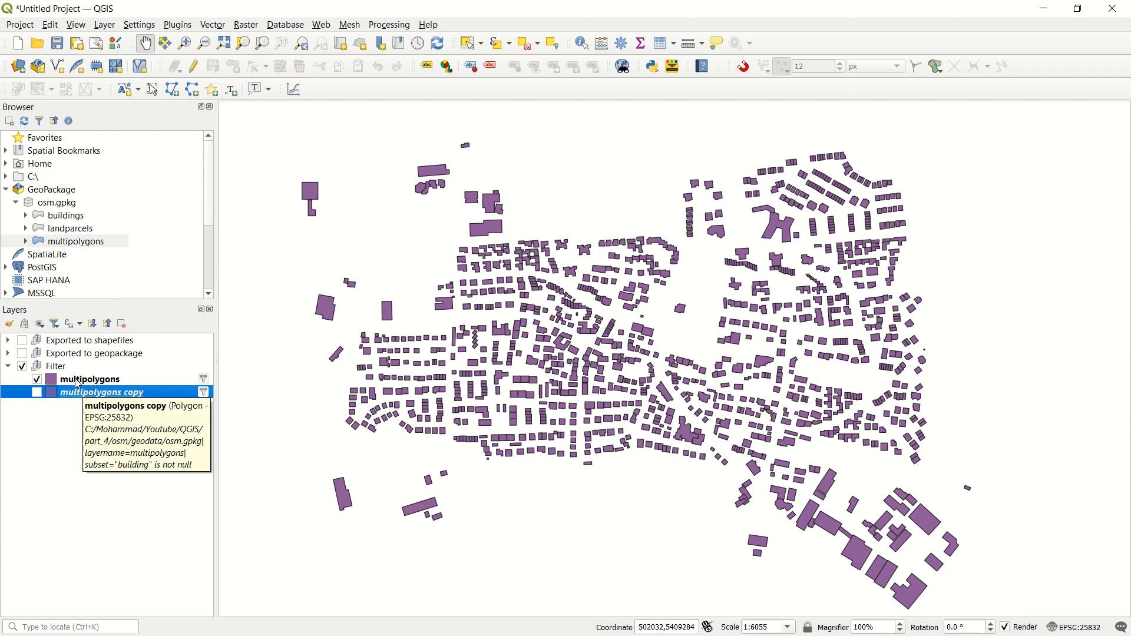
pyautogui.click(77, 381)
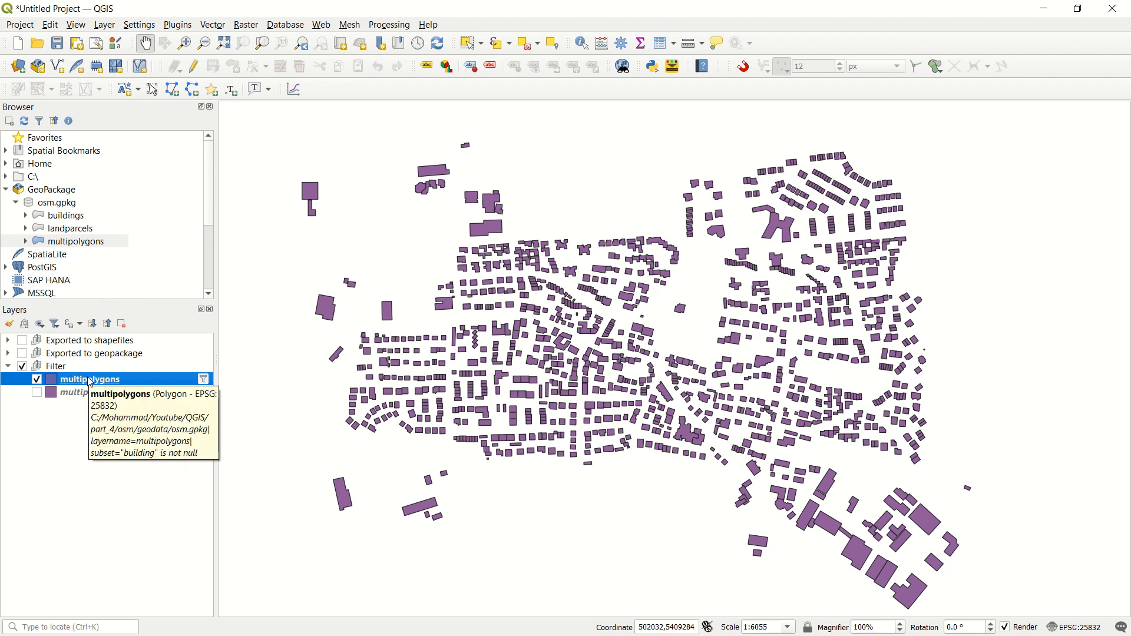
# Step: Change the filter expression of the multipolygons copy layer to "building" is null
pyautogui.click(77, 394)
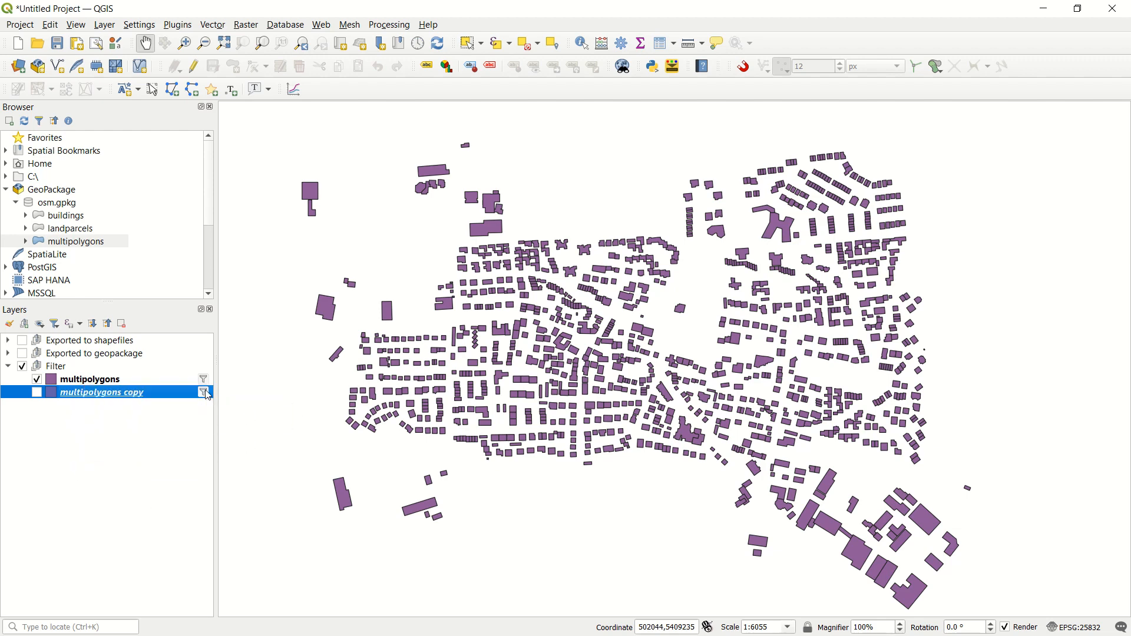
pyautogui.click(203, 392)
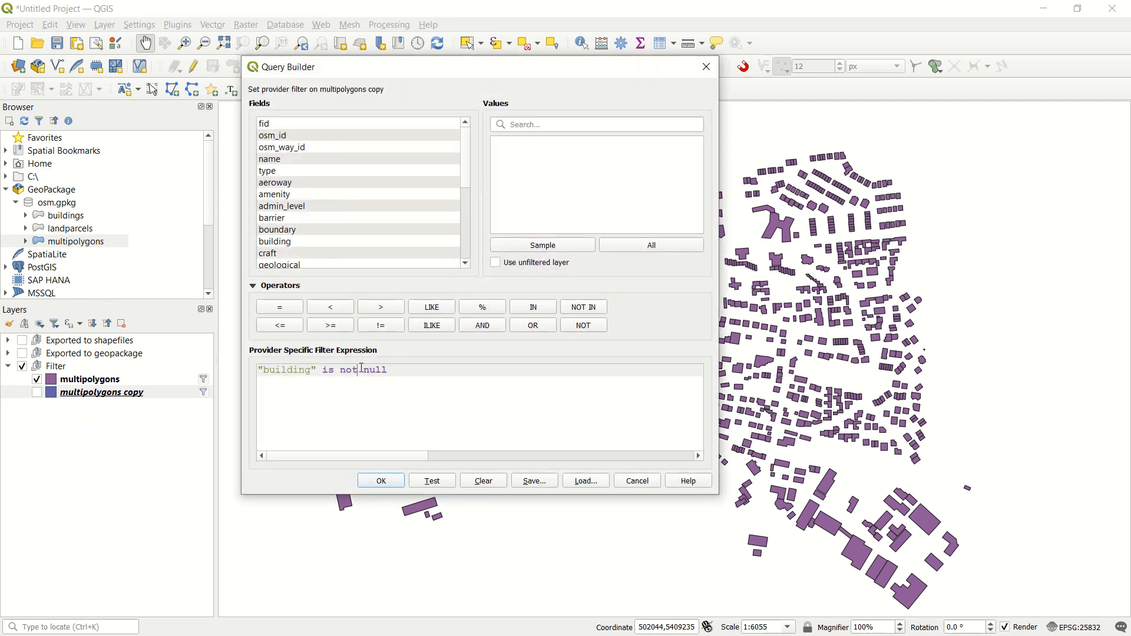
pyautogui.press('BackSpace')
pyautogui.press('BackSpace')
pyautogui.press('BackSpace')
pyautogui.press('BackSpace')
pyautogui.click(370, 484)
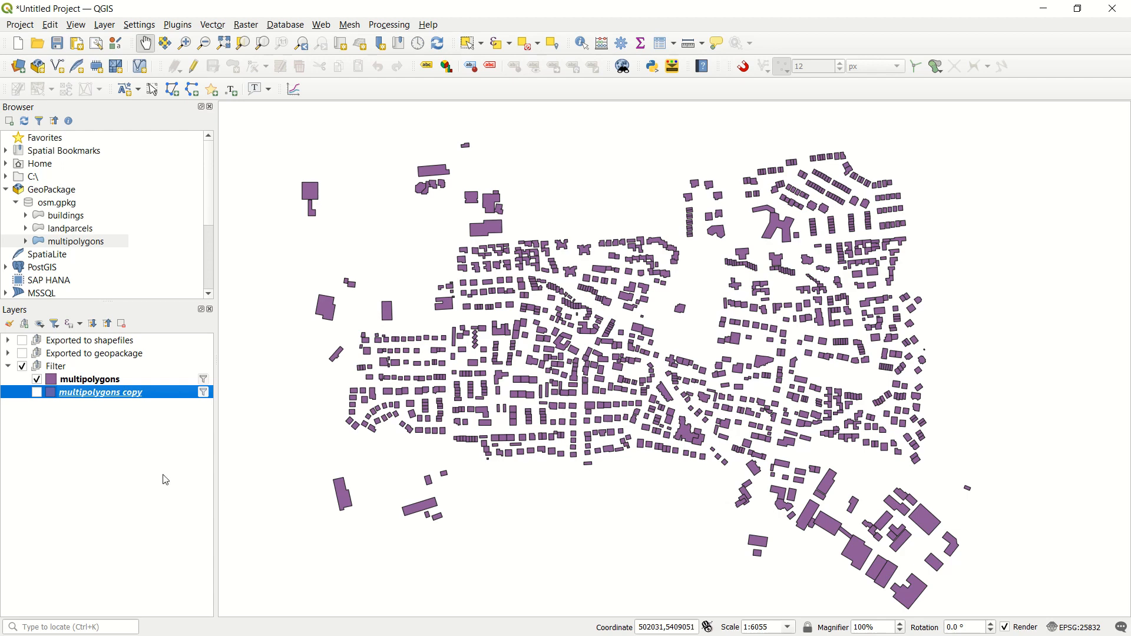
# Step: Compare the two filtered layers by showing only multipolygons copy and switching back to the original multipolygons layer
pyautogui.click(37, 392)
pyautogui.click(36, 380)
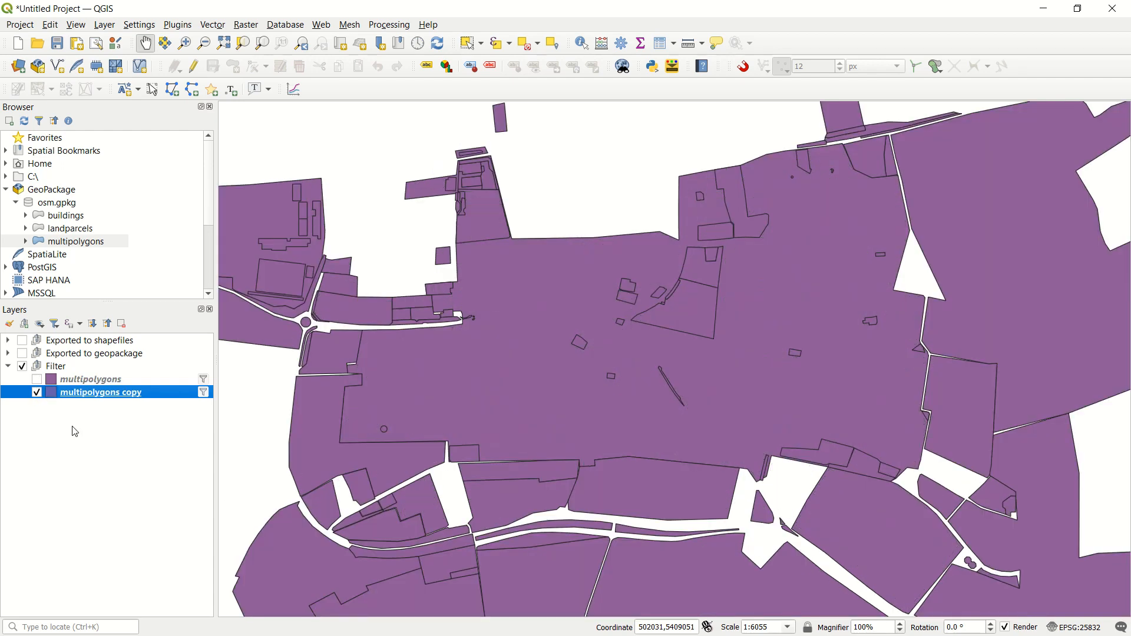
pyautogui.click(37, 379)
pyautogui.click(37, 392)
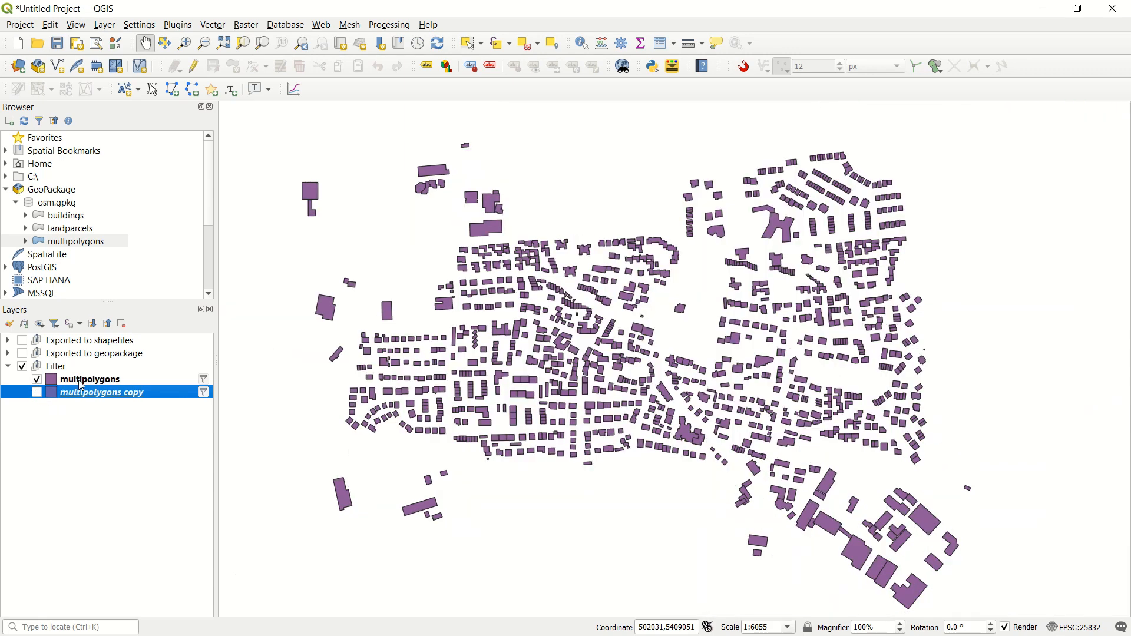
# Step: Rename the multipolygons layer in the Filter group to buildings
pyautogui.rightClick(81, 381)
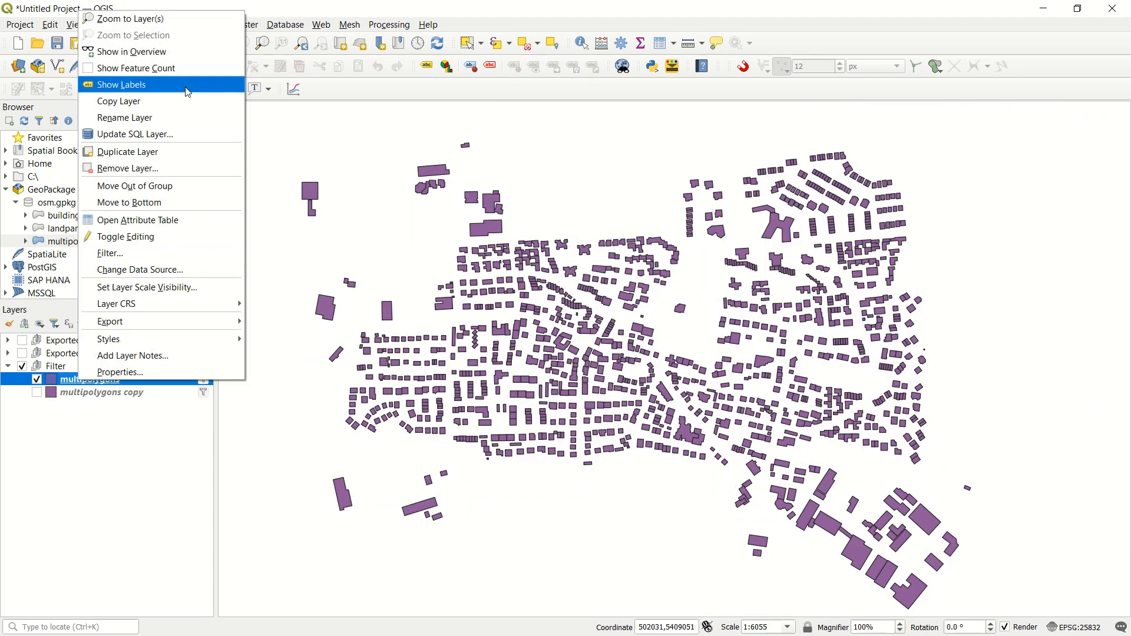
pyautogui.click(187, 117)
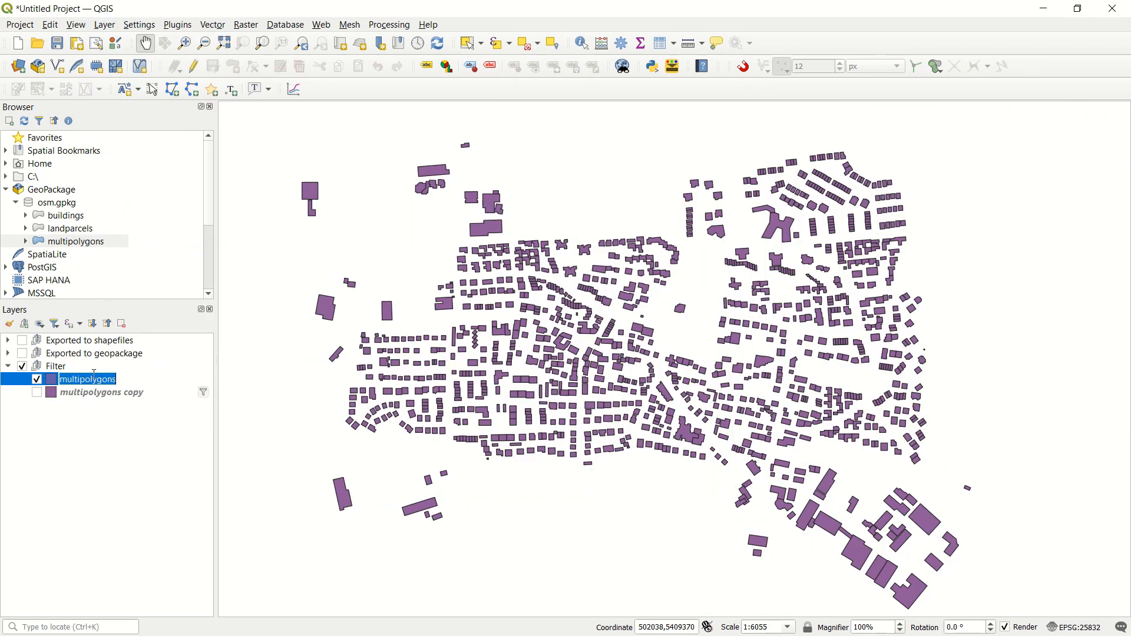
pyautogui.write('bui')
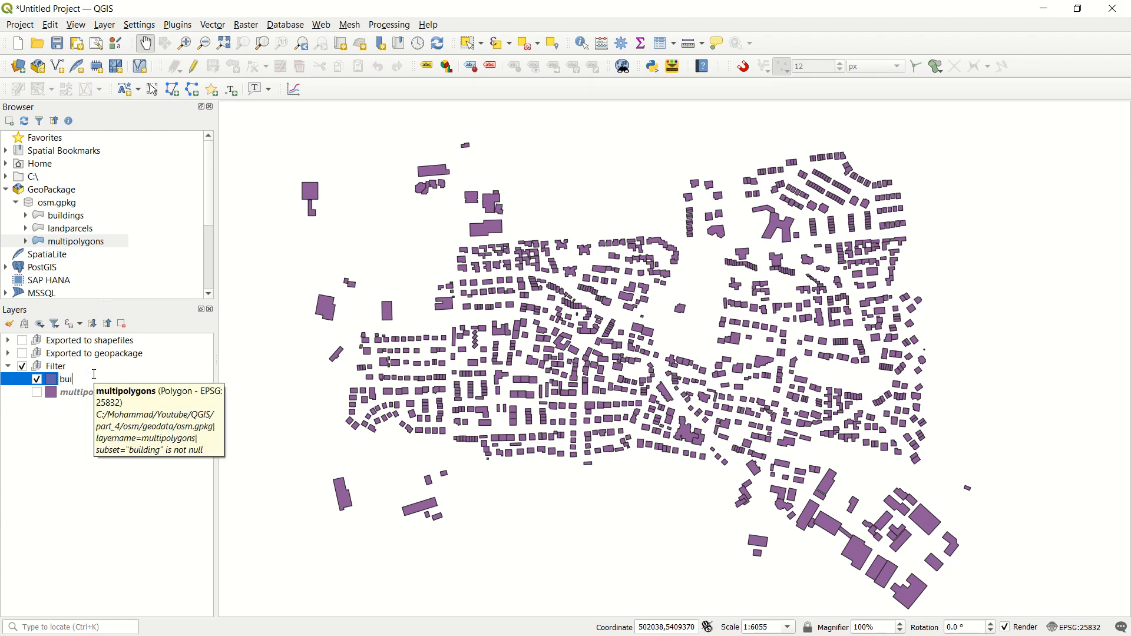
pyautogui.write('ldings')
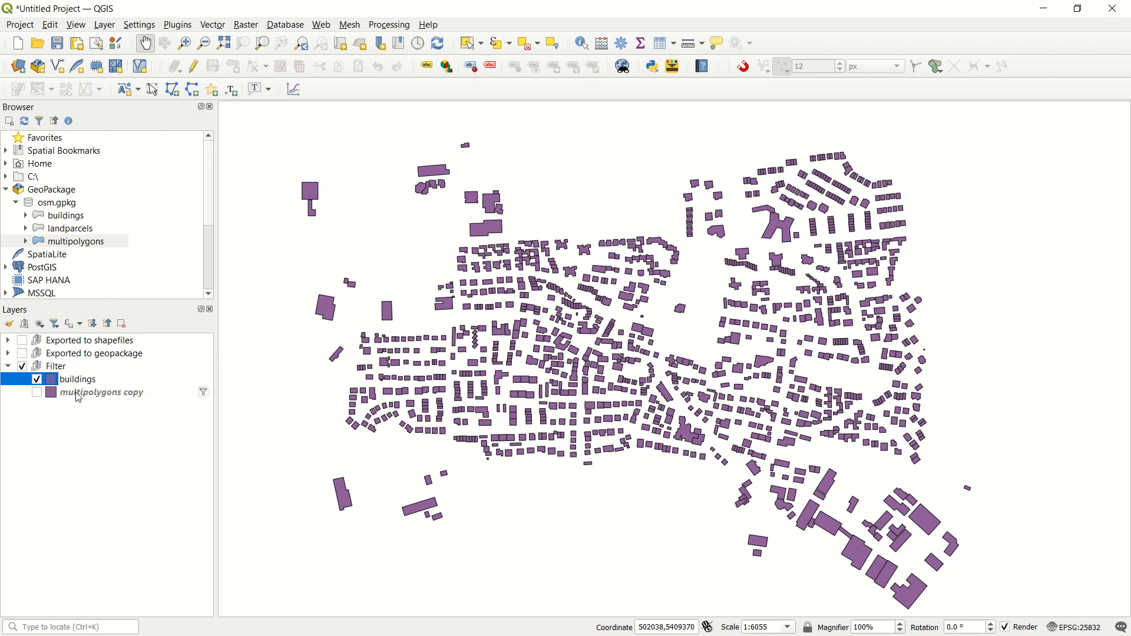
# Step: Rename the multipolygons copy layer to landparcels
pyautogui.click(76, 393)
pyautogui.rightClick(77, 392)
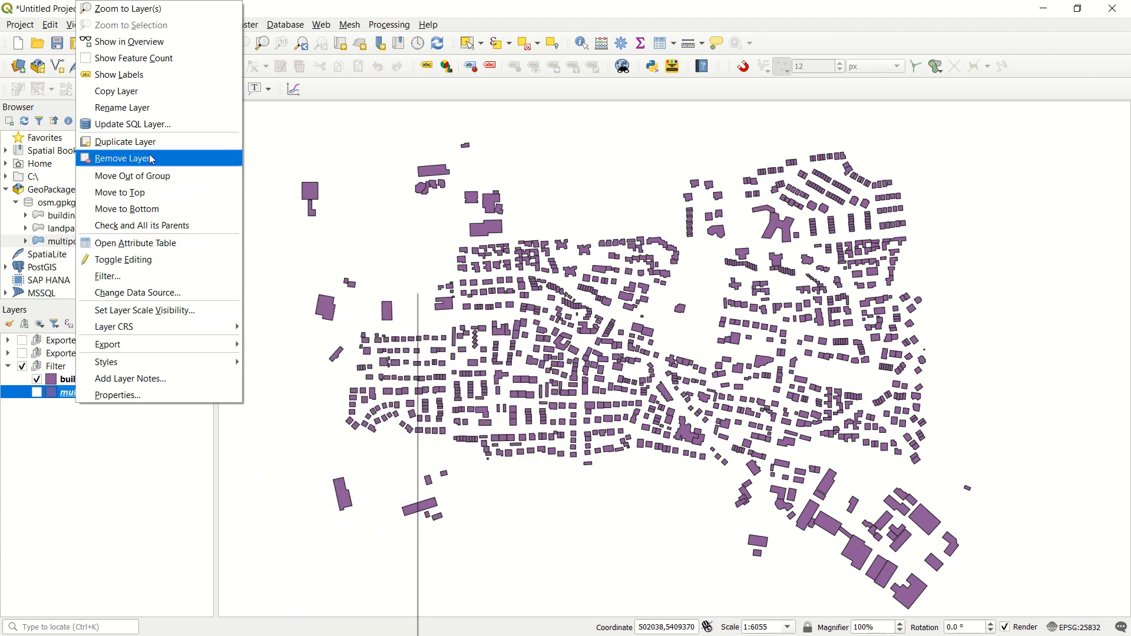
pyautogui.click(135, 107)
pyautogui.write('landparcels')
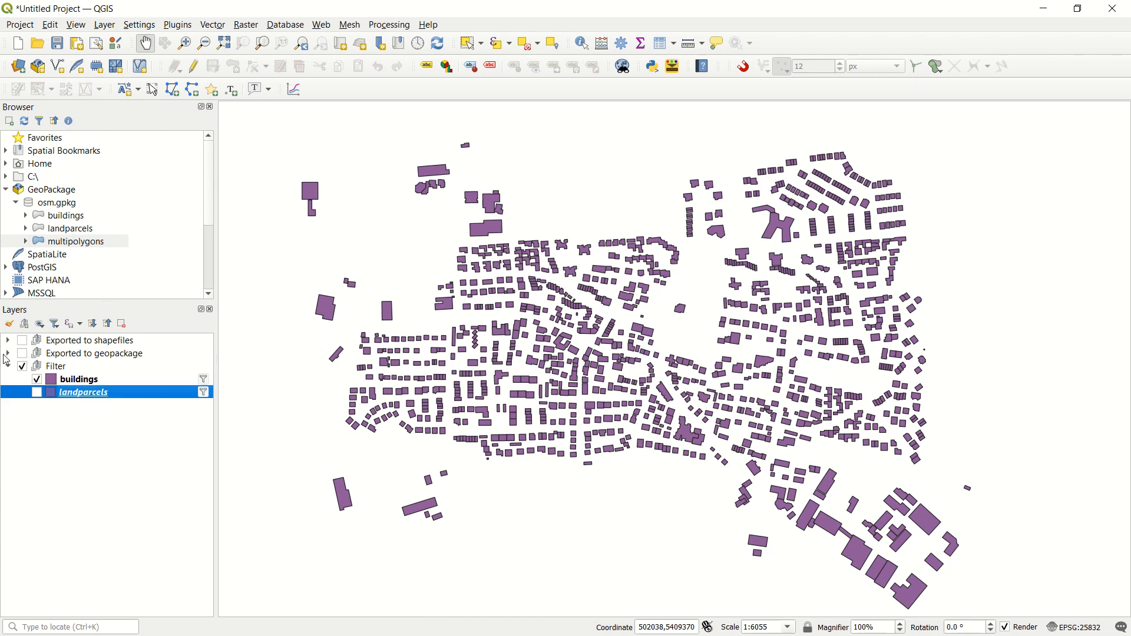
# Step: Copy all style categories from the buildings layer in Exported to geopackage and paste them onto the Filter group's buildings layer
pyautogui.click(7, 354)
pyautogui.rightClick(56, 368)
pyautogui.moveTo(141, 345)
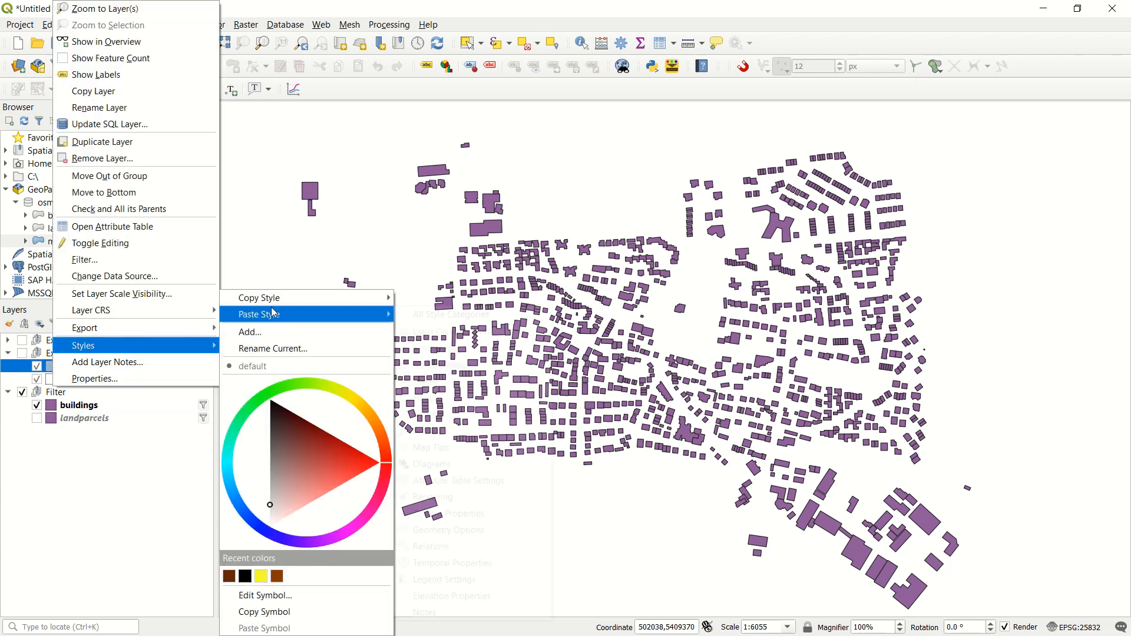
pyautogui.moveTo(330, 299)
pyautogui.click(416, 299)
pyautogui.rightClick(86, 406)
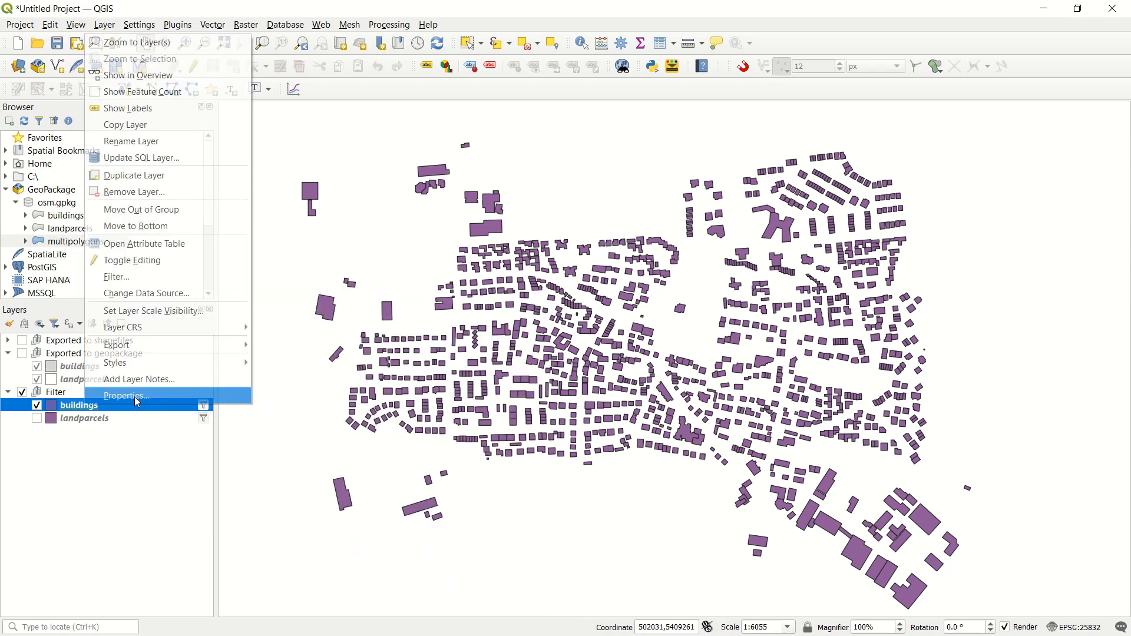
pyautogui.moveTo(147, 365)
pyautogui.moveTo(377, 315)
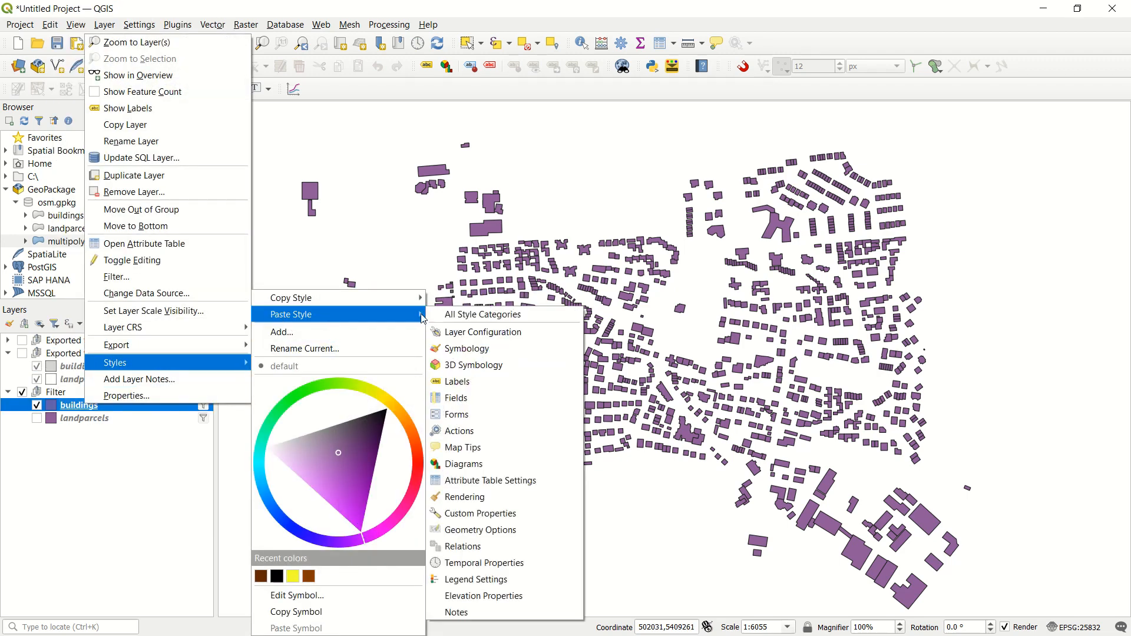
pyautogui.click(482, 317)
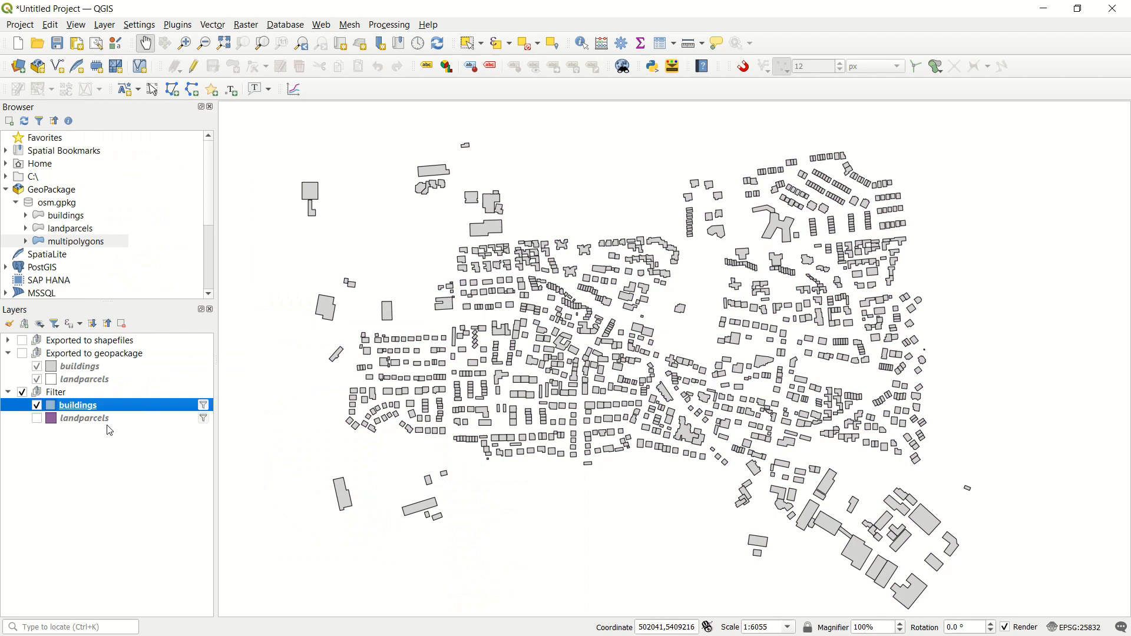
# Step: Copy the style of the landparcels layer in Exported to geopackage and paste it onto the Filter group's landparcels layer
pyautogui.click(79, 380)
pyautogui.rightClick(78, 380)
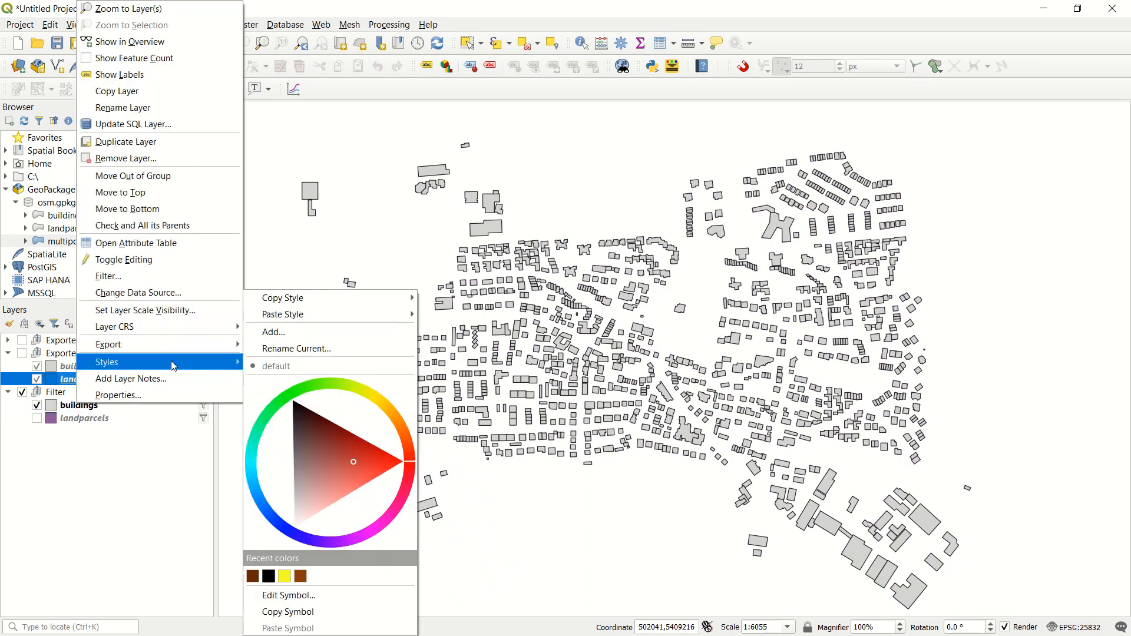
pyautogui.moveTo(204, 361)
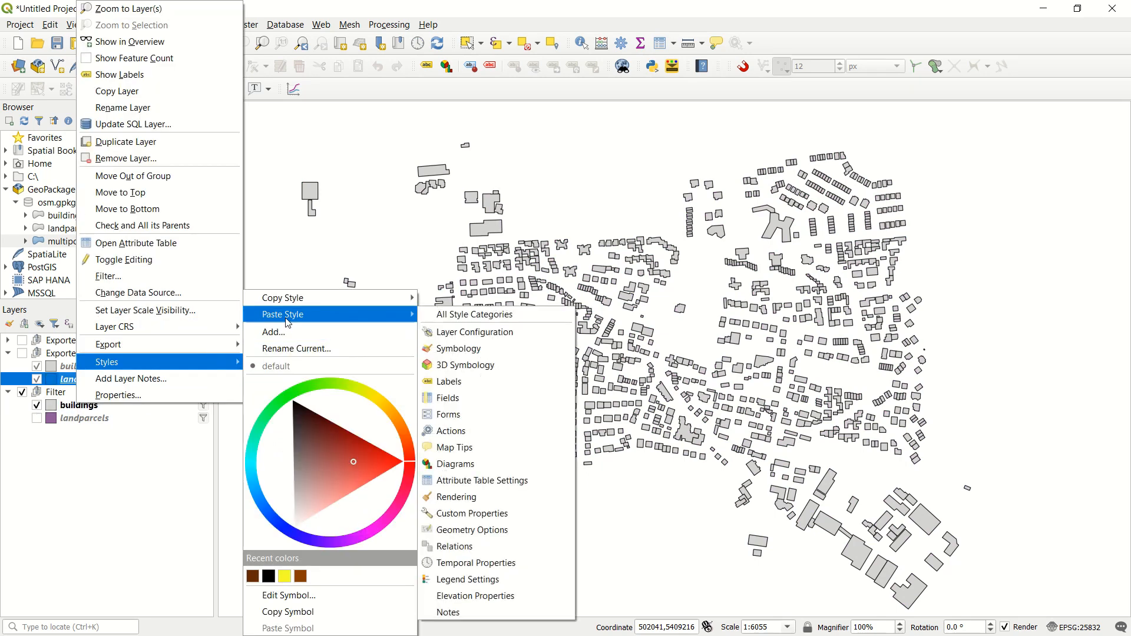
pyautogui.moveTo(298, 298)
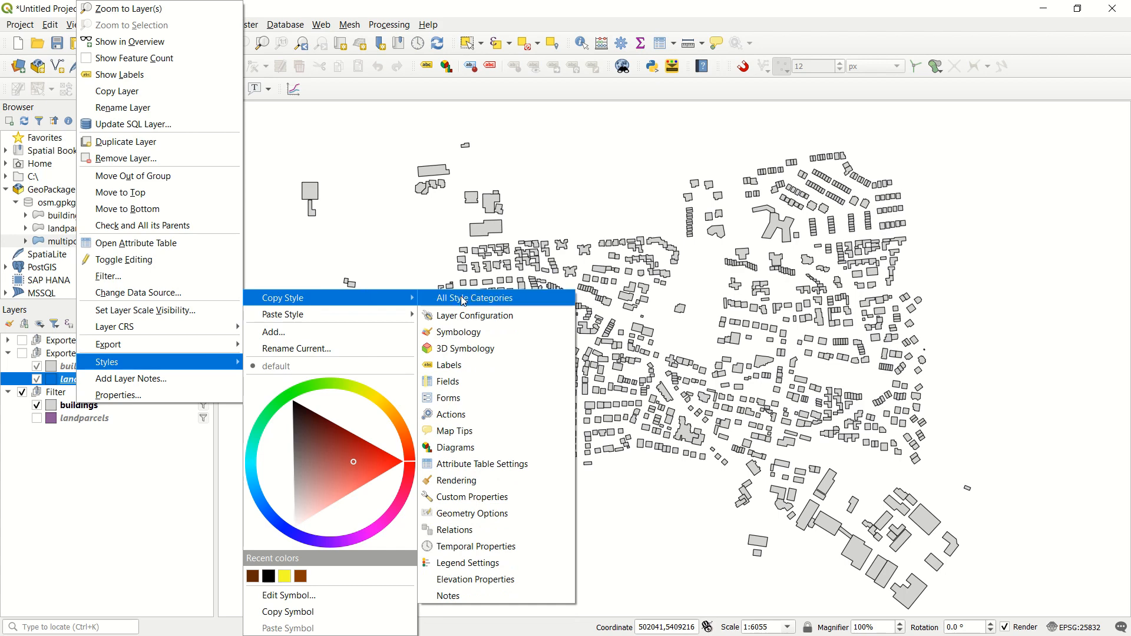
pyautogui.click(465, 344)
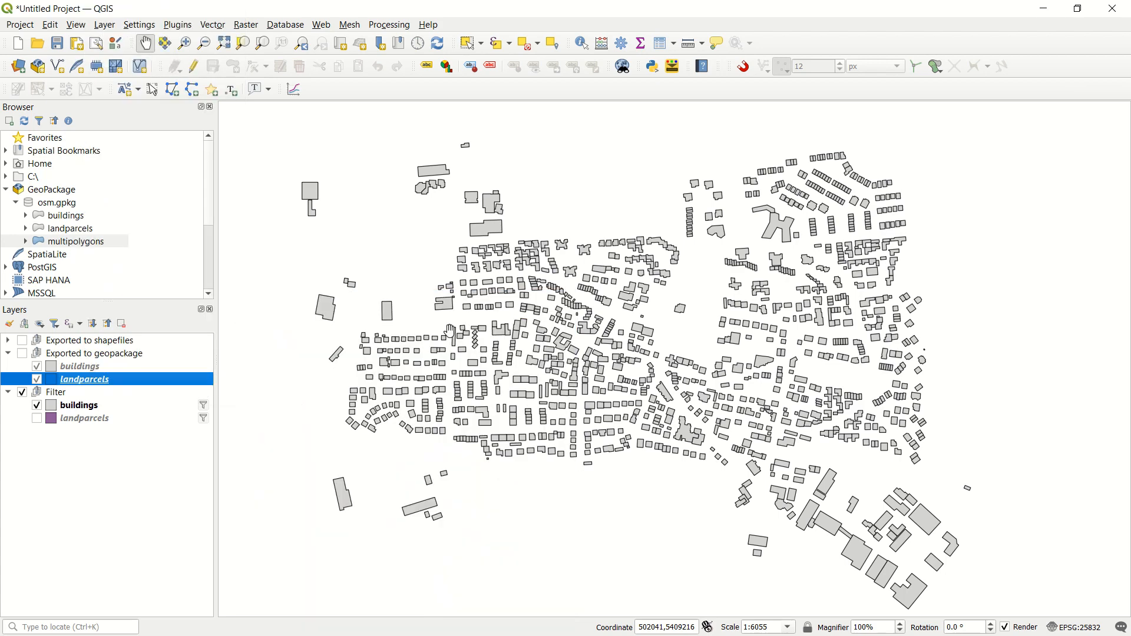
pyautogui.click(94, 418)
pyautogui.rightClick(94, 418)
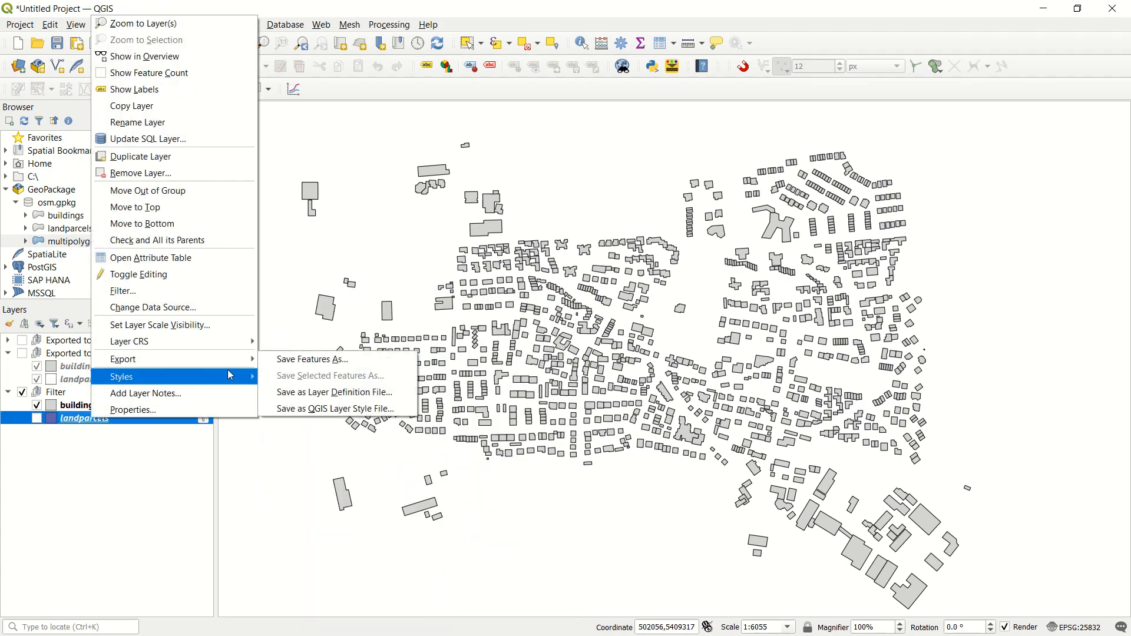
pyautogui.moveTo(230, 377)
pyautogui.moveTo(354, 314)
pyautogui.click(457, 316)
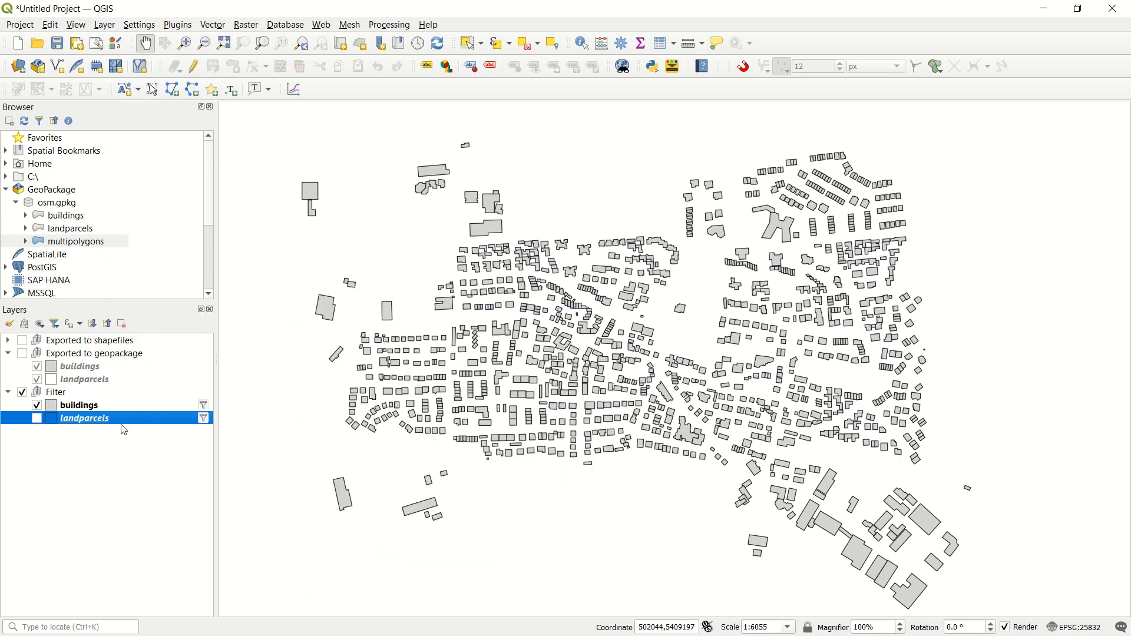
pyautogui.click(120, 442)
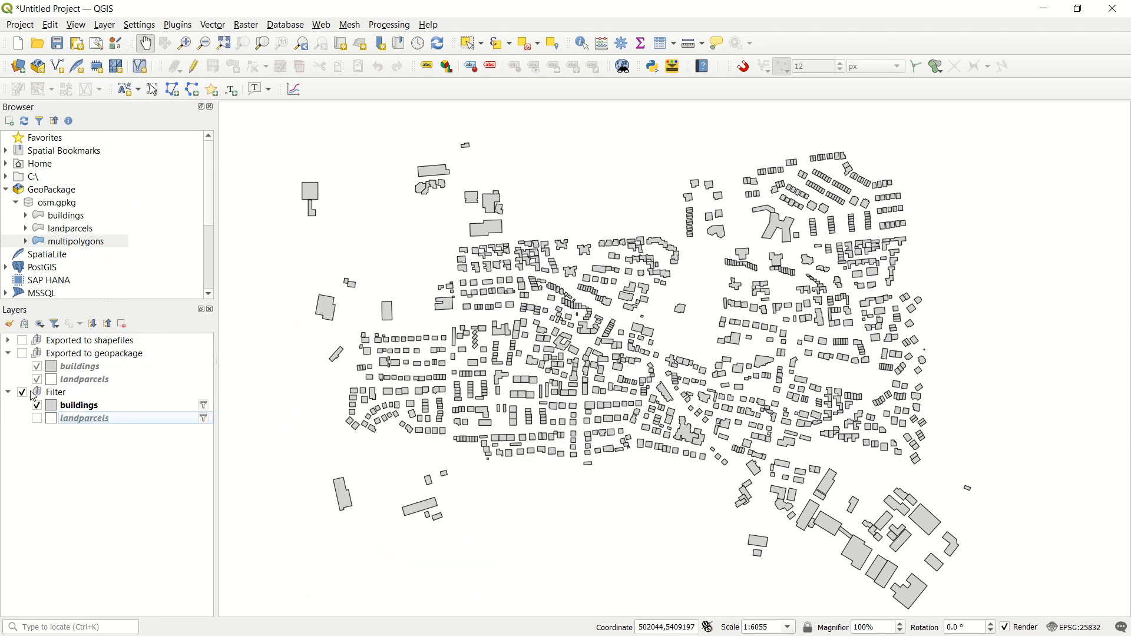
# Step: Expand the Exported to shapefiles group and make the Filter group's landparcels layer visible together with buildings
pyautogui.moveTo(128, 405)
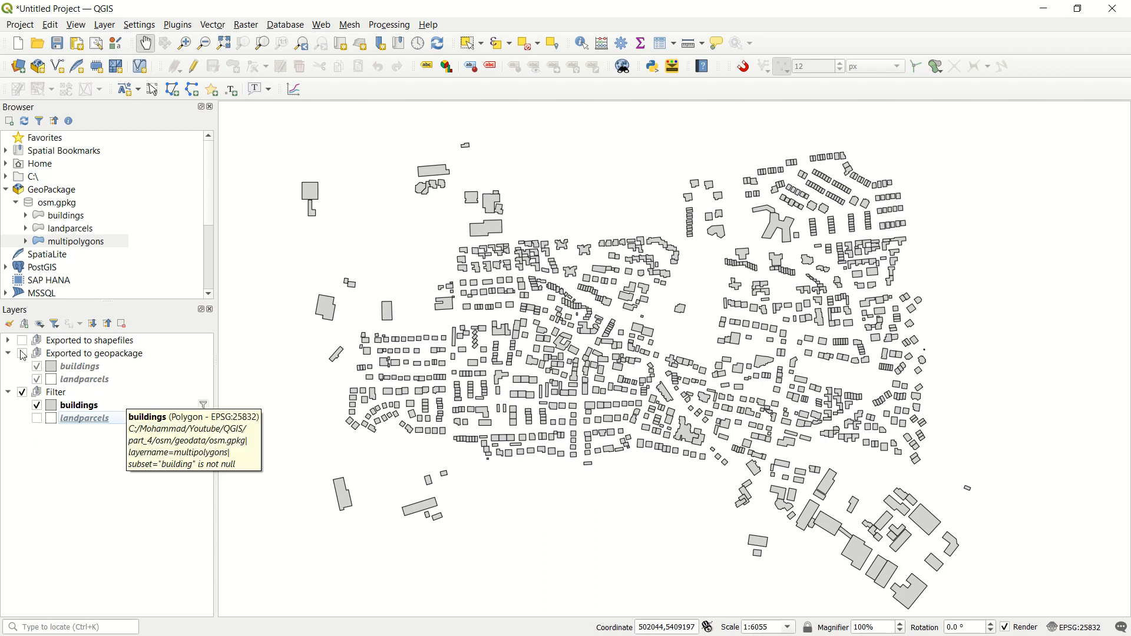
pyautogui.click(9, 340)
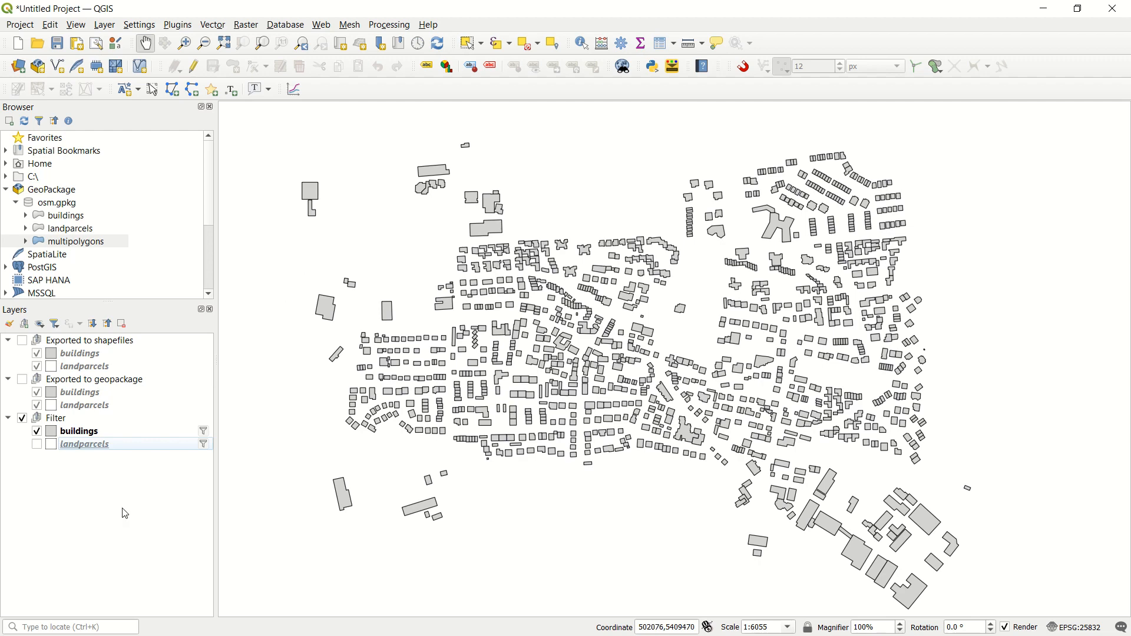
pyautogui.click(37, 446)
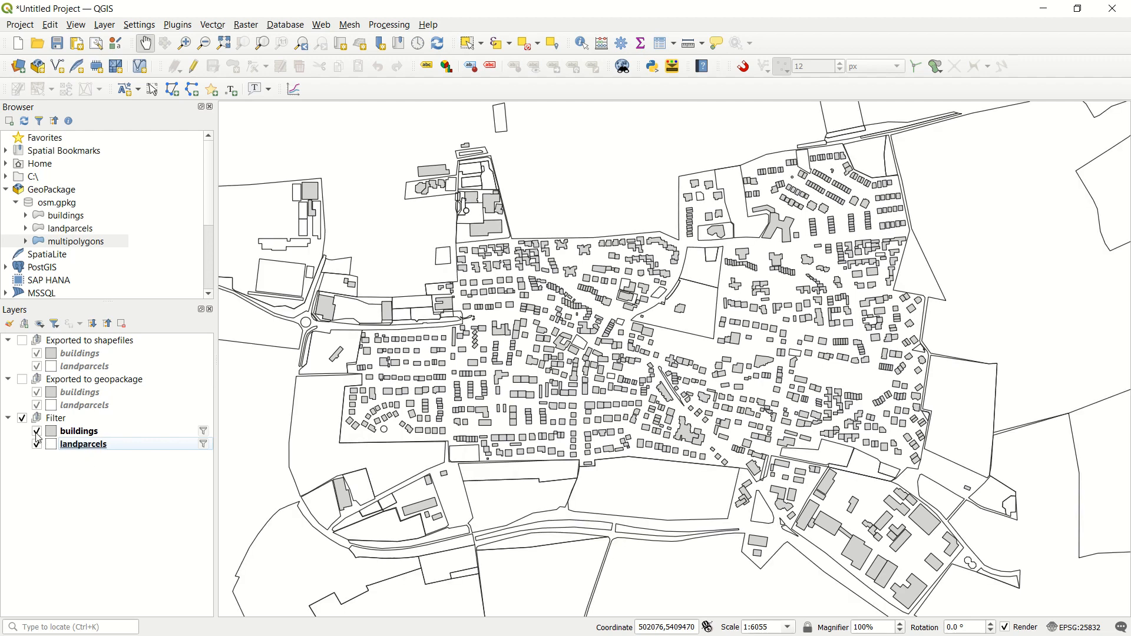